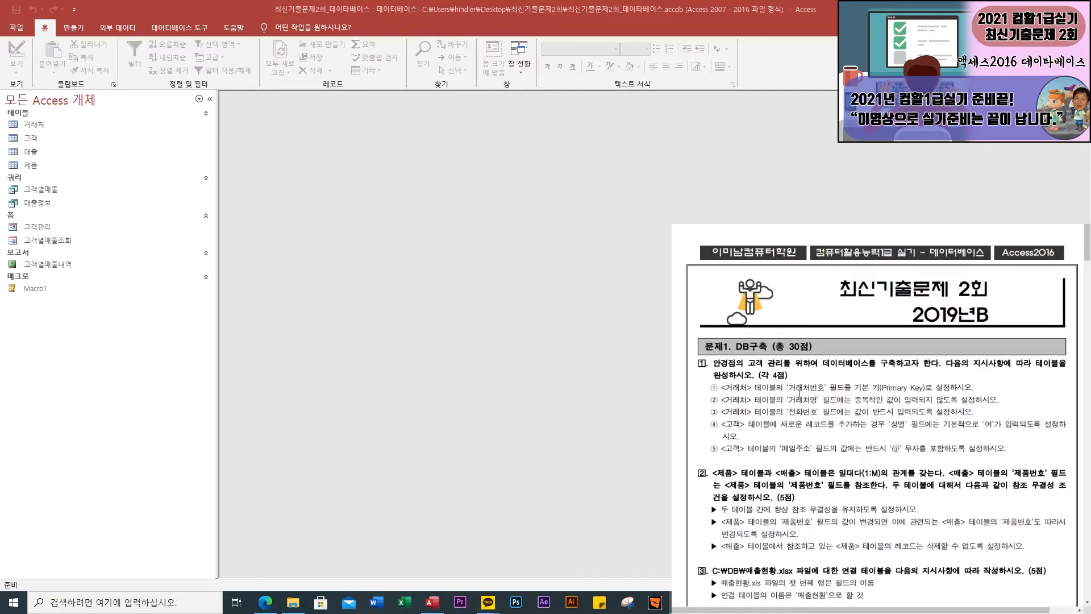
Review the exam sheet's tasks from database construction through the form and report problems
{"action": "scroll", "coordinate": [849, 501], "scroll_direction": "down", "scroll_amount": 3}
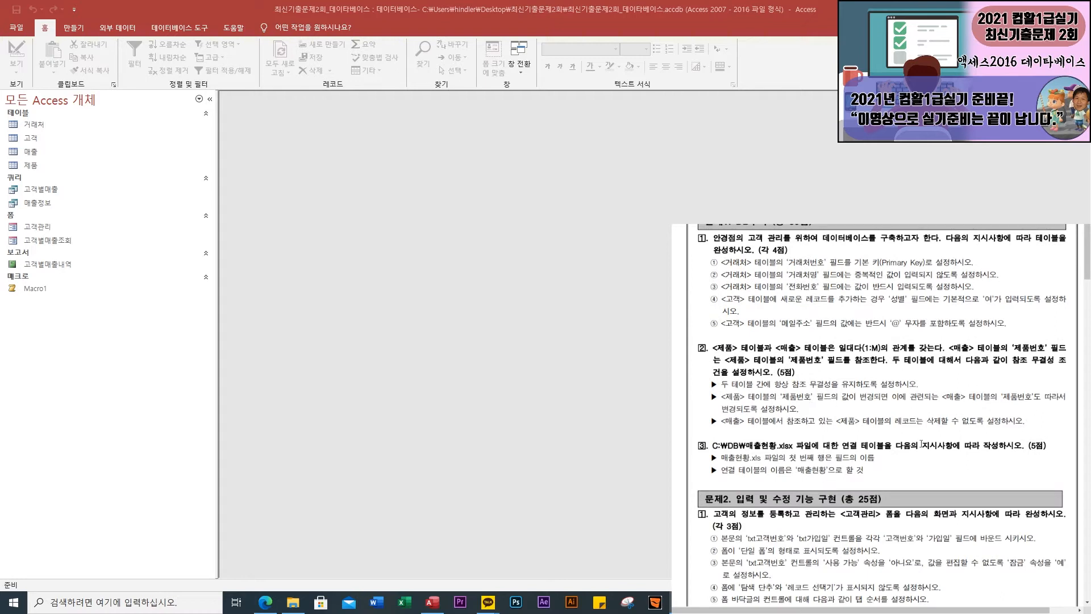
{"action": "scroll", "coordinate": [919, 449], "scroll_direction": "up", "scroll_amount": 2}
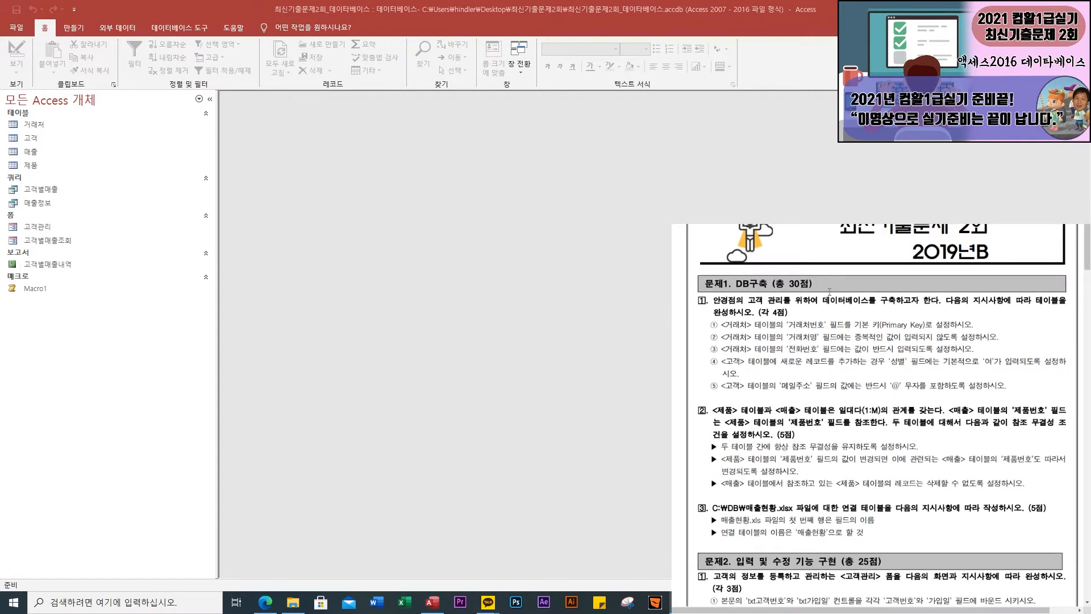
{"action": "scroll", "coordinate": [844, 449], "scroll_direction": "down", "scroll_amount": 4}
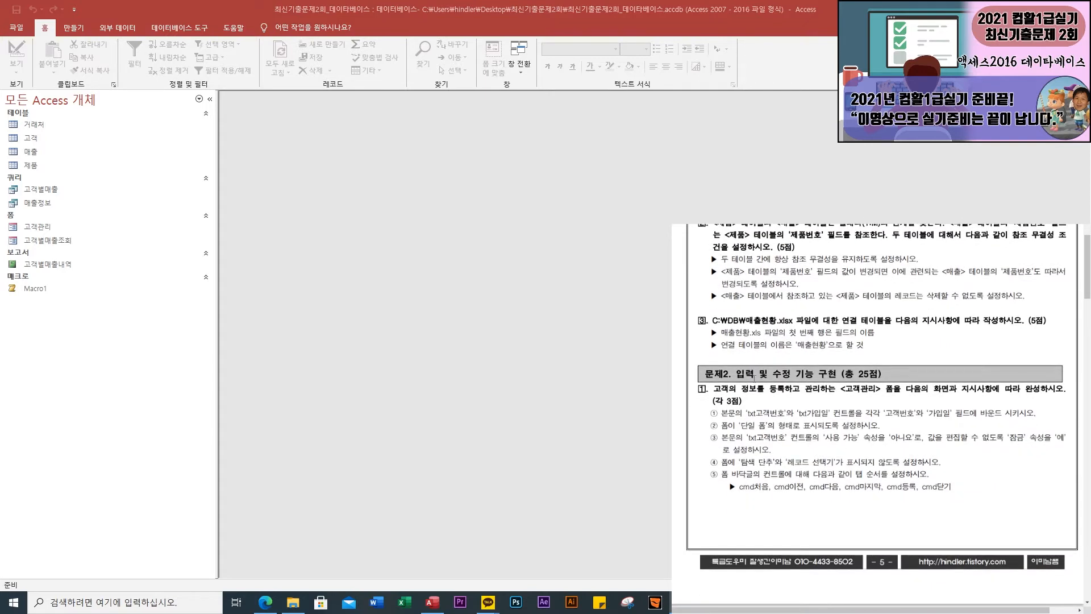
{"action": "scroll", "coordinate": [740, 402], "scroll_direction": "down", "scroll_amount": 20}
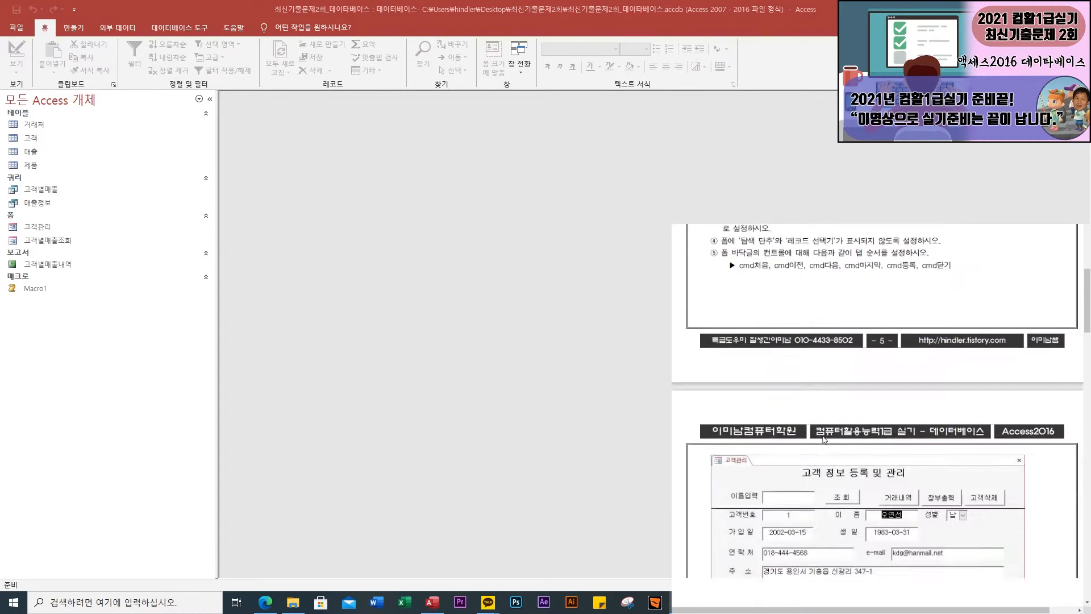
{"action": "scroll", "coordinate": [819, 441], "scroll_direction": "down", "scroll_amount": 7}
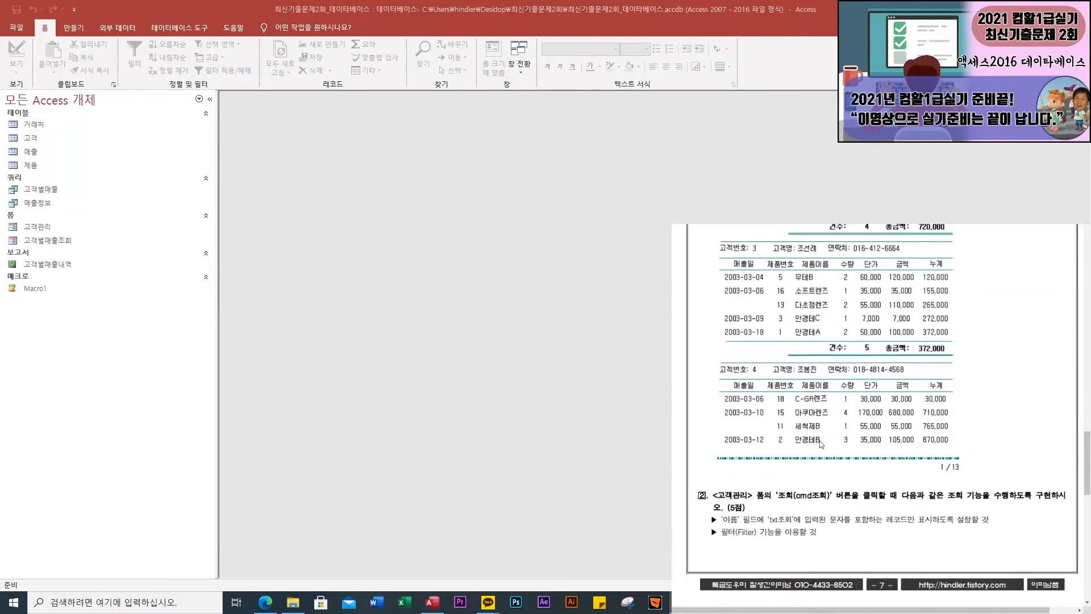
{"action": "scroll", "coordinate": [806, 510], "scroll_direction": "up", "scroll_amount": 20}
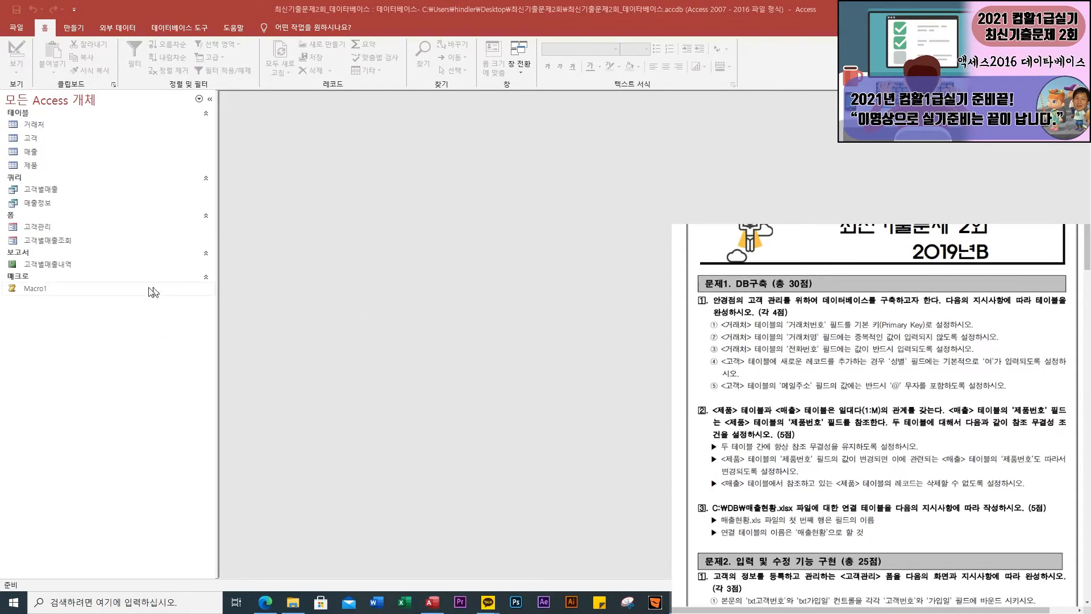
{"action": "right_click", "coordinate": [36, 128]}
{"action": "left_click", "coordinate": [78, 149]}
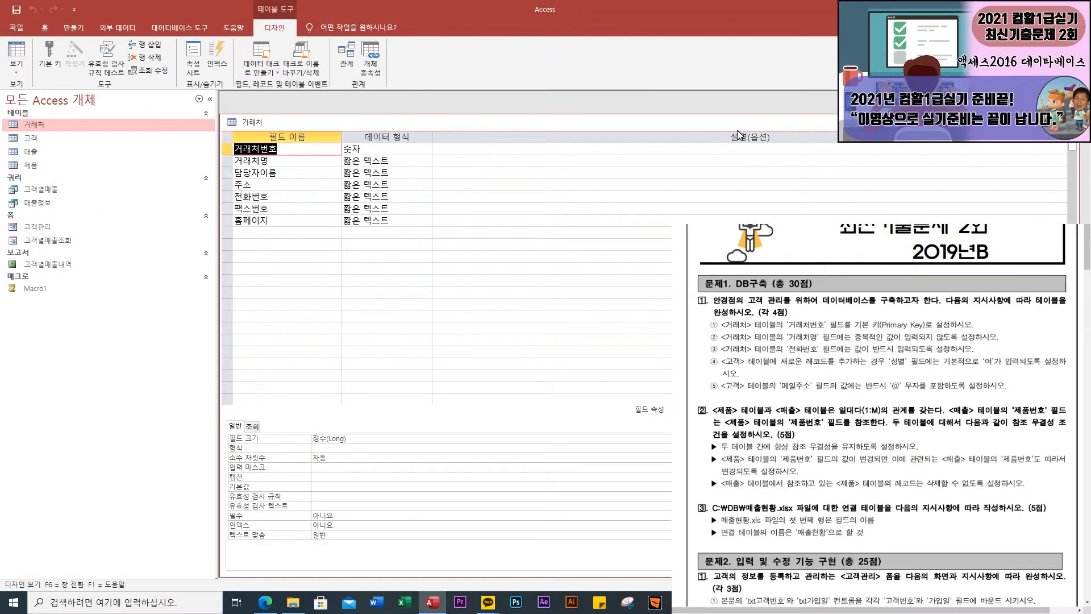
{"action": "mouse_move", "coordinate": [738, 125]}
{"action": "left_mouse_down"}
{"action": "mouse_move", "coordinate": [766, 158]}
{"action": "mouse_move", "coordinate": [763, 136]}
{"action": "mouse_move", "coordinate": [743, 125]}
{"action": "left_mouse_up"}
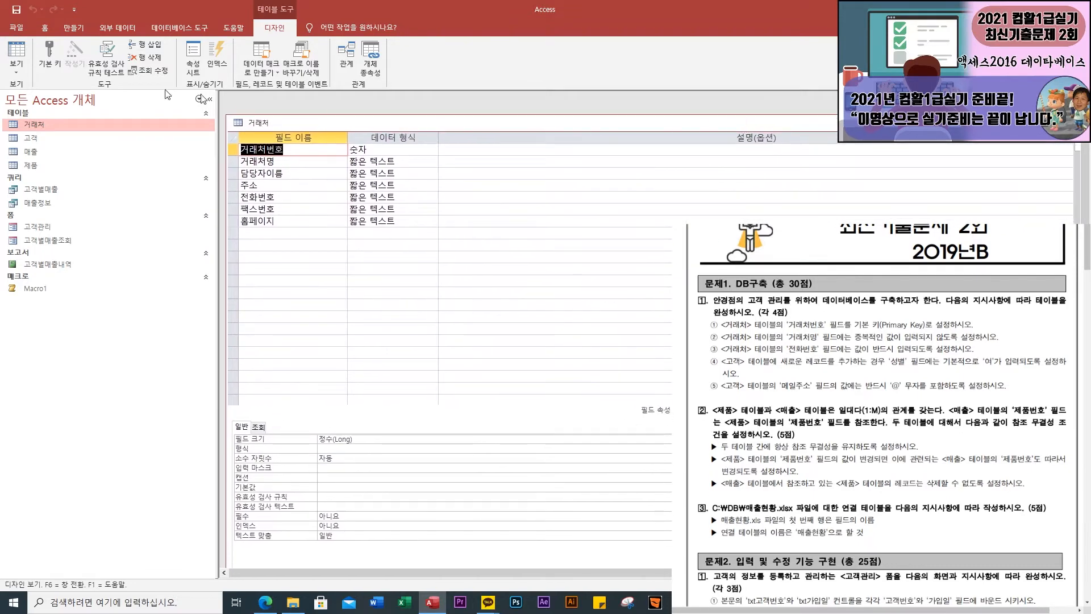
Set the current database's document window option to tabbed documents (탭 문서)
{"action": "left_click", "coordinate": [13, 27]}
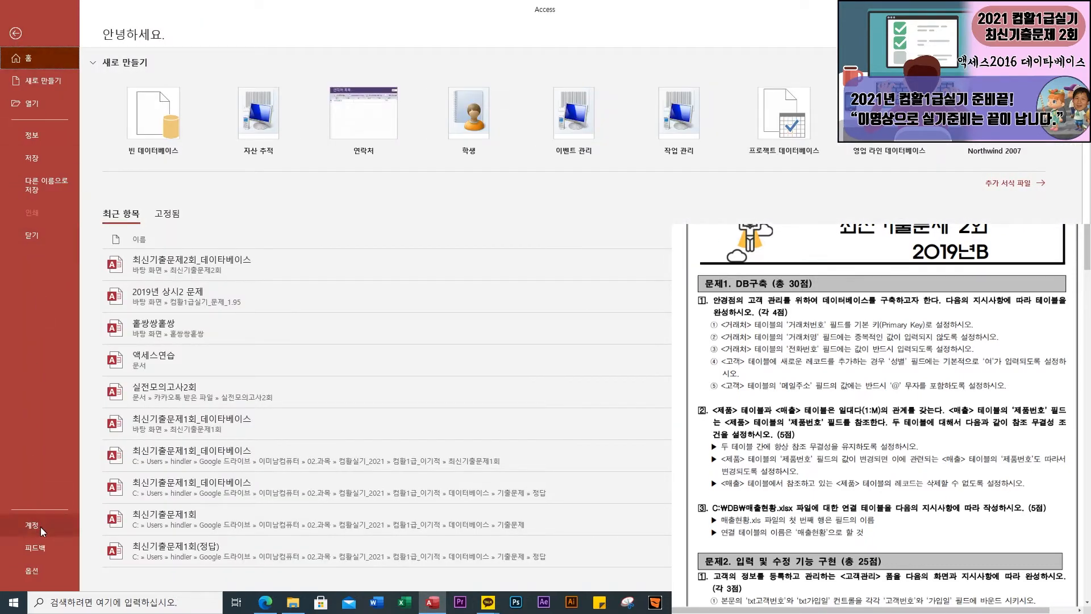
{"action": "left_click", "coordinate": [32, 570]}
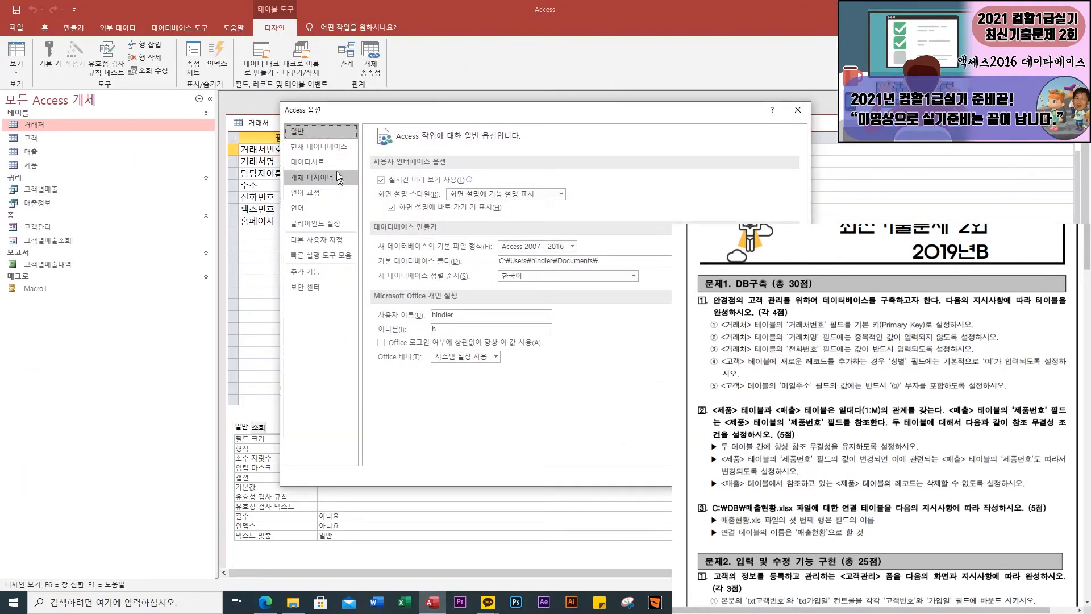
{"action": "left_click", "coordinate": [320, 148]}
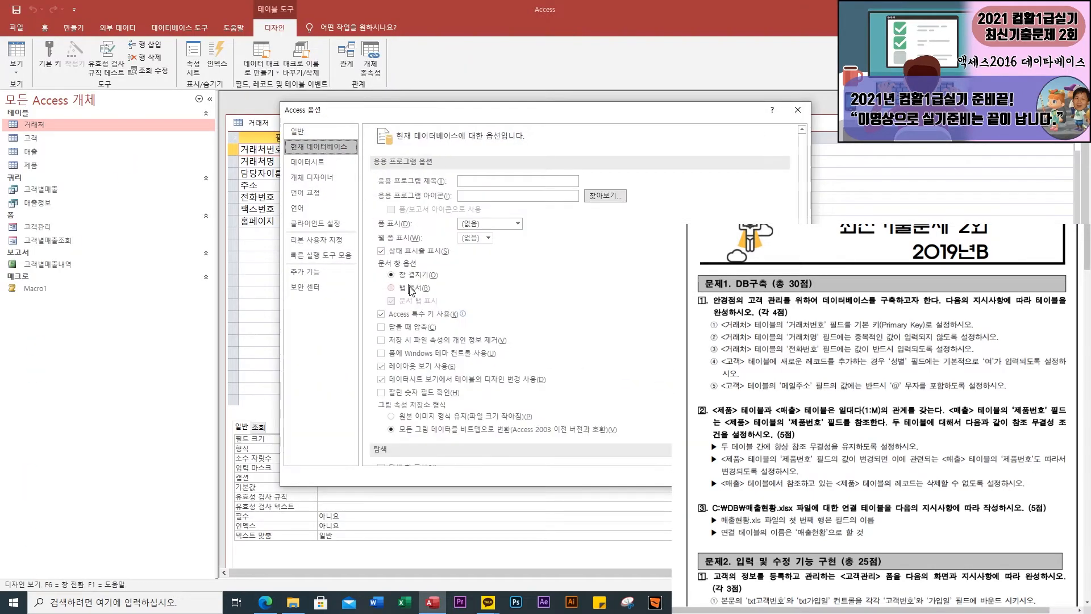
{"action": "left_click", "coordinate": [391, 288]}
{"action": "left_click", "coordinate": [737, 476]}
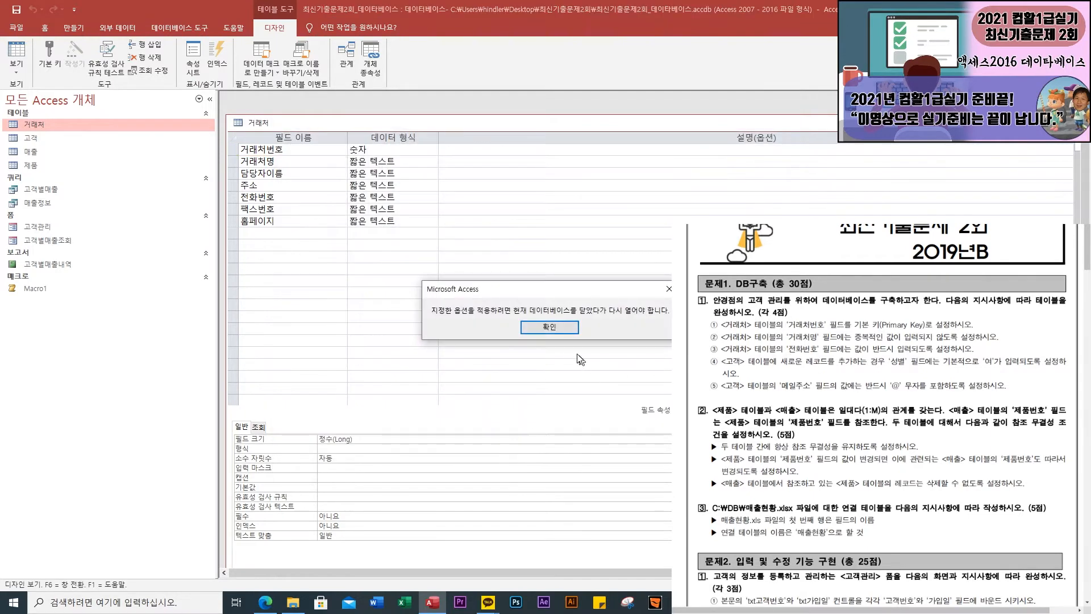
{"action": "left_click", "coordinate": [559, 326]}
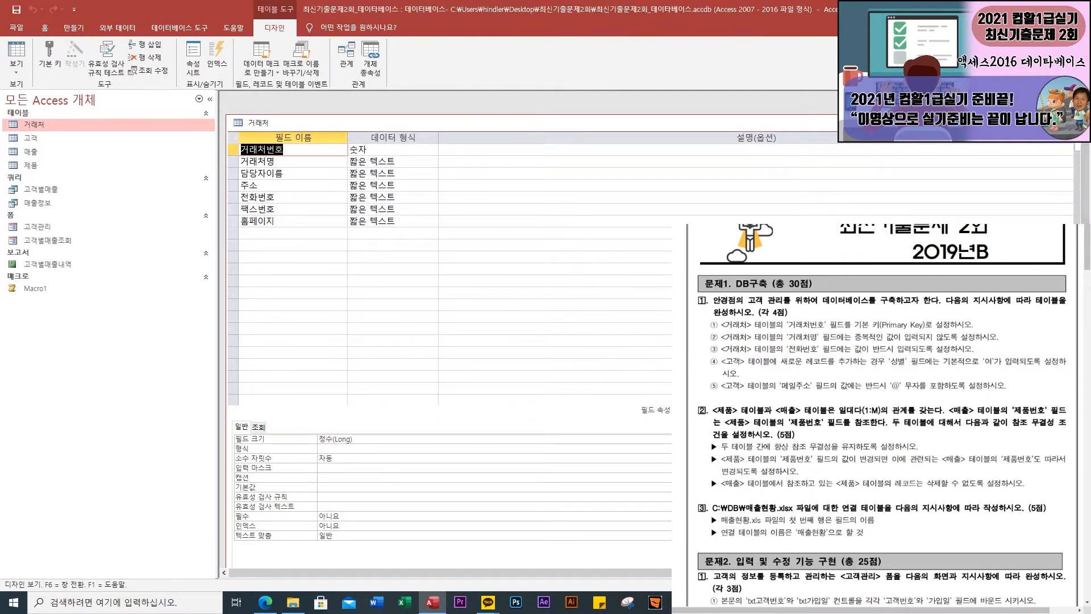
Close the 거래처 table and the database, and reopen 최신기출문제2회_데이타베이스 from its desktop folder
{"action": "left_click", "coordinate": [1064, 123]}
{"action": "left_click", "coordinate": [1077, 9]}
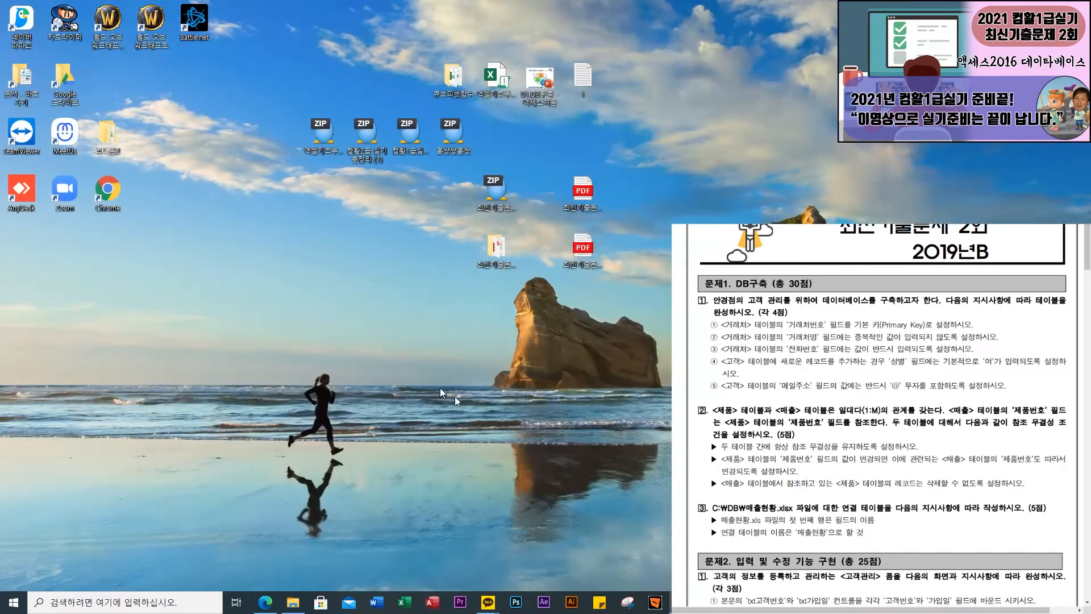
{"action": "double_click", "coordinate": [497, 252]}
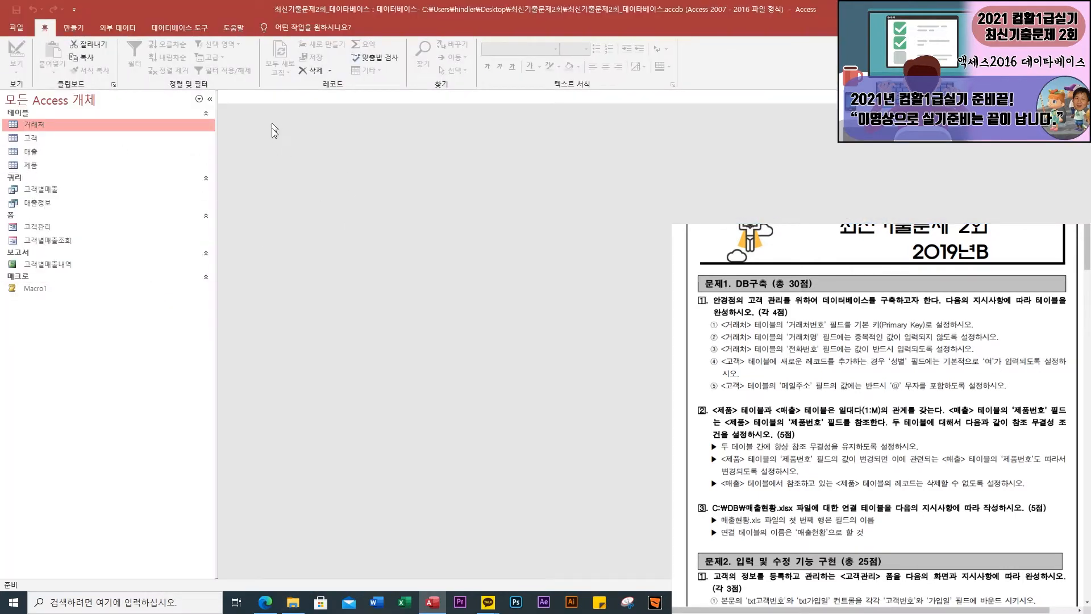
Open the 거래처 table in Design view and make the 거래처번호 field its primary key
{"action": "right_click", "coordinate": [40, 124]}
{"action": "left_click", "coordinate": [96, 145]}
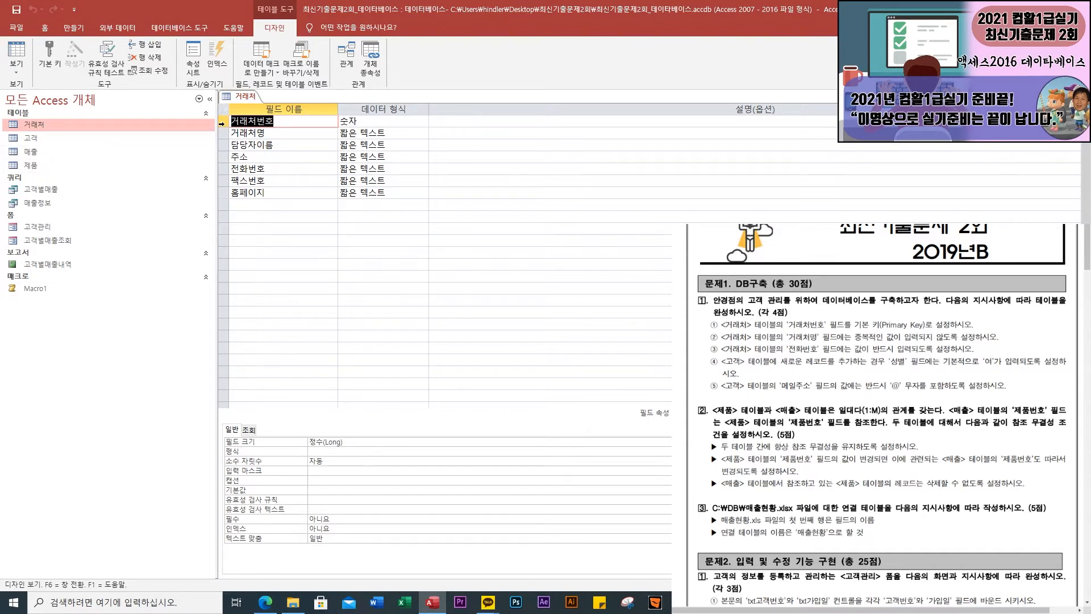
{"action": "left_click", "coordinate": [52, 54]}
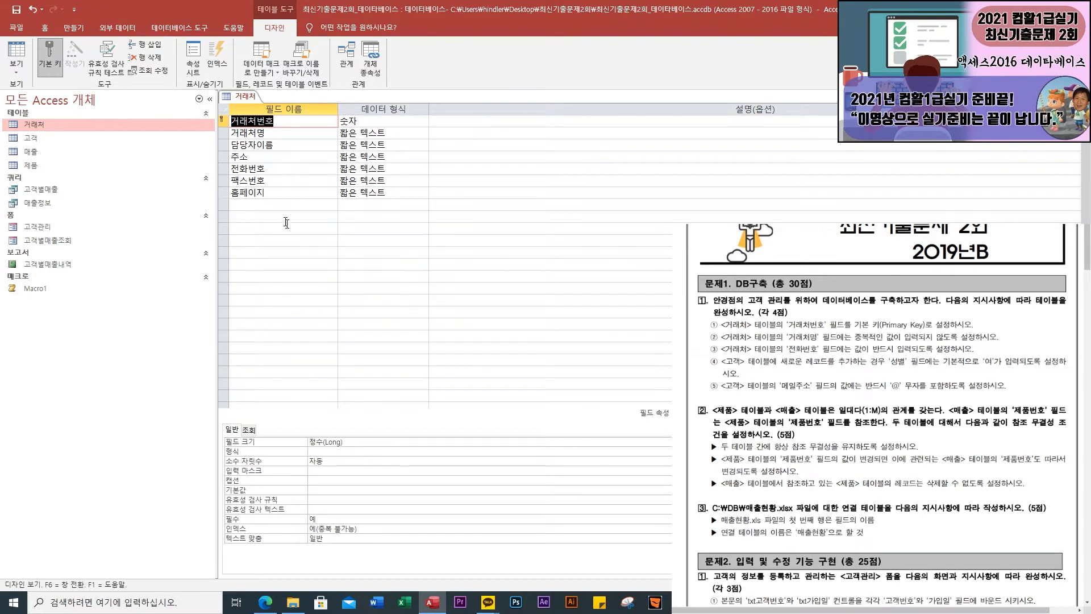
Set the 거래처명 field's index (인덱스) to 예(중복 불가능)
{"action": "left_click", "coordinate": [224, 134]}
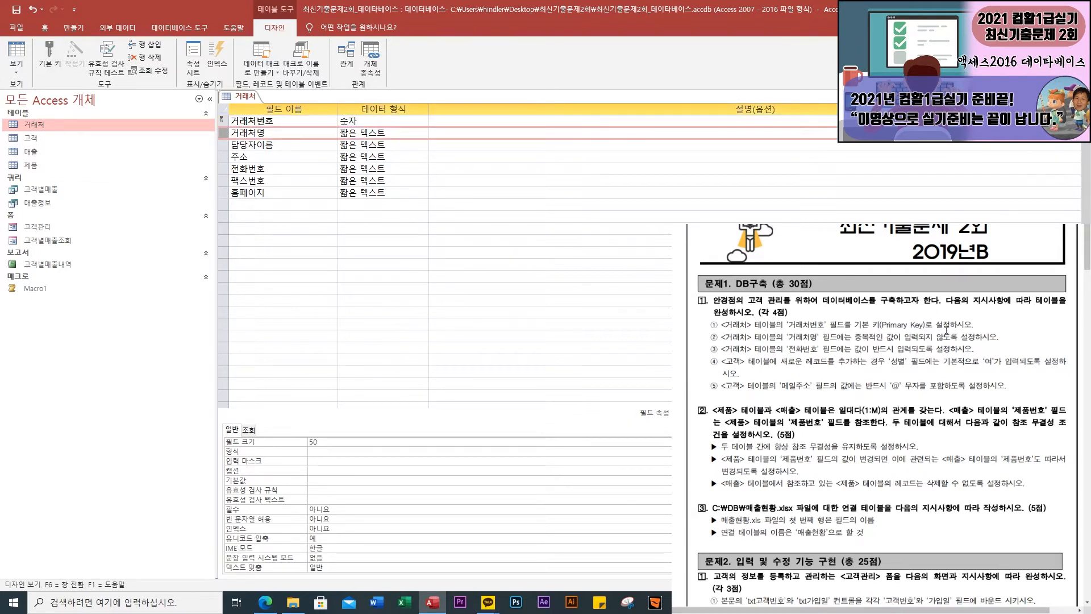
{"action": "left_click", "coordinate": [265, 529]}
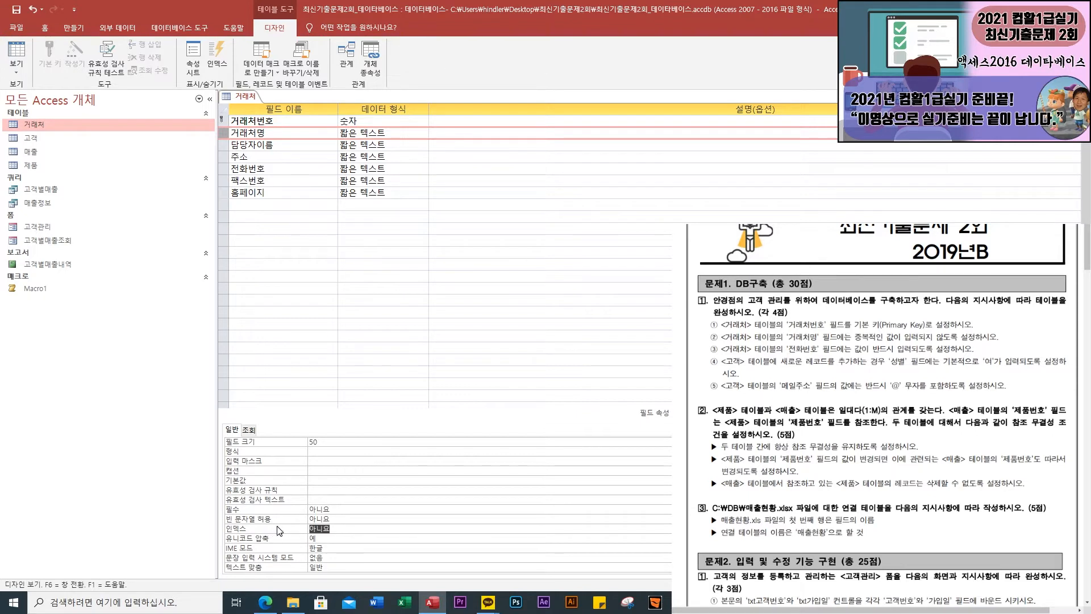
{"action": "key", "text": "alt+Down"}
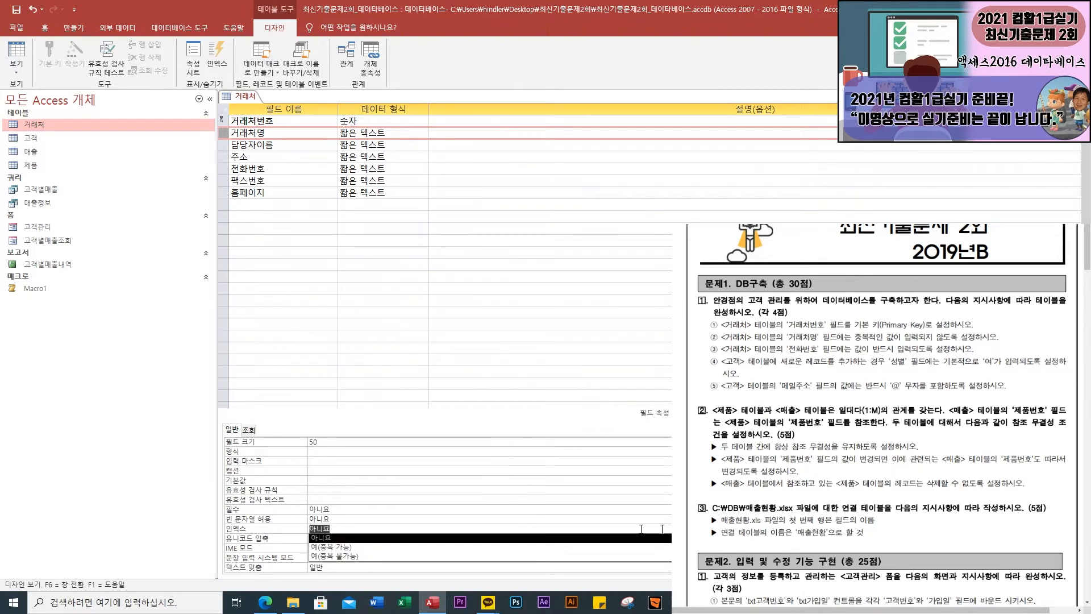
{"action": "left_click", "coordinate": [358, 558]}
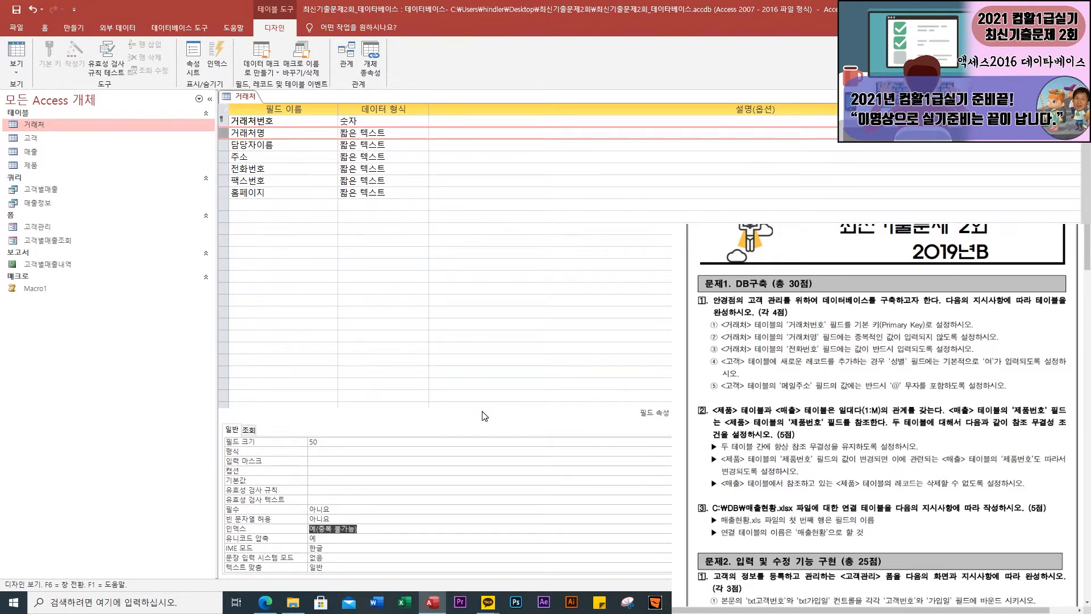
{"action": "key", "text": "Down"}
Set the 전화번호 field's required property (필수) to 예, and save and close the 거래처 table
{"action": "left_click", "coordinate": [224, 169]}
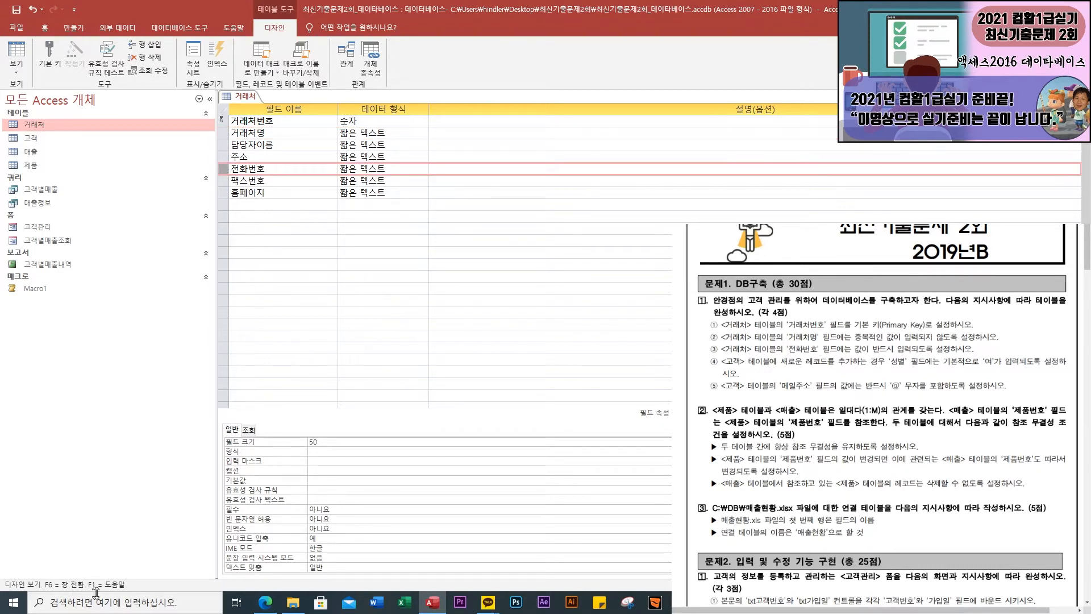
{"action": "left_click", "coordinate": [269, 511]}
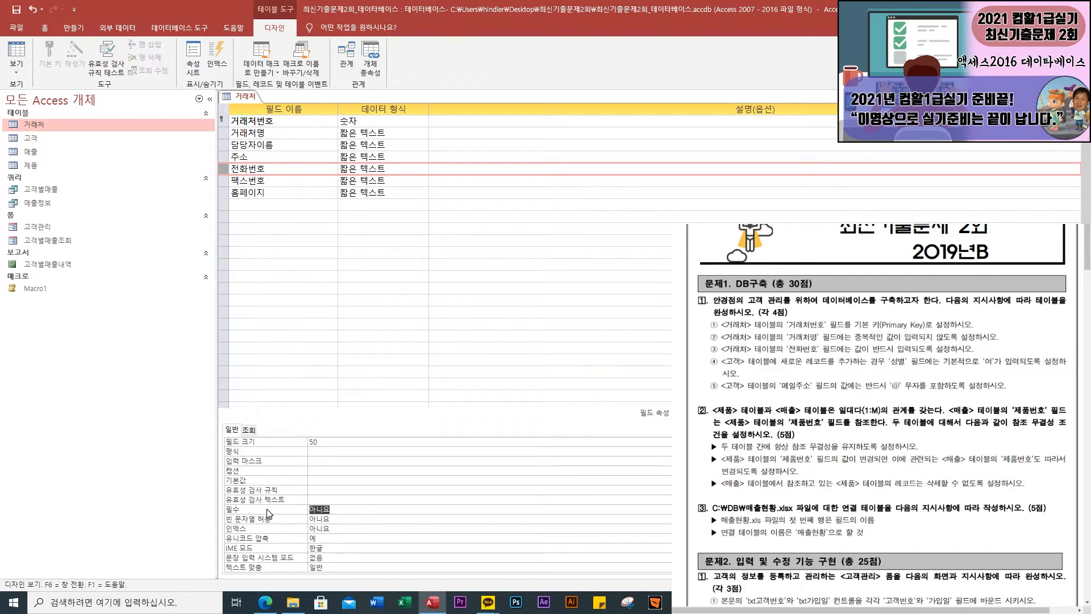
{"action": "double_click", "coordinate": [268, 512]}
{"action": "key", "text": "Return"}
{"action": "key", "text": "ctrl+s"}
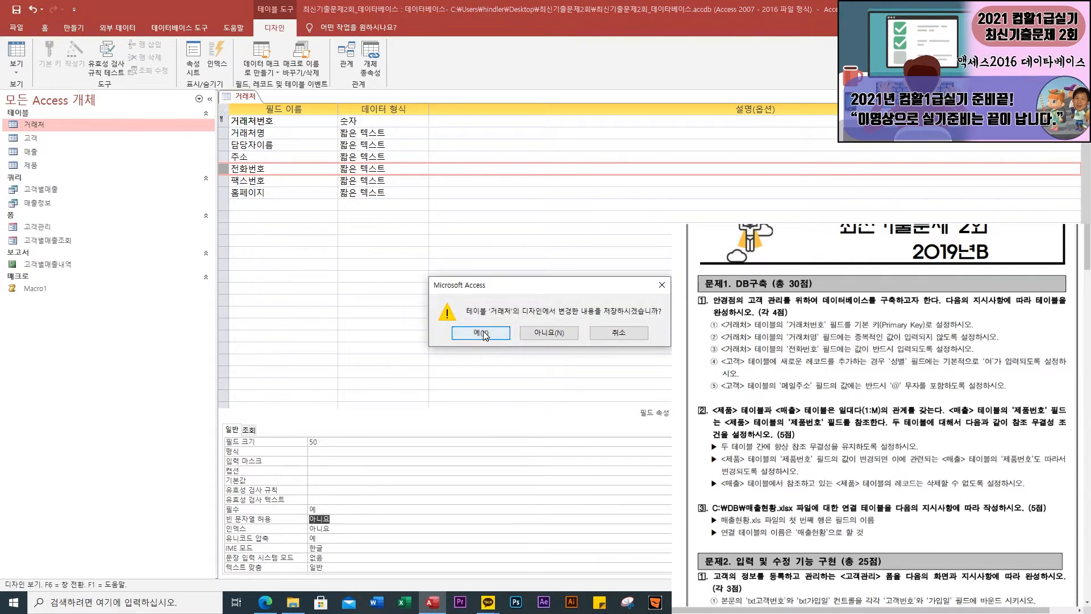
{"action": "left_click", "coordinate": [483, 336]}
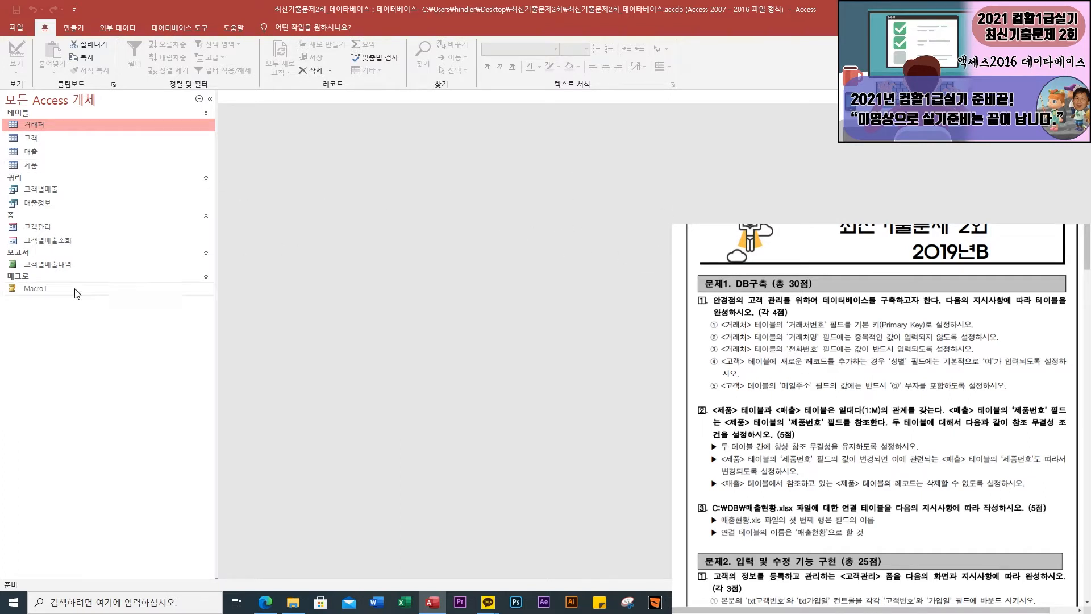
Open the 고객 table in Design view and set the 성별 field's default value to 여
{"action": "right_click", "coordinate": [32, 139]}
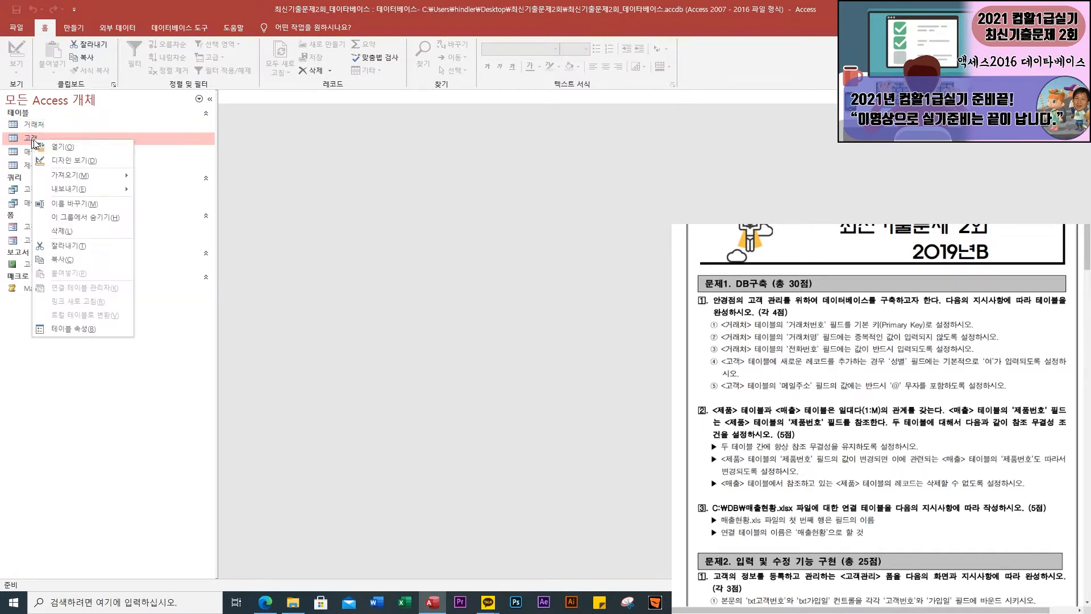
{"action": "left_click", "coordinate": [69, 162]}
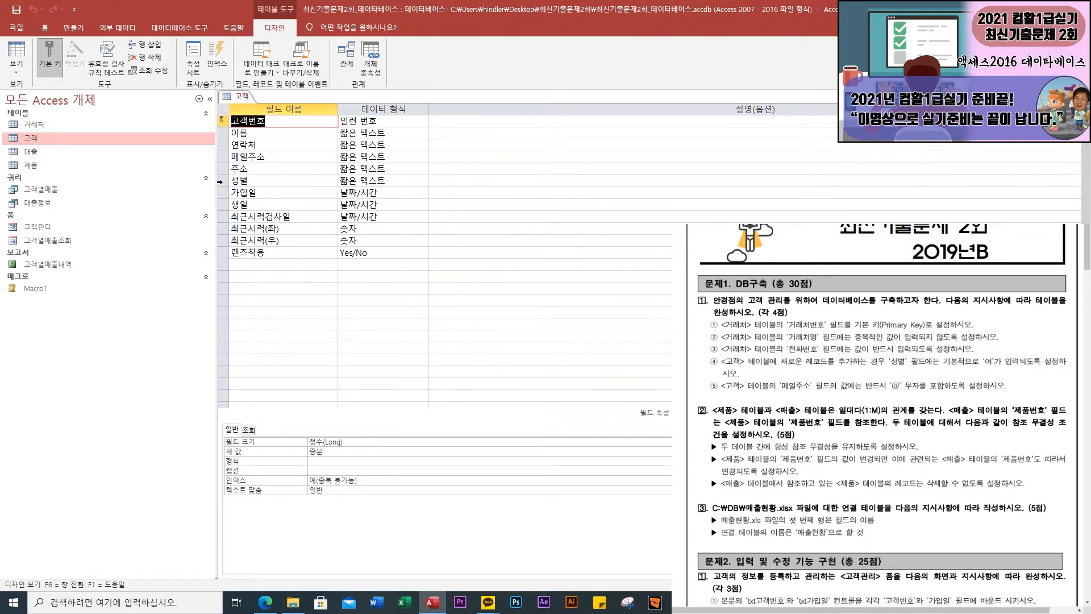
{"action": "left_click", "coordinate": [250, 181]}
{"action": "left_click", "coordinate": [336, 482]}
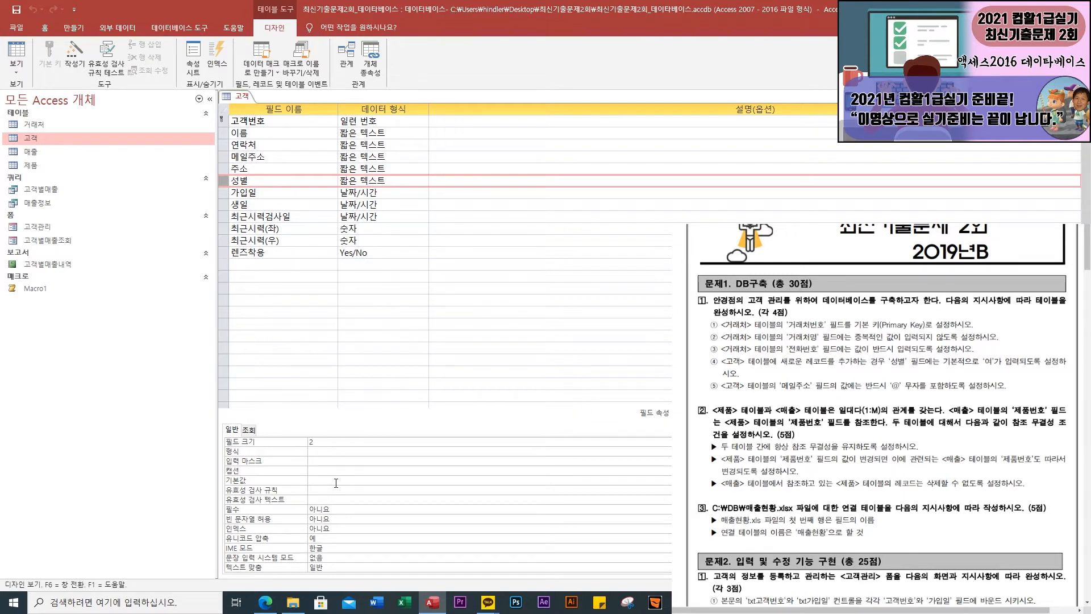
{"action": "type", "text": "du"}
{"action": "key", "text": "Return"}
Set the 메일주소 field's validation rule to Like "*@*", and save and close the 고객 table
{"action": "left_click", "coordinate": [221, 156]}
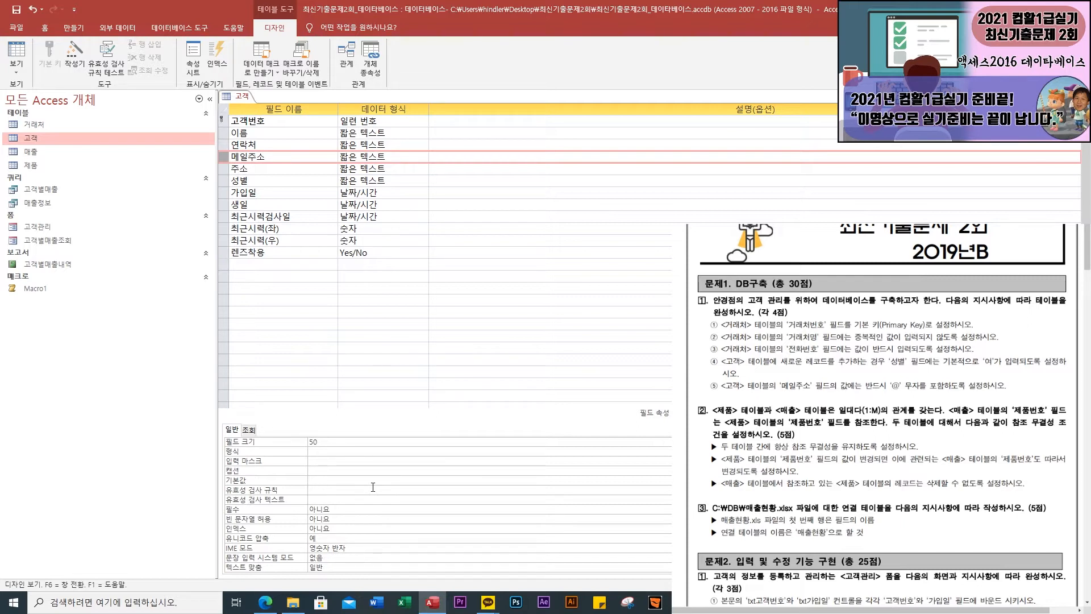
{"action": "type", "text": "@*"}
{"action": "key", "text": "Return"}
{"action": "left_click_drag", "start_coordinate": [343, 490], "coordinate": [308, 491]}
{"action": "left_click", "coordinate": [383, 482]}
{"action": "key", "text": "ctrl+w"}
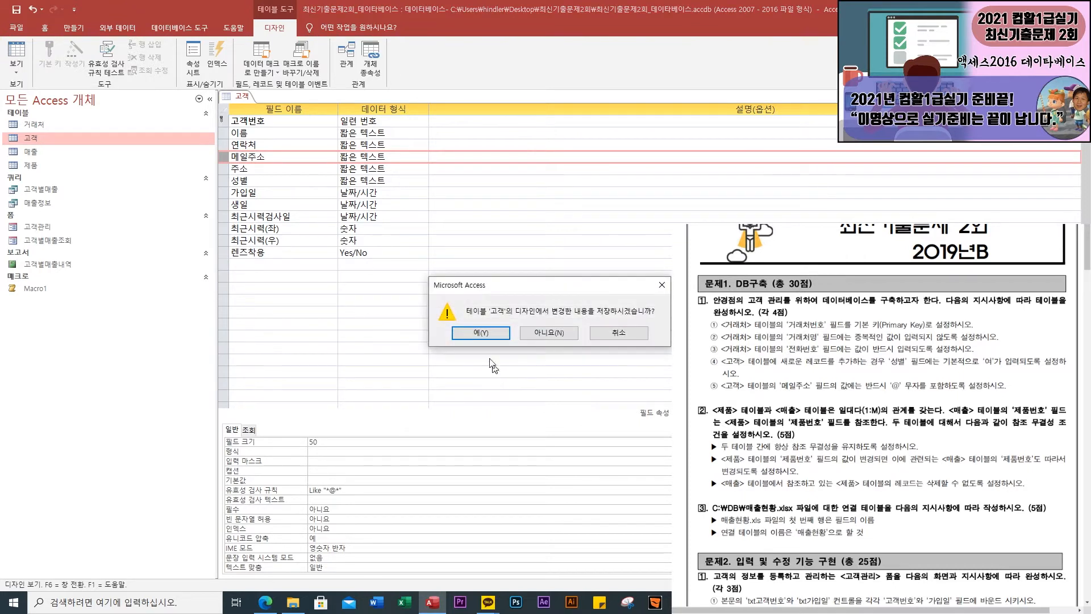
{"action": "left_click", "coordinate": [485, 334]}
{"action": "left_click", "coordinate": [486, 334]}
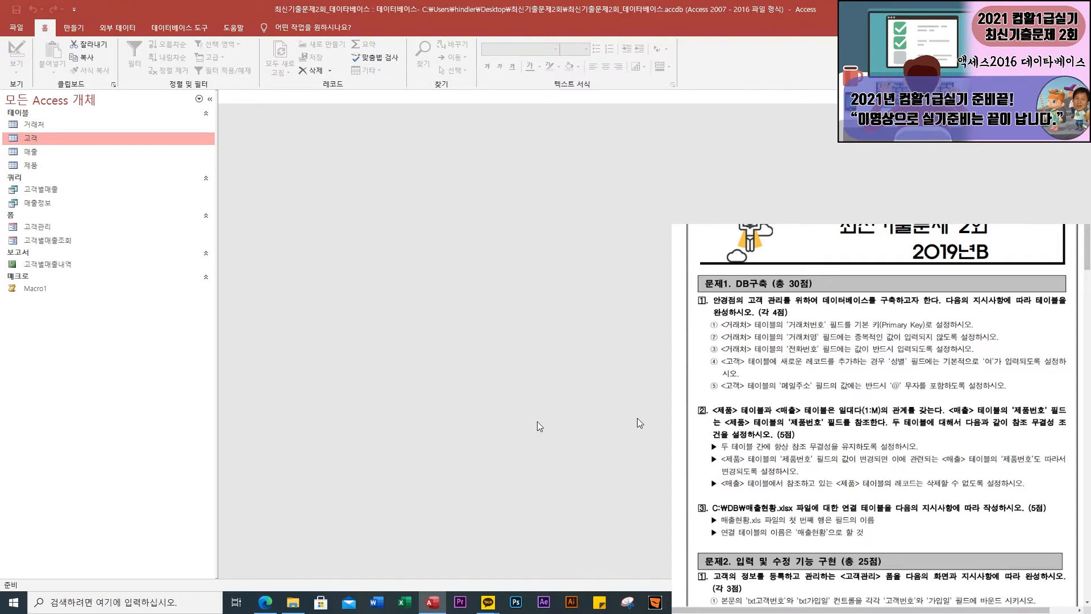
Open the database relationships layout and reposition the 매출 and 제품 tables so they sit side by side
{"action": "scroll", "coordinate": [926, 464], "scroll_direction": "down", "scroll_amount": 2}
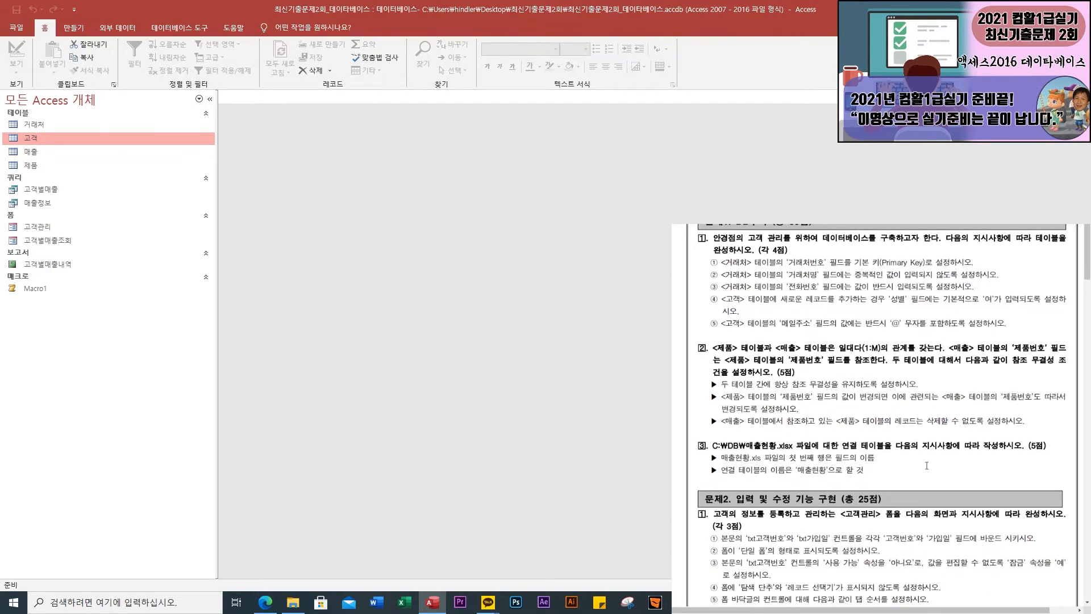
{"action": "scroll", "coordinate": [923, 460], "scroll_direction": "down", "scroll_amount": 2}
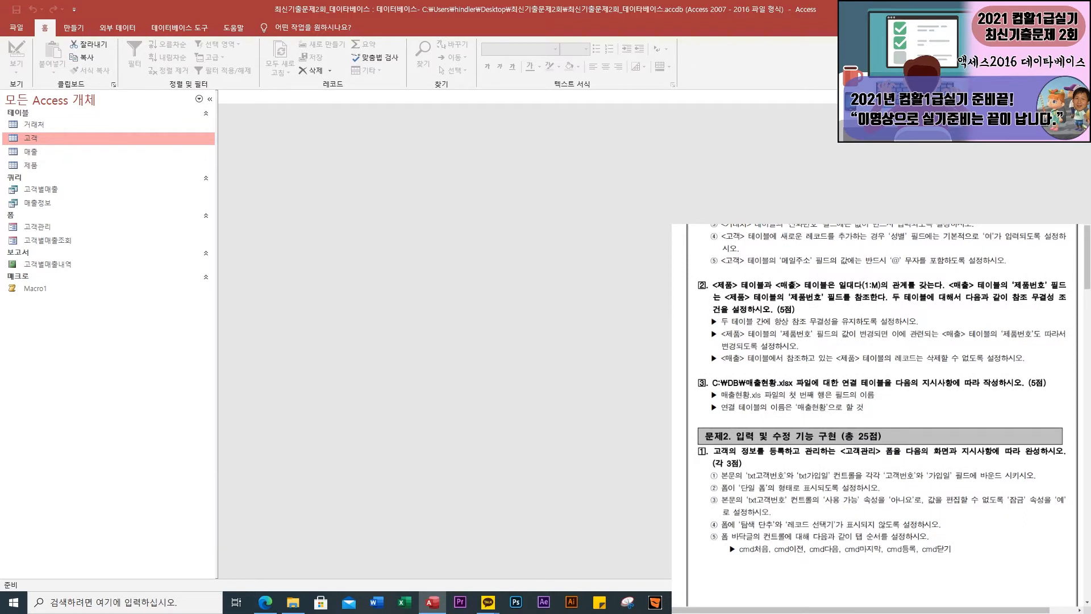
{"action": "left_click", "coordinate": [189, 28]}
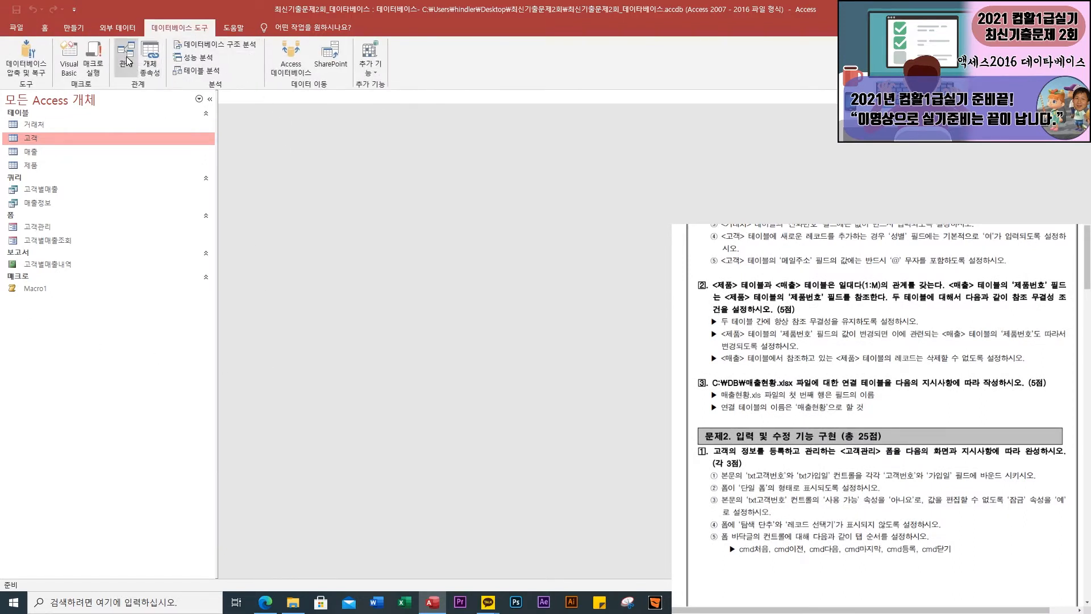
{"action": "left_click", "coordinate": [126, 57]}
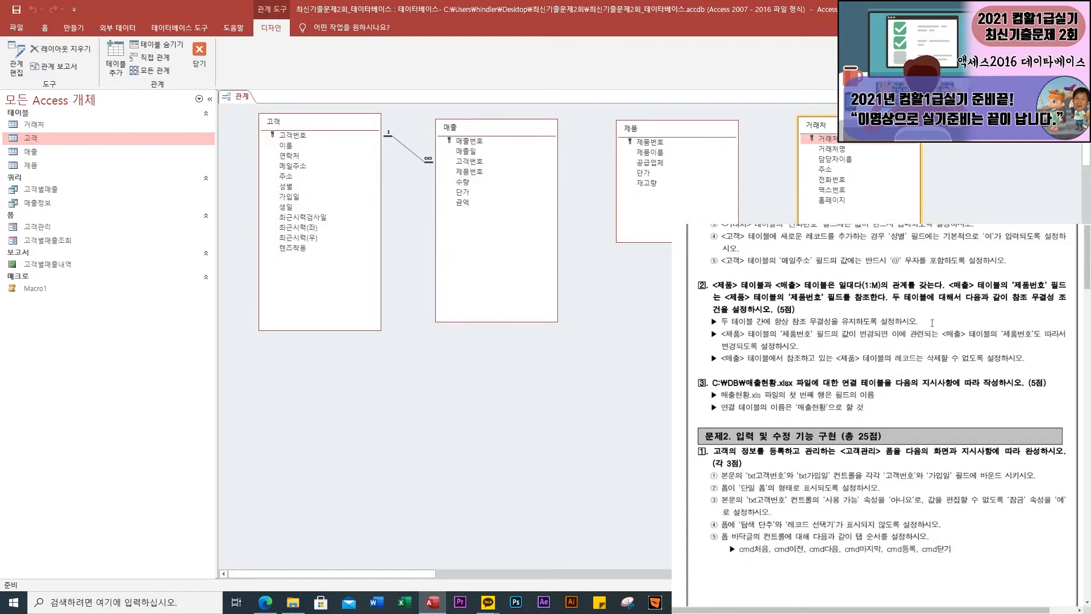
{"action": "left_click_drag", "start_coordinate": [688, 126], "coordinate": [680, 148]}
{"action": "left_click_drag", "start_coordinate": [504, 127], "coordinate": [514, 152]}
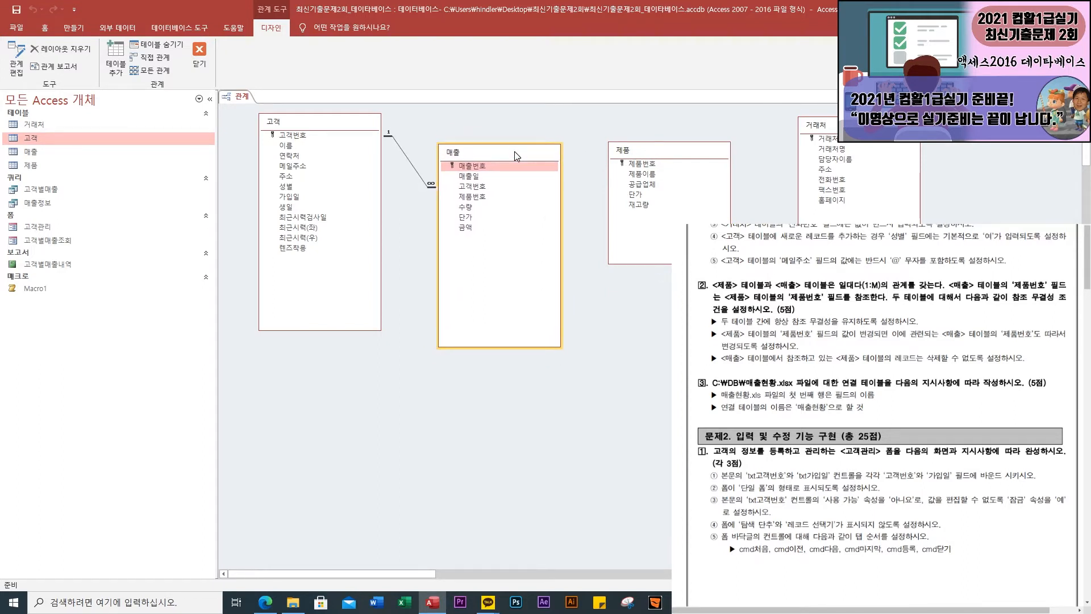
{"action": "left_click_drag", "start_coordinate": [690, 158], "coordinate": [694, 158]}
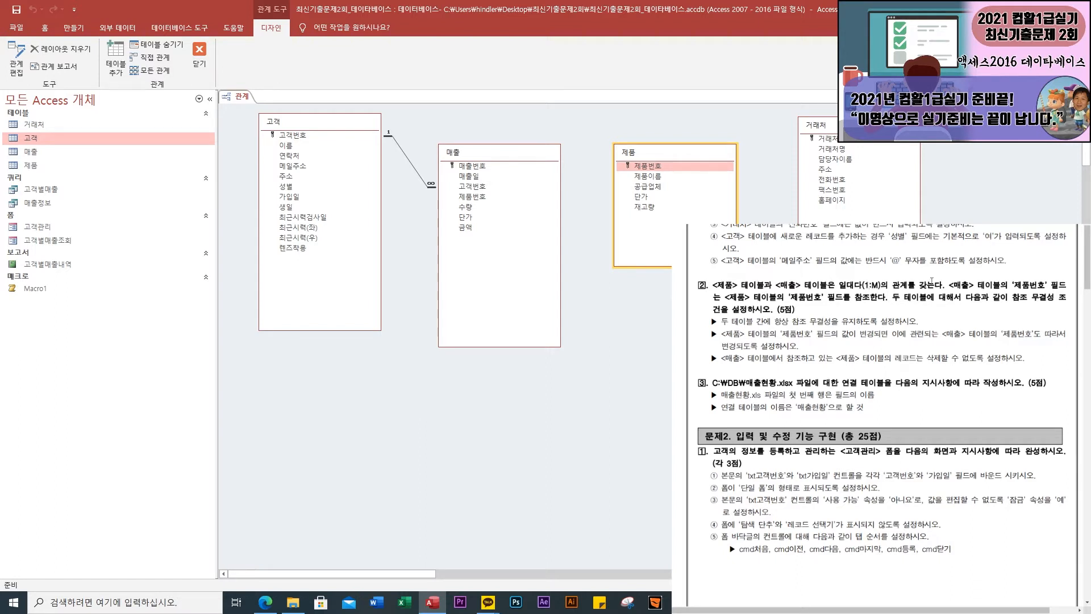
{"action": "left_click", "coordinate": [510, 154]}
{"action": "left_click_drag", "start_coordinate": [509, 153], "coordinate": [502, 147]}
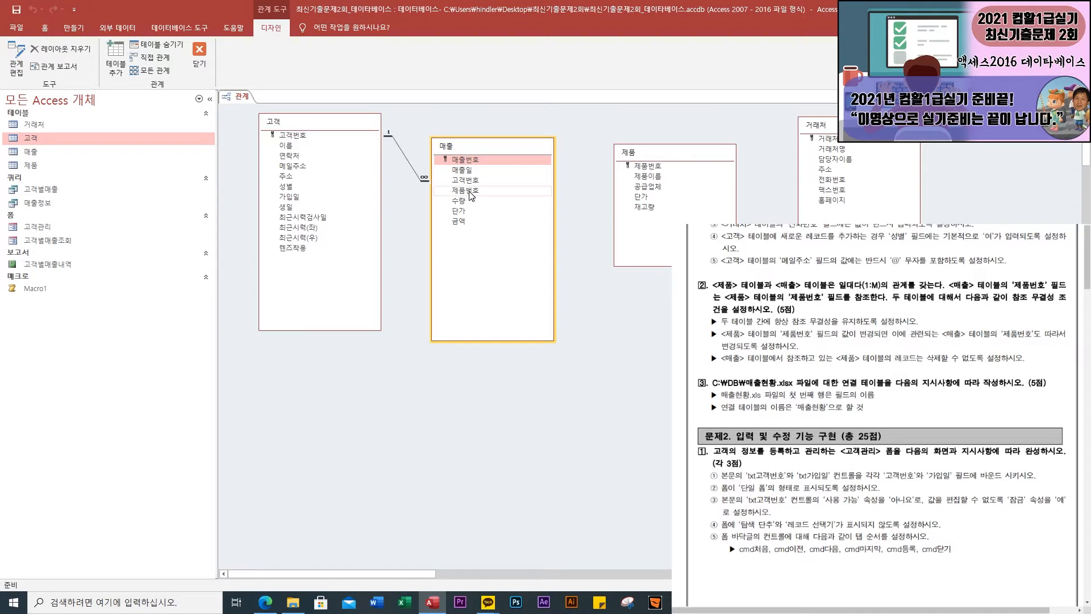
Relate 매출 to 제품 on 제품번호, enforcing referential integrity with cascading field updates only, and save and close the relationships layout
{"action": "left_click_drag", "start_coordinate": [469, 193], "coordinate": [646, 171]}
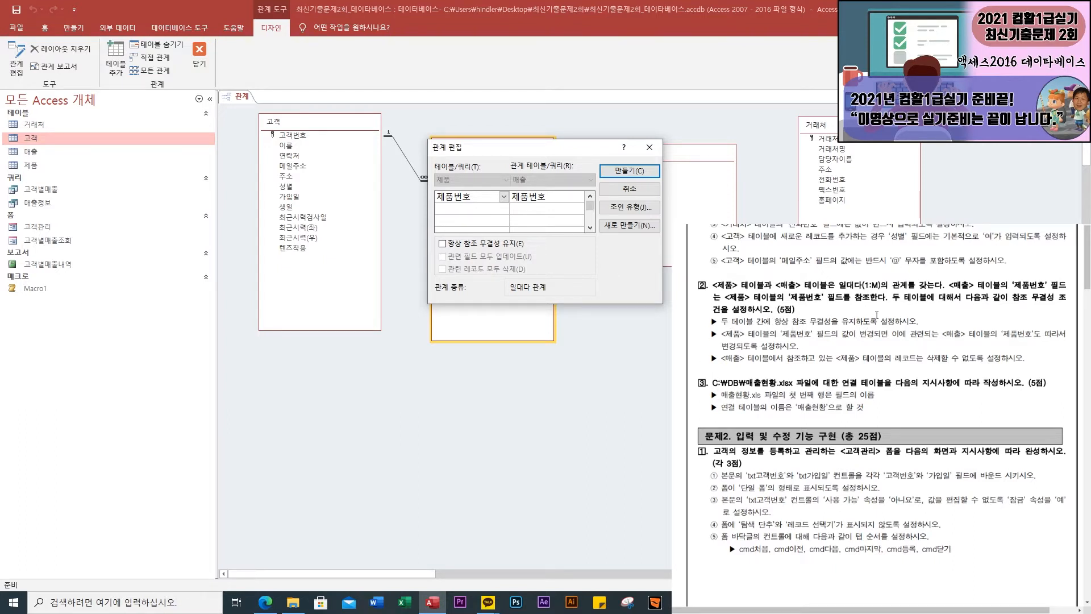
{"action": "left_click", "coordinate": [443, 244]}
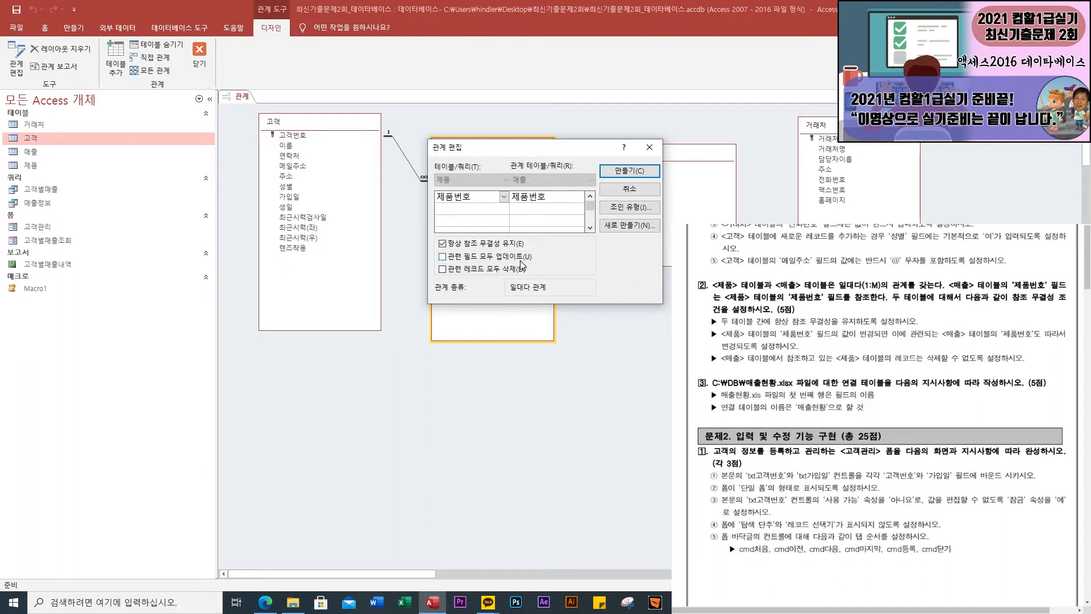
{"action": "left_click", "coordinate": [447, 260]}
{"action": "left_click", "coordinate": [629, 170]}
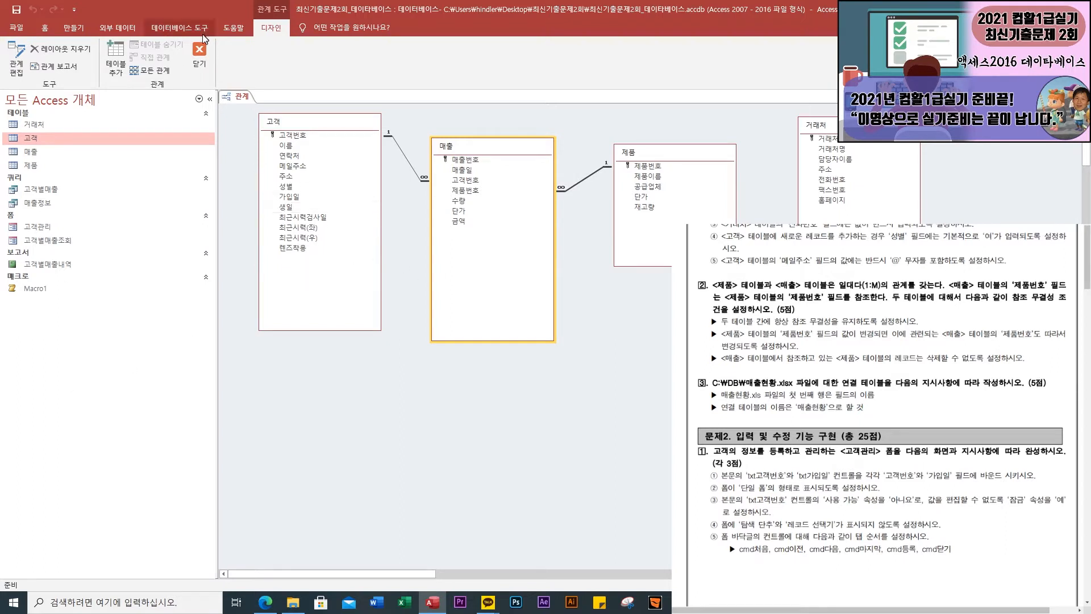
{"action": "left_click", "coordinate": [200, 55]}
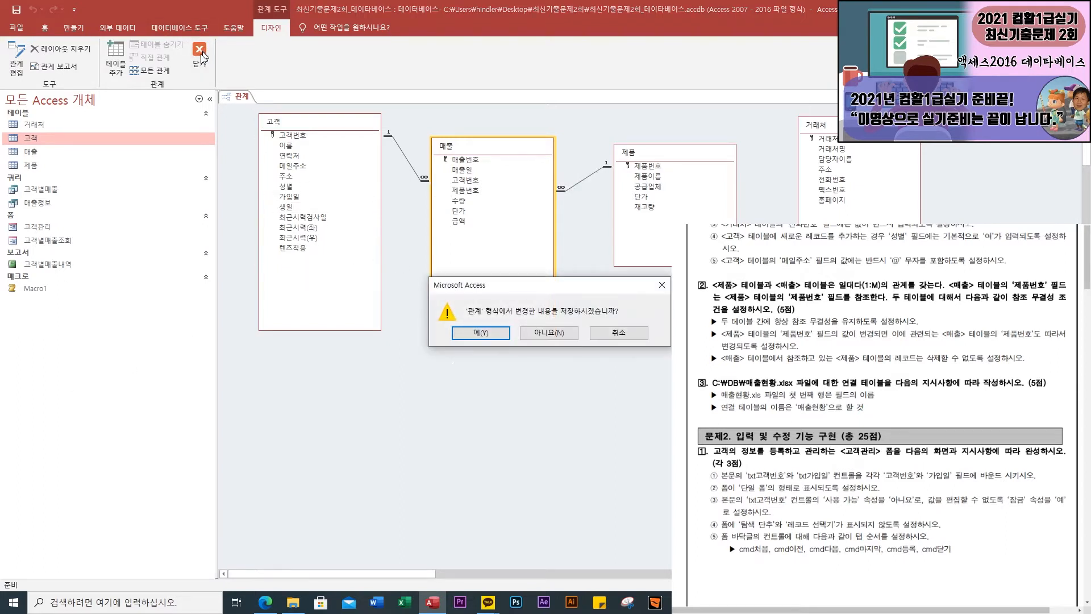
{"action": "left_click", "coordinate": [482, 333]}
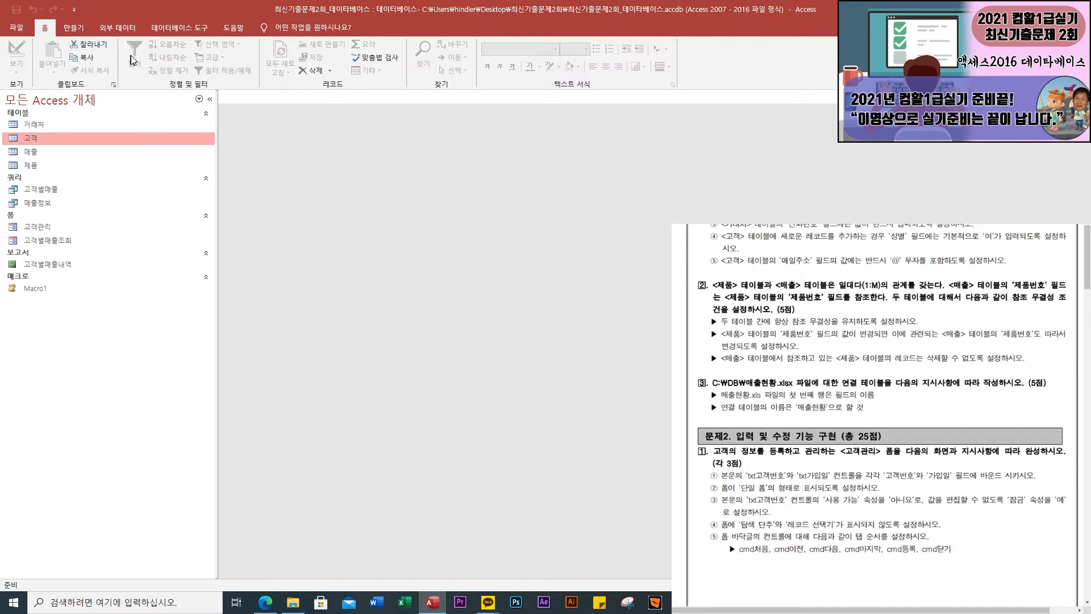
Start bringing in external data from an Excel file, choosing 매출현황.xlsx in the desktop folder 최신기출문제2회 as the source
{"action": "left_click", "coordinate": [126, 28]}
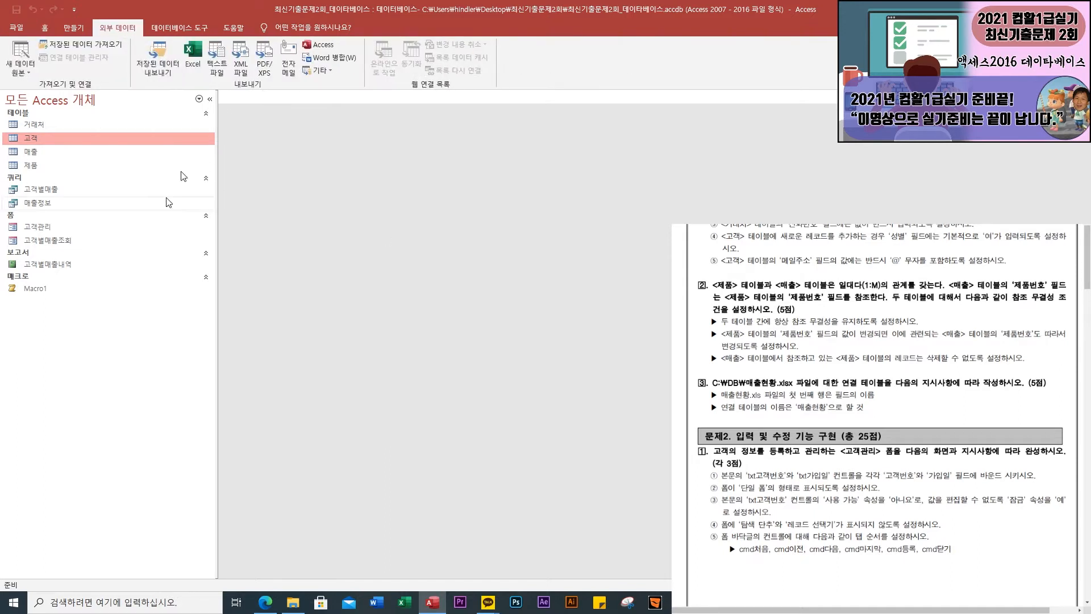
{"action": "left_click", "coordinate": [22, 73]}
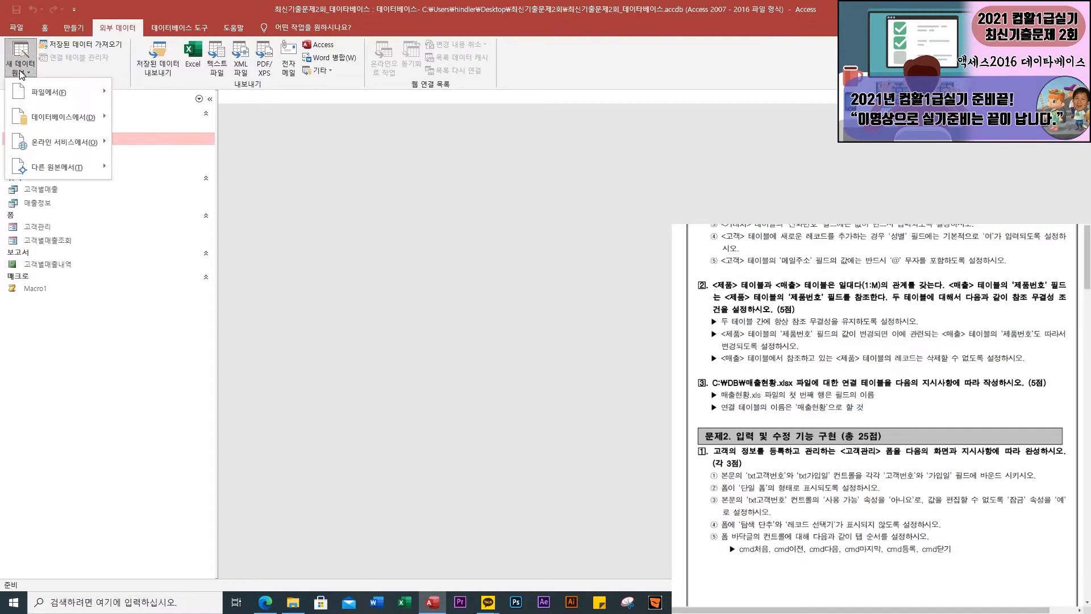
{"action": "mouse_move", "coordinate": [63, 92]}
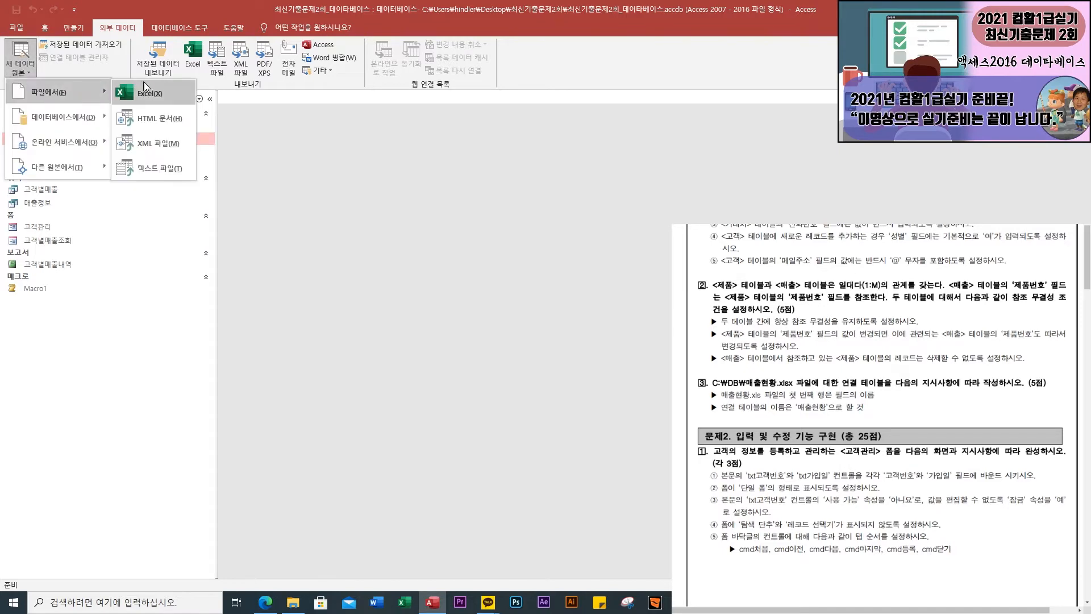
{"action": "left_click", "coordinate": [149, 100]}
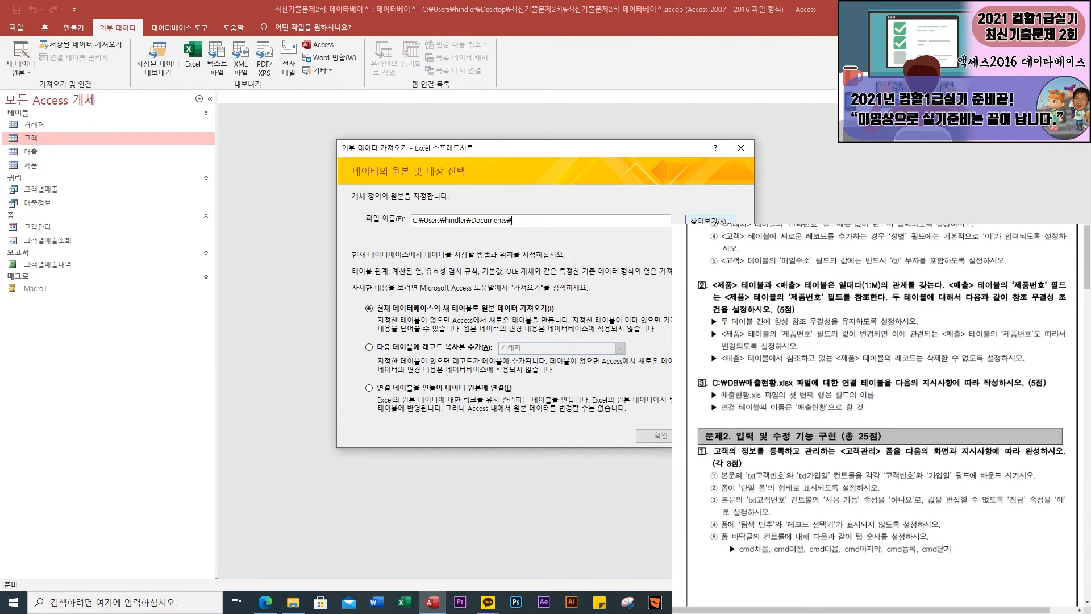
{"action": "left_click", "coordinate": [711, 221]}
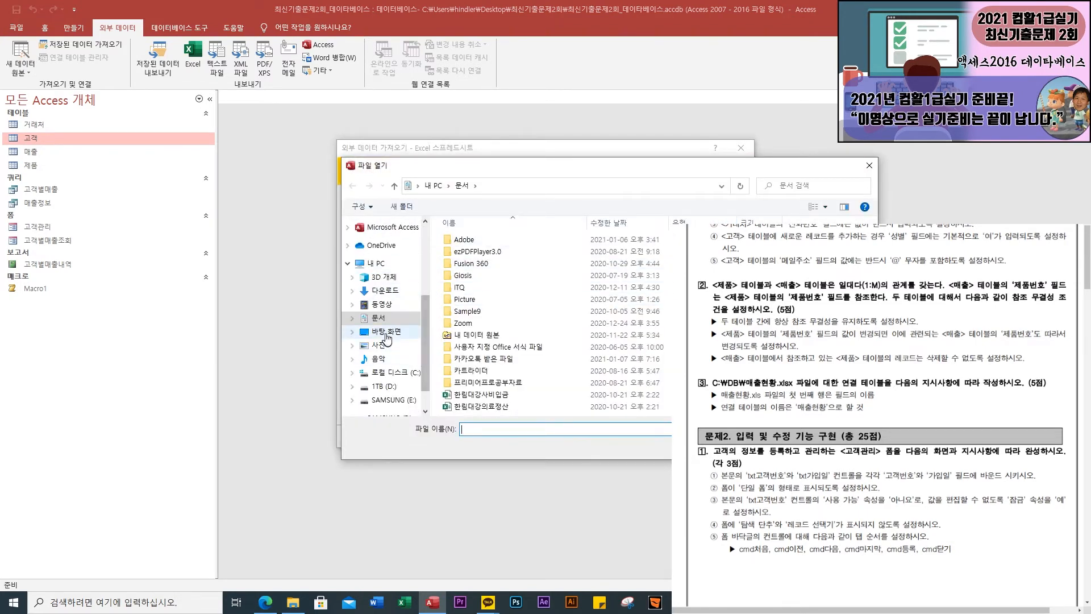
{"action": "left_click", "coordinate": [386, 333]}
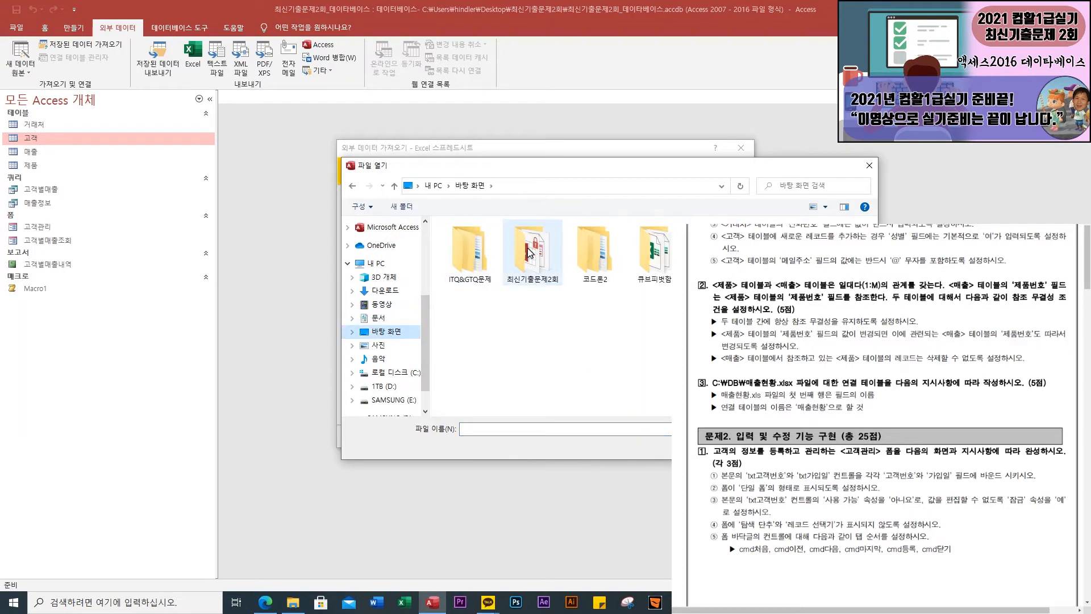
{"action": "double_click", "coordinate": [528, 253]}
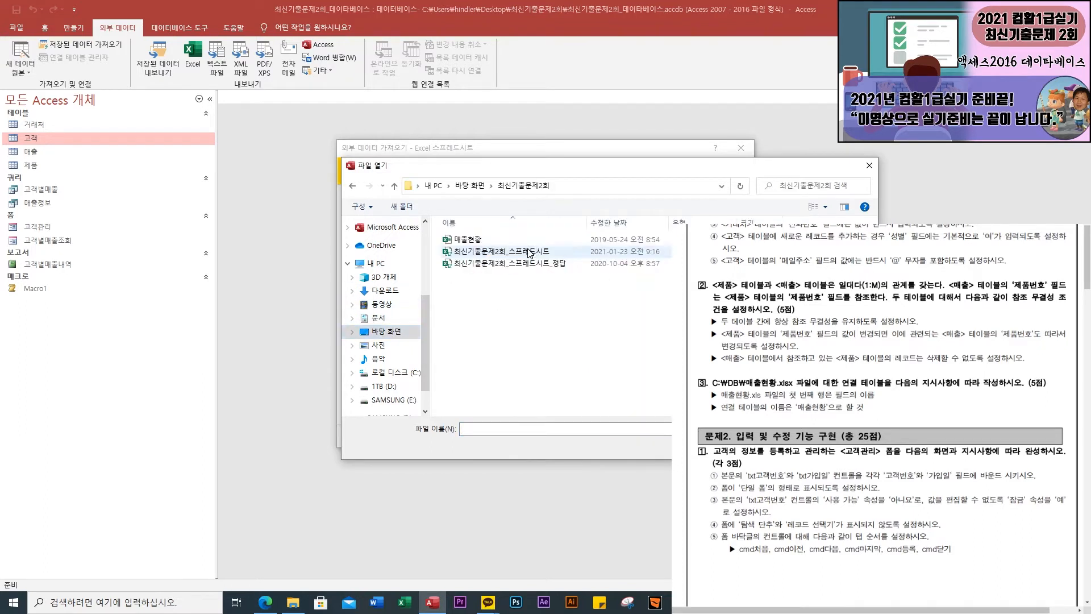
{"action": "left_click", "coordinate": [463, 244]}
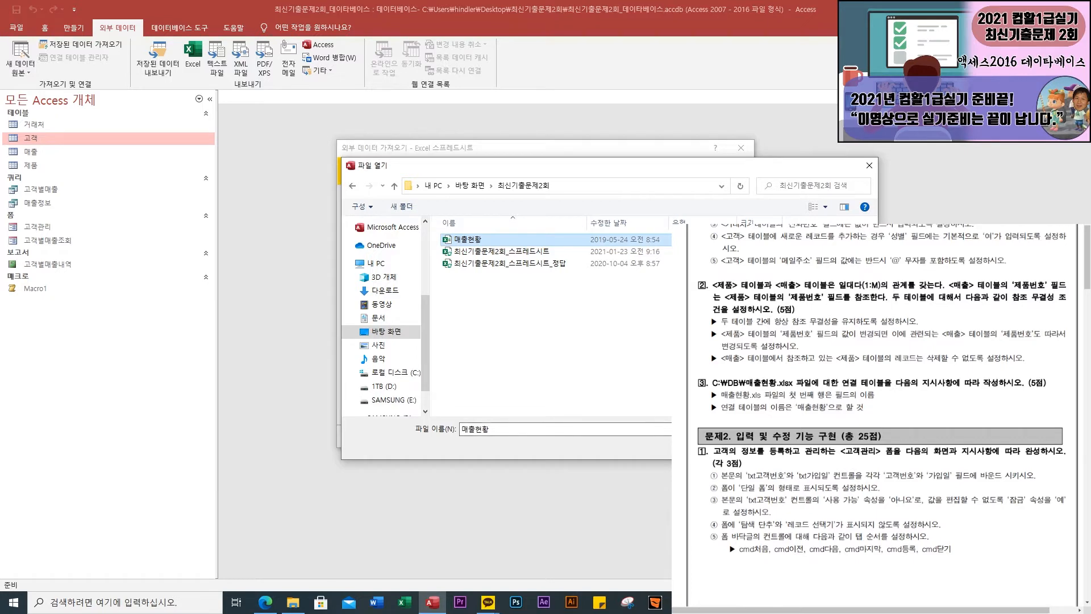
{"action": "double_click", "coordinate": [483, 239]}
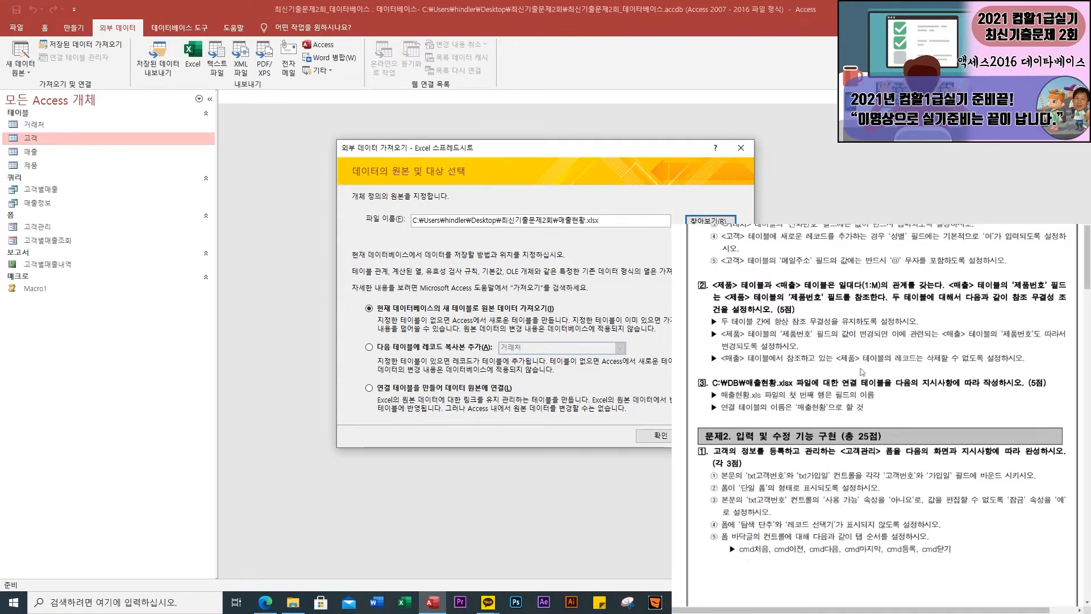
Link the workbook as a linked table named 매출현황 with first-row column headings, and check its datasheet before closing it
{"action": "left_click", "coordinate": [369, 388]}
{"action": "left_click", "coordinate": [659, 435]}
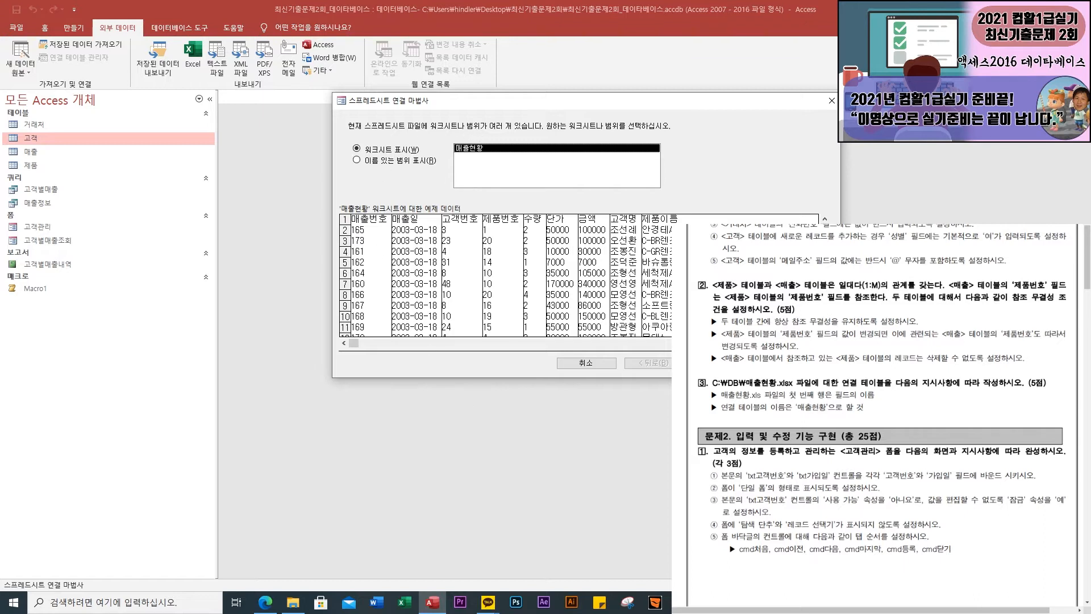
{"action": "key", "text": "Return"}
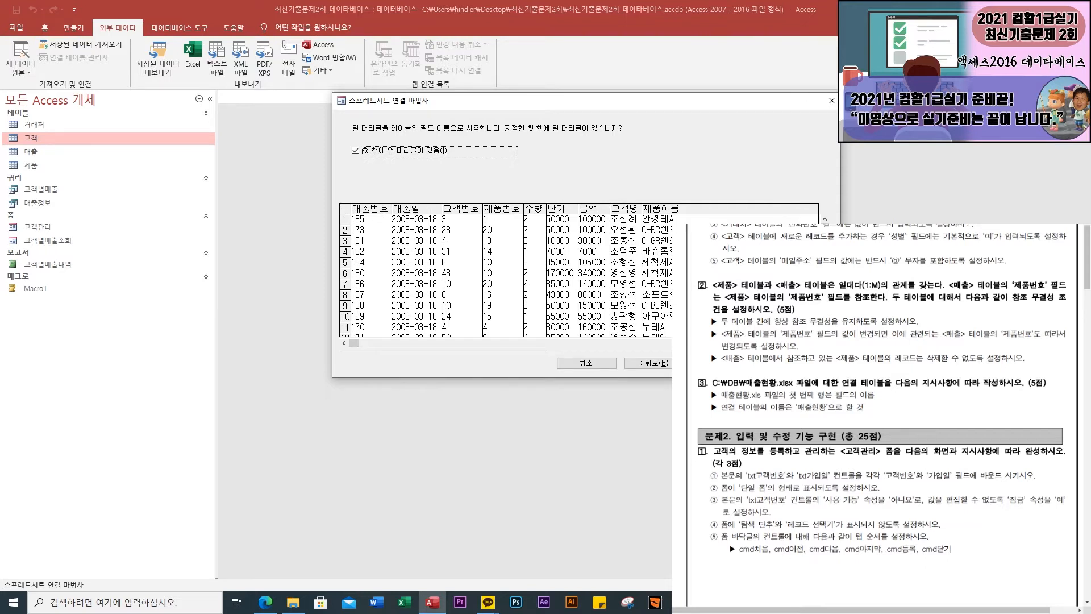
{"action": "key", "text": "Return"}
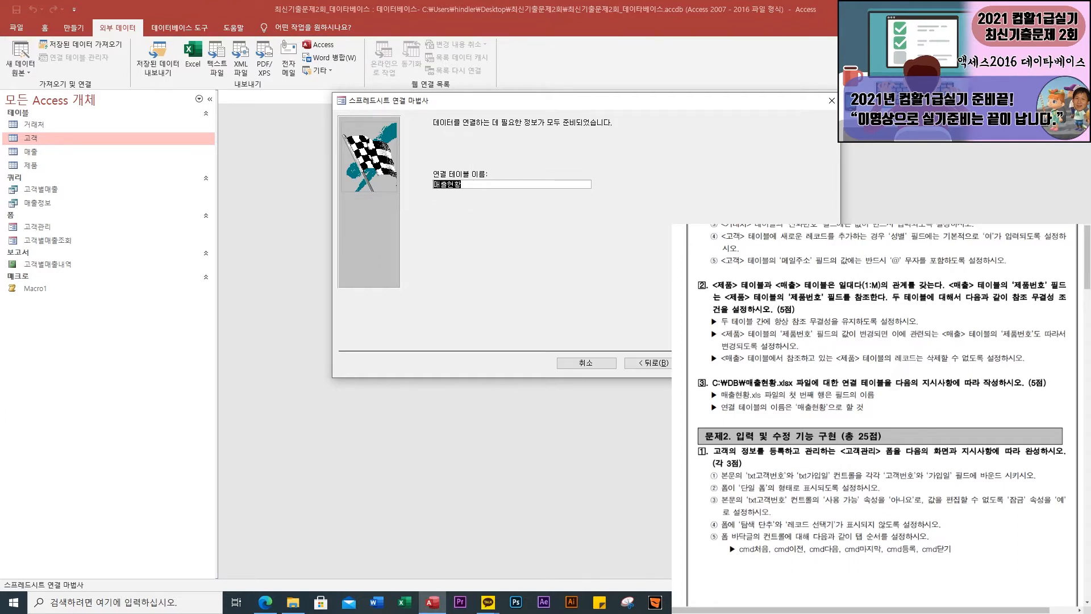
{"action": "left_click", "coordinate": [786, 363]}
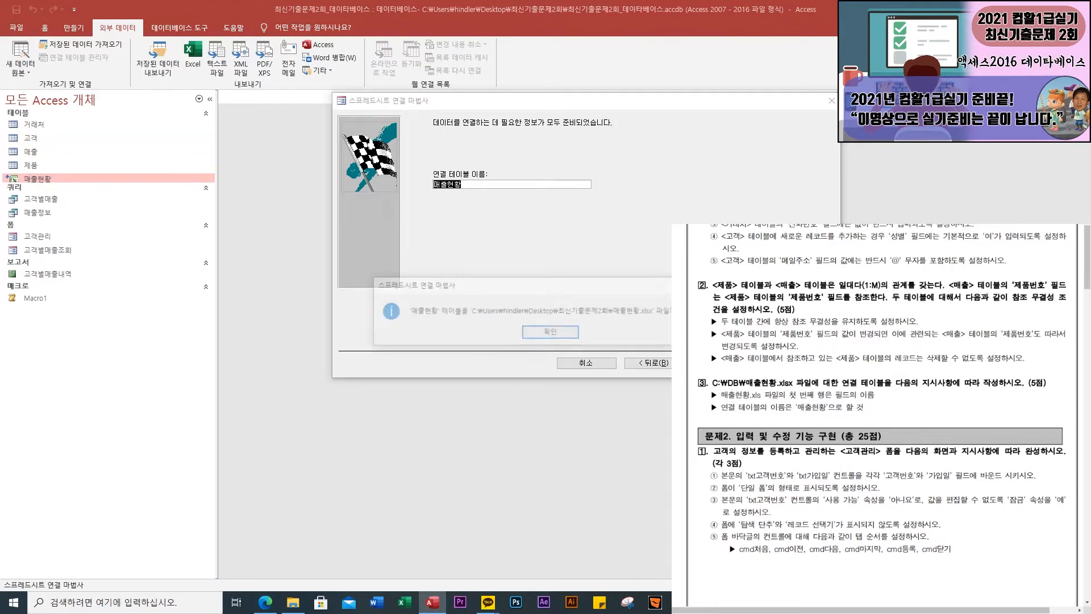
{"action": "left_click", "coordinate": [550, 333]}
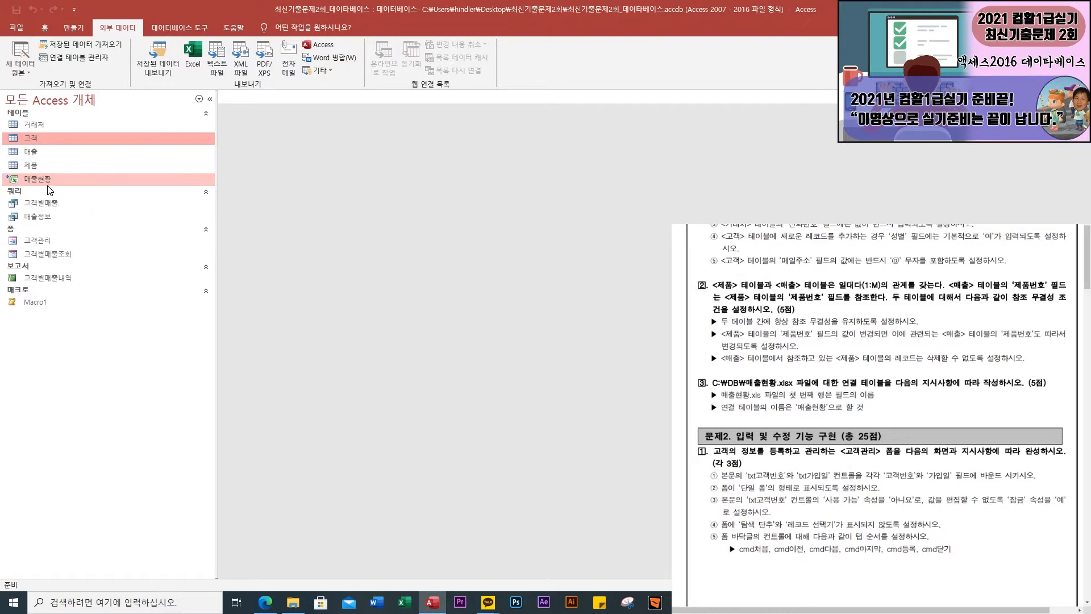
{"action": "double_click", "coordinate": [42, 180]}
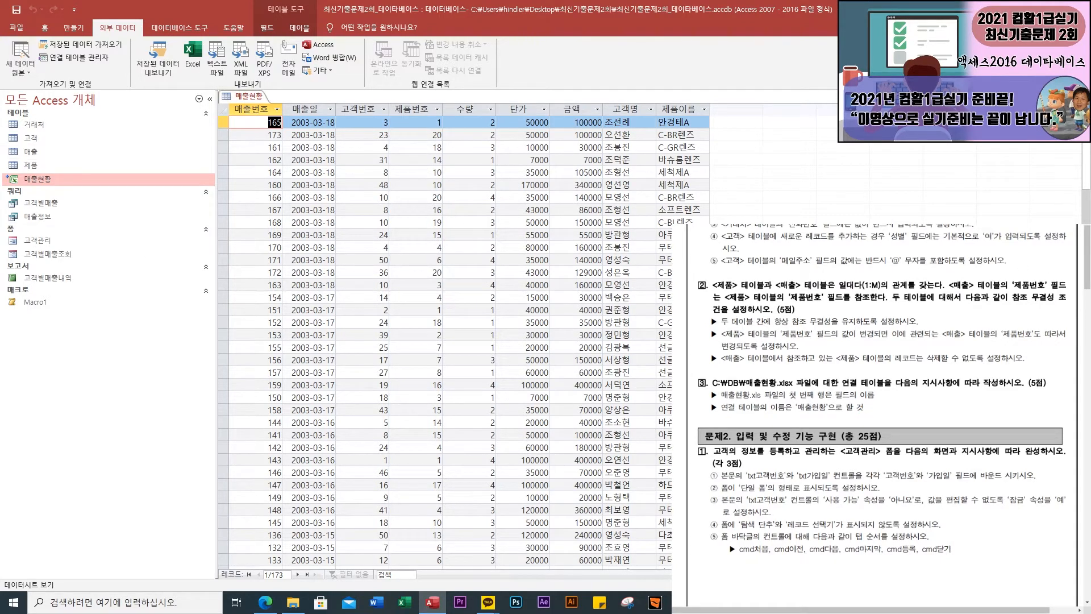
{"action": "key", "text": "ctrl+w"}
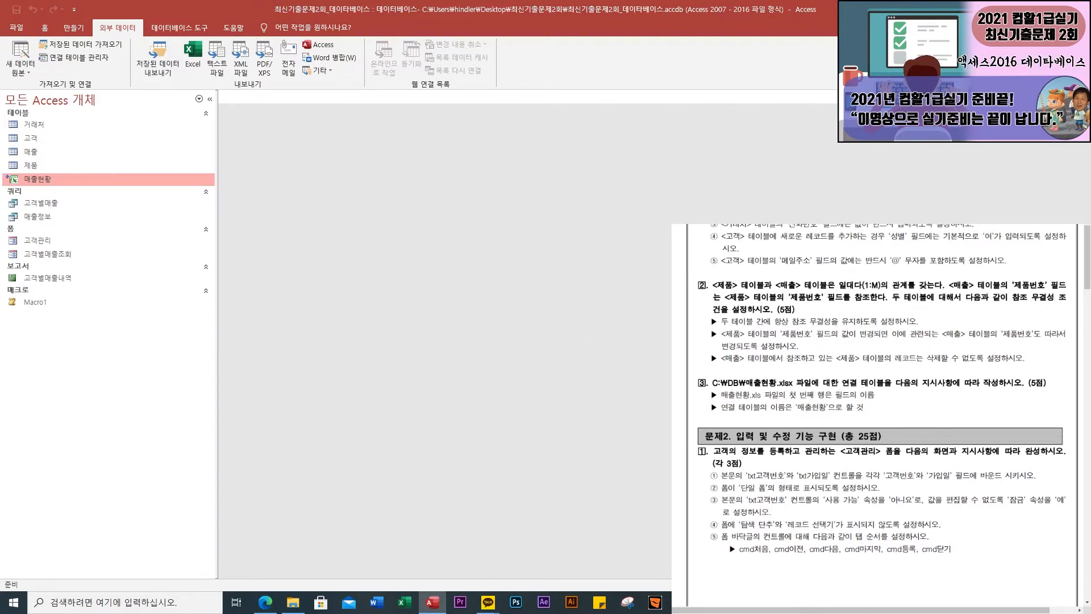
Open the 고객관리 form and switch it to Design view
{"action": "scroll", "coordinate": [989, 350], "scroll_direction": "down", "scroll_amount": 3}
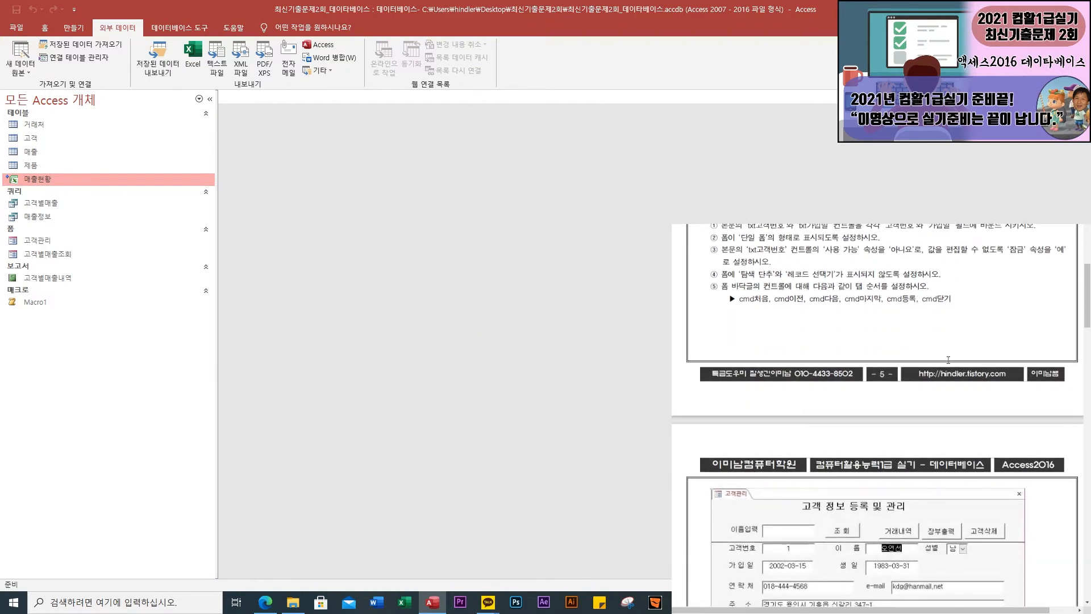
{"action": "scroll", "coordinate": [948, 360], "scroll_direction": "down", "scroll_amount": 4}
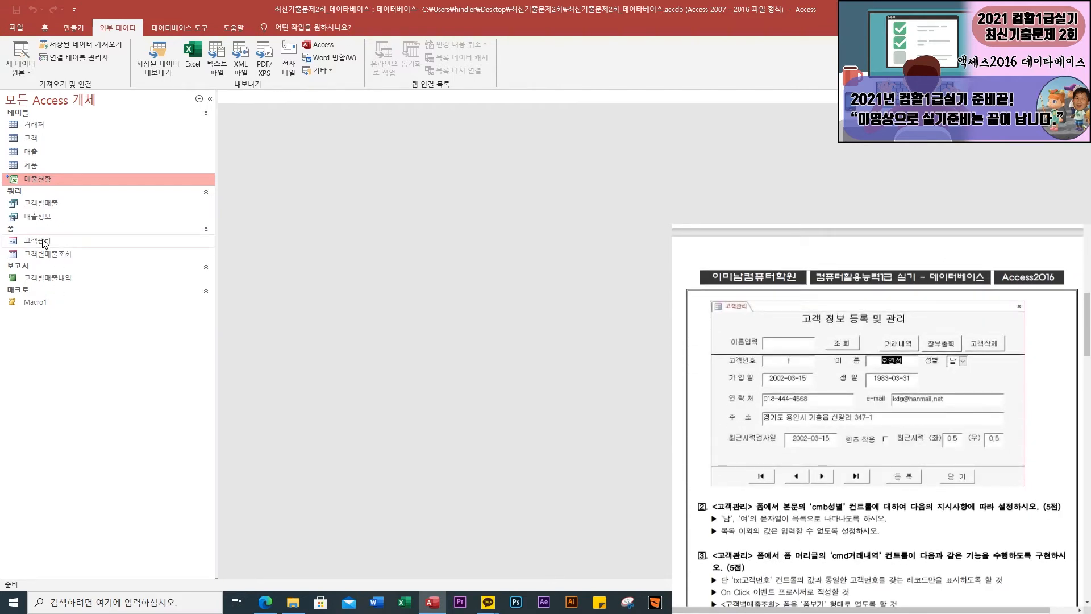
{"action": "left_click", "coordinate": [43, 242]}
{"action": "double_click", "coordinate": [44, 242]}
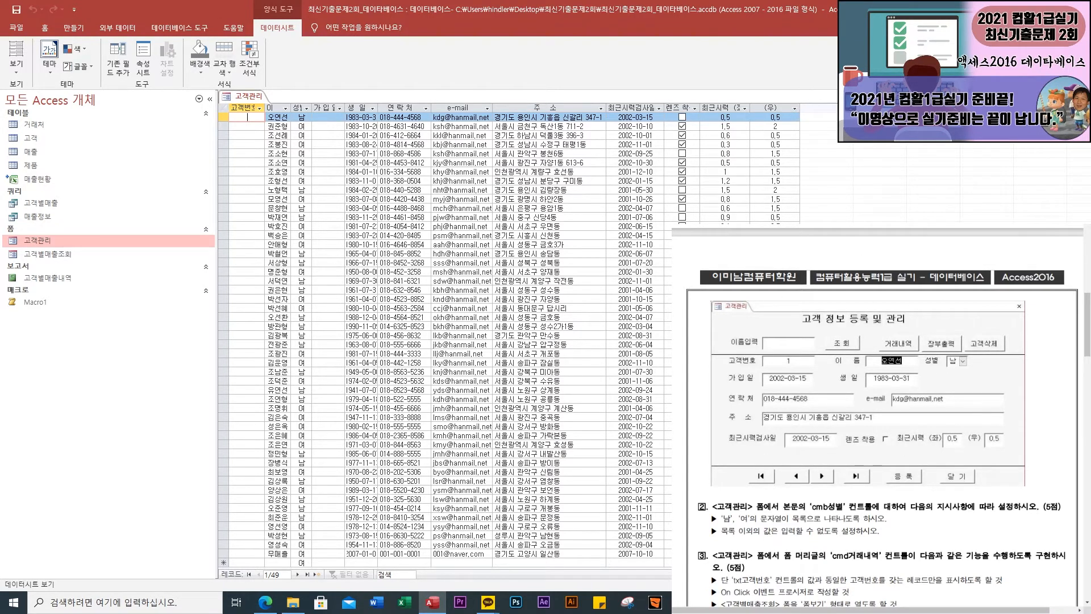
{"action": "left_click", "coordinate": [18, 74]}
{"action": "left_click", "coordinate": [54, 167]}
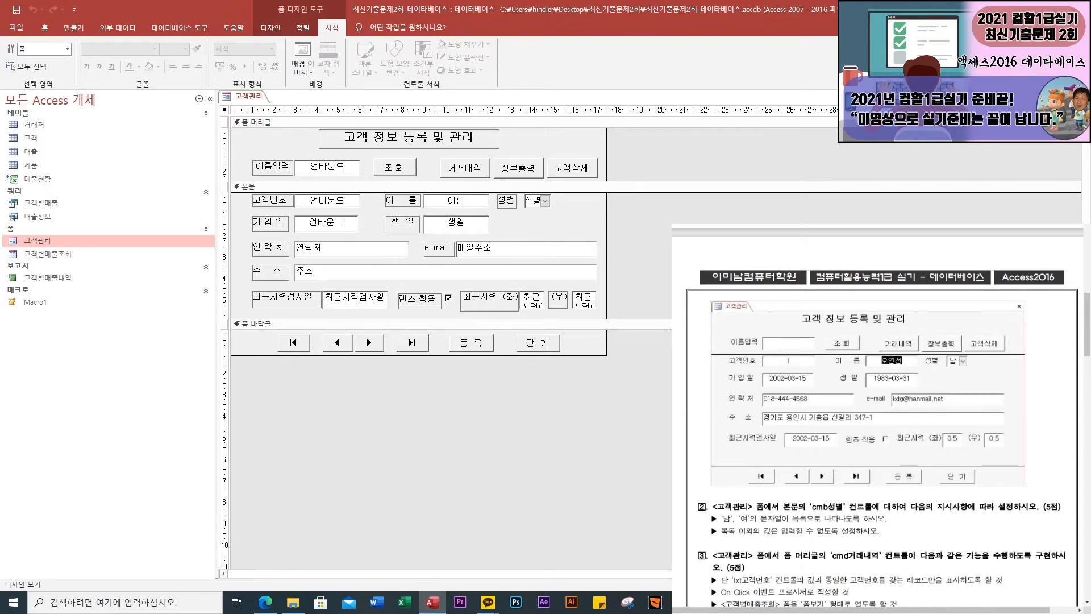
Try to bind the 고객번호 text box by entering the field name directly in the control, and begin editing the 가입일 text box likewise
{"action": "scroll", "coordinate": [861, 456], "scroll_direction": "up", "scroll_amount": 6}
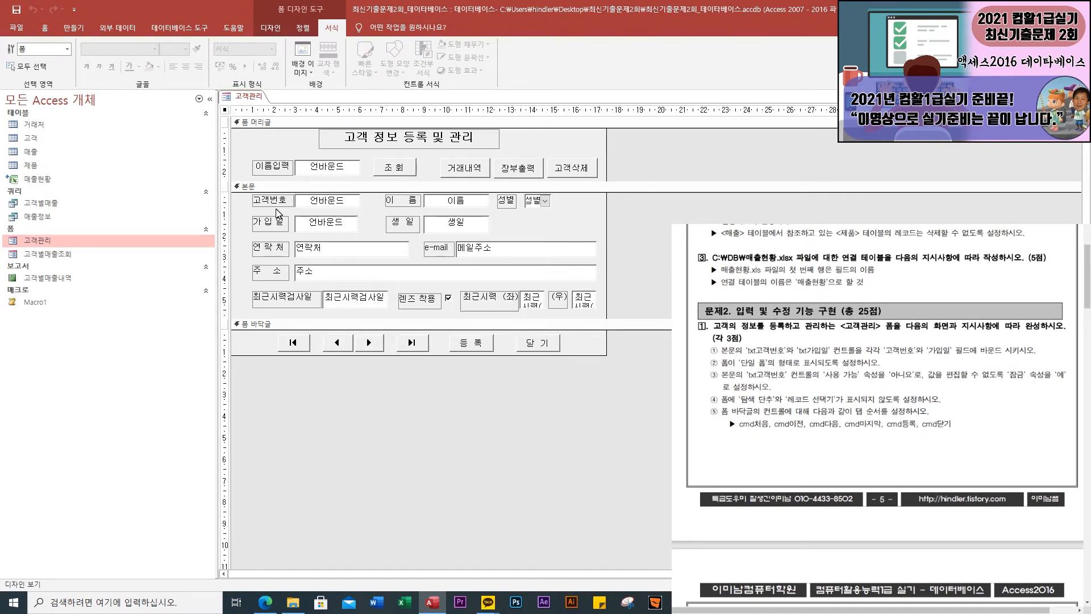
{"action": "left_click", "coordinate": [337, 203]}
{"action": "left_click", "coordinate": [339, 227]}
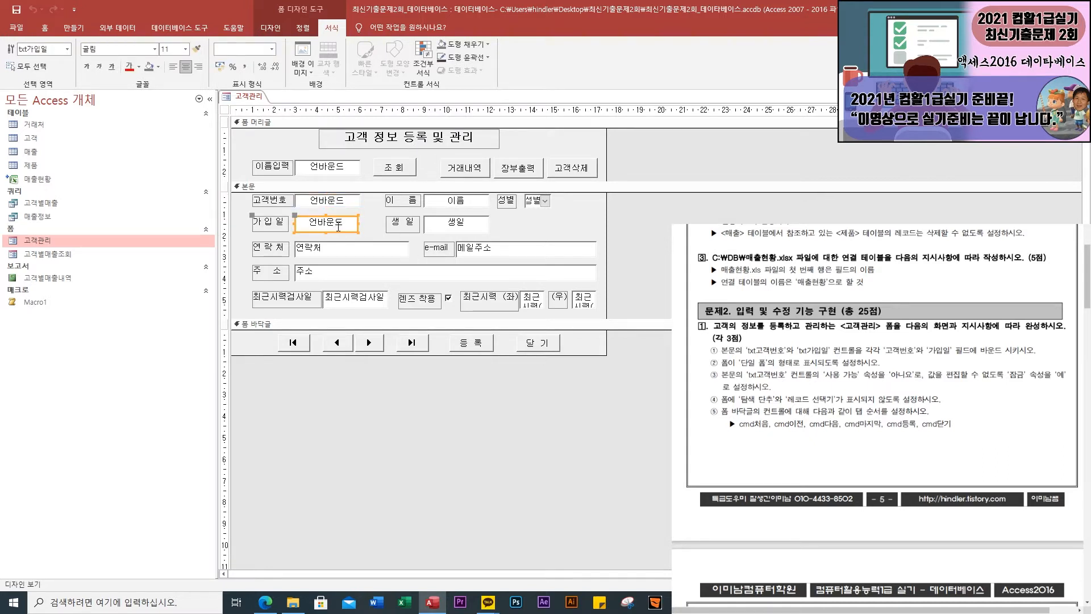
{"action": "left_click", "coordinate": [330, 199]}
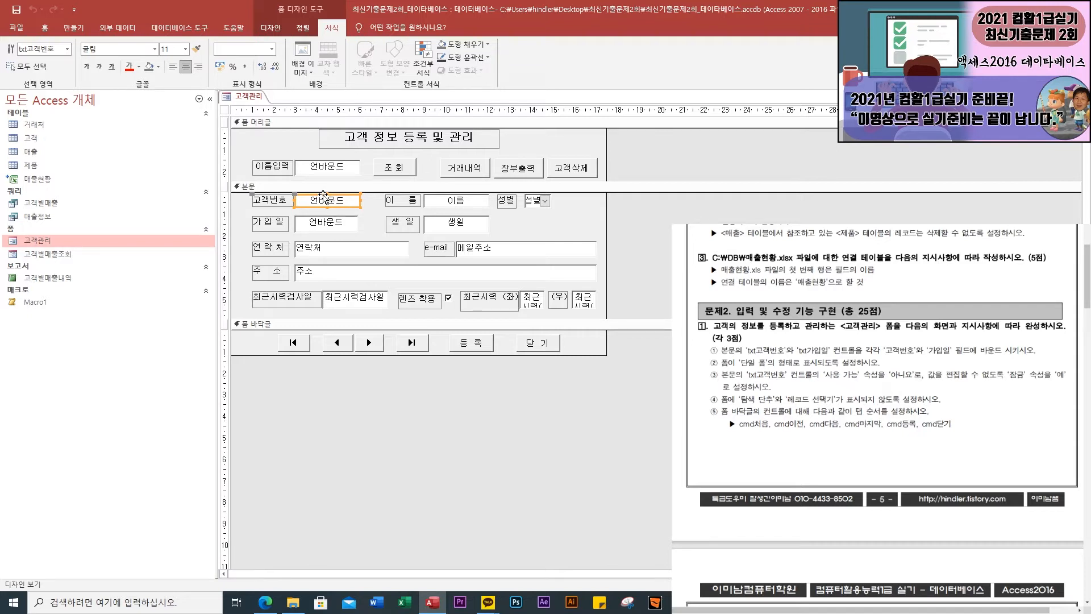
{"action": "left_click", "coordinate": [323, 199]}
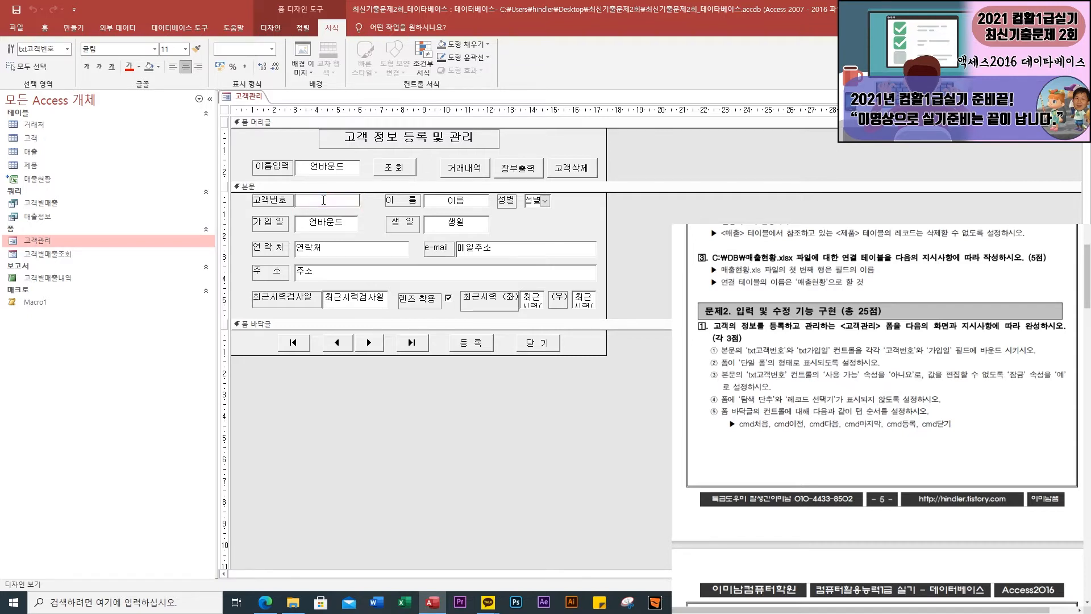
{"action": "type", "text": "고객버"}
{"action": "type", "text": "호"}
{"action": "key", "text": "Return"}
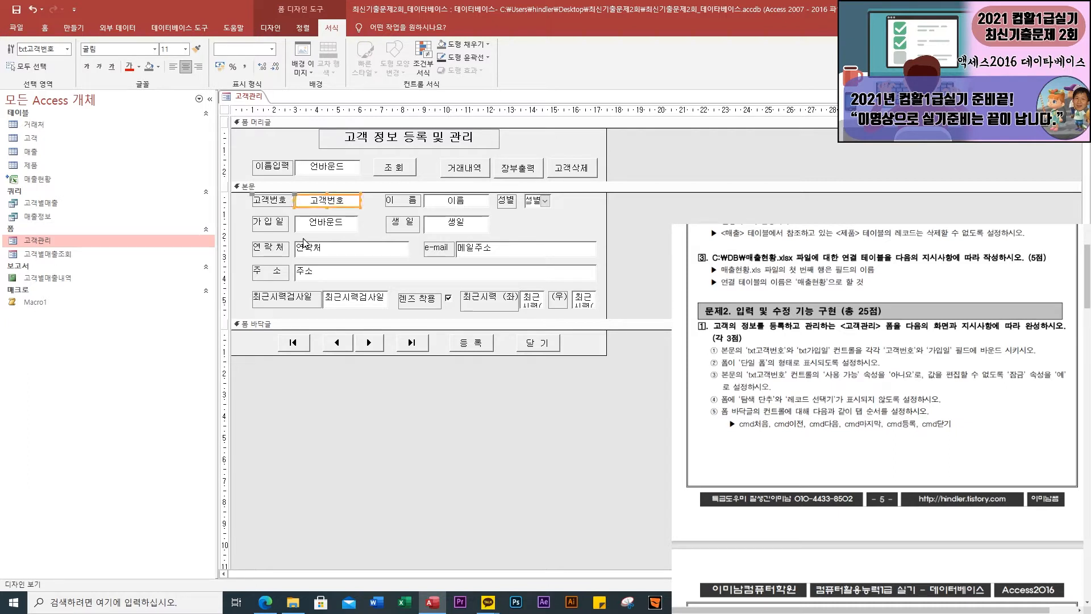
{"action": "left_click", "coordinate": [312, 224]}
{"action": "left_click", "coordinate": [312, 224]}
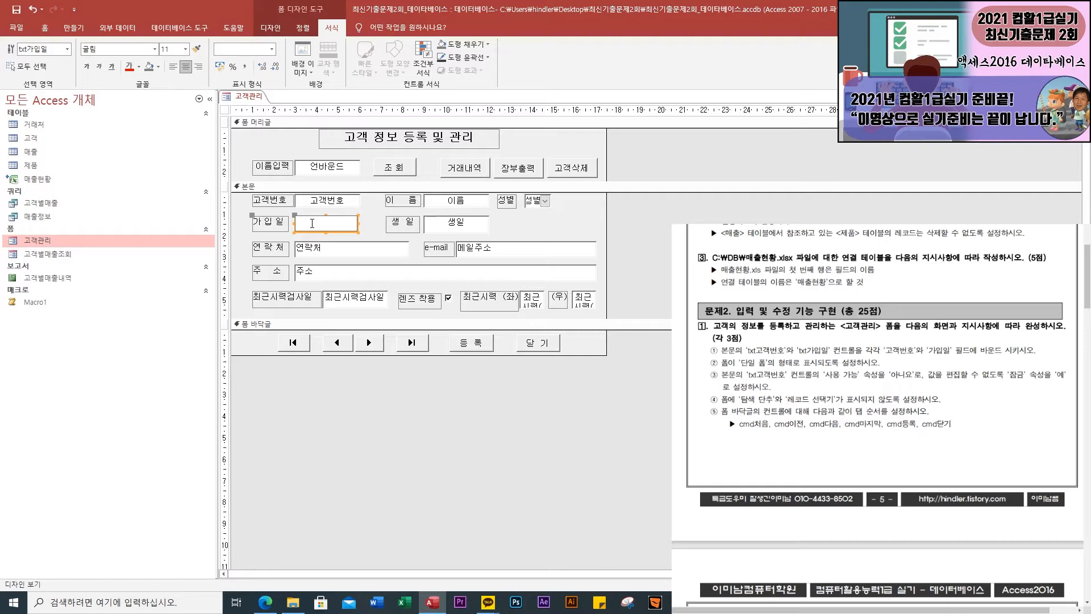
Reopen the 최신기출문제2회_데이터베이스 database from the recent files and open the 고객관리 form in Design view
{"action": "key", "text": "super+d"}
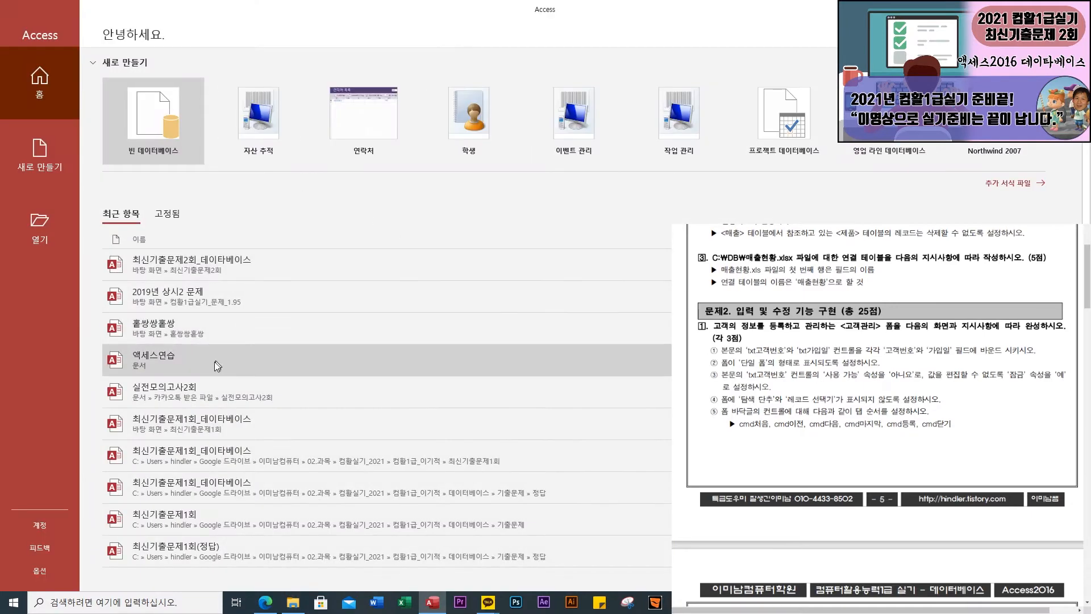
{"action": "left_click", "coordinate": [210, 268]}
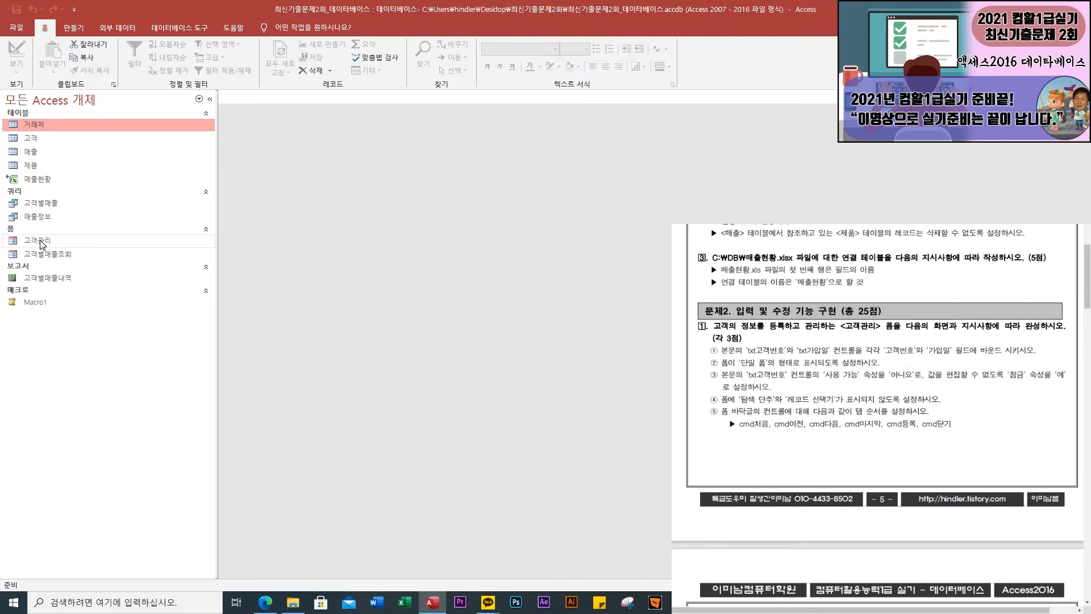
{"action": "right_click", "coordinate": [40, 241]}
{"action": "left_click", "coordinate": [95, 275]}
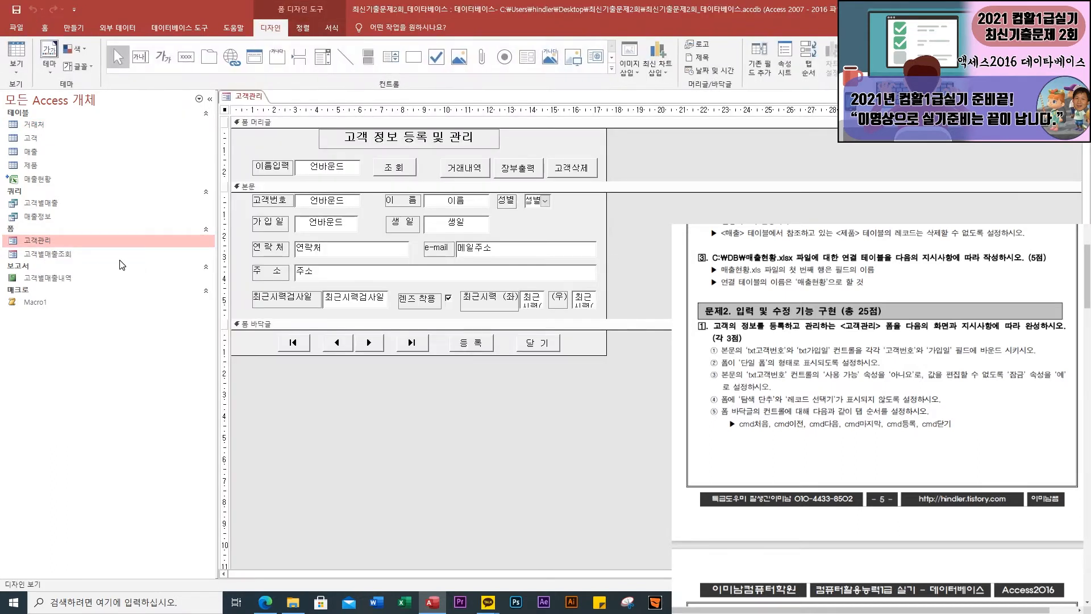
Set the control source of the txt고객번호 text box to the 고객번호 field through its data properties
{"action": "left_click", "coordinate": [328, 204]}
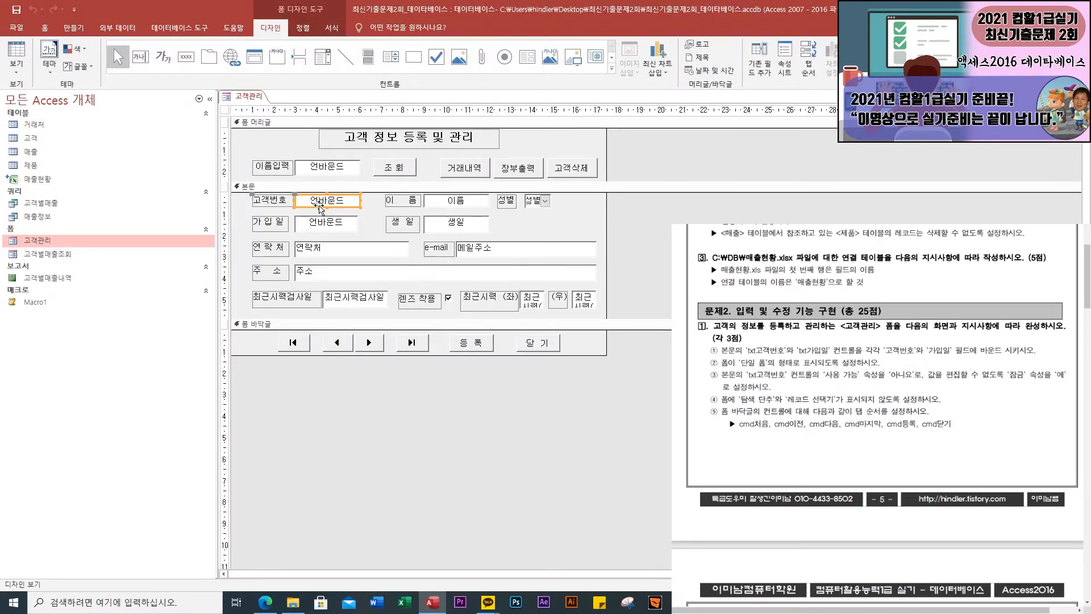
{"action": "double_click", "coordinate": [320, 202]}
{"action": "left_click", "coordinate": [771, 156]}
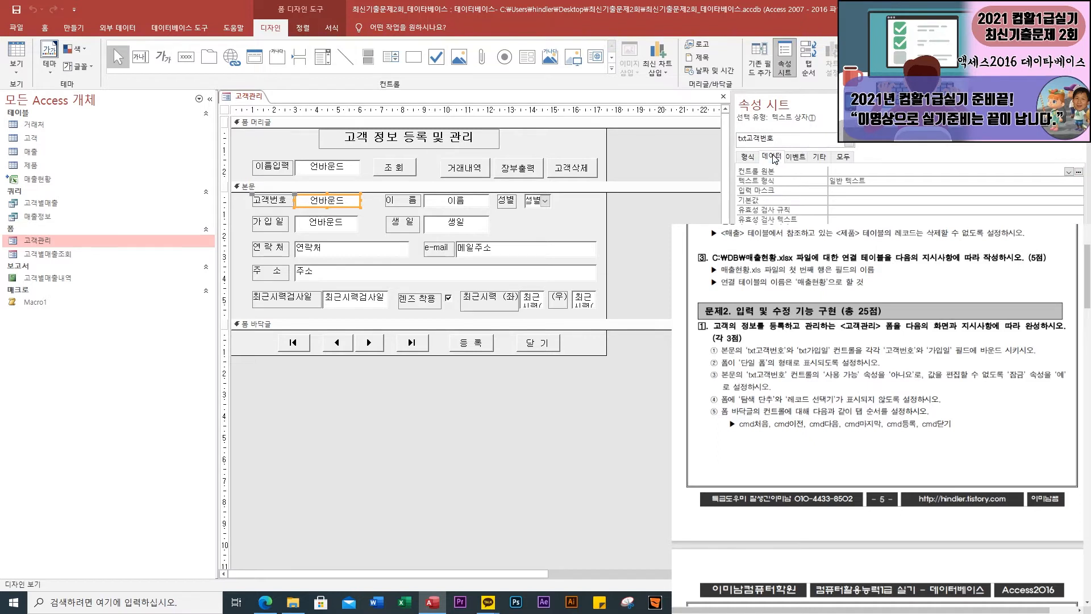
{"action": "left_click", "coordinate": [842, 170]}
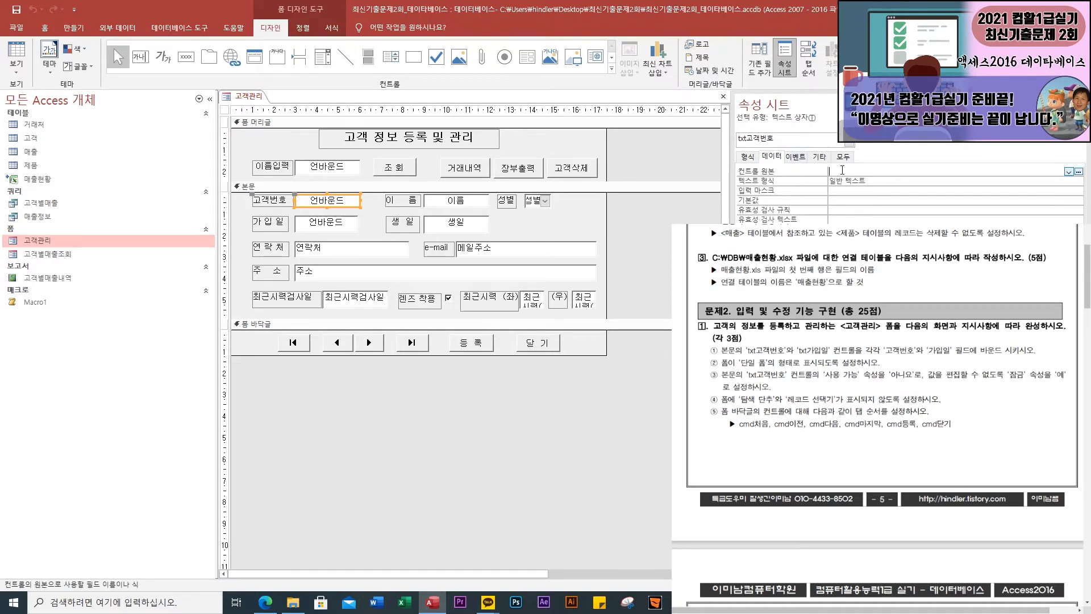
{"action": "type", "text": "rh"}
{"action": "type", "text": "고객번호"}
{"action": "key", "text": "Return"}
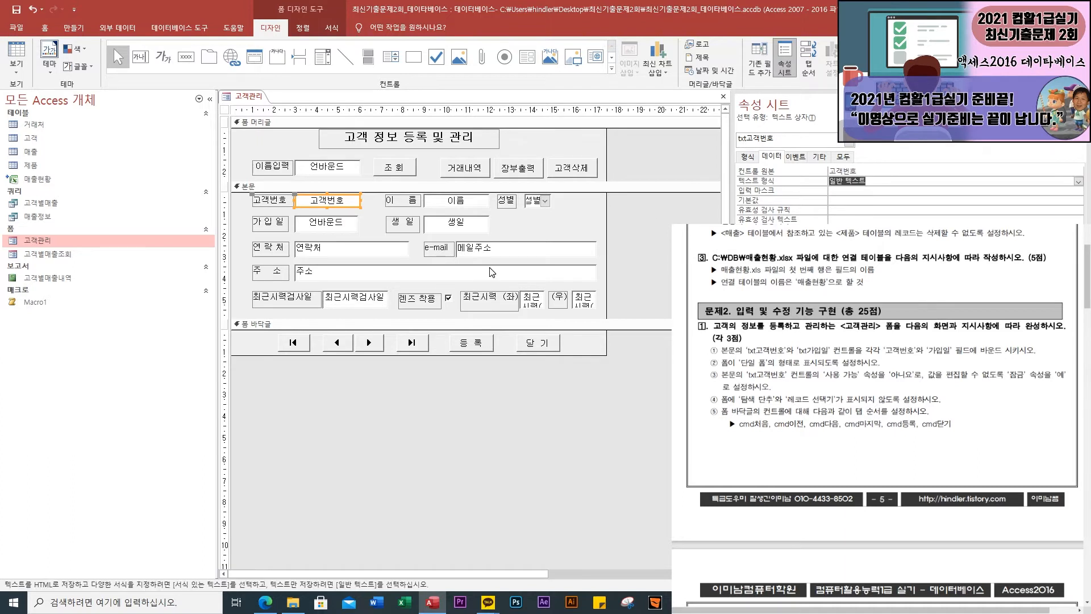
Set the control source of txt가입일 to 가입일, check the form's datasheet, and return to Design view
{"action": "left_click", "coordinate": [315, 226]}
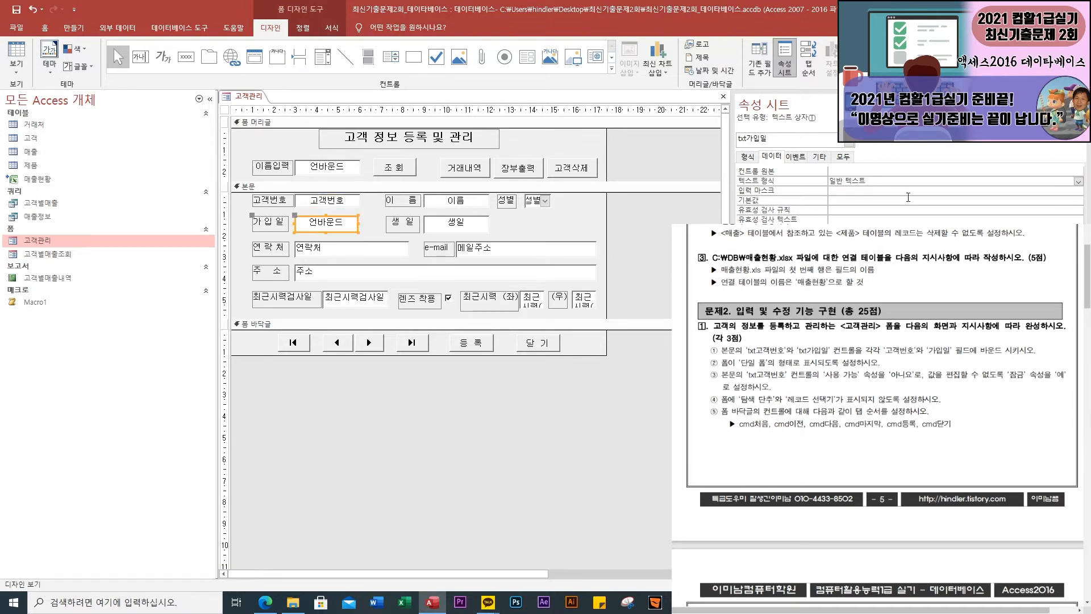
{"action": "left_click", "coordinate": [844, 169]}
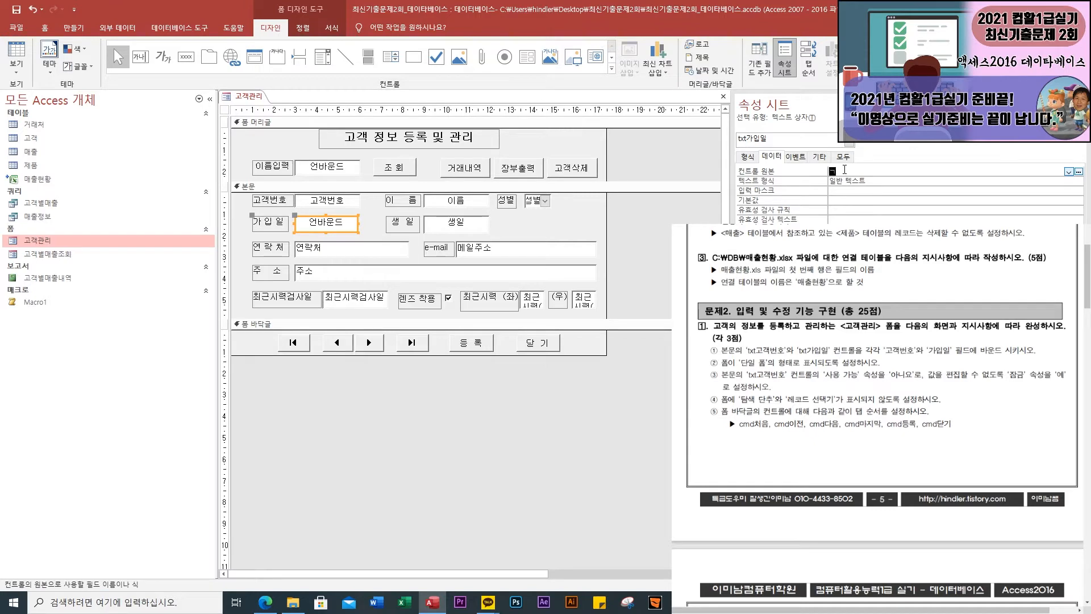
{"action": "type", "text": "가입일"}
{"action": "key", "text": "Return"}
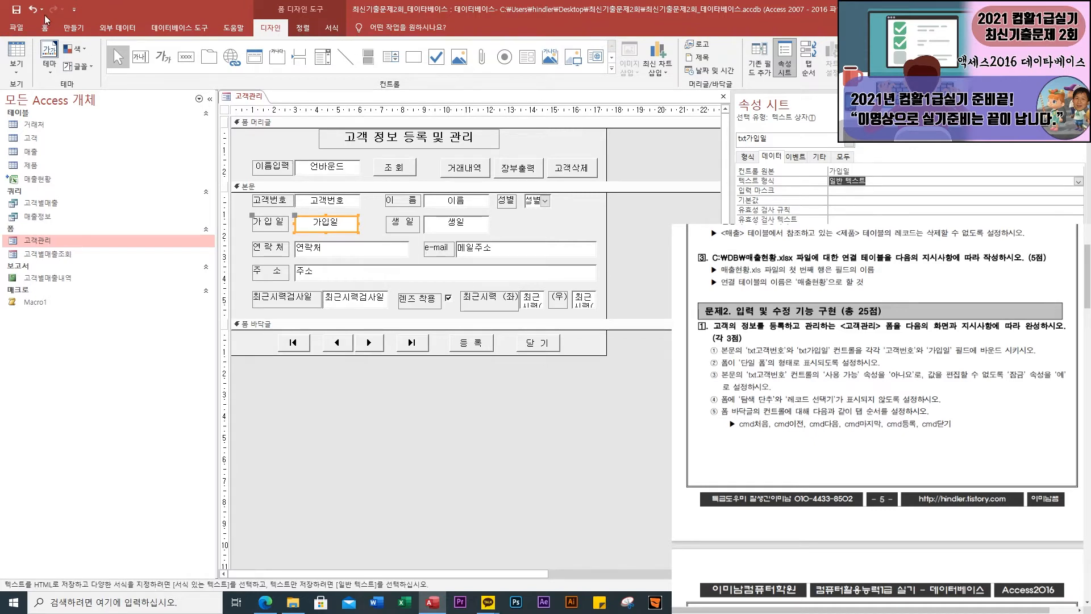
{"action": "left_click", "coordinate": [16, 54]}
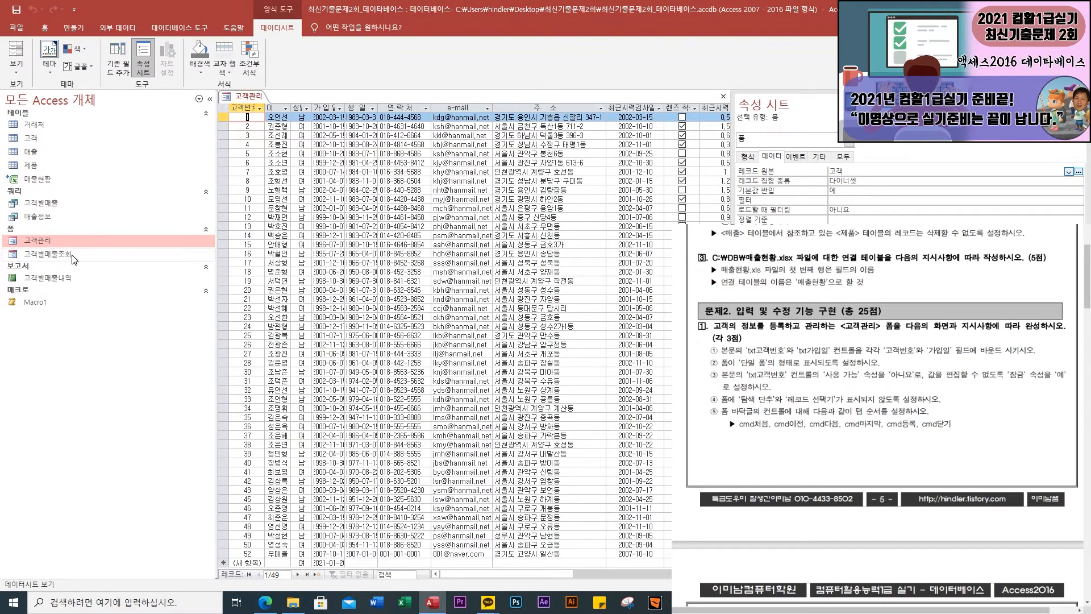
{"action": "left_click", "coordinate": [20, 76]}
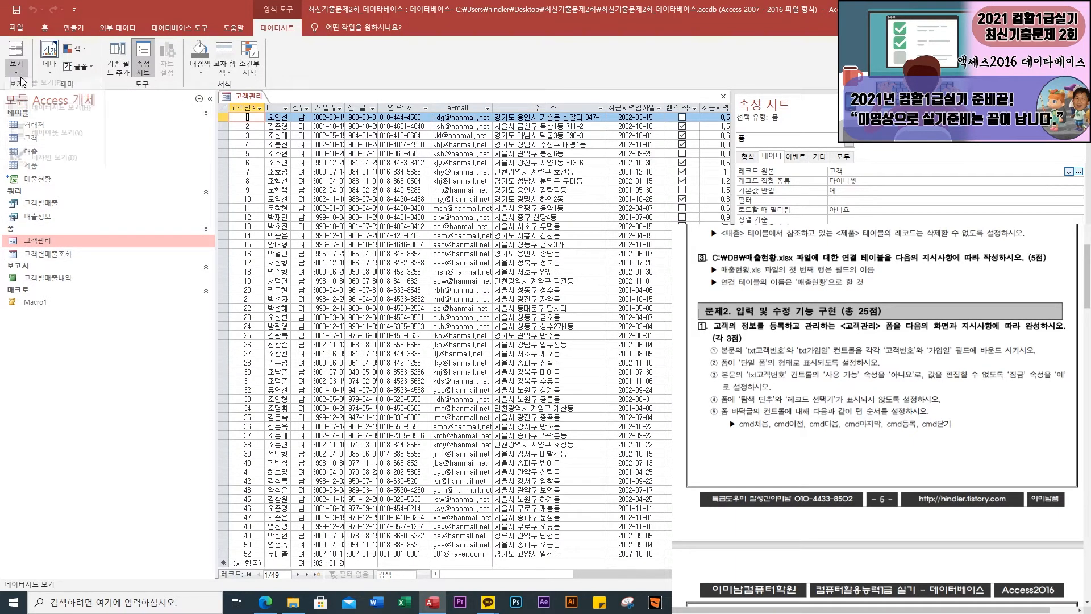
{"action": "left_click", "coordinate": [48, 139]}
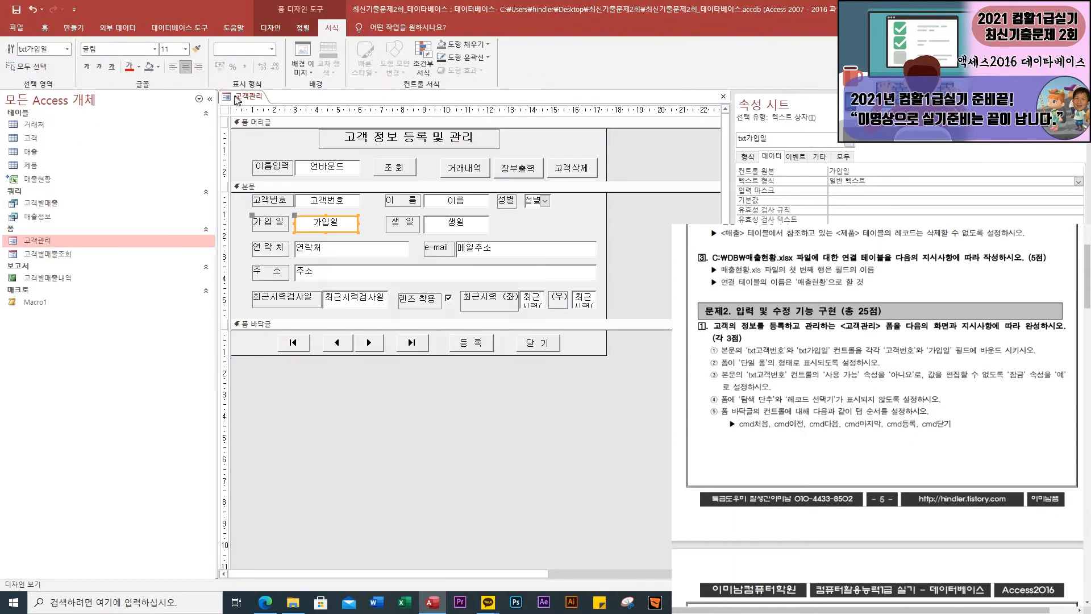
Set the 고객관리 form's default view property to 단일 폼 and check the result in Form view
{"action": "left_click", "coordinate": [226, 109]}
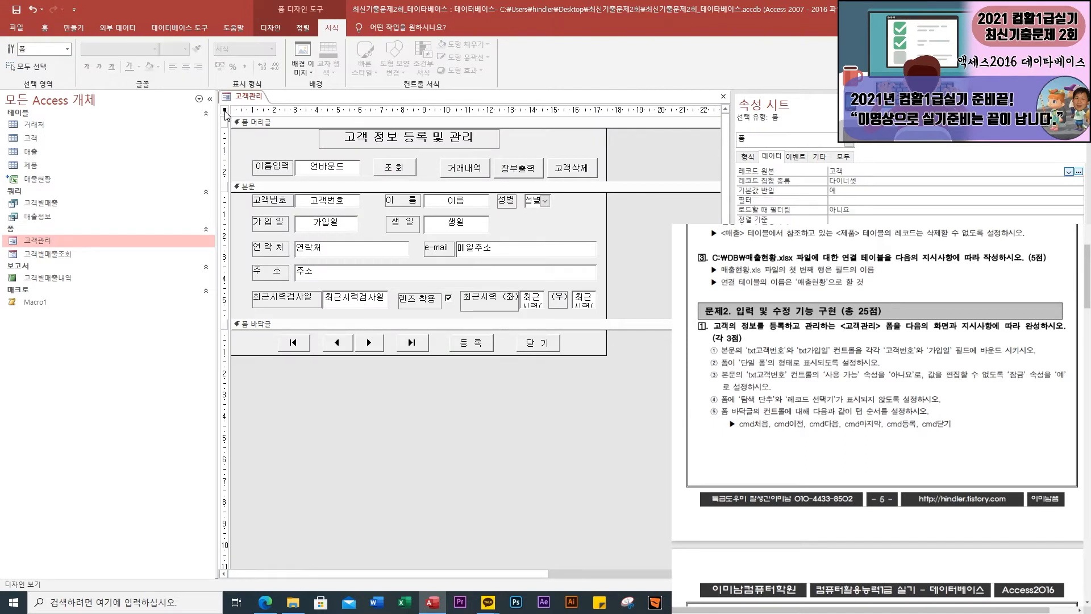
{"action": "left_click", "coordinate": [748, 157]}
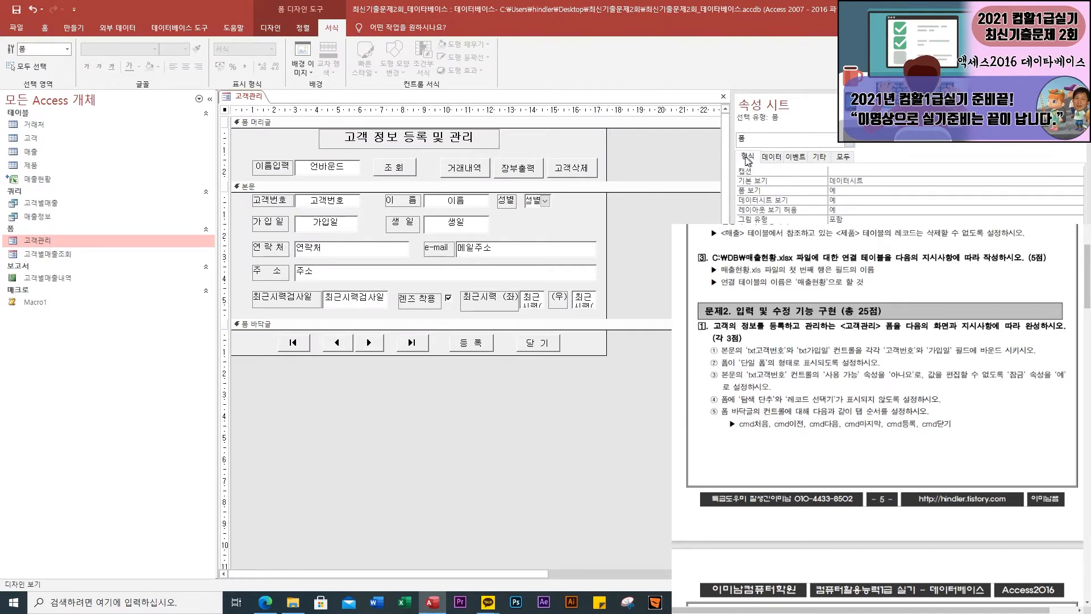
{"action": "left_click", "coordinate": [995, 178]}
{"action": "left_click", "coordinate": [1078, 181]}
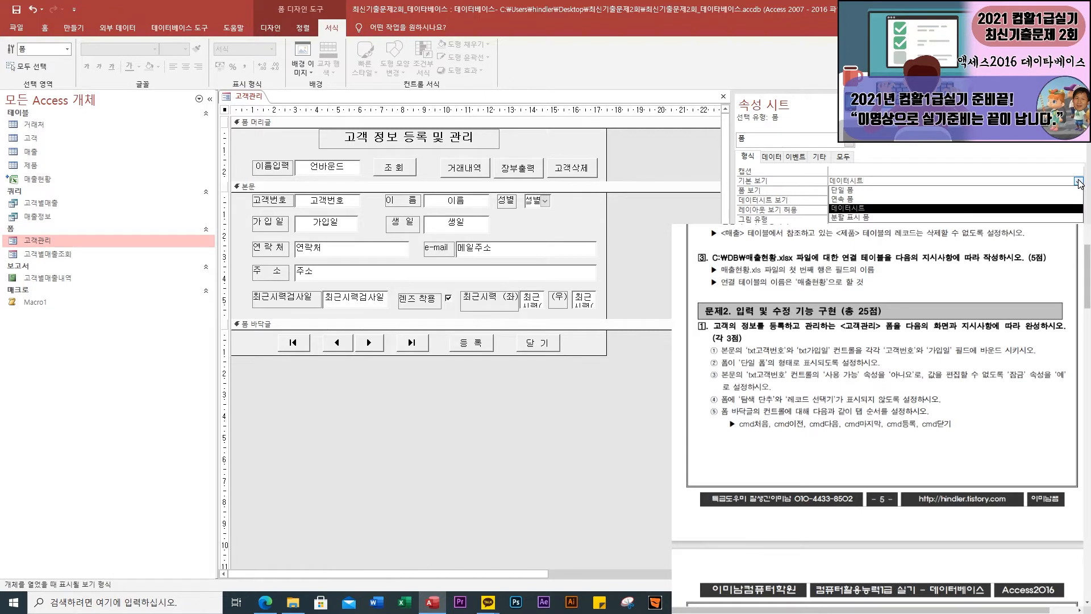
{"action": "left_click", "coordinate": [844, 191]}
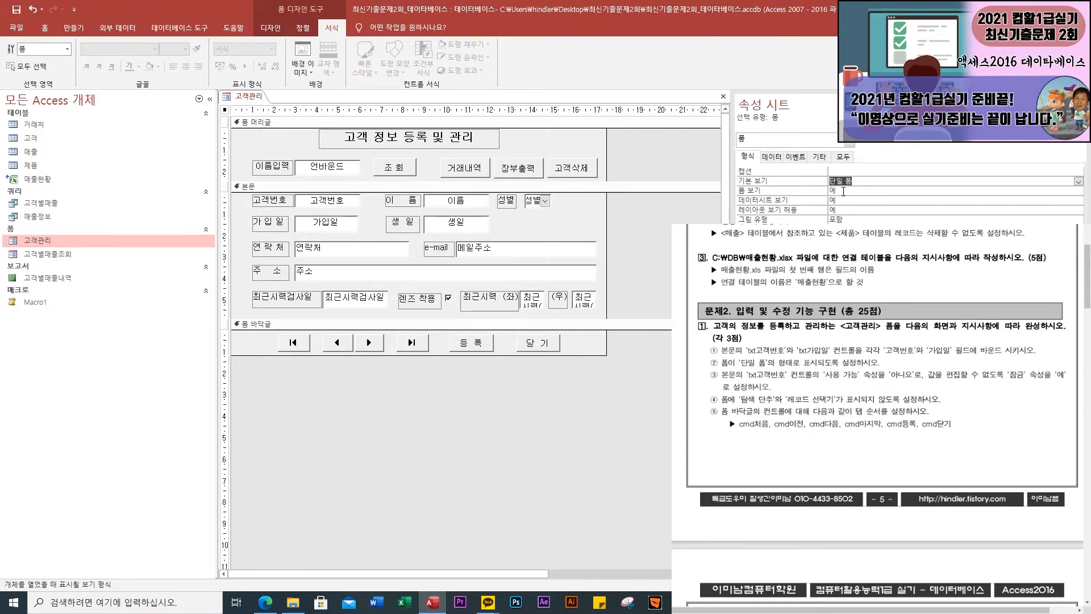
{"action": "key", "text": "Return"}
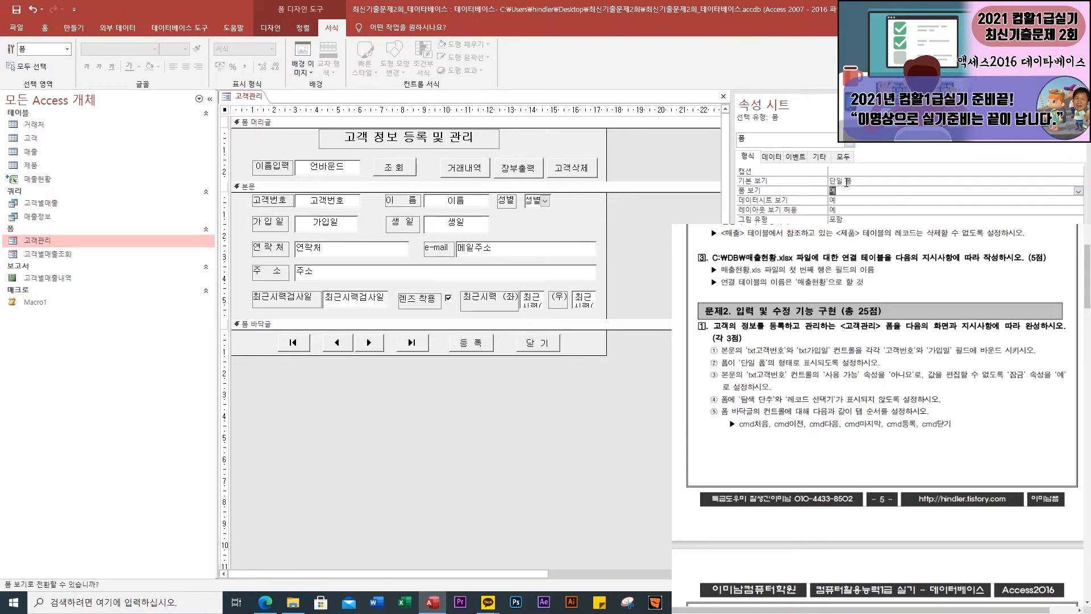
{"action": "left_click", "coordinate": [271, 28]}
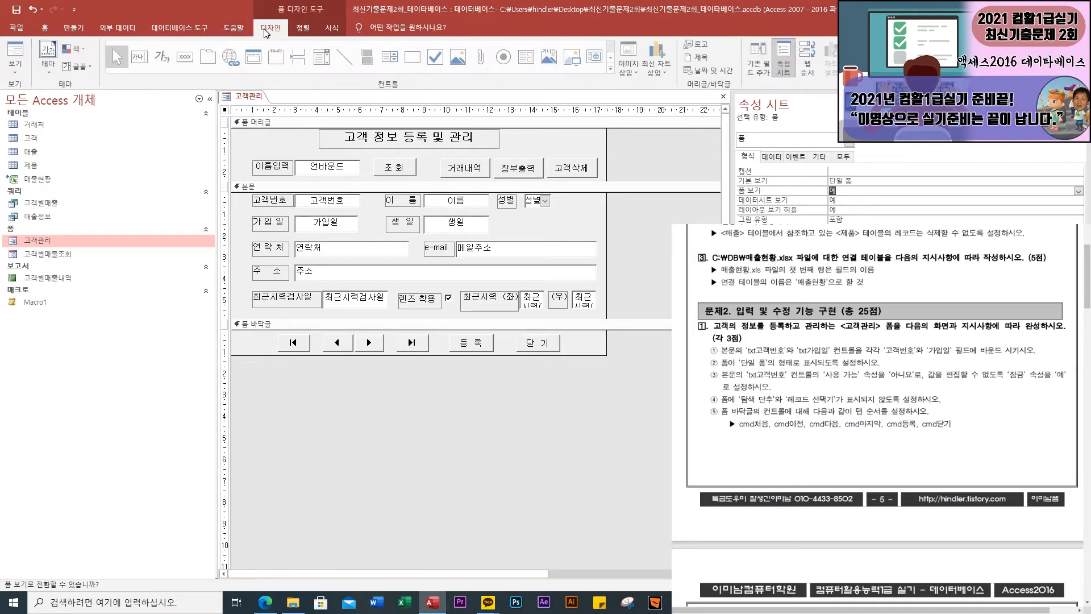
{"action": "left_click", "coordinate": [16, 54]}
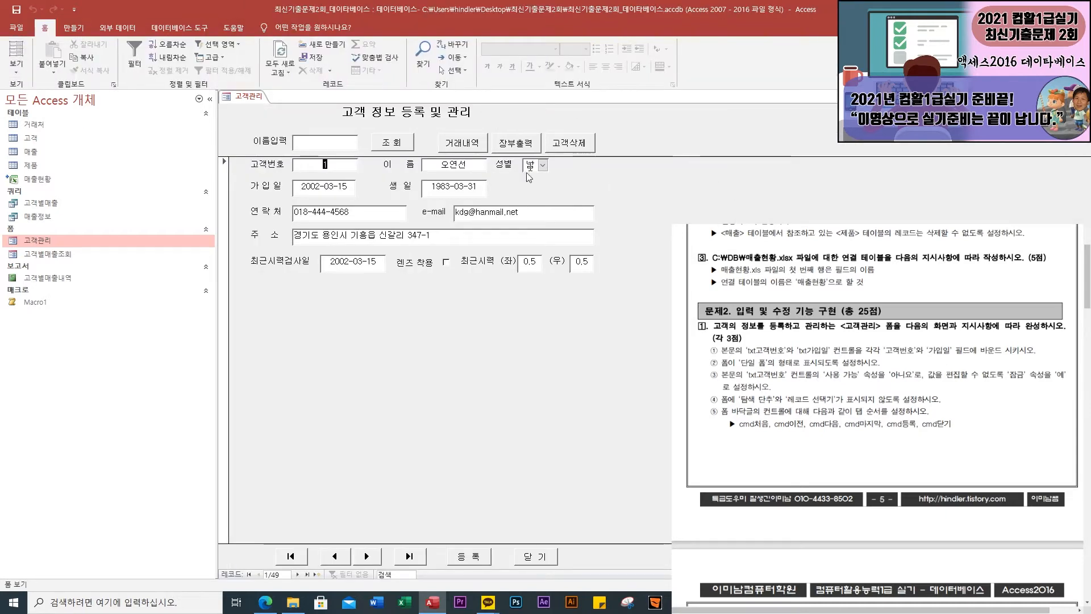
Restore the database window to a smaller size and resize its width and height to fit around the exam sheet
{"action": "left_click", "coordinate": [1051, 9]}
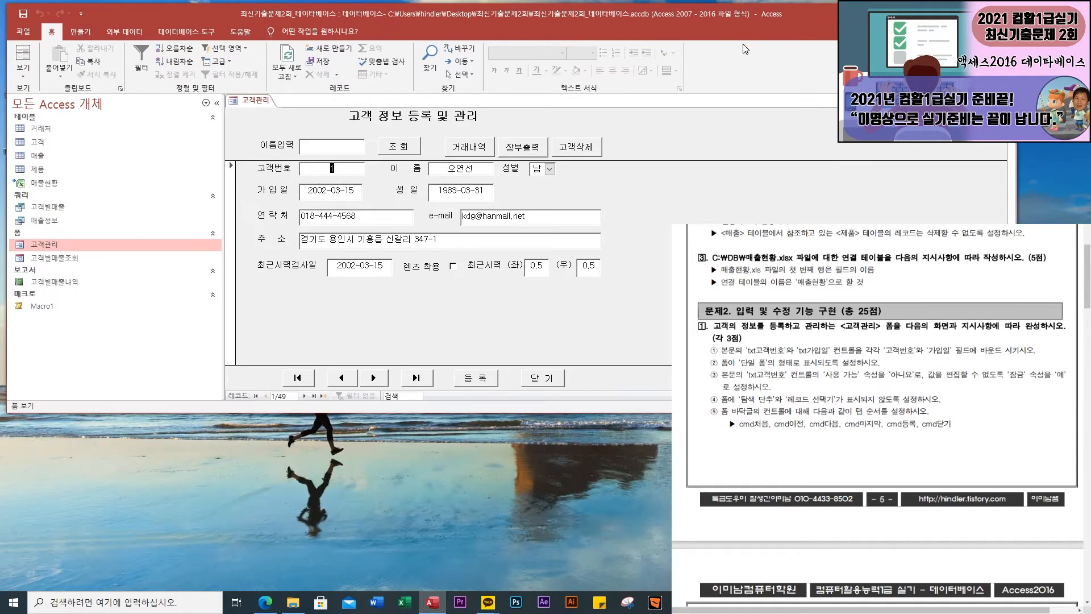
{"action": "left_click_drag", "start_coordinate": [1014, 209], "coordinate": [657, 210]}
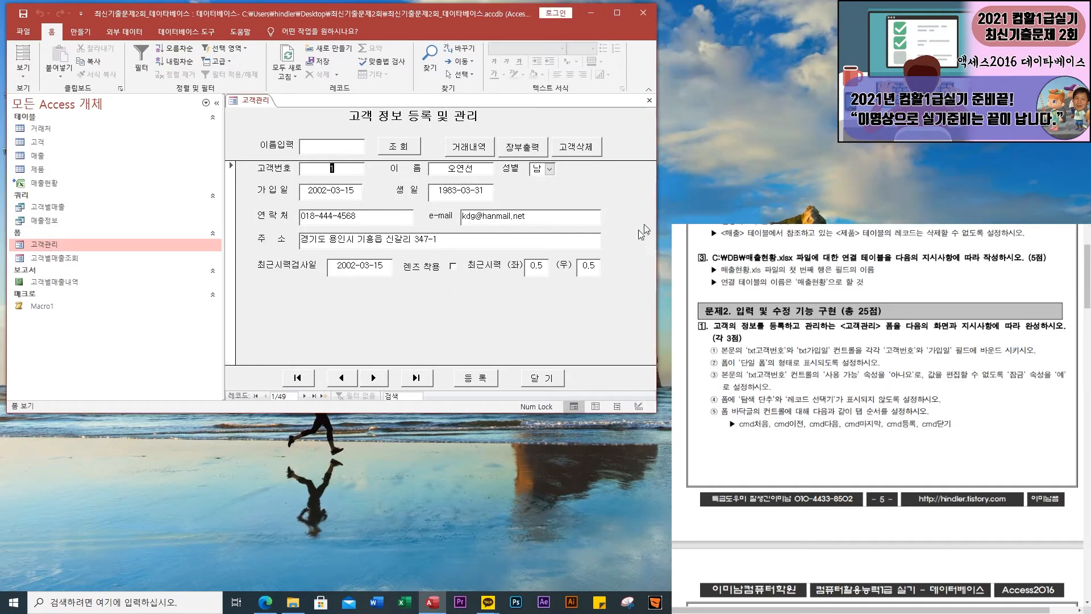
{"action": "left_click_drag", "start_coordinate": [449, 413], "coordinate": [449, 585]}
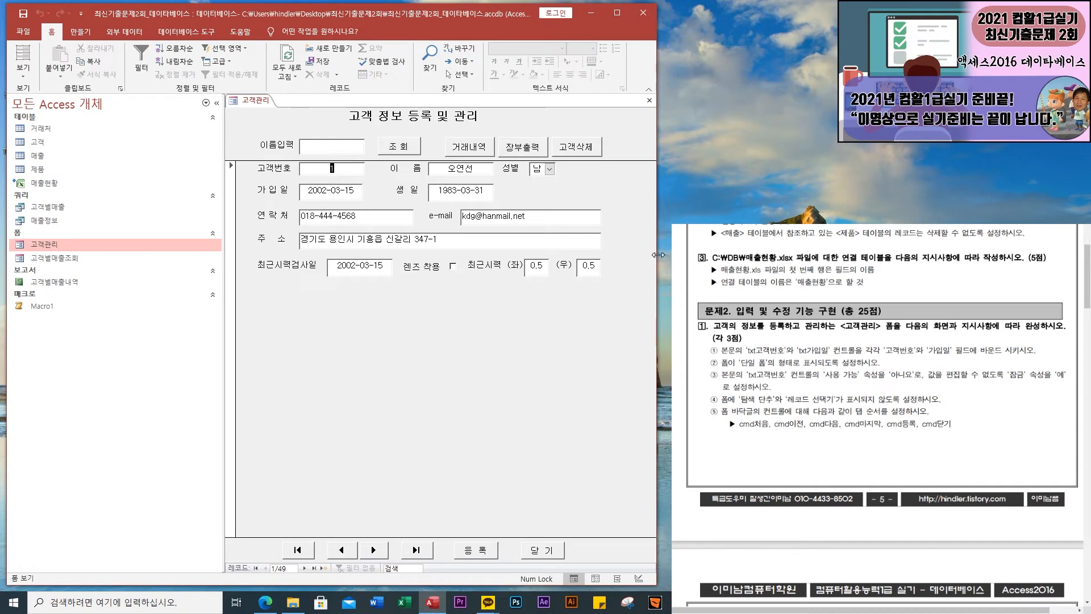
{"action": "left_click_drag", "start_coordinate": [656, 254], "coordinate": [798, 254]}
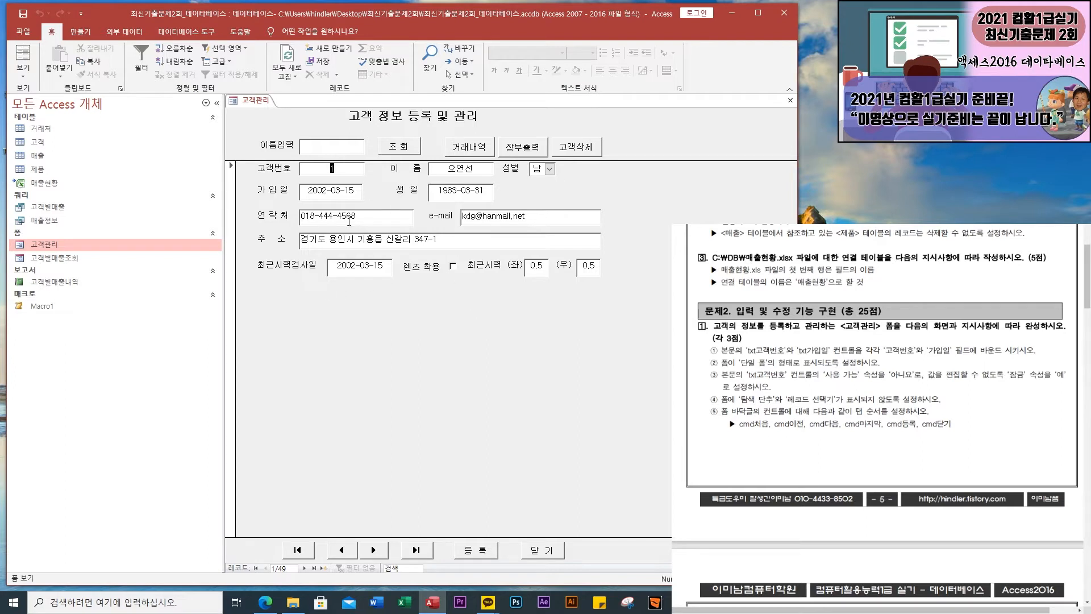
Return the 고객관리 form to Design view and narrow the property sheet to give the form layout more room
{"action": "left_click", "coordinate": [21, 78]}
{"action": "left_click", "coordinate": [63, 171]}
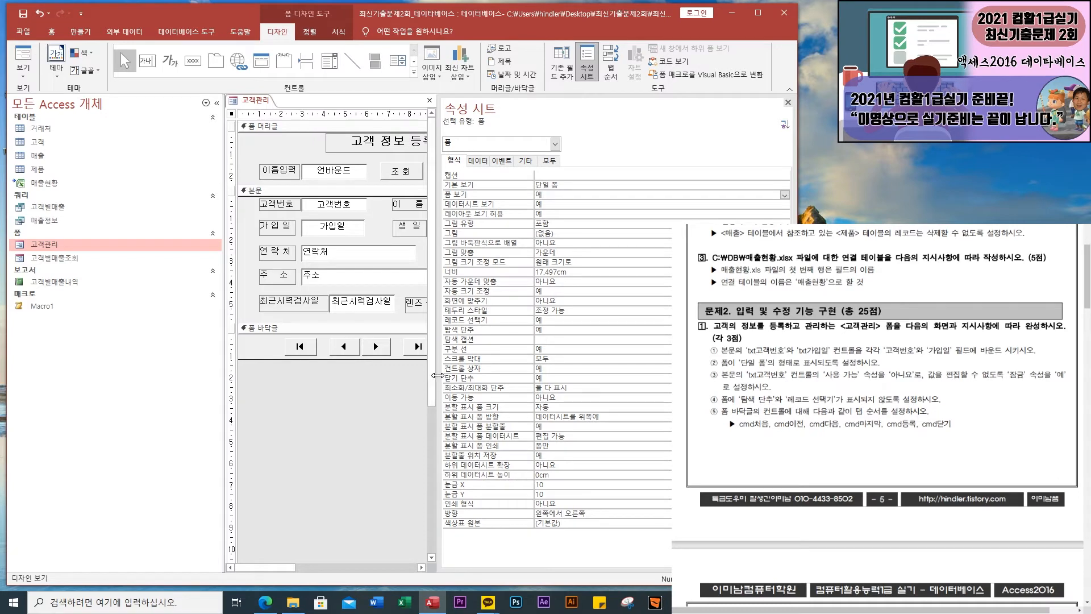
{"action": "left_click_drag", "start_coordinate": [437, 375], "coordinate": [576, 375]}
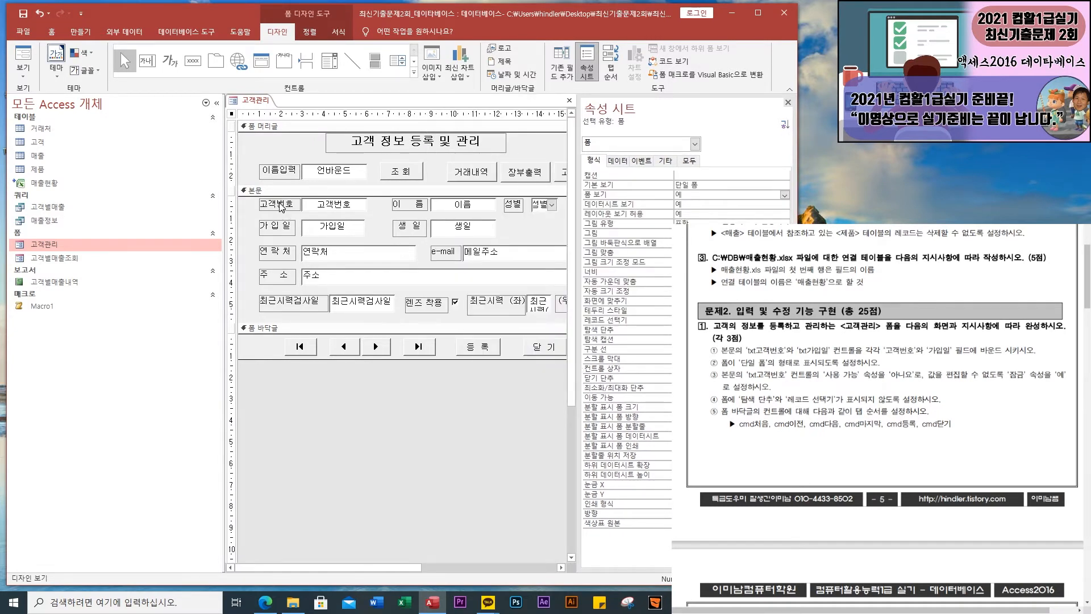
Set the txt고객번호 control's 사용 가능 property to 아니요 and its 잠금 property to 예
{"action": "left_click", "coordinate": [328, 210]}
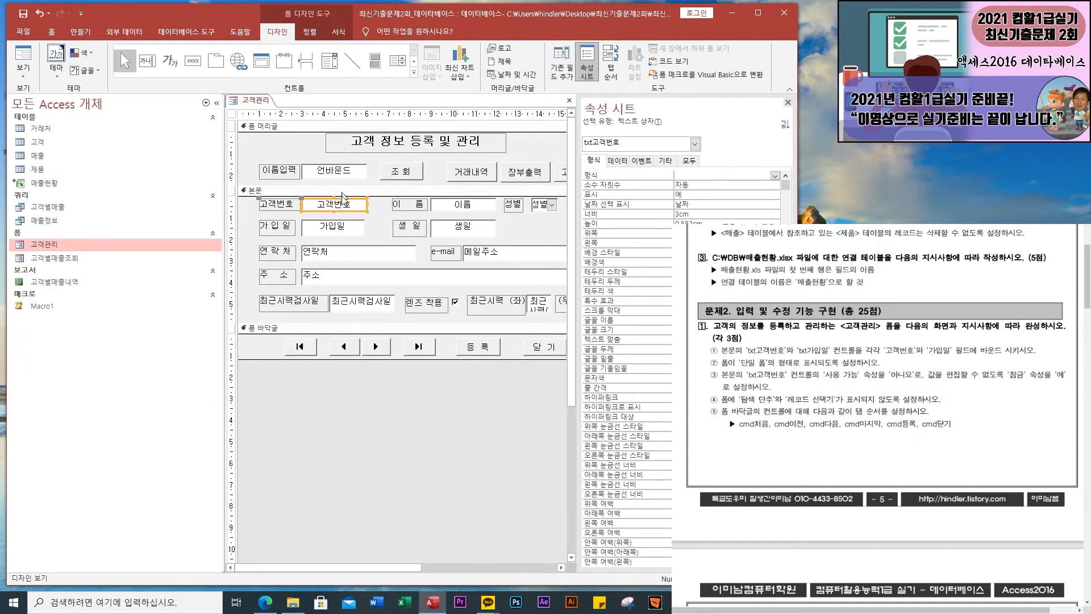
{"action": "left_click", "coordinate": [694, 144]}
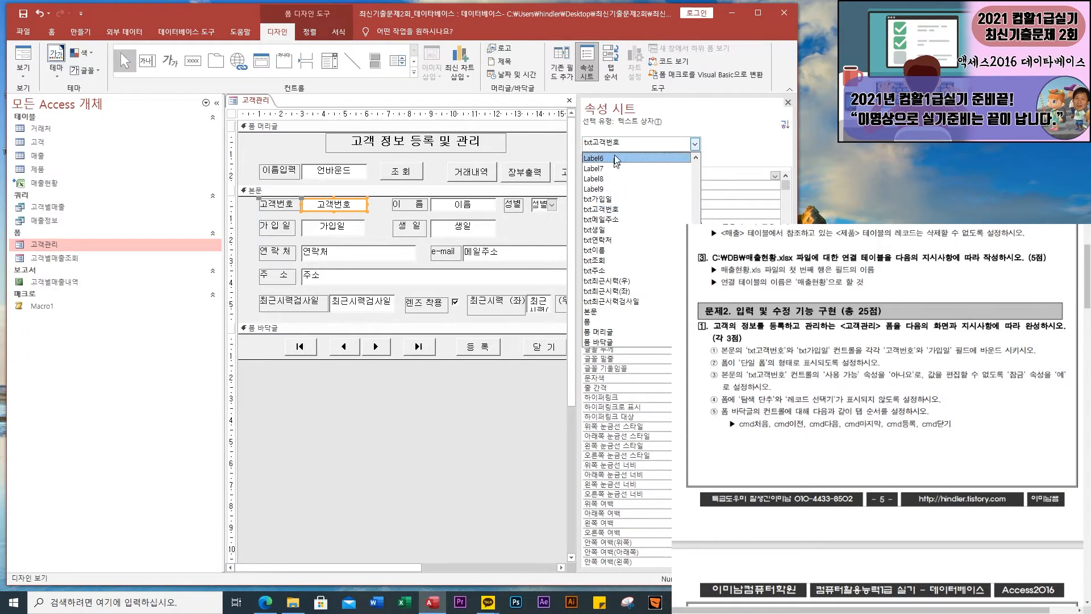
{"action": "key", "text": "Escape"}
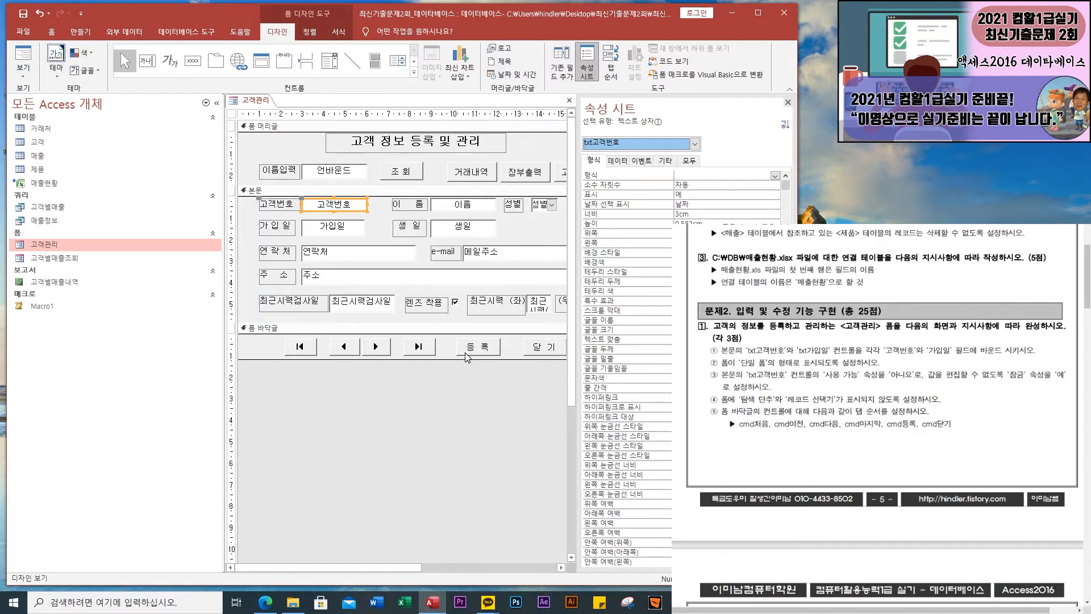
{"action": "left_click", "coordinate": [622, 164]}
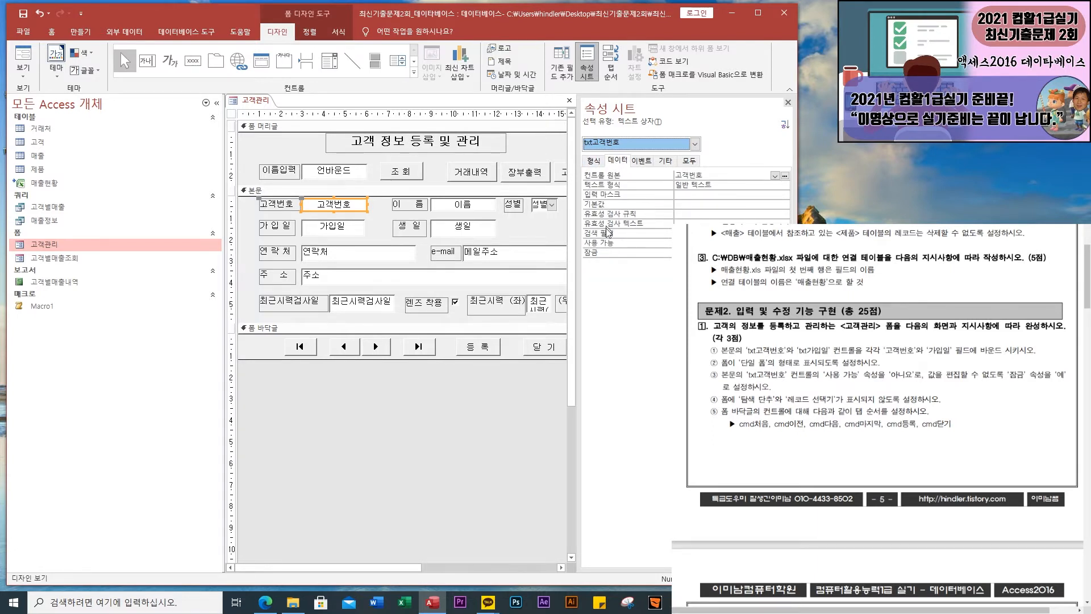
{"action": "left_click", "coordinate": [636, 246]}
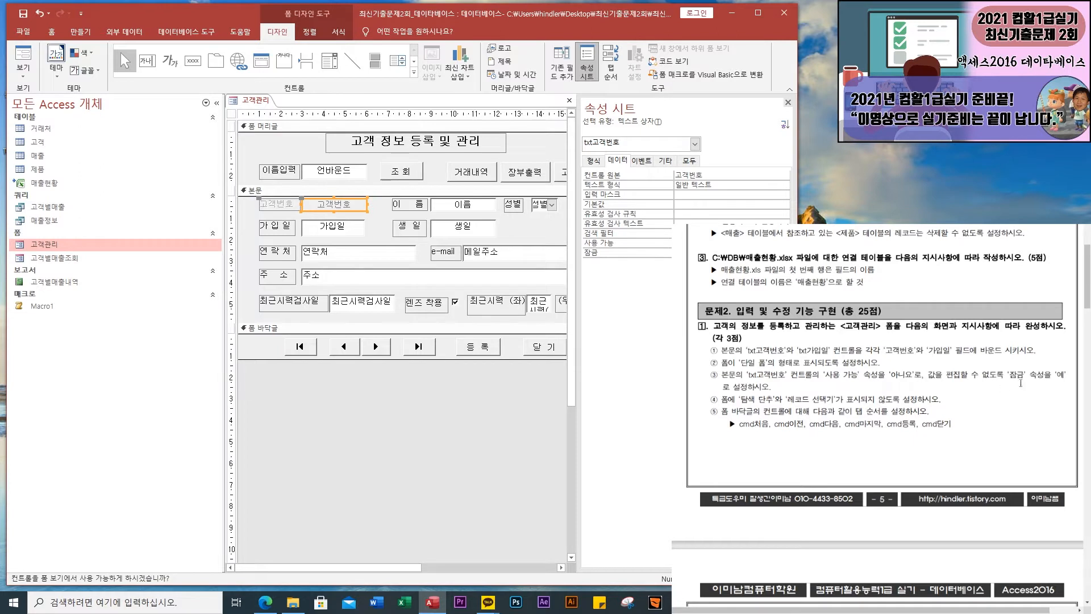
{"action": "left_click", "coordinate": [604, 252]}
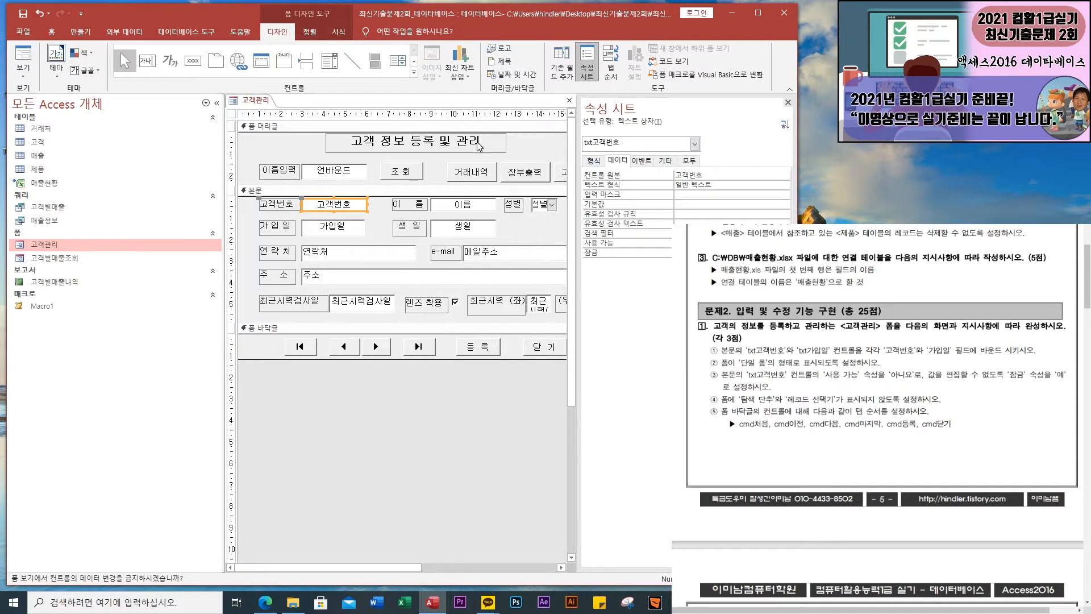
Set the 고객관리 form's 레코드 선택기 and 탐색 단추 properties to 아니요
{"action": "left_click", "coordinate": [593, 163]}
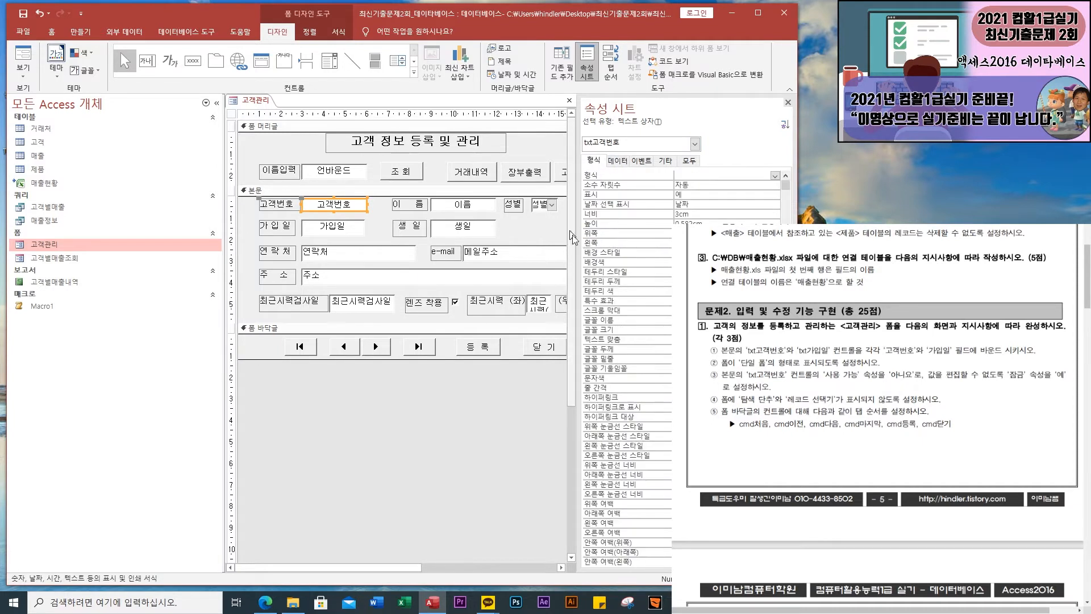
{"action": "left_click", "coordinate": [233, 117]}
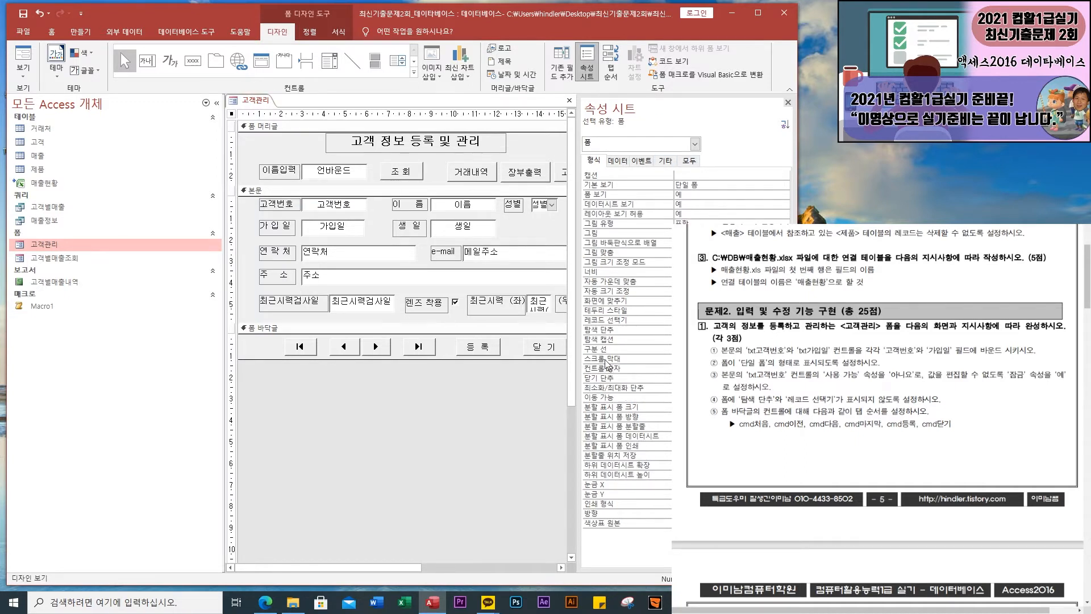
{"action": "left_click", "coordinate": [618, 321]}
{"action": "left_click", "coordinate": [620, 332]}
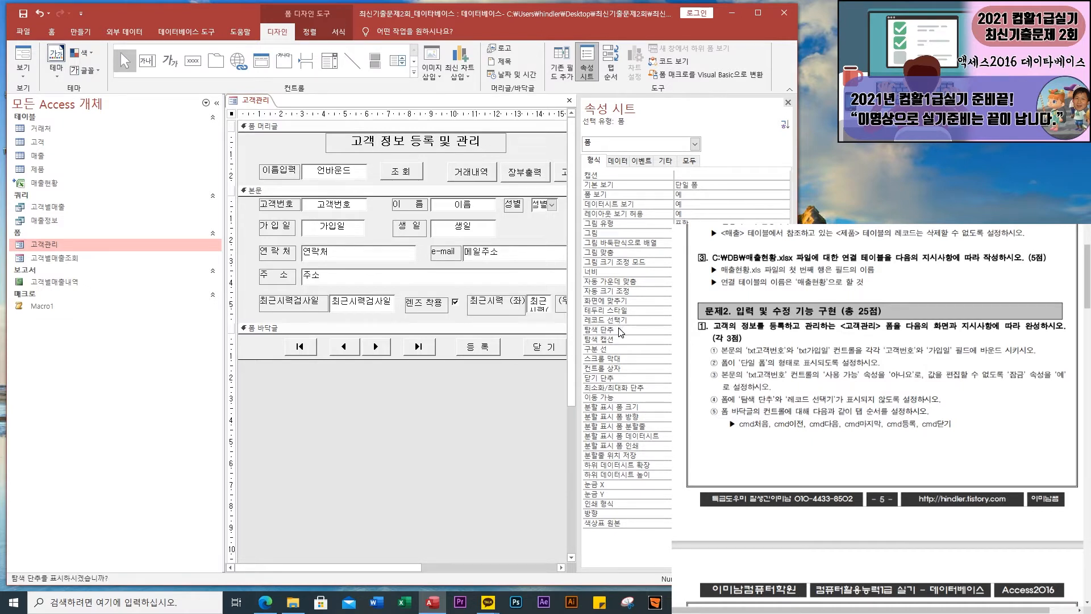
{"action": "key", "text": "Return"}
Arrange the form footer's tab order automatically as cmd처음, cmd이전, cmd다음, cmd마지막, cmd등록, cmd닫기
{"action": "left_click", "coordinate": [395, 328]}
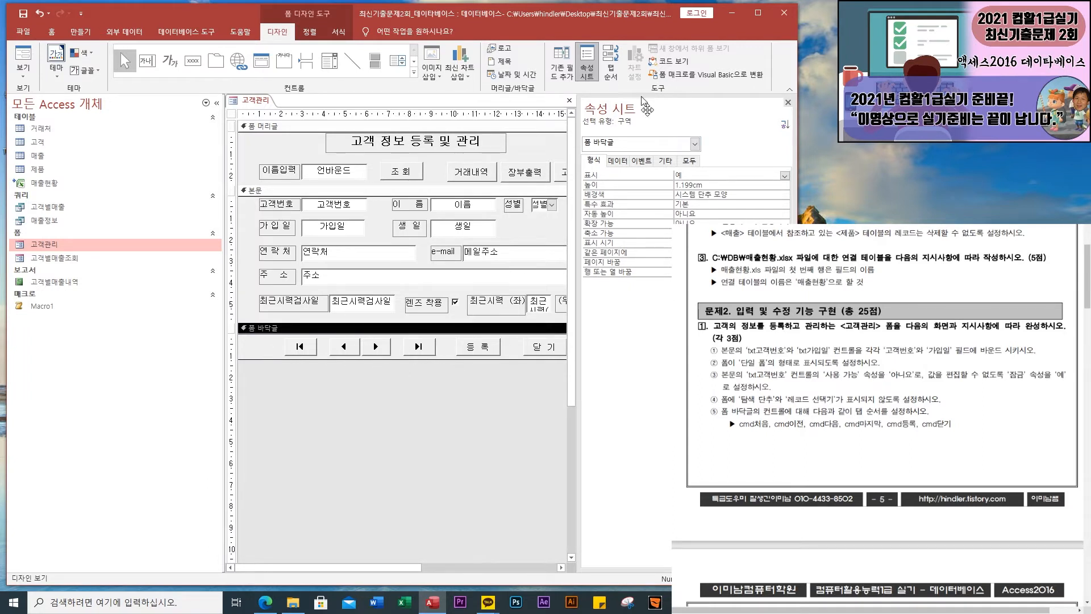
{"action": "left_click", "coordinate": [617, 63]}
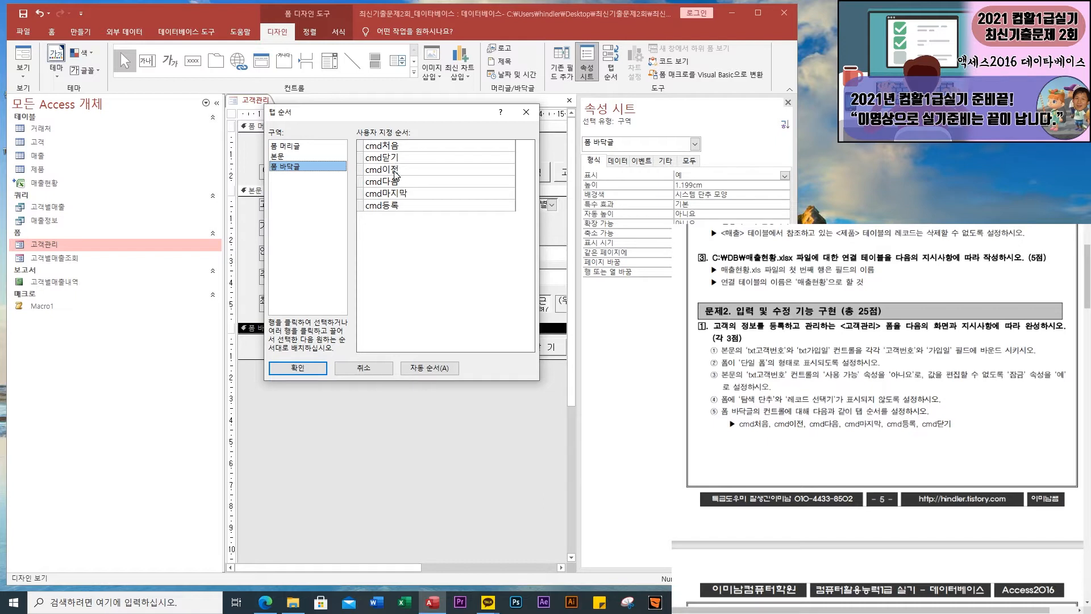
{"action": "left_click", "coordinate": [430, 369]}
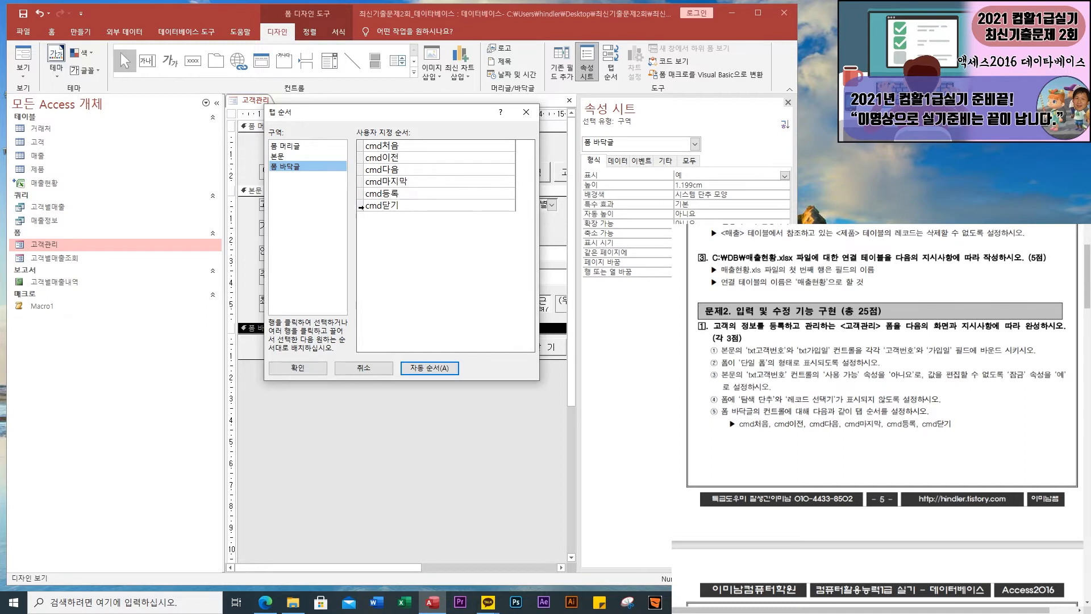
{"action": "left_click", "coordinate": [360, 205]}
{"action": "mouse_move", "coordinate": [360, 206]}
{"action": "left_mouse_down"}
{"action": "mouse_move", "coordinate": [368, 168]}
{"action": "mouse_move", "coordinate": [370, 208]}
{"action": "left_mouse_up"}
{"action": "left_click", "coordinate": [299, 368]}
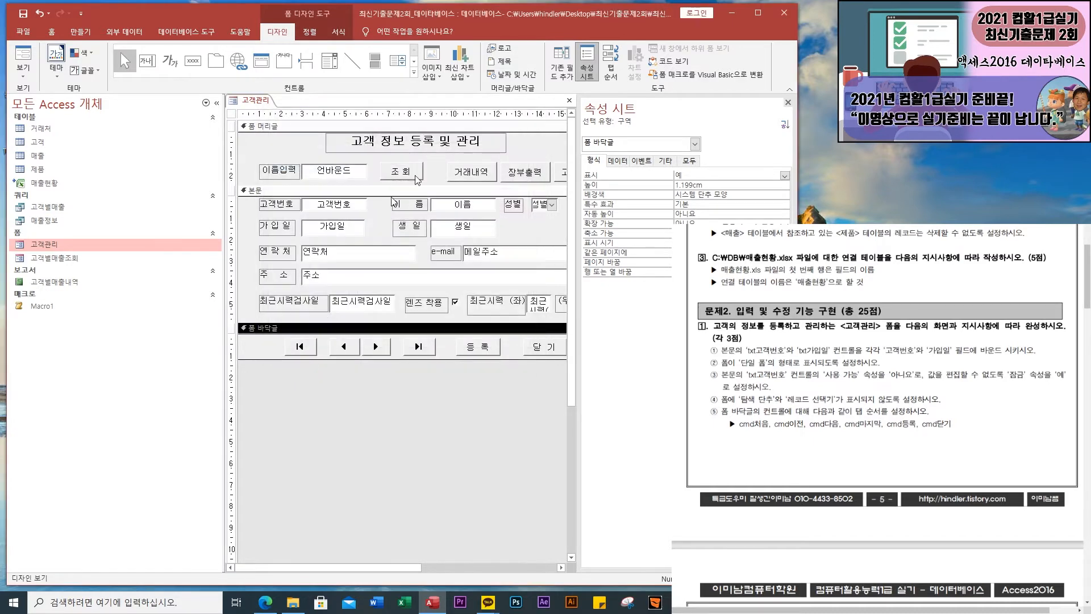
Close the property sheet, switch the 고객관리 form to Form view and step through its fields to check the focus order
{"action": "left_click", "coordinate": [787, 102]}
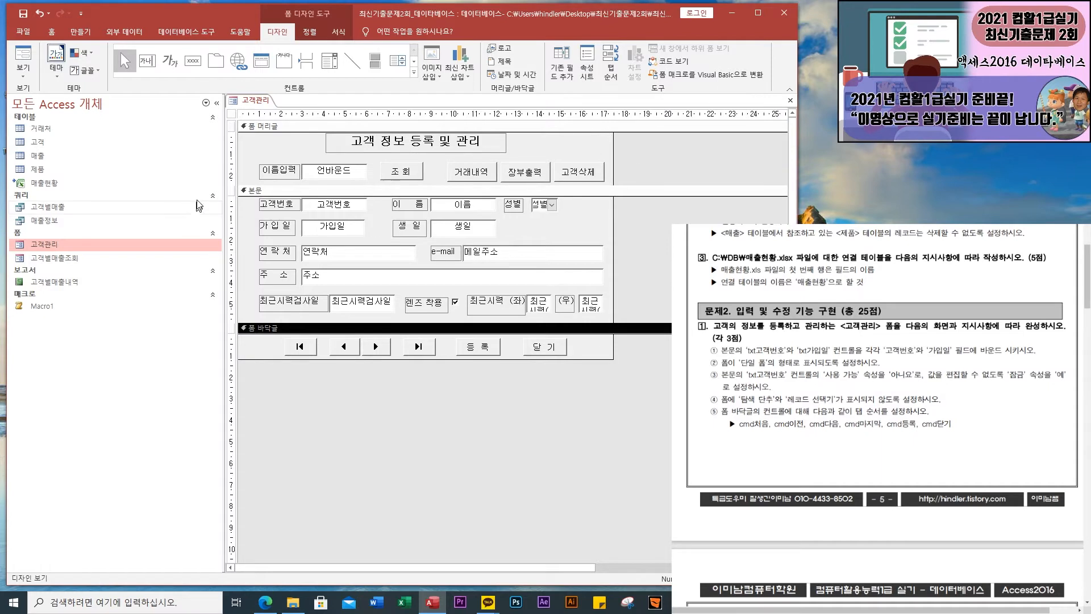
{"action": "left_click", "coordinate": [23, 60]}
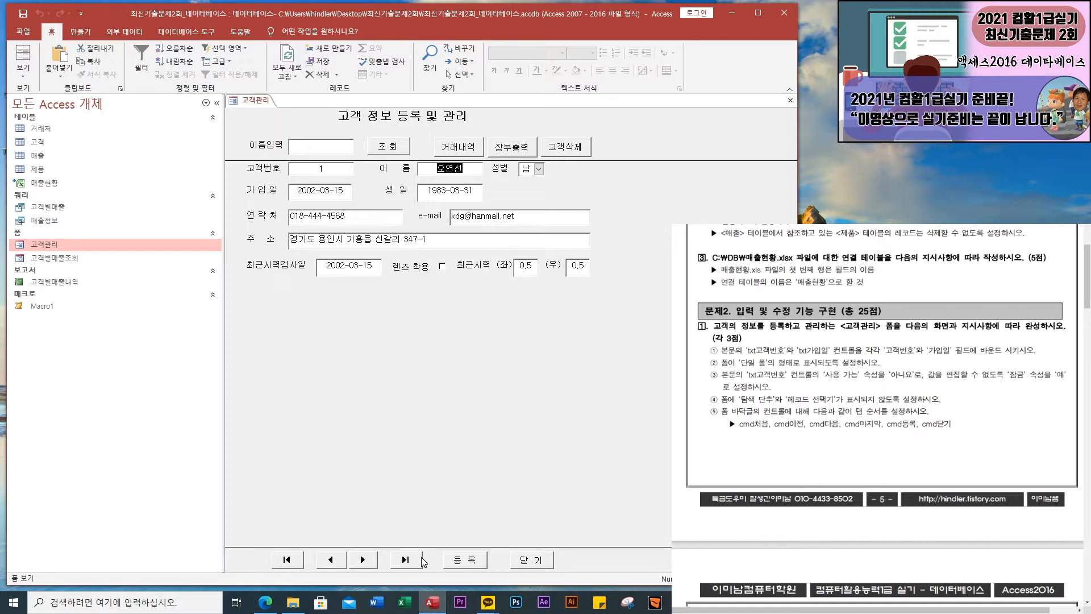
{"action": "key", "text": "Tab"}
{"action": "key", "text": "Tab"}
{"action": "key", "text": "Tab"}
{"action": "key", "text": "Tab"}
{"action": "key", "text": "Tab"}
{"action": "key", "text": "Tab"}
{"action": "key", "text": "Tab"}
{"action": "key", "text": "Tab"}
{"action": "key", "text": "Tab"}
{"action": "key", "text": "Tab"}
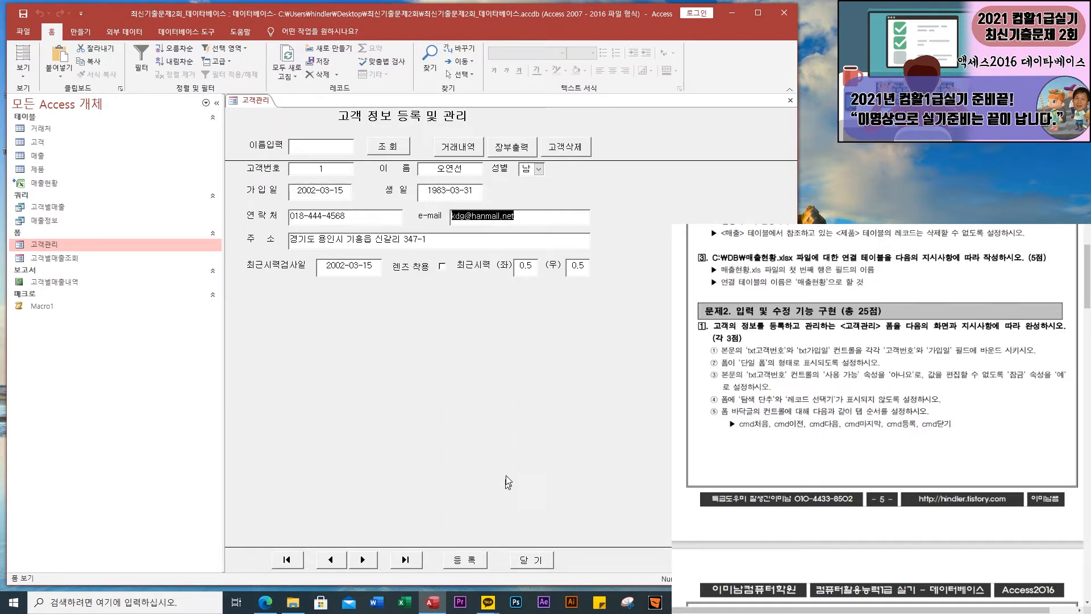
{"action": "key", "text": "Tab"}
{"action": "key", "text": "Tab"}
{"action": "key", "text": "Tab"}
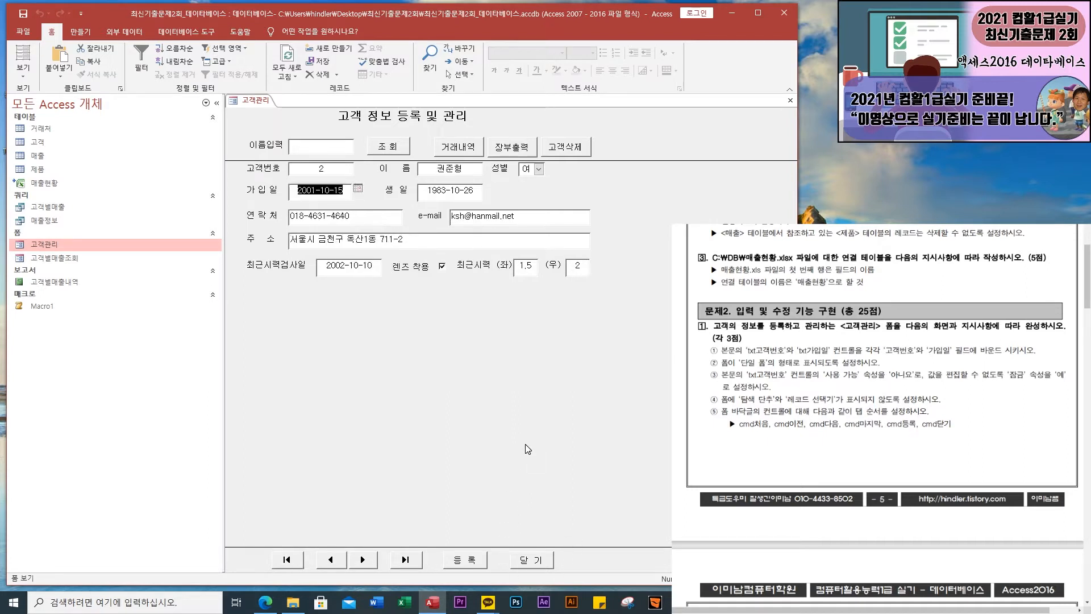
Test the form footer's first-record and previous-record buttons and dismiss the resulting message
{"action": "left_click", "coordinate": [278, 563]}
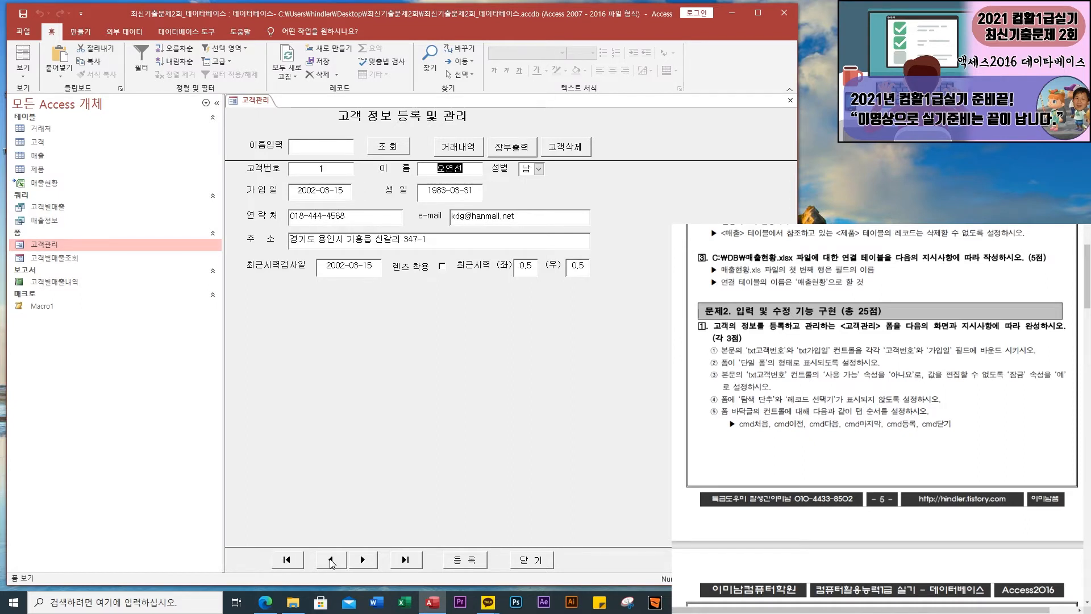
{"action": "left_click", "coordinate": [330, 559]}
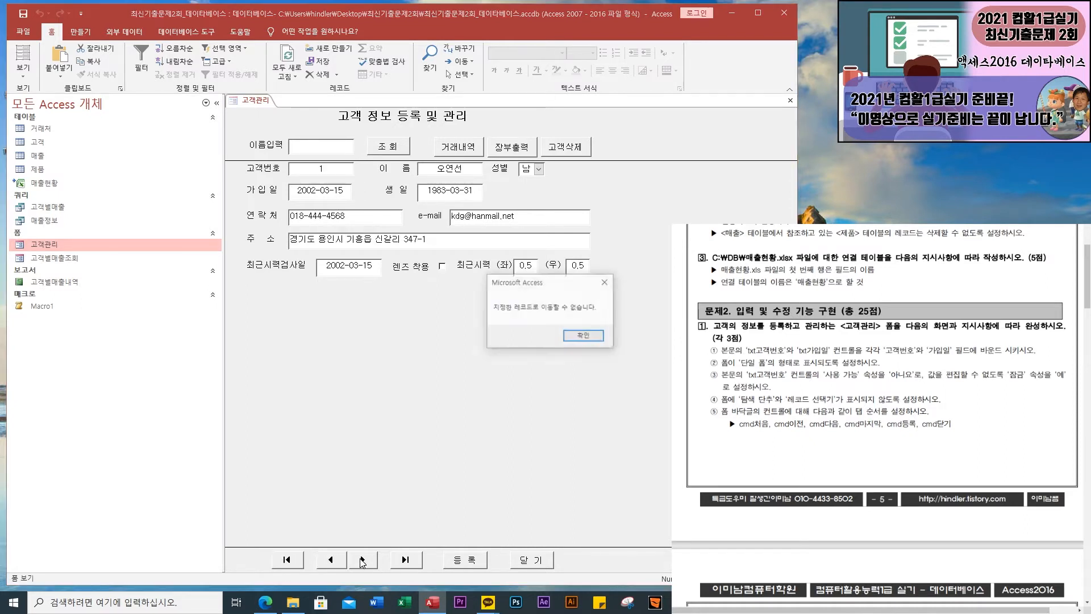
{"action": "left_click", "coordinate": [612, 281]}
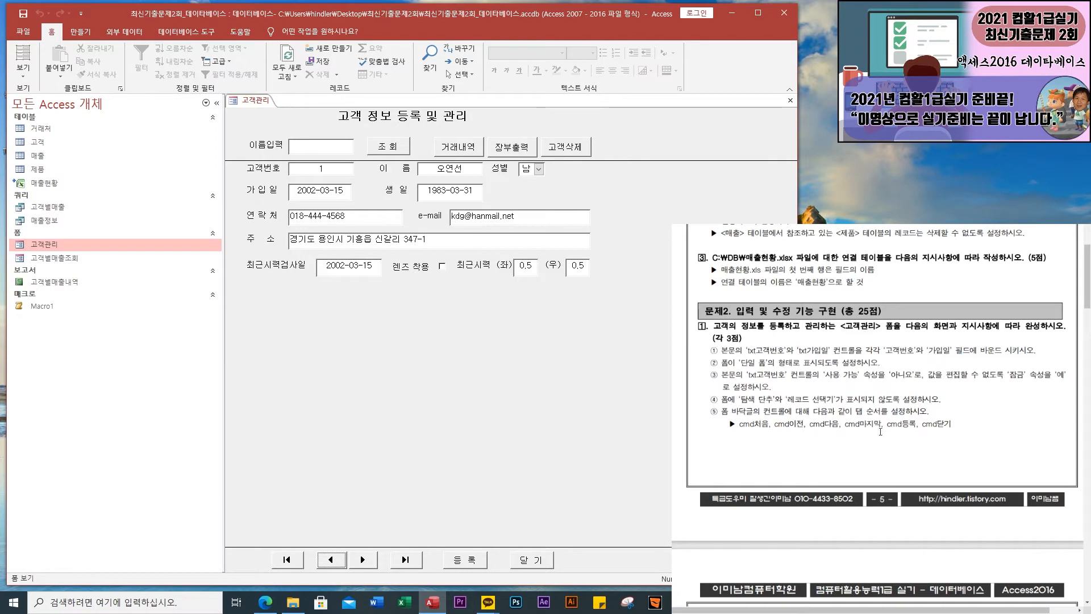
Read the exam sheet's cmb성별 instructions and check the 성별 combo box's list in the form
{"action": "scroll", "coordinate": [918, 329], "scroll_direction": "down", "scroll_amount": 8}
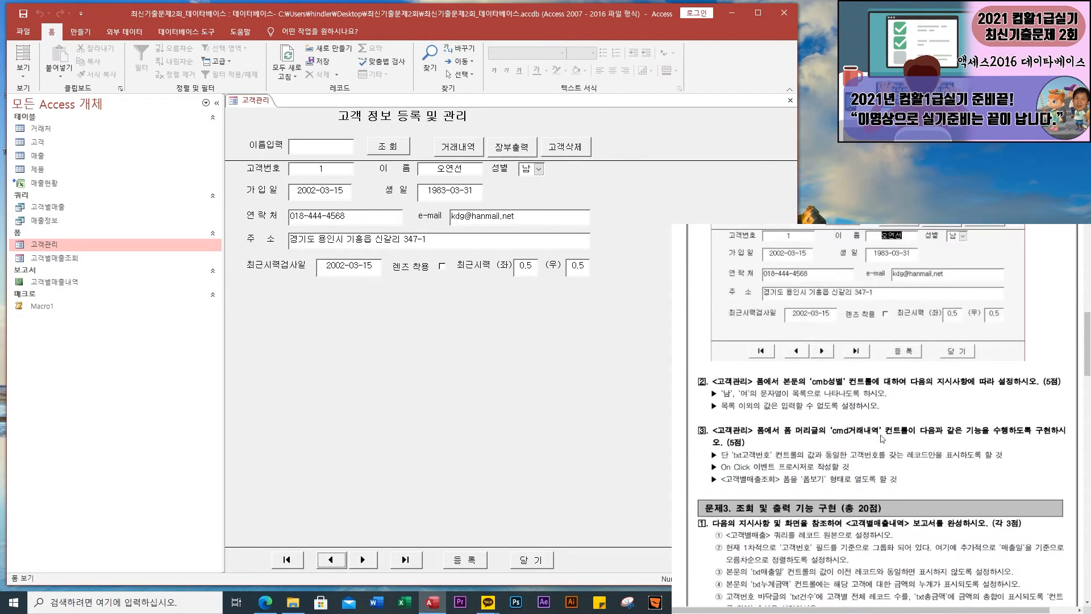
{"action": "scroll", "coordinate": [882, 439], "scroll_direction": "down", "scroll_amount": 1}
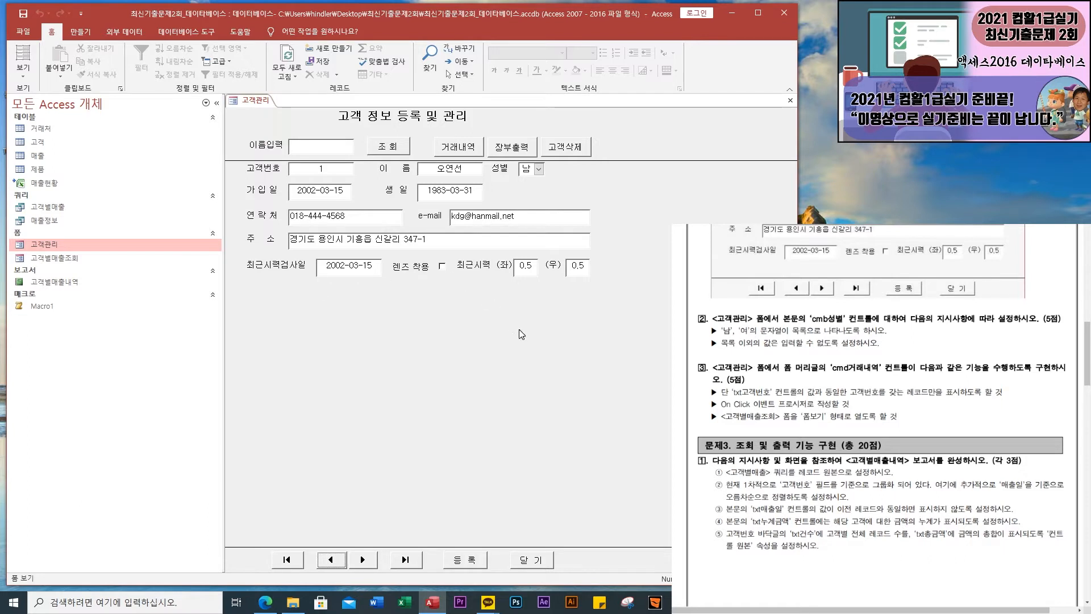
{"action": "left_click", "coordinate": [532, 169]}
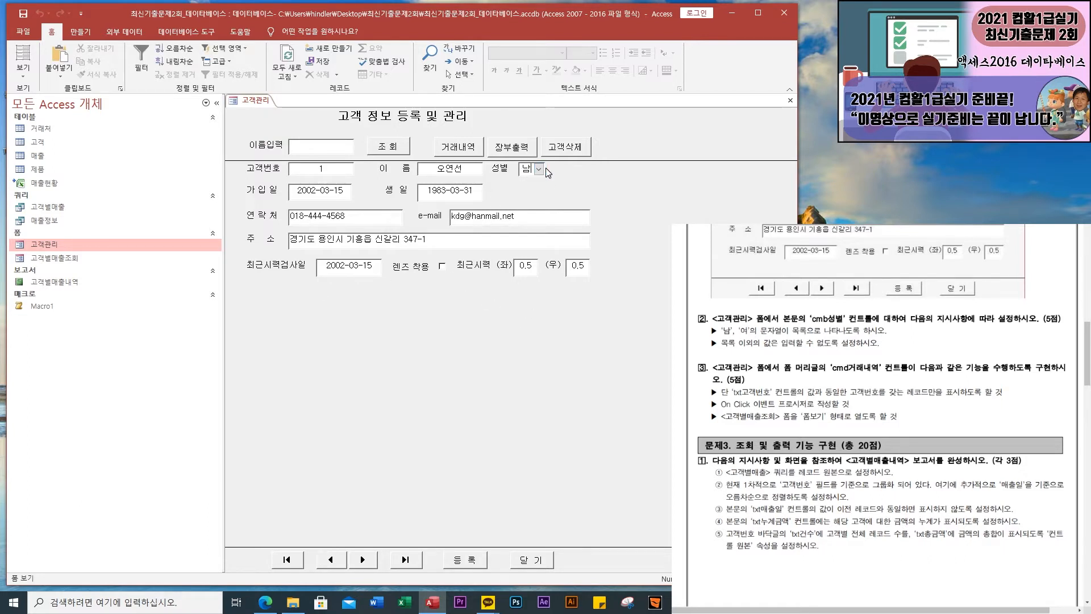
{"action": "left_click", "coordinate": [539, 169]}
{"action": "left_click", "coordinate": [539, 170]}
Return the 고객관리 form to Design view and set the cmb성별 combo box's 행 원본 유형 to 값 목록
{"action": "right_click", "coordinate": [246, 103]}
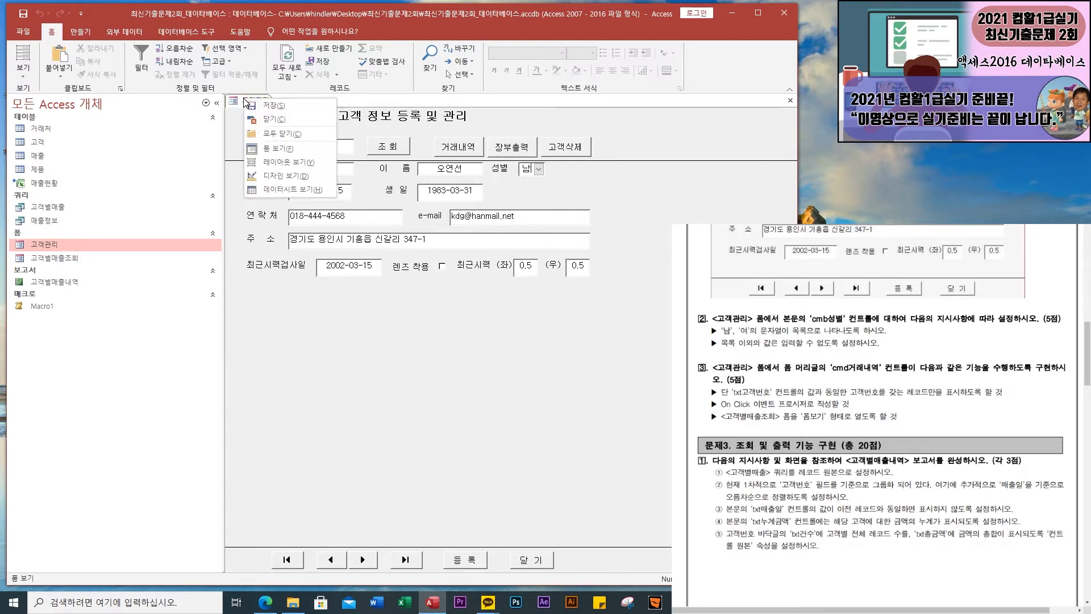
{"action": "left_click", "coordinate": [283, 177]}
{"action": "double_click", "coordinate": [541, 210]}
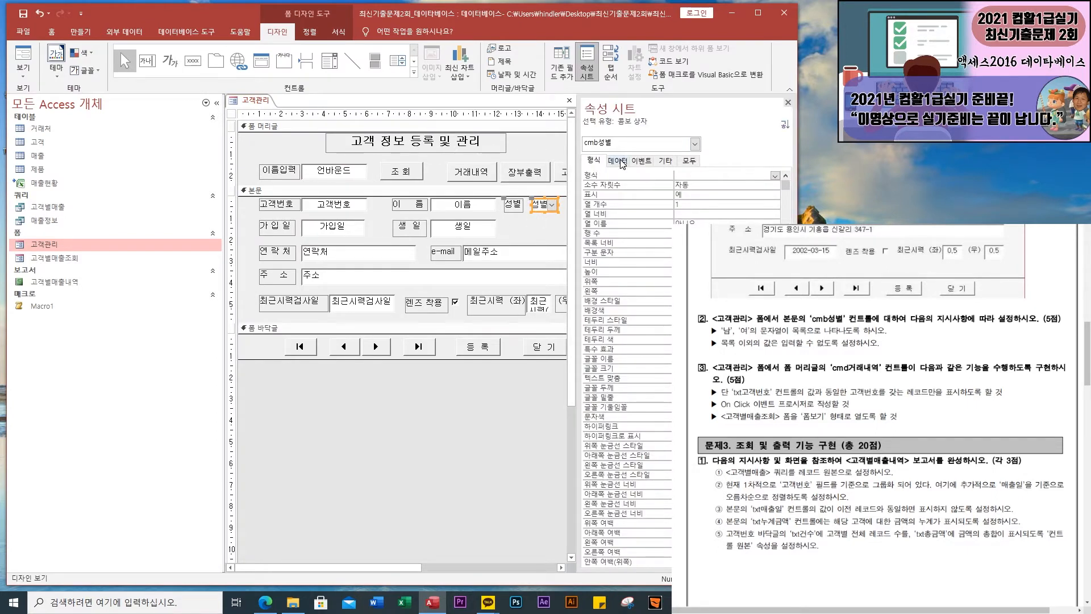
{"action": "left_click", "coordinate": [621, 162]}
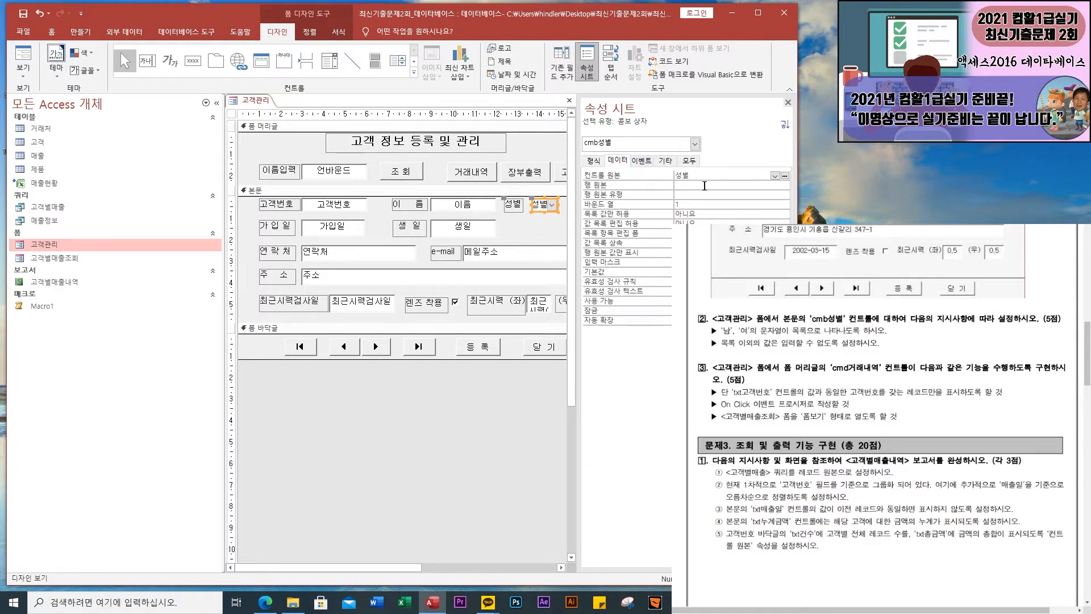
{"action": "left_click", "coordinate": [709, 184]}
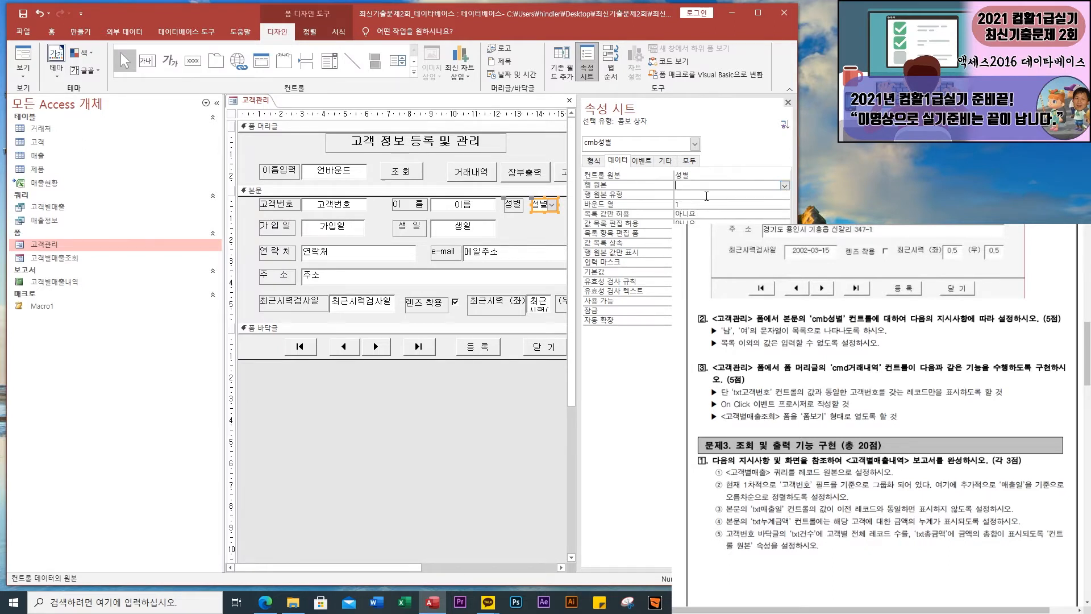
{"action": "left_click", "coordinate": [706, 196]}
{"action": "left_click", "coordinate": [784, 194]}
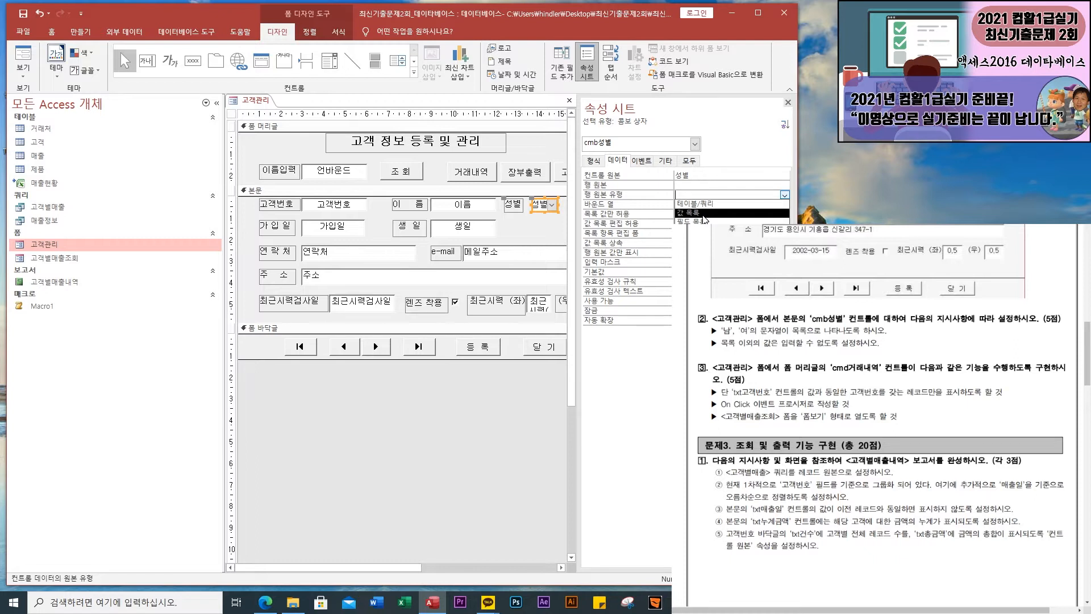
{"action": "left_click", "coordinate": [702, 213]}
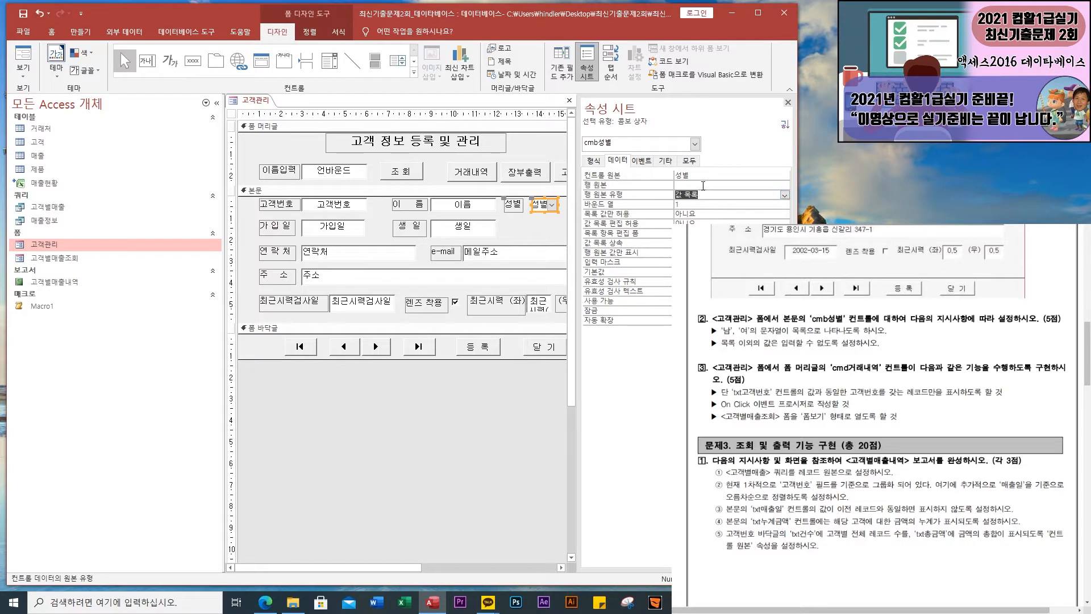
Set the cmb성별 combo box's 행 원본 to 남;여 and its 목록 값만 허용 property to 예
{"action": "left_click", "coordinate": [702, 186]}
{"action": "key", "text": "Return"}
{"action": "double_click", "coordinate": [621, 216]}
{"action": "key", "text": "Return"}
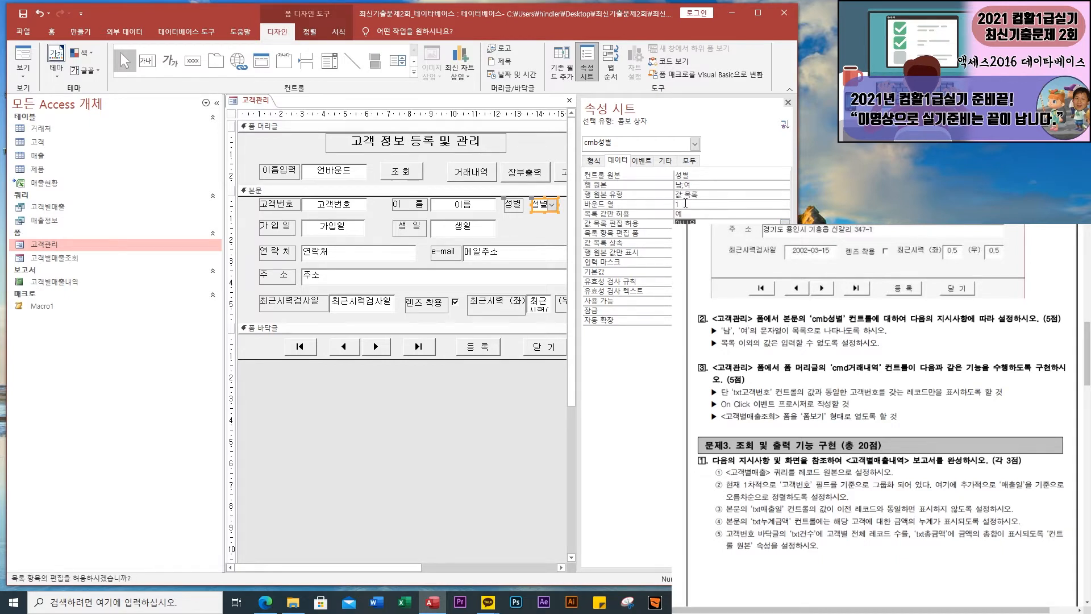
Save the 고객관리 form and check the 성별 combo box's list in Form view
{"action": "left_click", "coordinate": [23, 16]}
{"action": "left_click", "coordinate": [25, 55]}
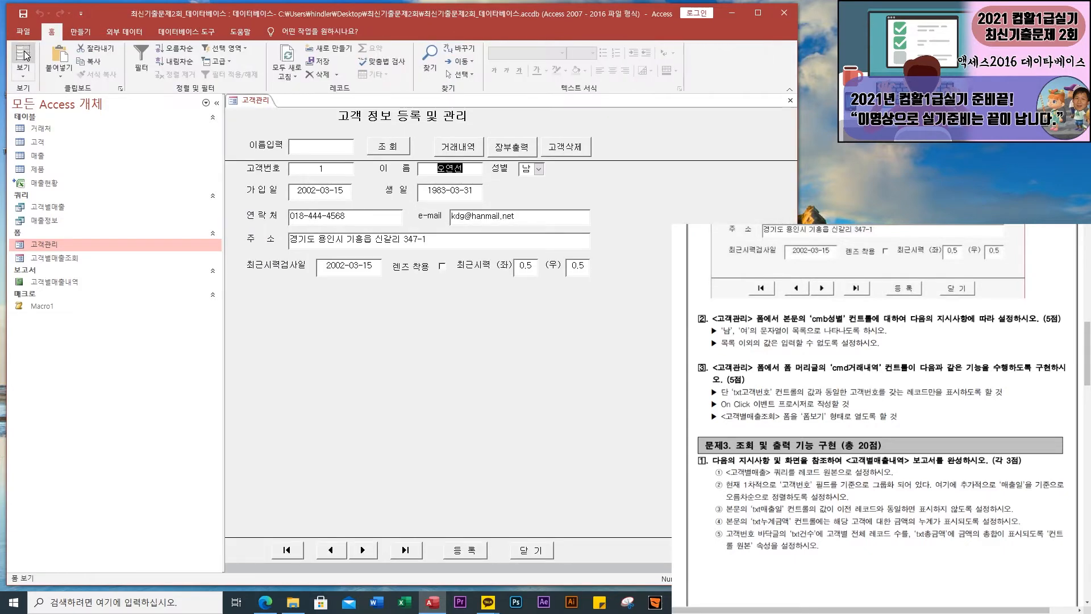
{"action": "left_click", "coordinate": [538, 170]}
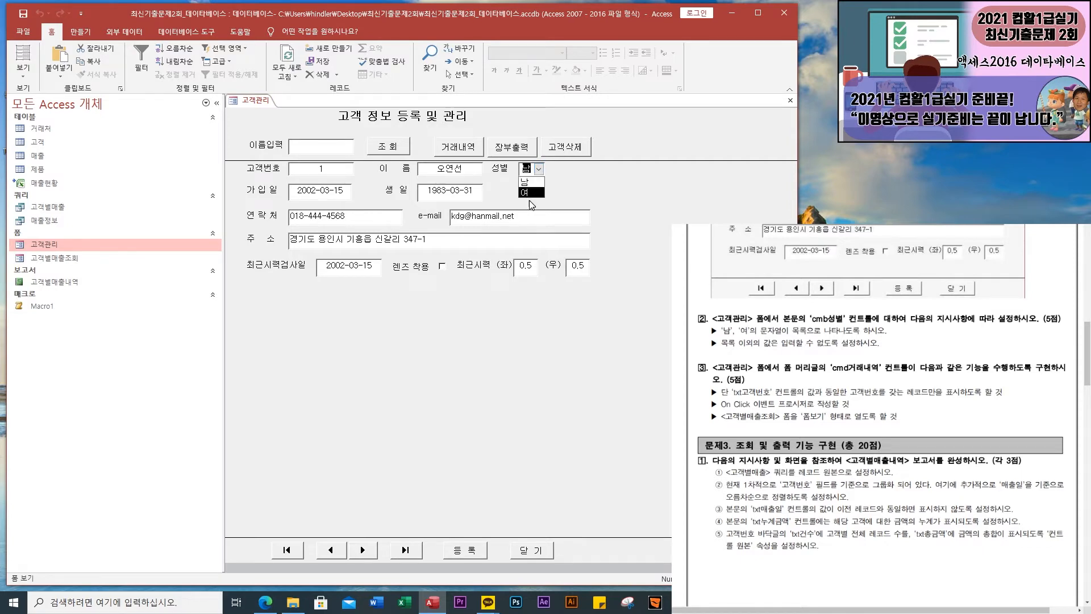
{"action": "left_click", "coordinate": [604, 183]}
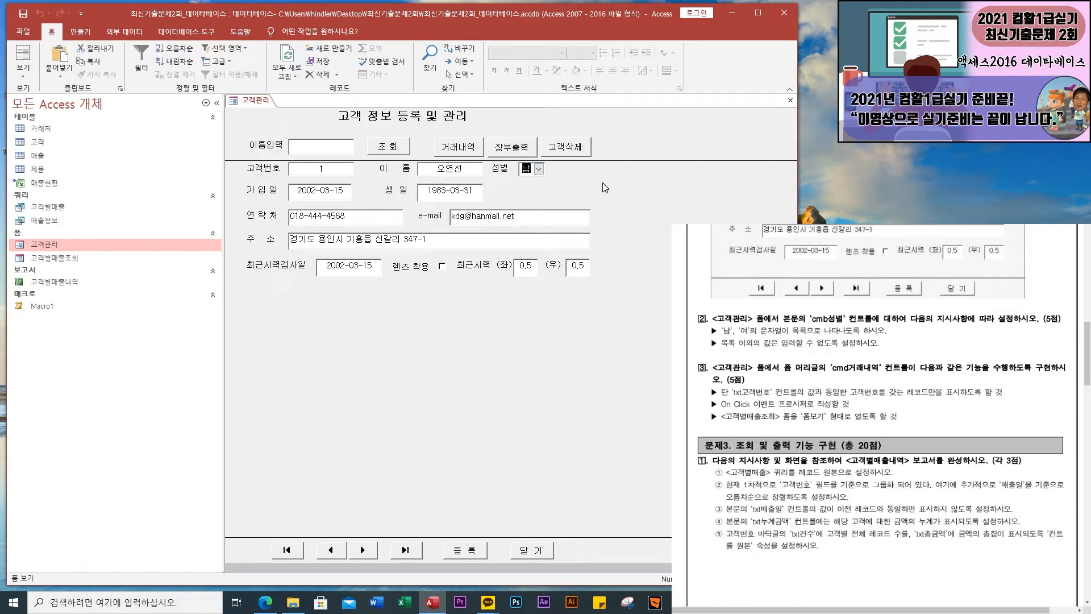
Return the 고객관리 form to Design view and review the cmb성별 combo box's 행 원본 유형 options, keeping 값 목록
{"action": "left_click", "coordinate": [21, 78]}
{"action": "left_click", "coordinate": [66, 171]}
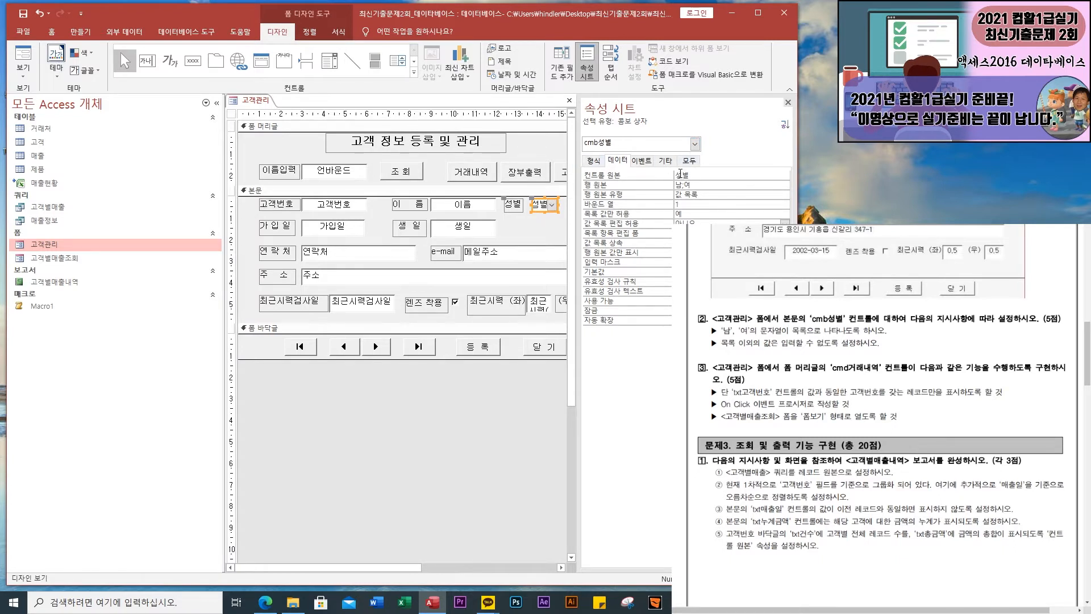
{"action": "left_click", "coordinate": [718, 195]}
{"action": "left_click", "coordinate": [784, 195]}
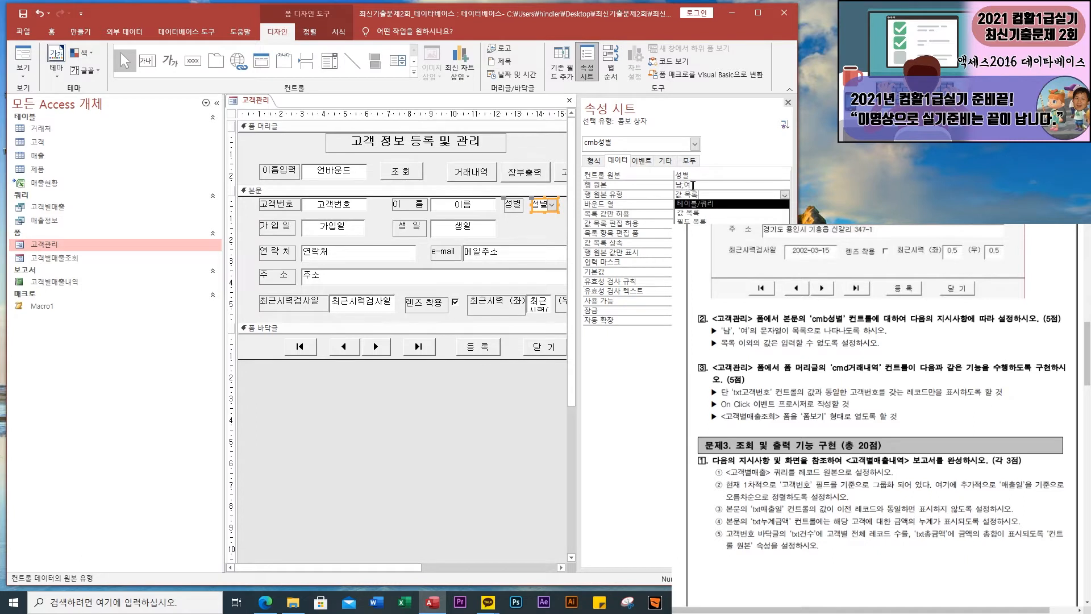
{"action": "left_click", "coordinate": [693, 214]}
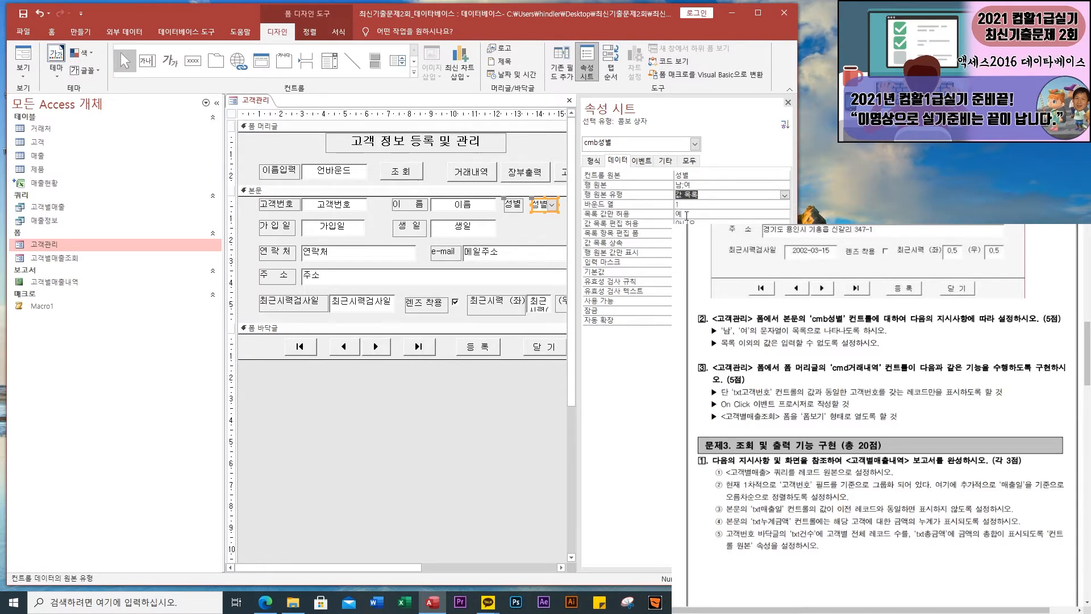
{"action": "key", "text": "Down"}
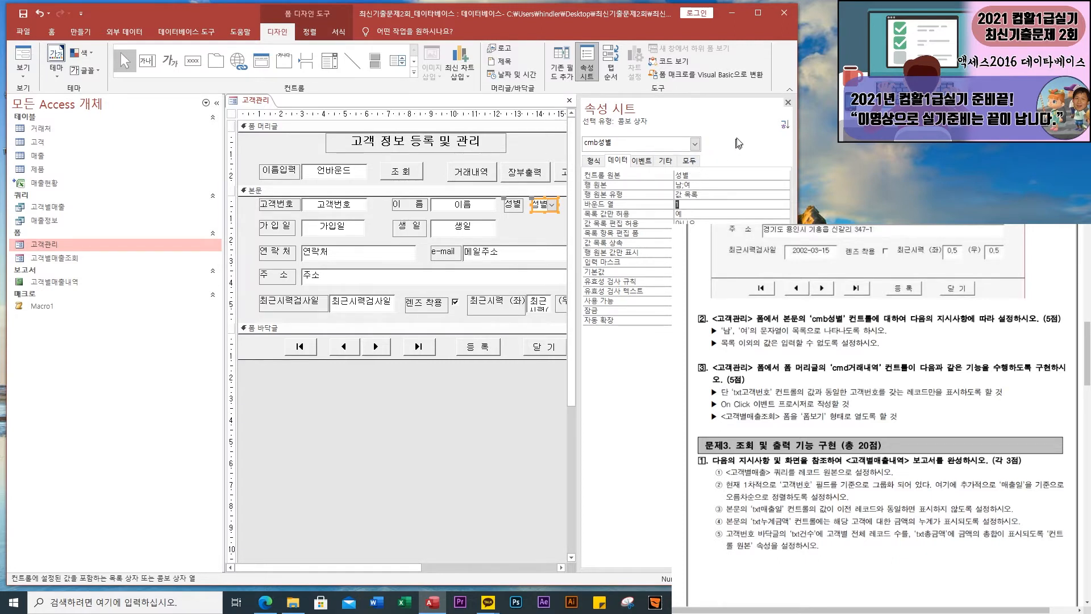
{"action": "left_click", "coordinate": [788, 103]}
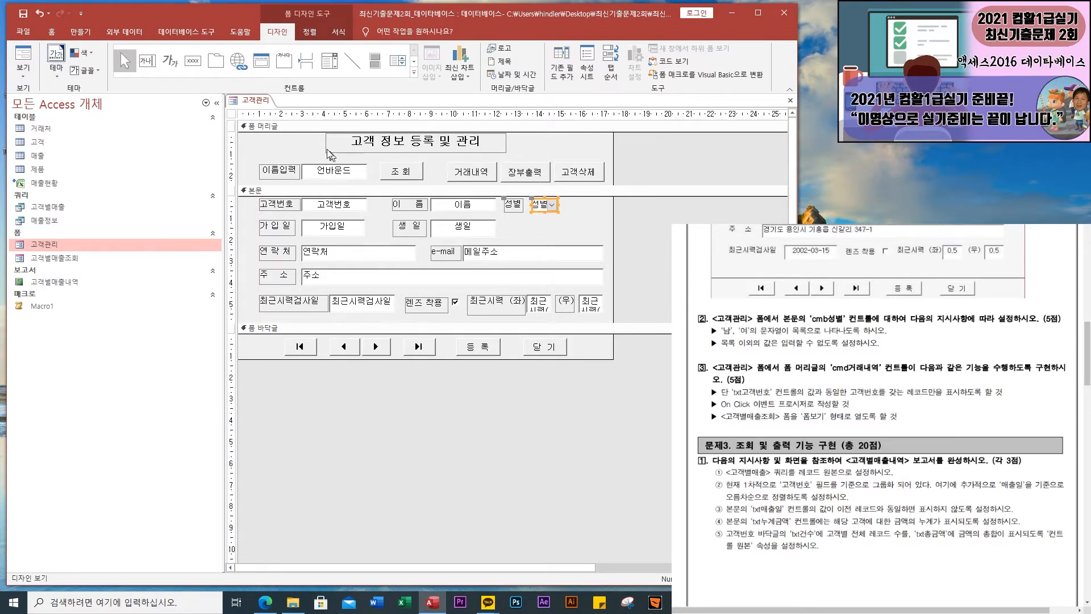
Create an On Click event procedure for the cmd거래내역 button with 코드 작성기
{"action": "left_click", "coordinate": [471, 179]}
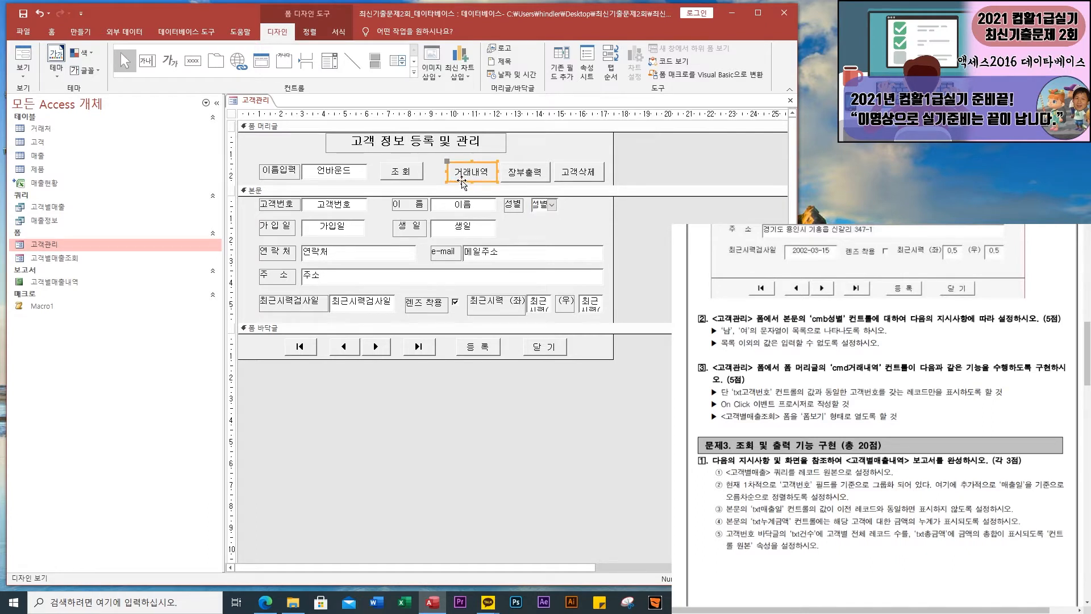
{"action": "double_click", "coordinate": [462, 180]}
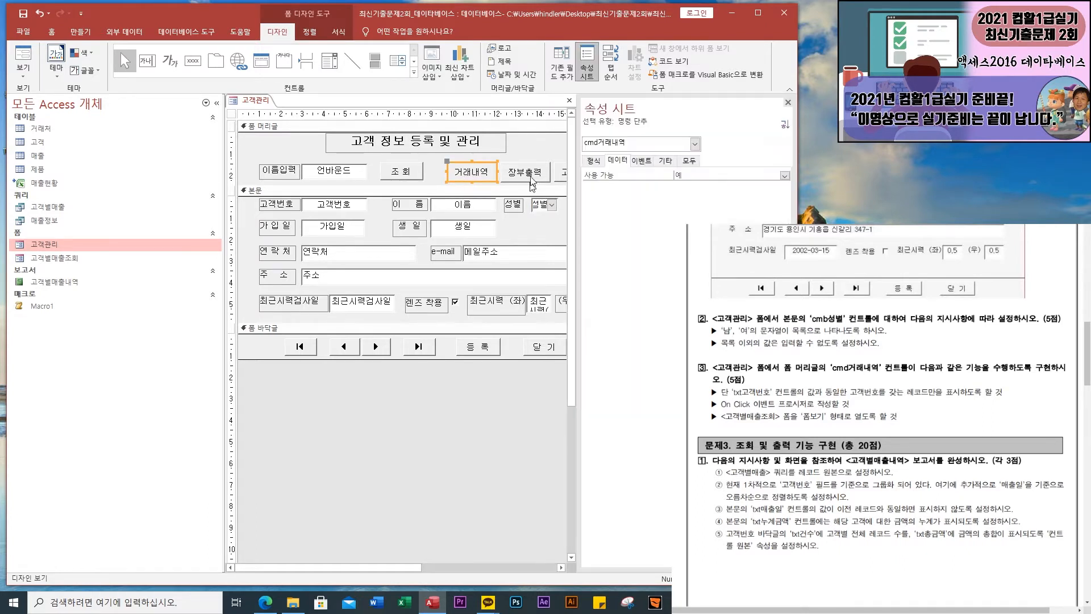
{"action": "left_click", "coordinate": [641, 162]}
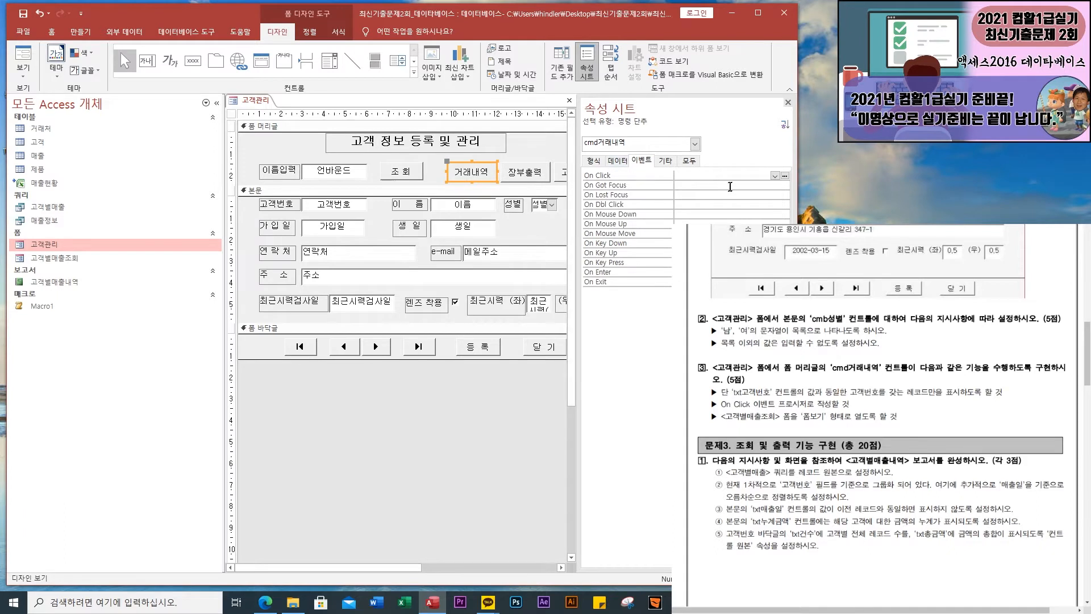
{"action": "left_click", "coordinate": [784, 177]}
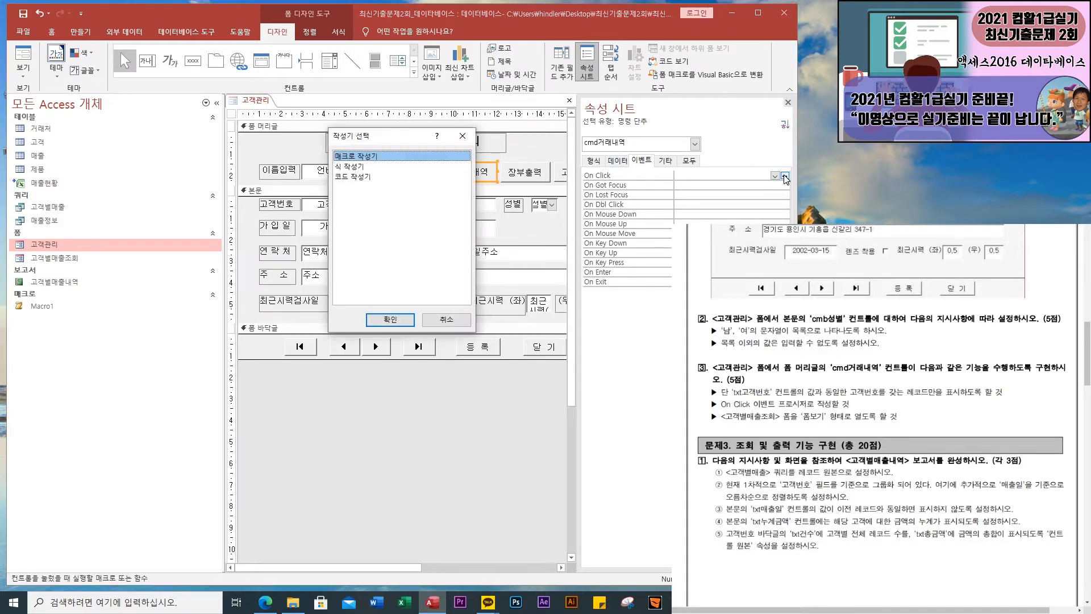
{"action": "left_click", "coordinate": [353, 179]}
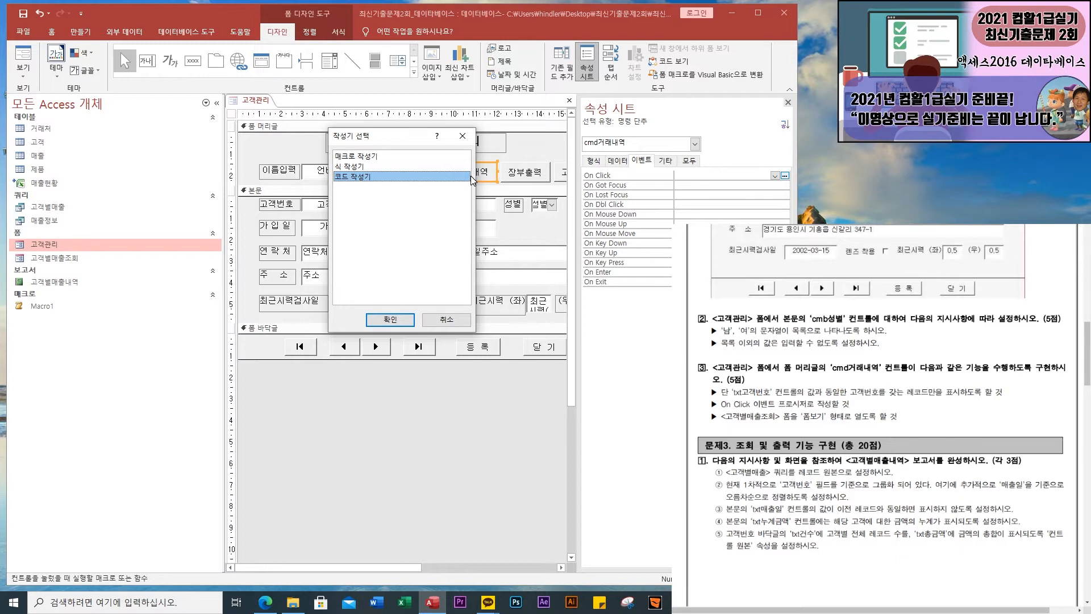
{"action": "left_click", "coordinate": [390, 320]}
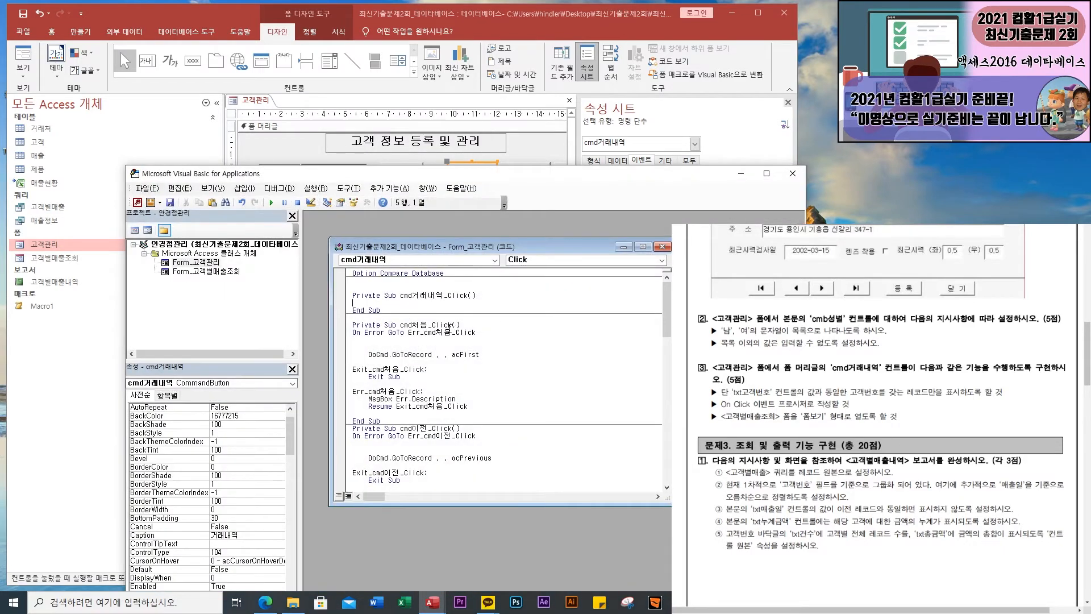
{"action": "key", "text": "Tab"}
Check the name of the 고객번호 text box in the form and view the 고객별매출조회 form's contents
{"action": "left_click", "coordinate": [519, 19]}
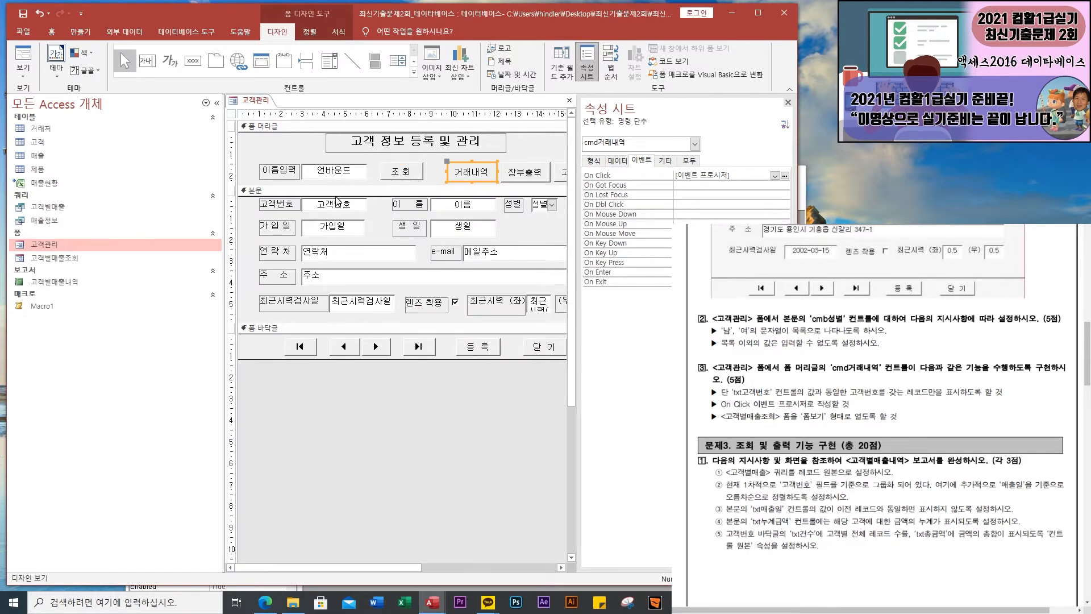
{"action": "left_click", "coordinate": [324, 207]}
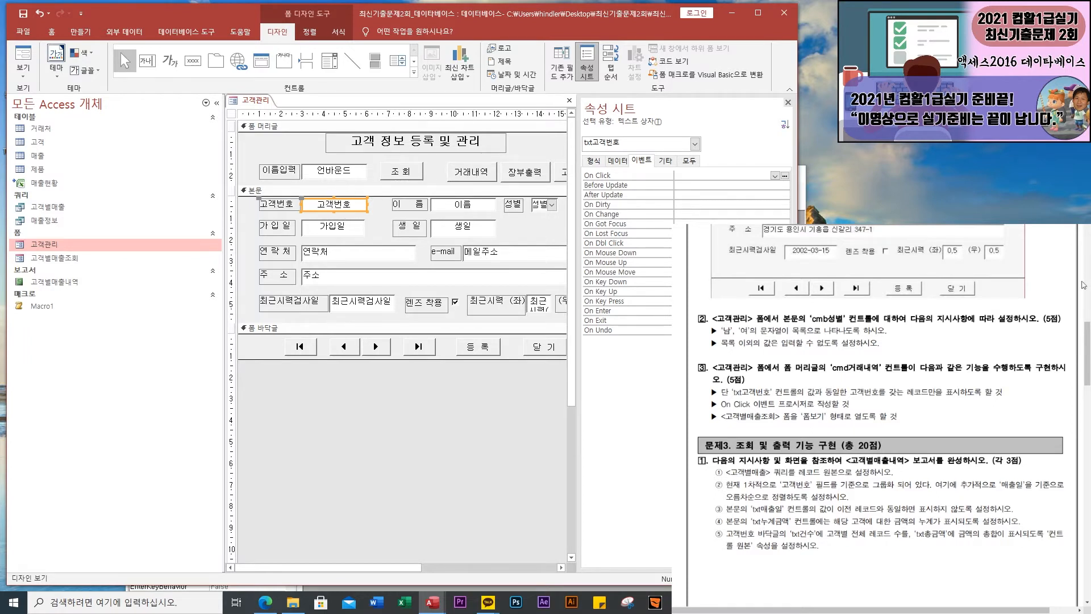
{"action": "left_click", "coordinate": [51, 263]}
{"action": "double_click", "coordinate": [51, 262]}
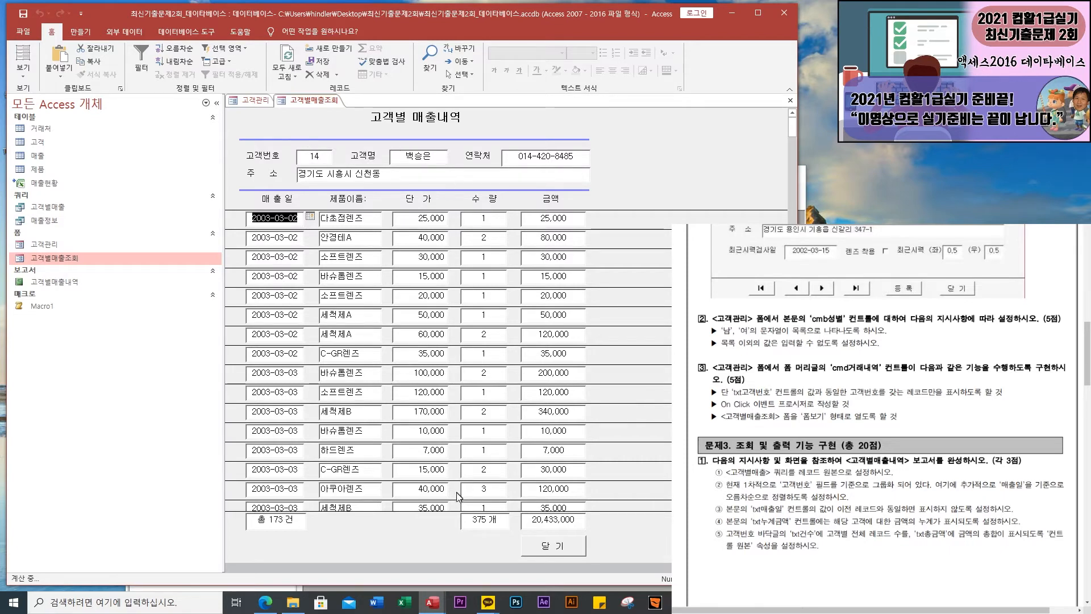
{"action": "left_click", "coordinate": [790, 100]}
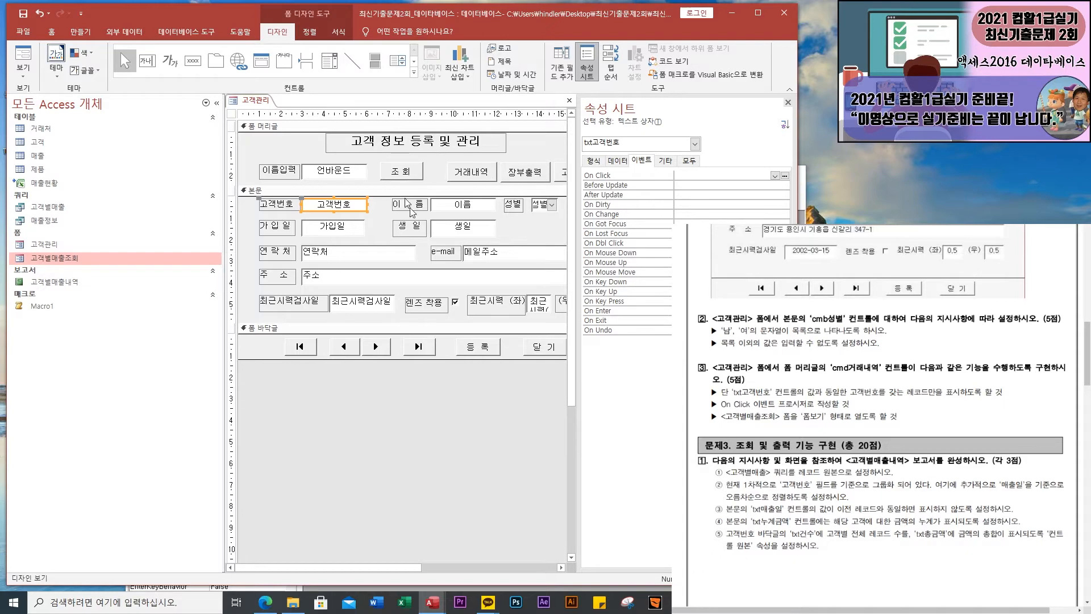
Reopen the cmd거래내역 On Click procedure and start a DoCmd.OpenForm statement for "고객별매출조회"
{"action": "left_click", "coordinate": [474, 171]}
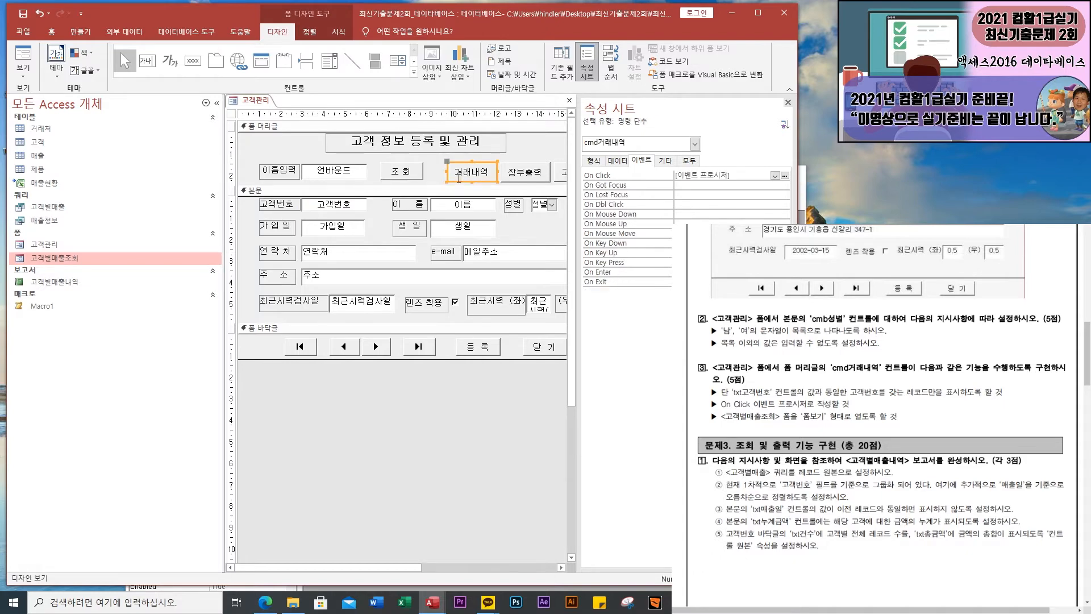
{"action": "left_click", "coordinate": [785, 175]}
{"action": "key", "text": "Tab"}
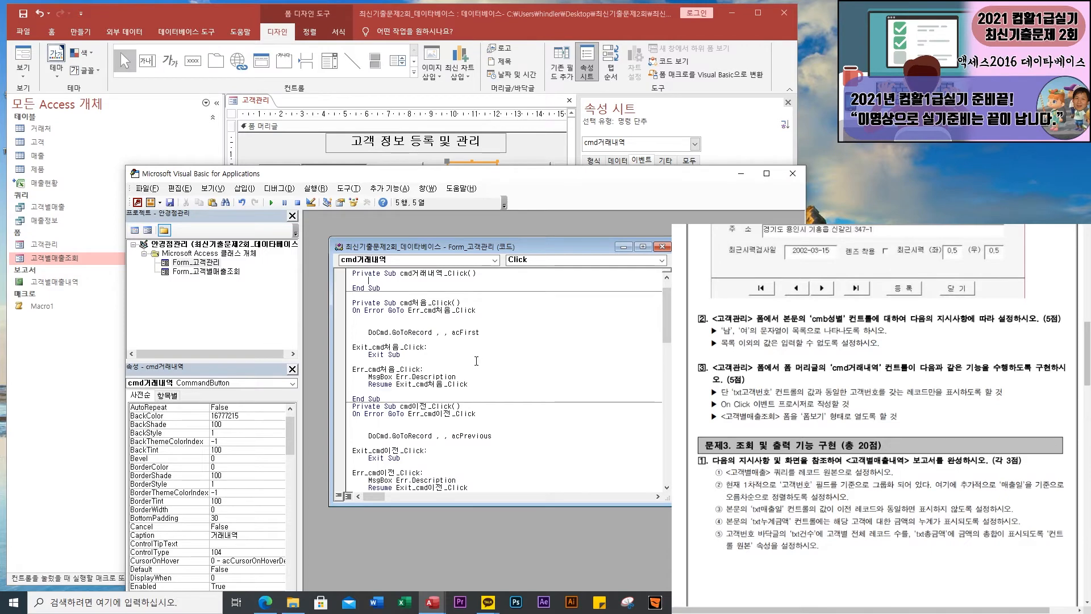
{"action": "type", "text": "ㅇ"}
{"action": "type", "text": "ocmd.open"}
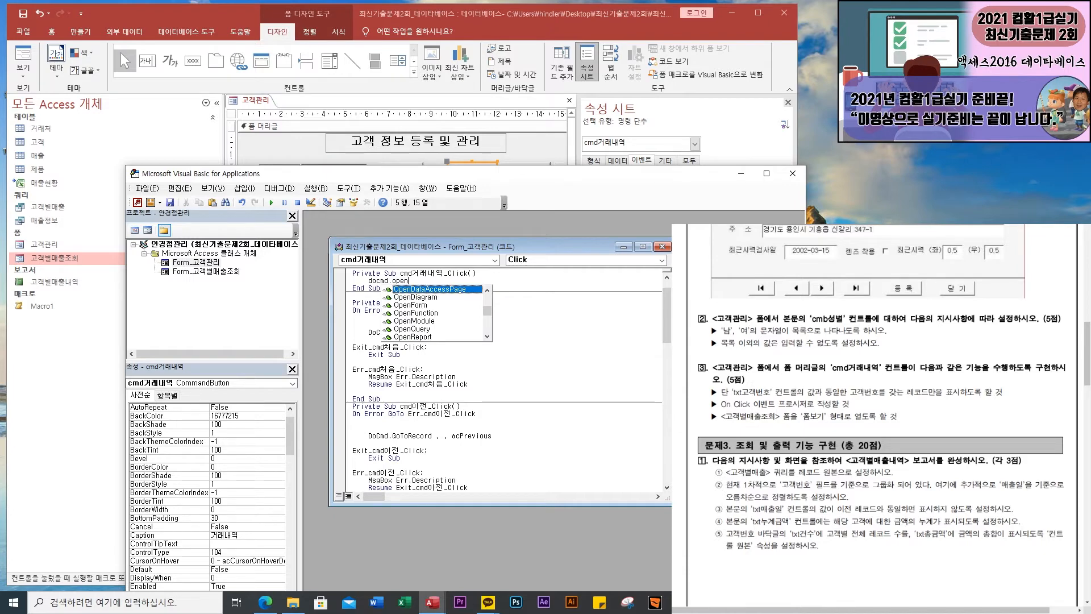
{"action": "type", "text": "f"}
{"action": "key", "text": "Tab"}
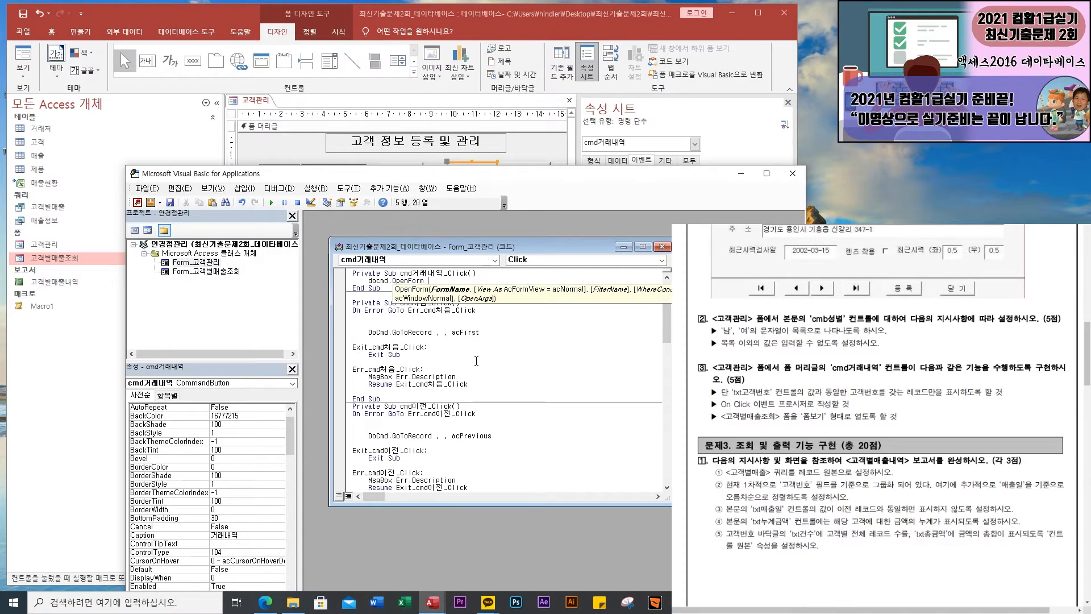
{"action": "type", "text": "\"고객별매추"}
{"action": "type", "text": "조회\","}
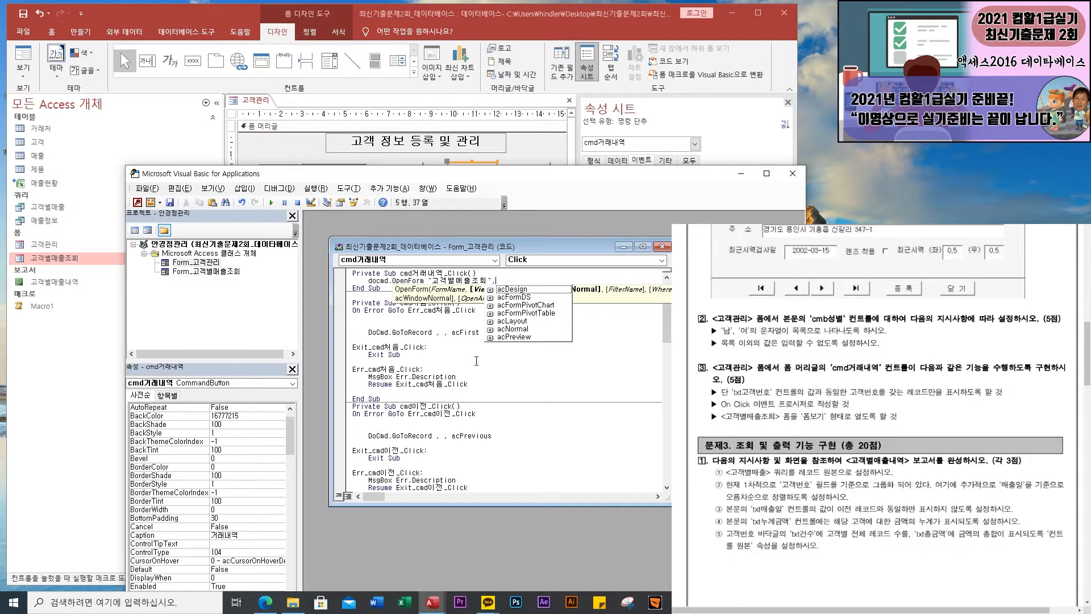
Leave OpenForm's view and filter arguments empty and add the where condition "고객번호='" & txt고객번호 & "'"
{"action": "key", "text": "Down"}
{"action": "key", "text": "Down"}
{"action": "key", "text": "Down"}
{"action": "key", "text": "Down"}
{"action": "key", "text": "Down"}
{"action": "key", "text": "Down"}
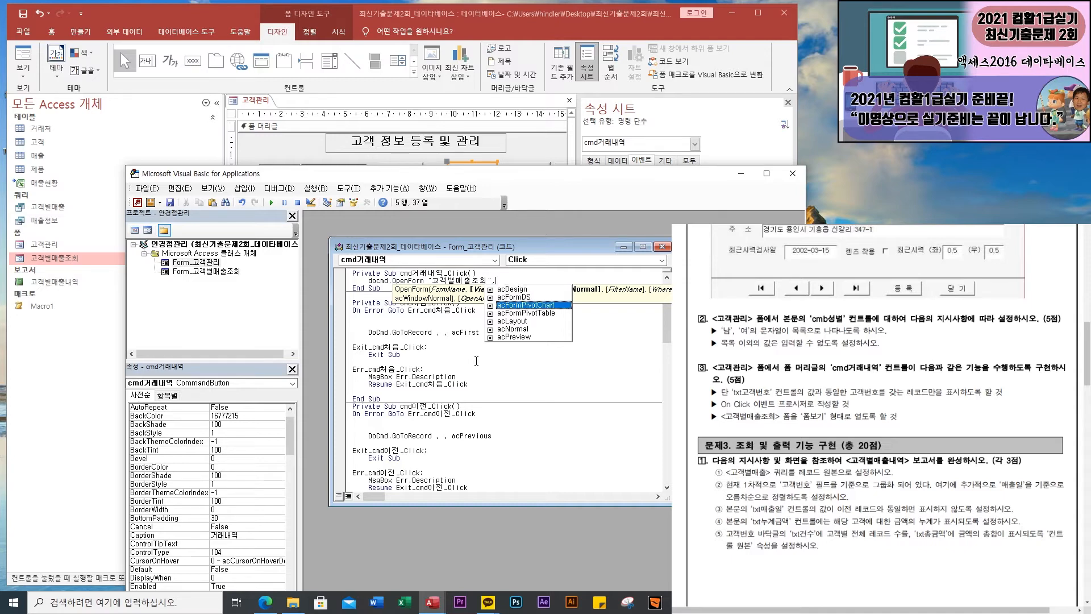
{"action": "type", "text": "a"}
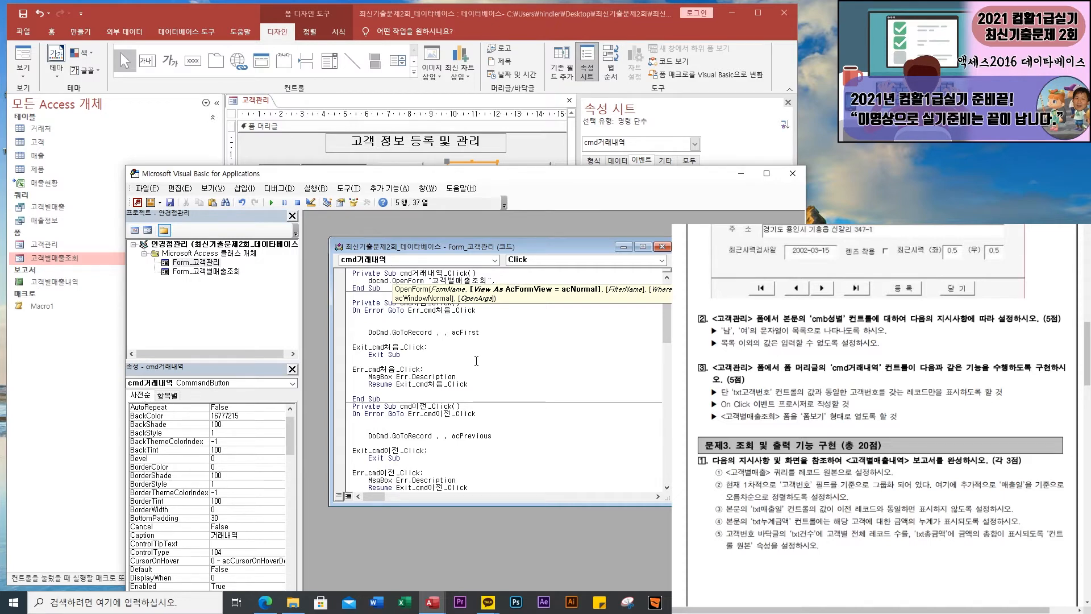
{"action": "type", "text": ","}
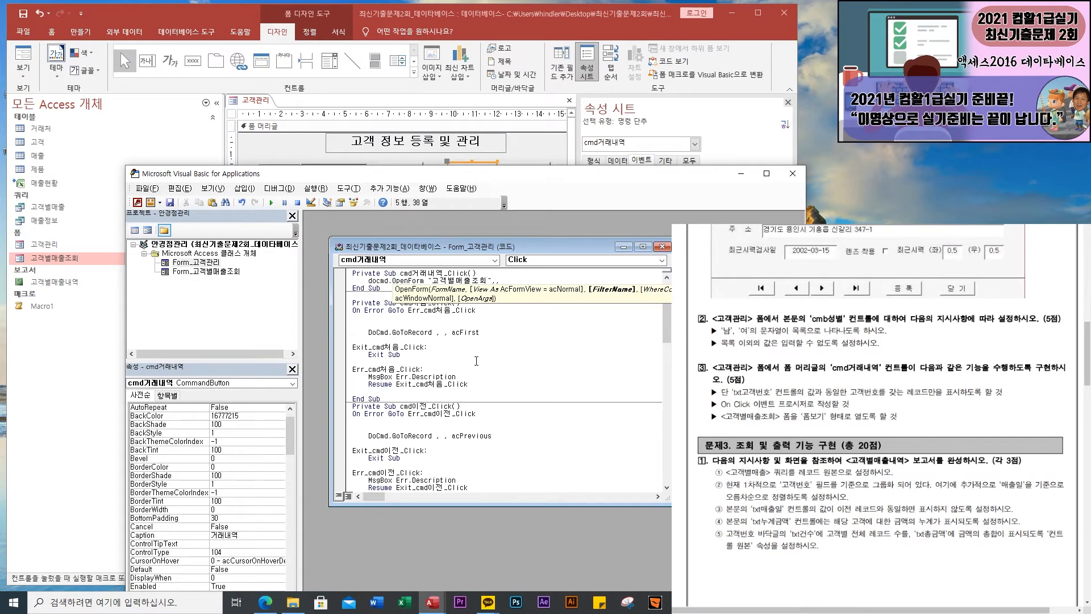
{"action": "type", "text": ","}
{"action": "type", "text": "고객번호='\" "}
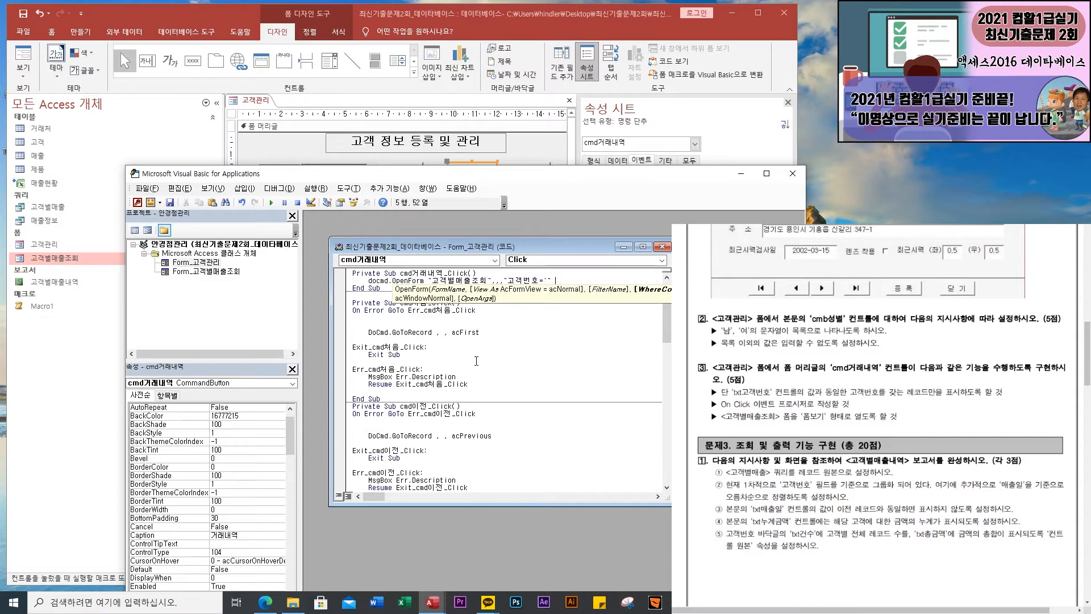
{"action": "type", "text": "& txt고객번호 & \"'\""}
{"action": "key", "text": "Down"}
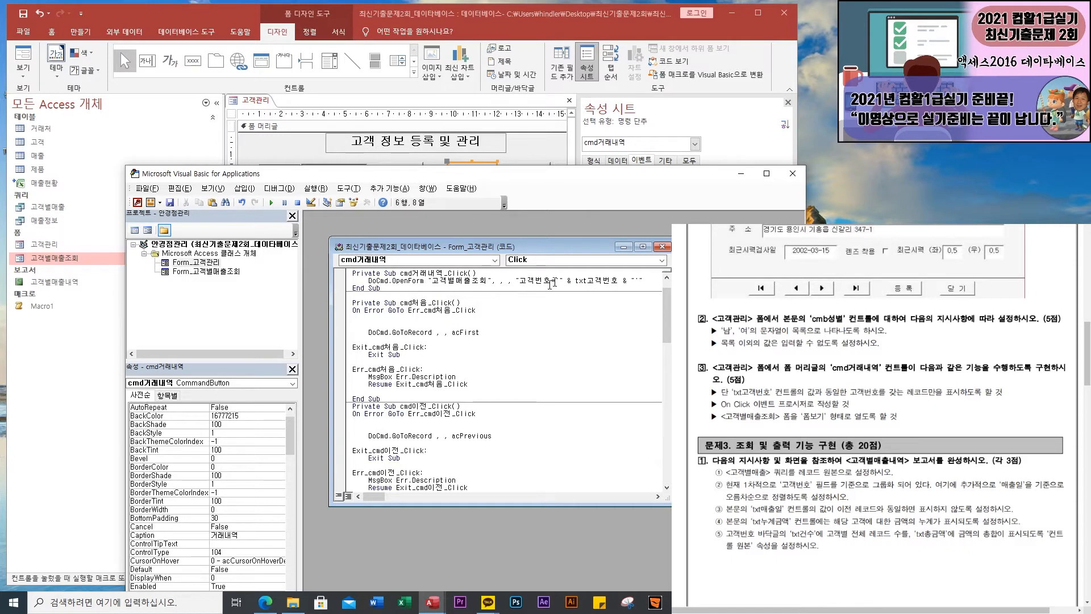
Save the 고객관리 form, test its 거래내역 button in Form view, and debug the failing statement
{"action": "left_click_drag", "start_coordinate": [553, 246], "coordinate": [530, 227]}
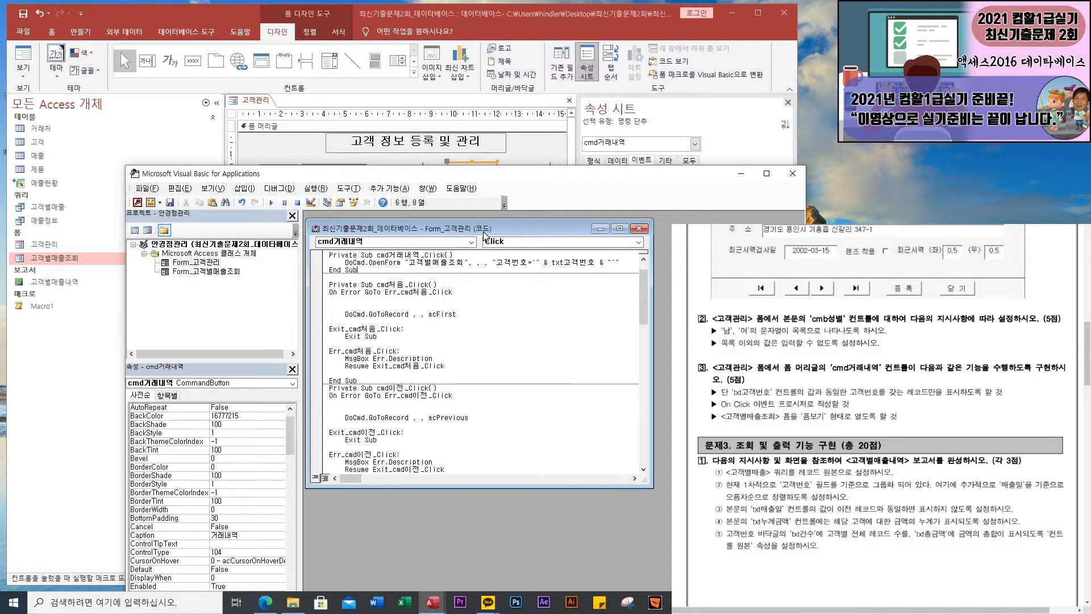
{"action": "key", "text": "alt+F11"}
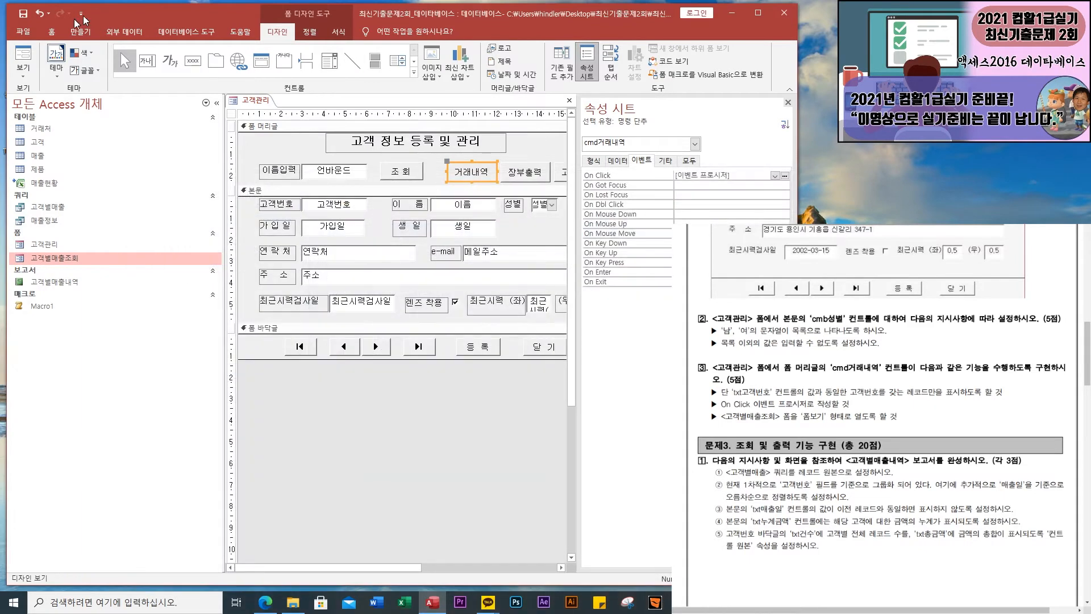
{"action": "left_click", "coordinate": [23, 13]}
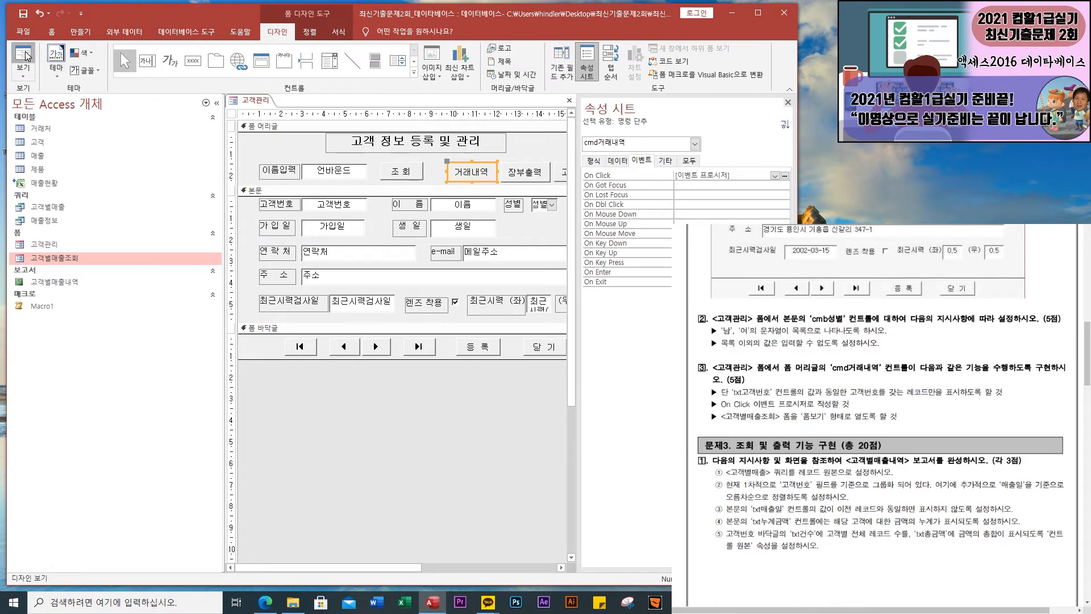
{"action": "left_click", "coordinate": [23, 60]}
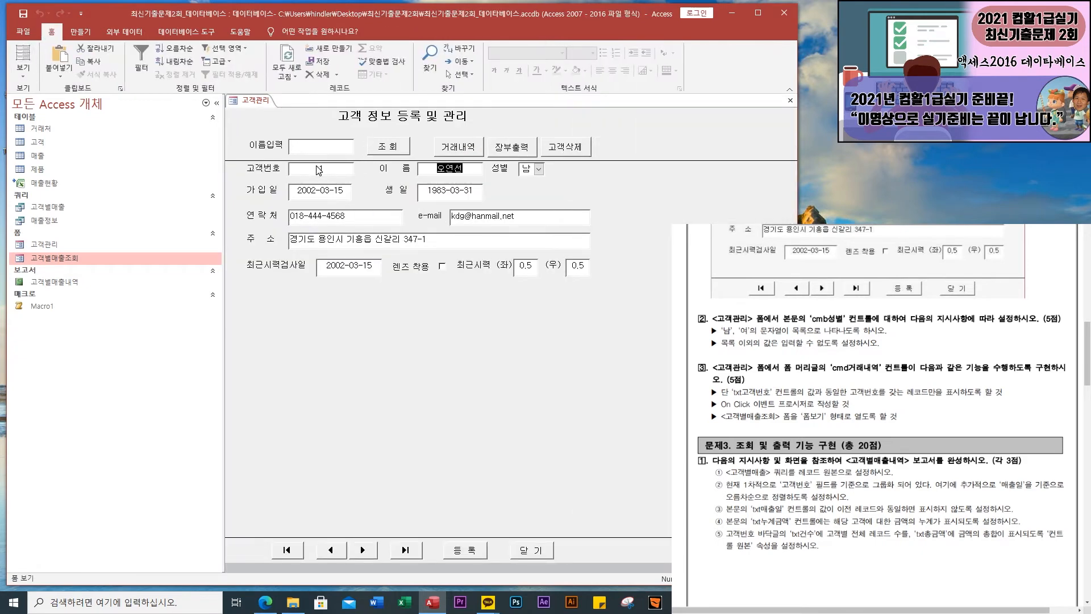
{"action": "left_click", "coordinate": [467, 149]}
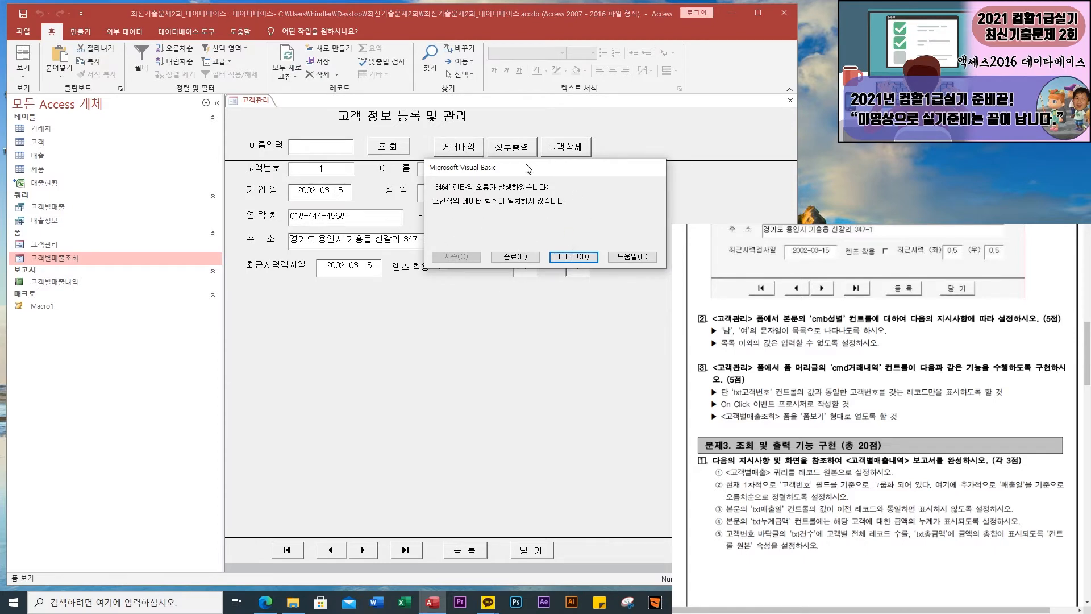
{"action": "left_click_drag", "start_coordinate": [526, 166], "coordinate": [451, 192]}
{"action": "left_click", "coordinate": [498, 283]}
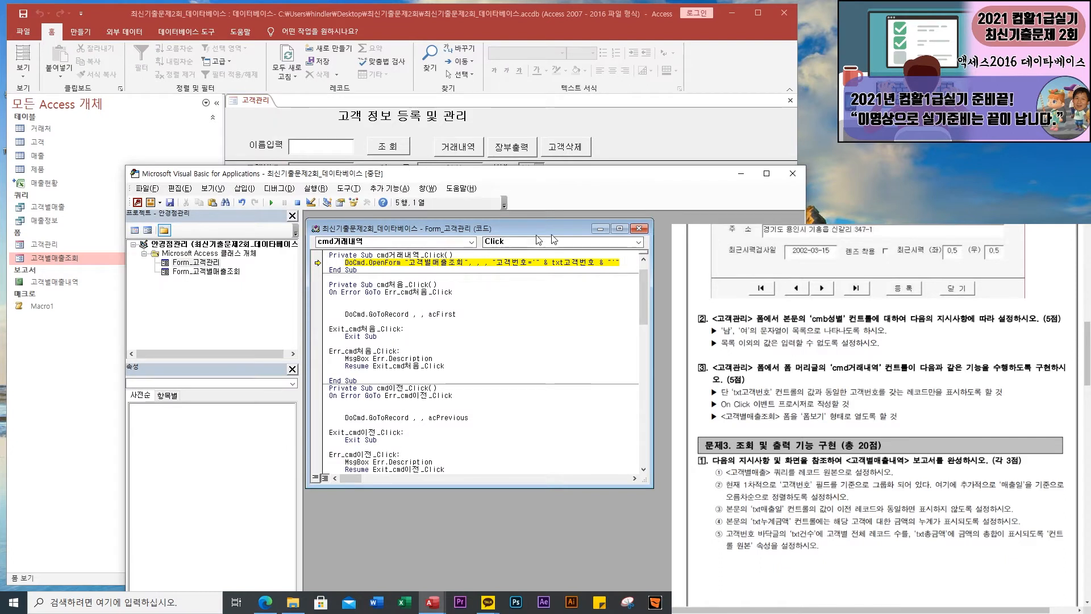
Change the OpenForm where condition to "고객번호=" & txt고객번호 without single quotes, and stop debugging to return to the form
{"action": "left_click", "coordinate": [539, 263]}
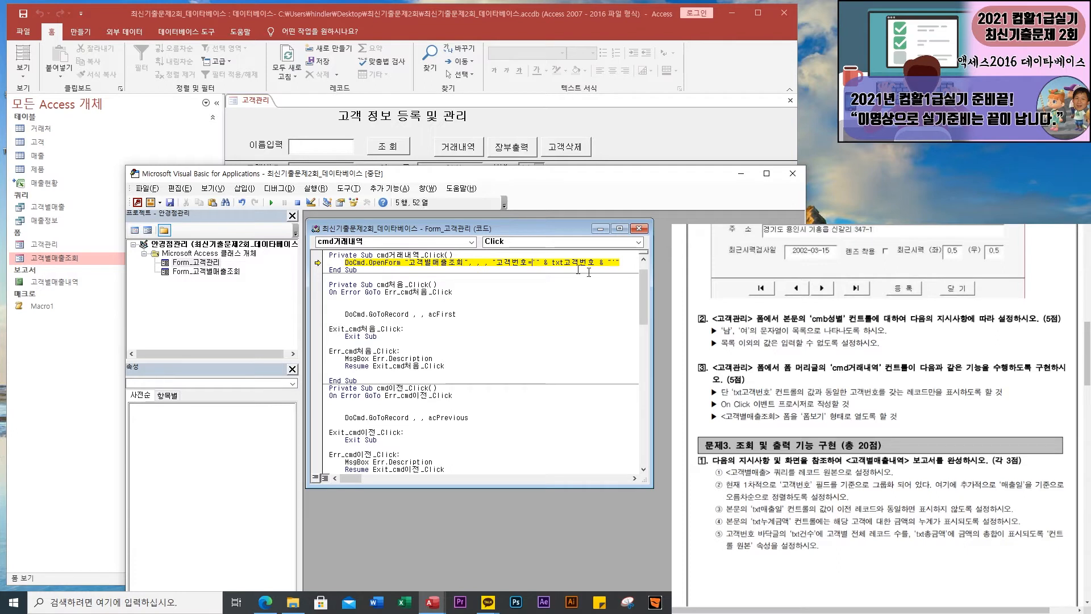
{"action": "key", "text": "Delete"}
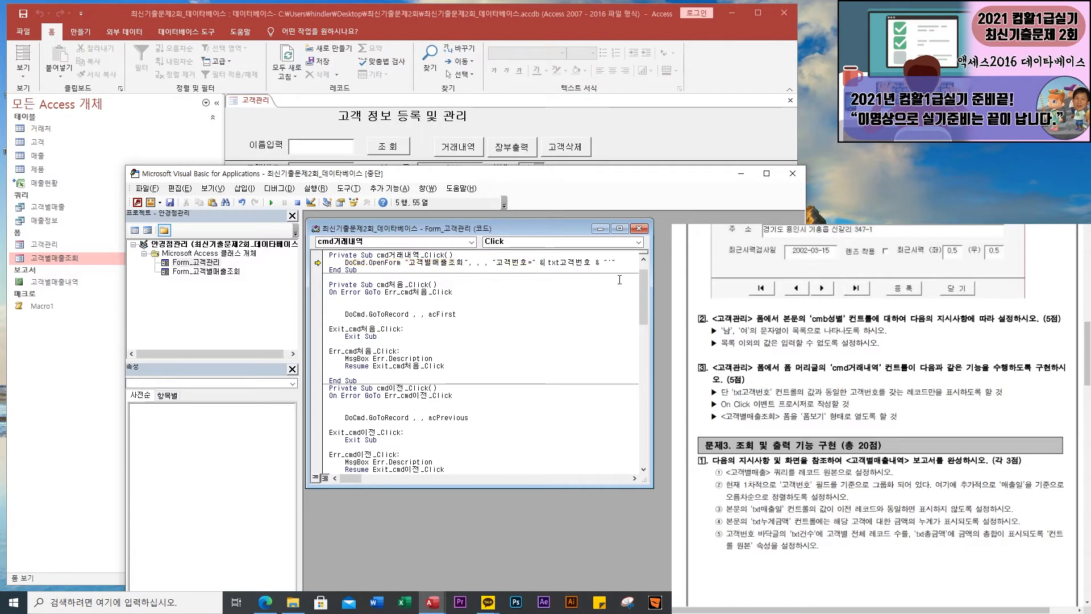
{"action": "key", "text": "Right"}
{"action": "key", "text": "Right"}
{"action": "key", "text": "Right"}
{"action": "key", "text": "Right"}
{"action": "key", "text": "Right"}
{"action": "key", "text": "Right"}
{"action": "key", "text": "shift+Right"}
{"action": "key", "text": "shift+Right"}
{"action": "key", "text": "shift+Right"}
{"action": "key", "text": "Delete"}
{"action": "key", "text": "alt+q"}
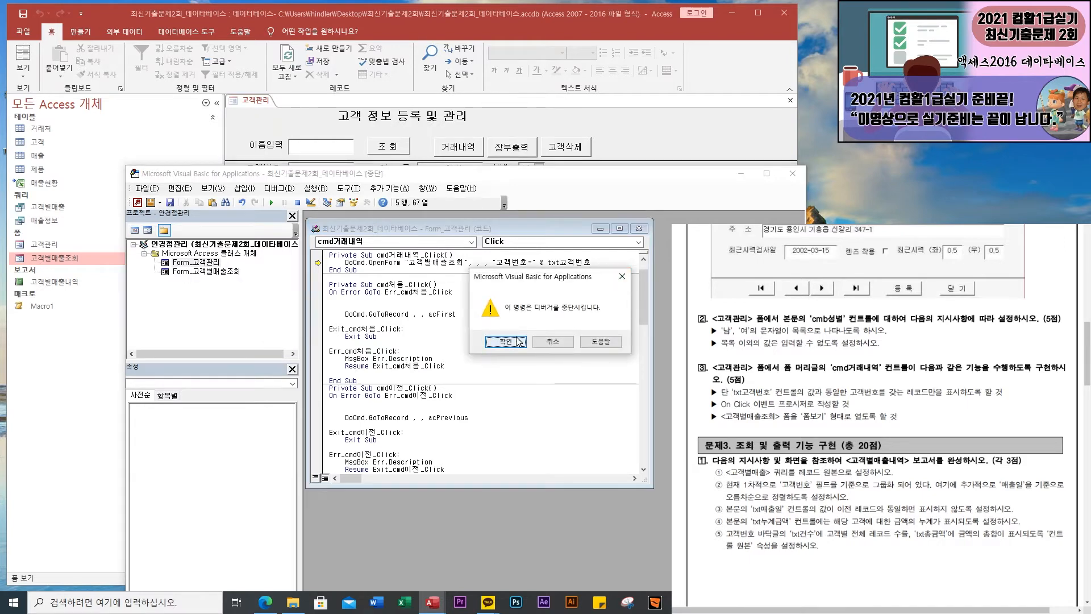
{"action": "left_click", "coordinate": [505, 340]}
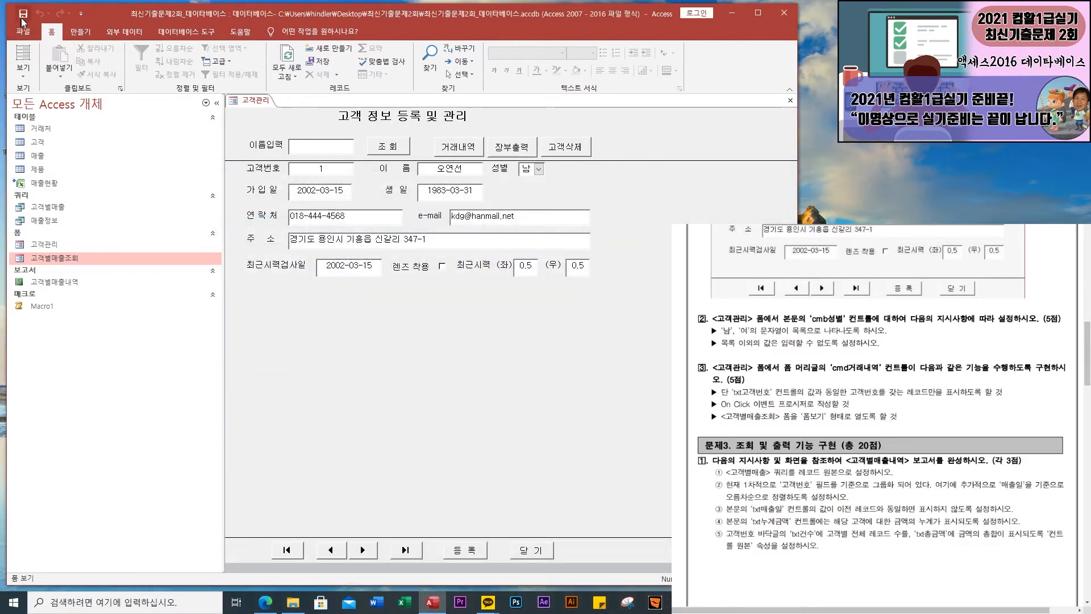
Return the 고객관리 form to Form view and test its 거래내역 button on the first customer record
{"action": "left_click", "coordinate": [23, 55]}
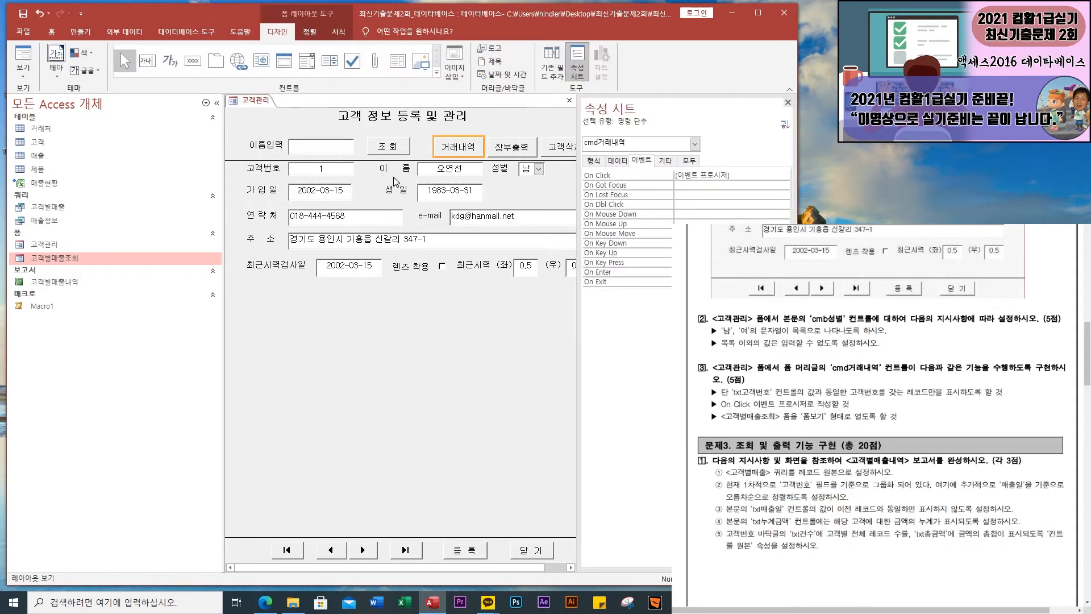
{"action": "left_click", "coordinate": [788, 103]}
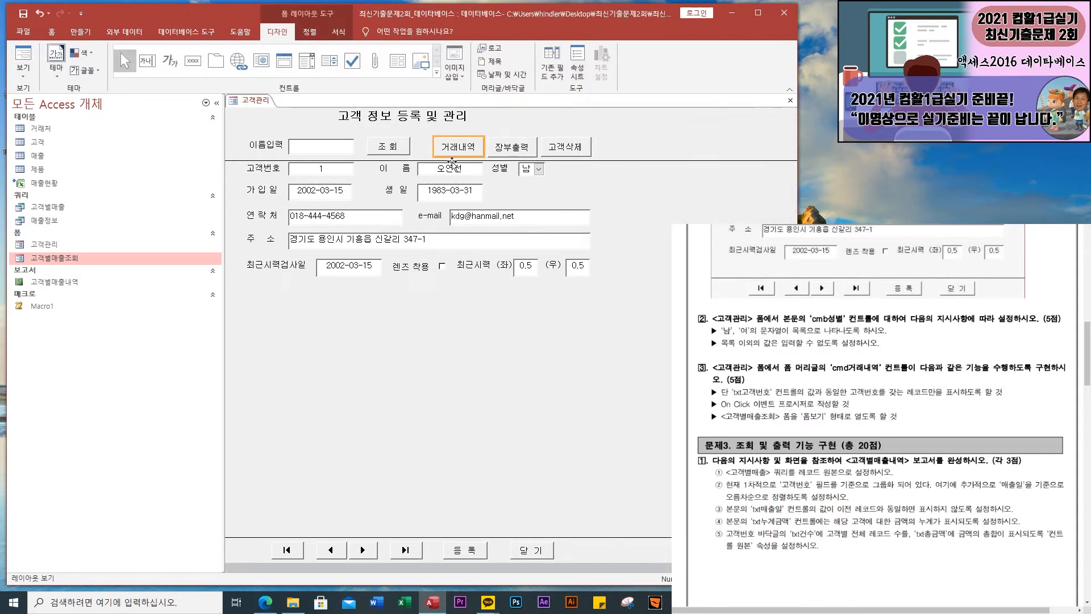
{"action": "left_click", "coordinate": [458, 149]}
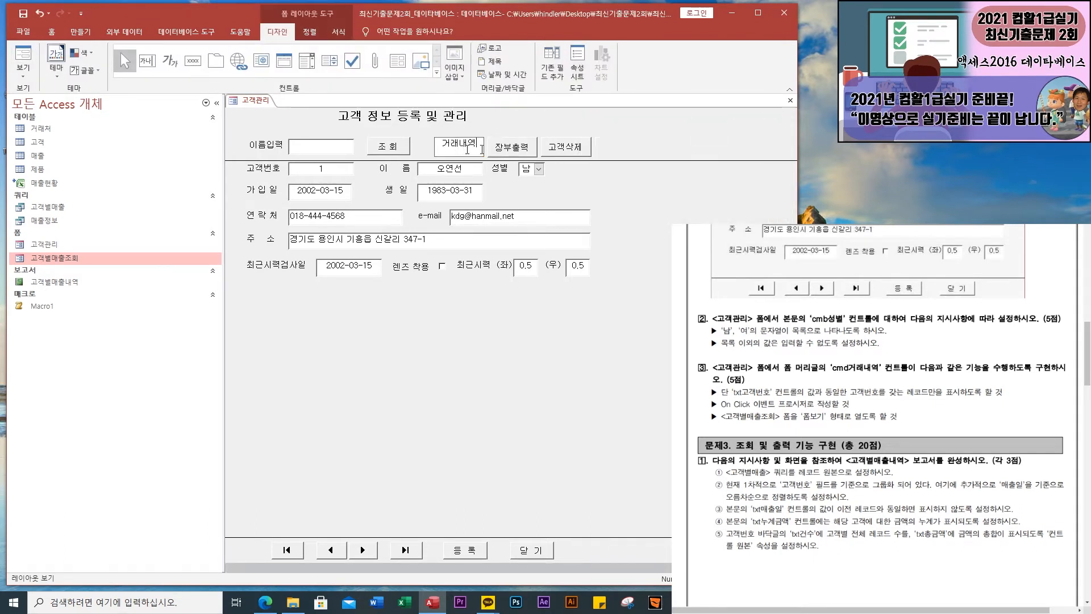
{"action": "left_click", "coordinate": [23, 55]}
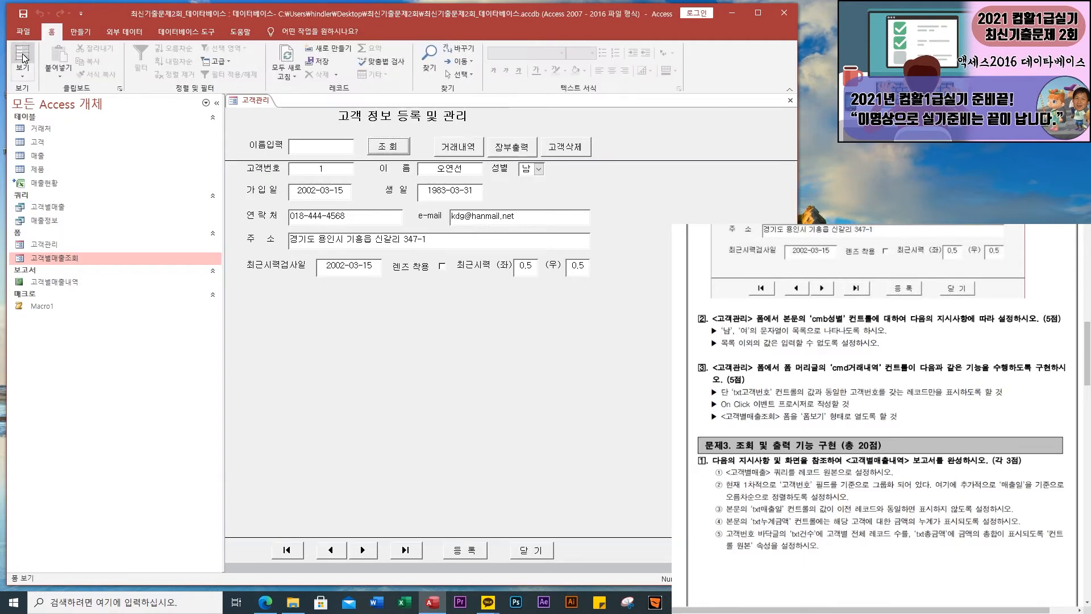
{"action": "left_click", "coordinate": [458, 146]}
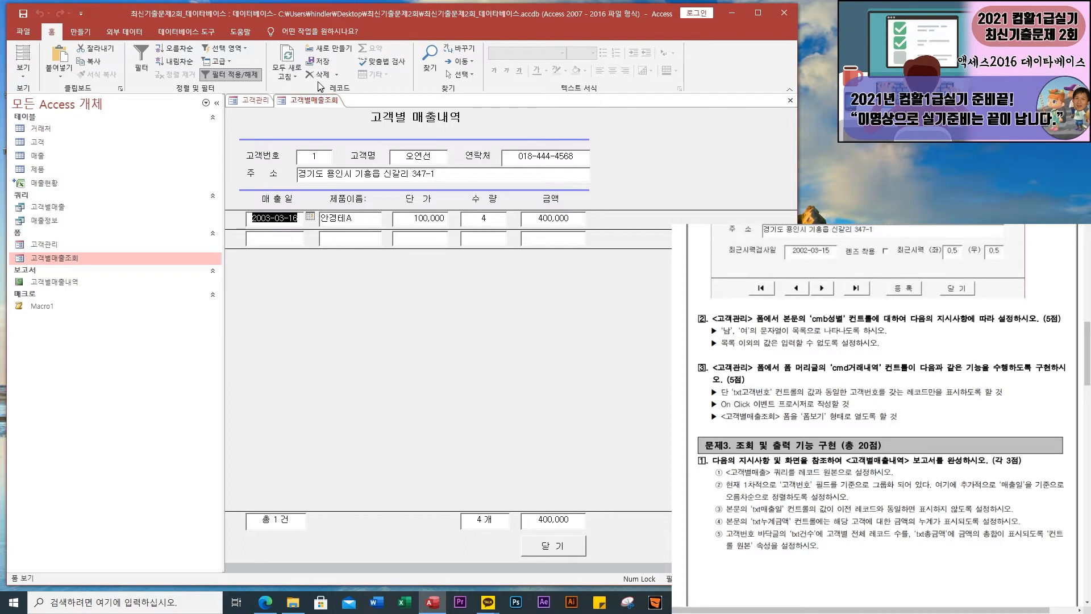
Go back to the 고객관리 form, move to the fifth customer record, and test its 거래내역 button again
{"action": "left_click", "coordinate": [253, 101]}
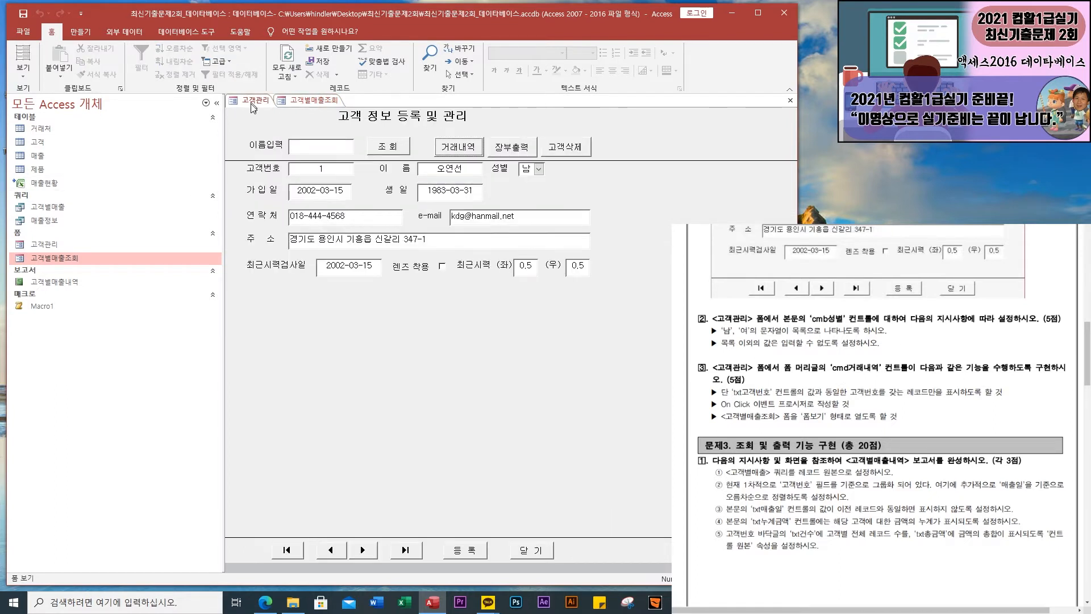
{"action": "left_click", "coordinate": [363, 550]}
{"action": "left_click", "coordinate": [362, 549]}
{"action": "left_click", "coordinate": [363, 549]}
{"action": "left_click", "coordinate": [362, 549]}
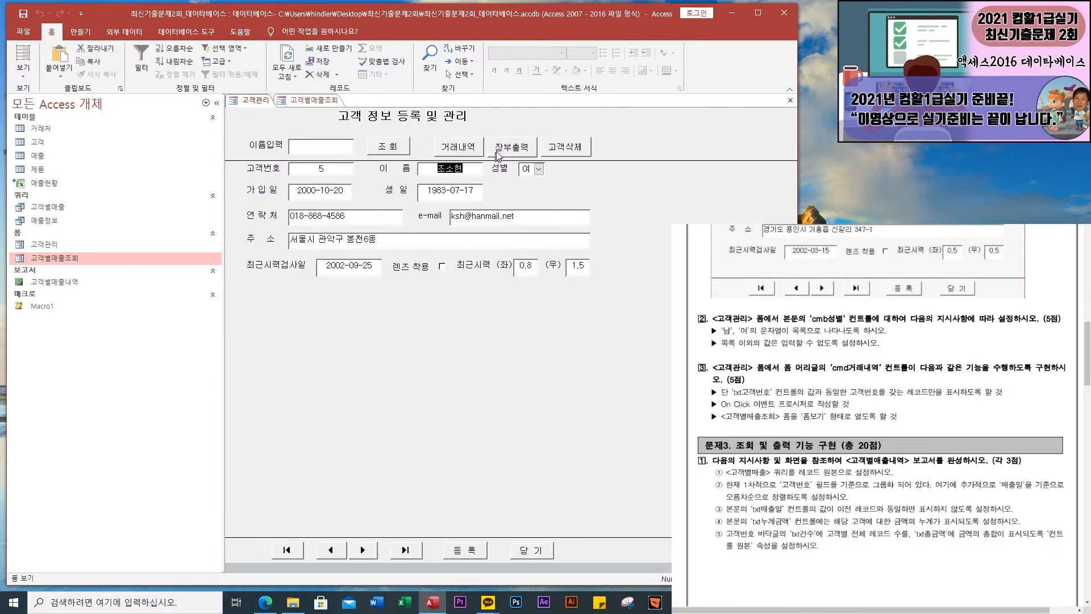
{"action": "left_click", "coordinate": [461, 148]}
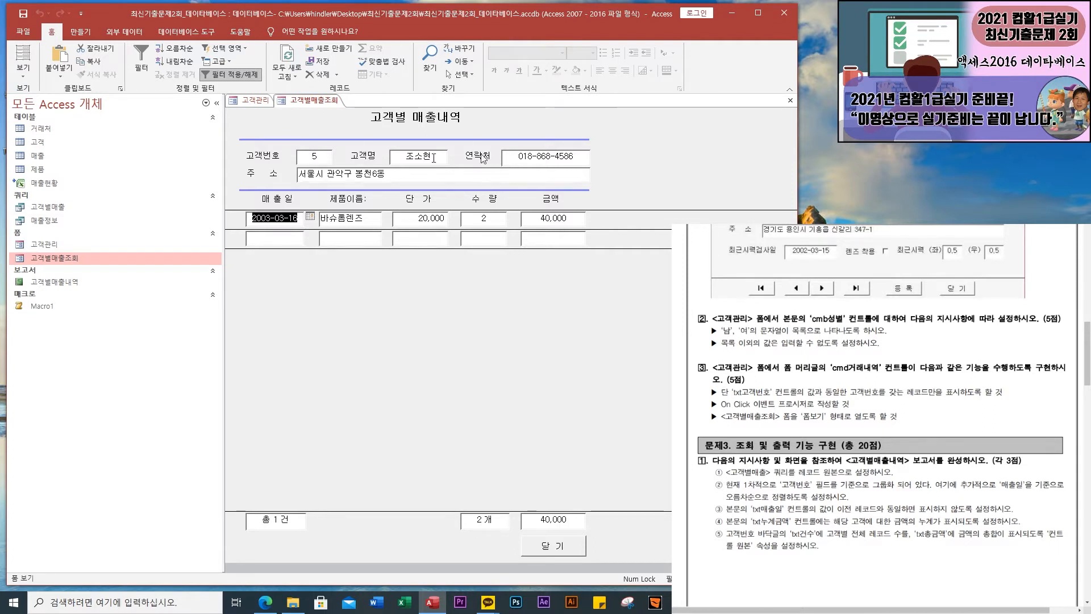
Close the 고객별매출조회 form, and close the 고객관리 form with its design changes saved
{"action": "left_click", "coordinate": [790, 101]}
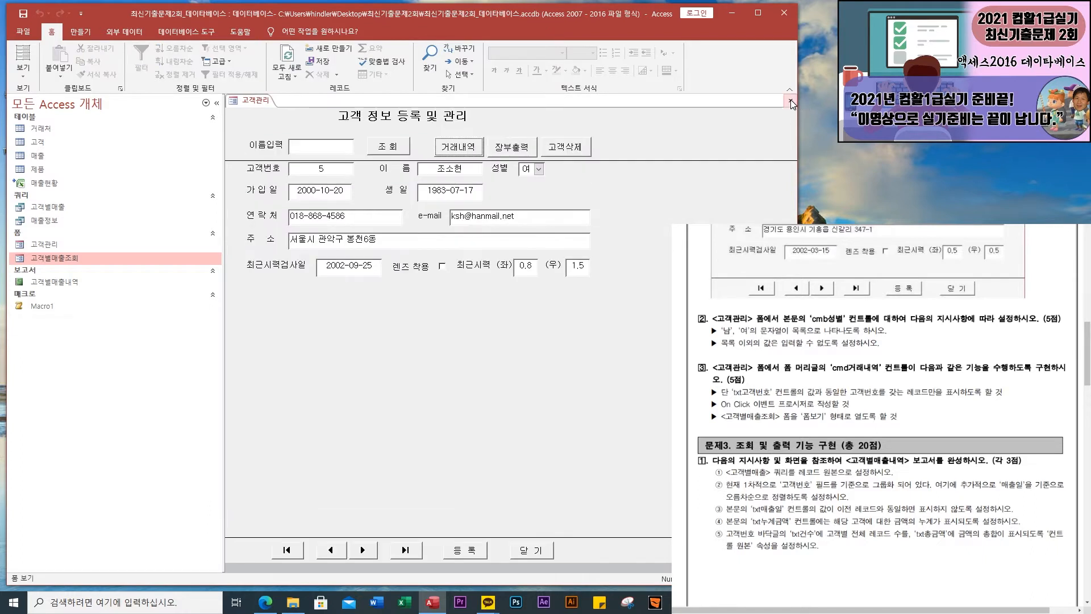
{"action": "left_click", "coordinate": [790, 100]}
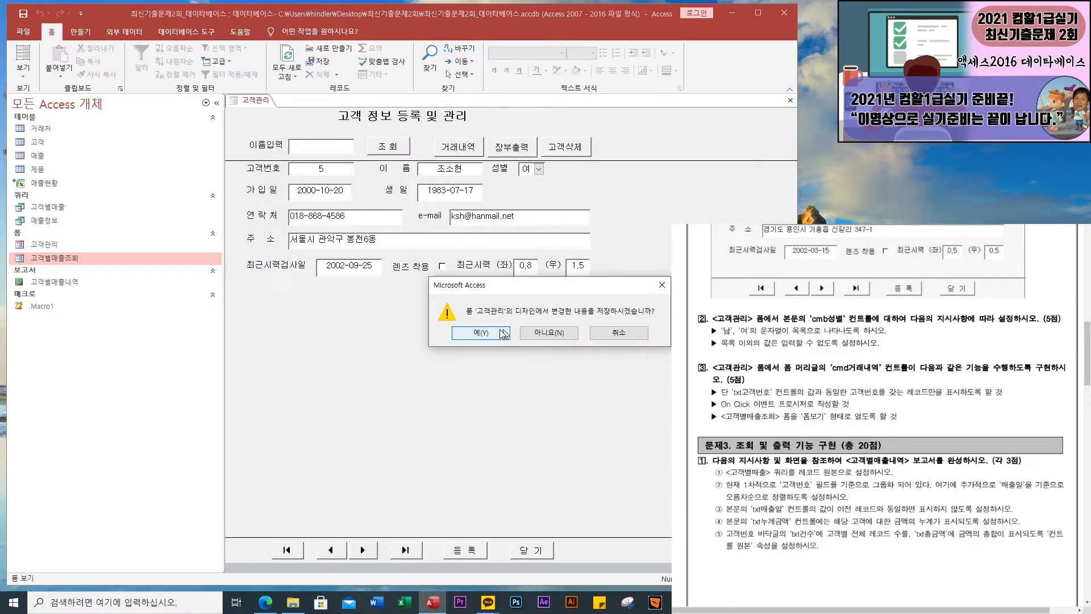
{"action": "key", "text": "Return"}
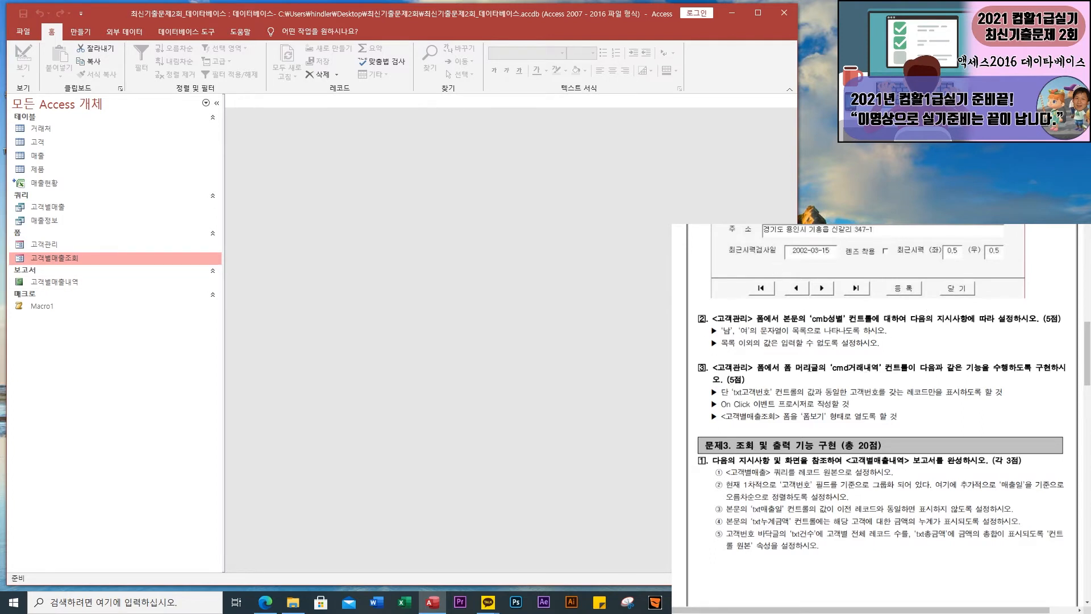
Preview the 고객별매출내역 report against the exam's sample output, and open the report in Design view
{"action": "scroll", "coordinate": [840, 416], "scroll_direction": "down", "scroll_amount": 10}
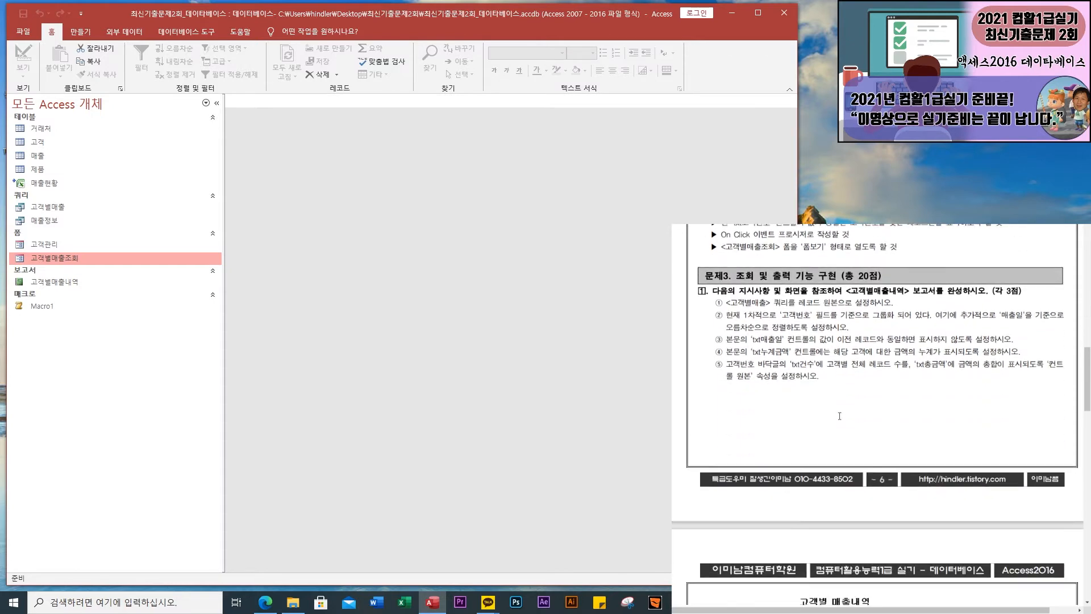
{"action": "scroll", "coordinate": [839, 415], "scroll_direction": "up", "scroll_amount": 2}
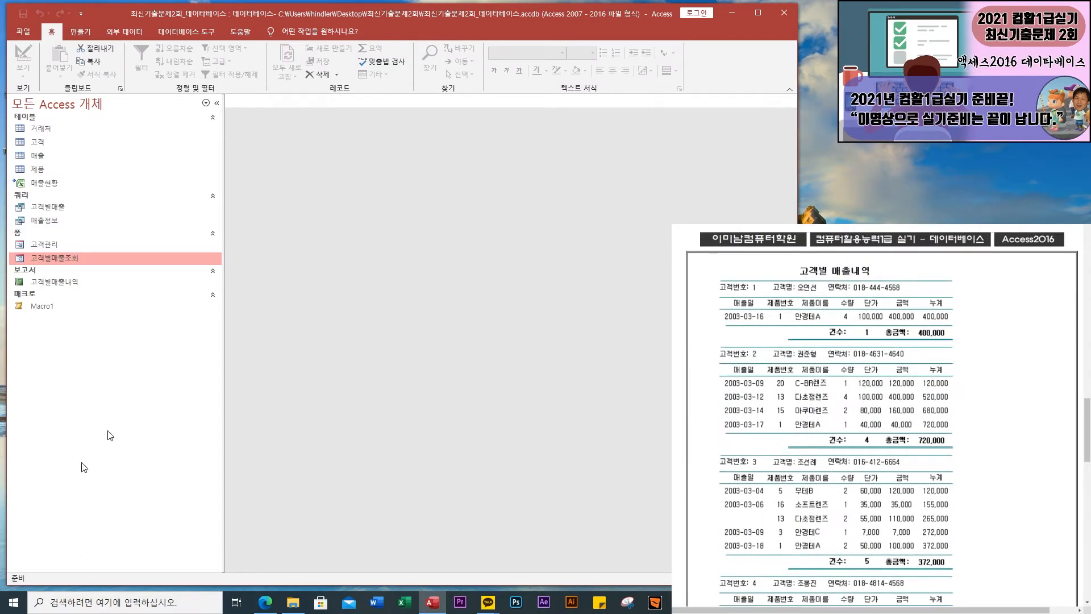
{"action": "left_click", "coordinate": [56, 282]}
{"action": "right_click", "coordinate": [56, 283]}
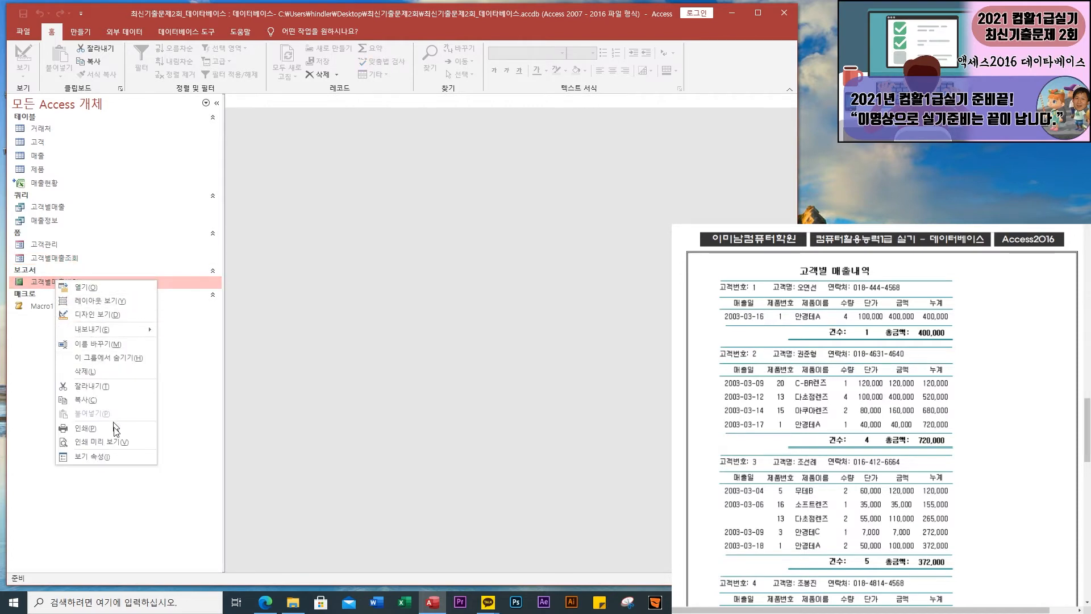
{"action": "left_click", "coordinate": [108, 442]}
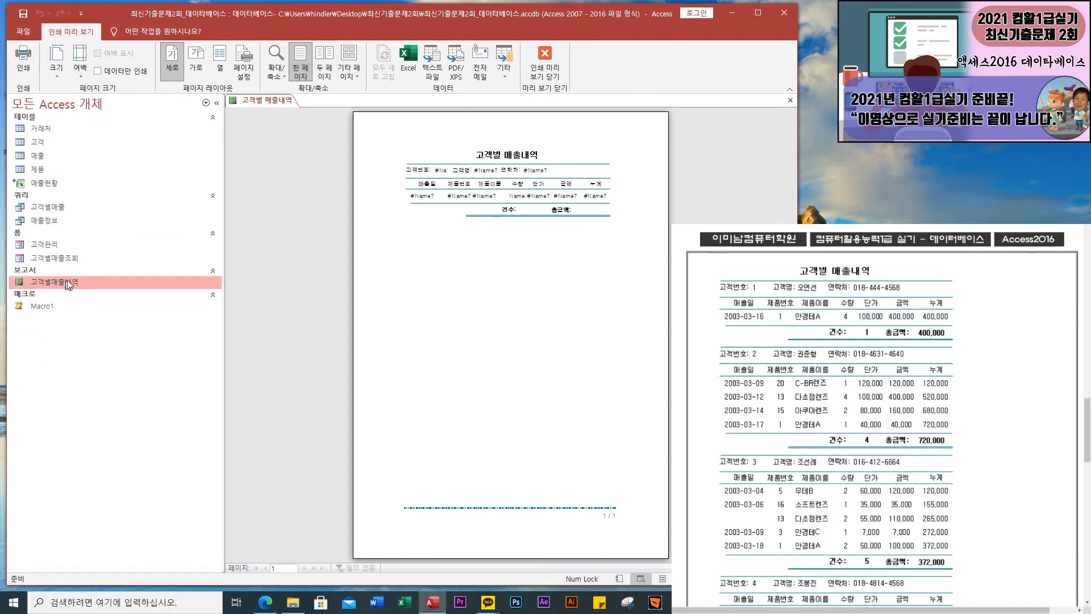
{"action": "right_click", "coordinate": [270, 103]}
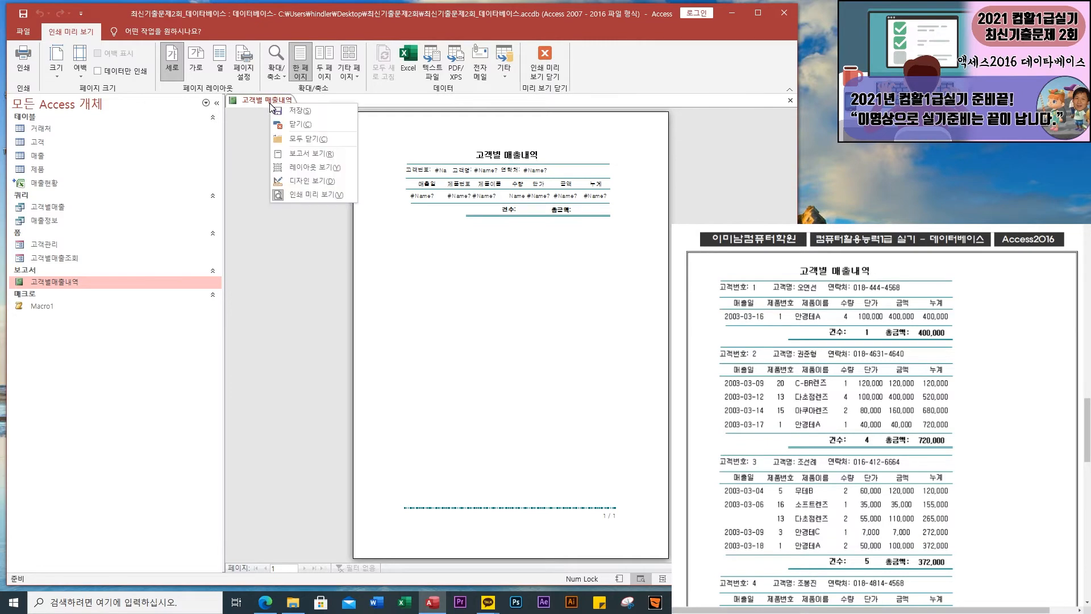
{"action": "left_click", "coordinate": [310, 181]}
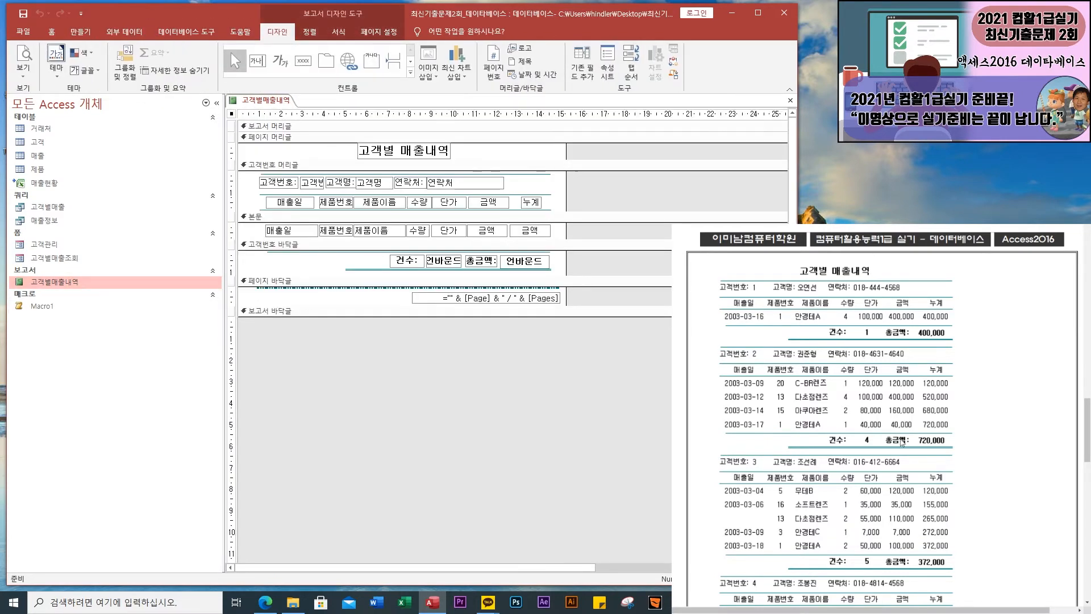
{"action": "scroll", "coordinate": [901, 442], "scroll_direction": "up", "scroll_amount": 10}
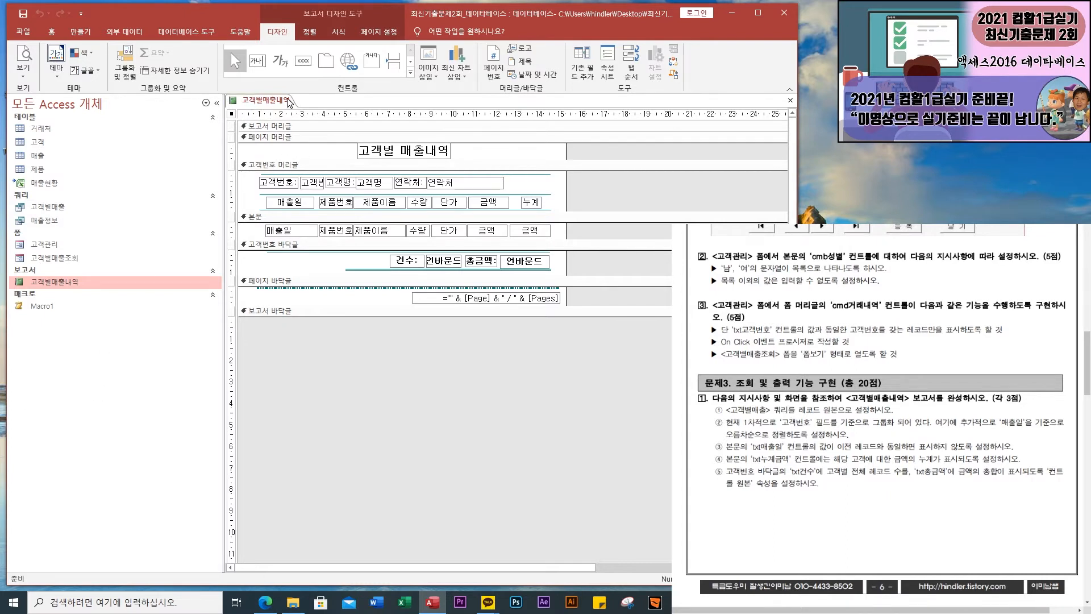
Set the 고객별매출내역 report's record source to the 고객별매출 query
{"action": "double_click", "coordinate": [230, 113]}
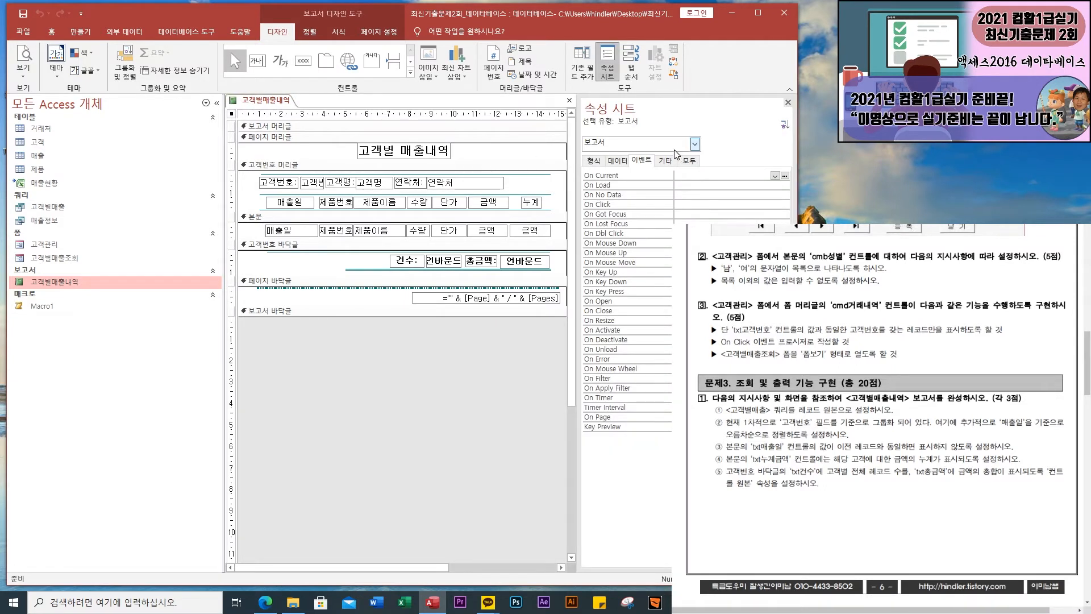
{"action": "left_click", "coordinate": [618, 161]}
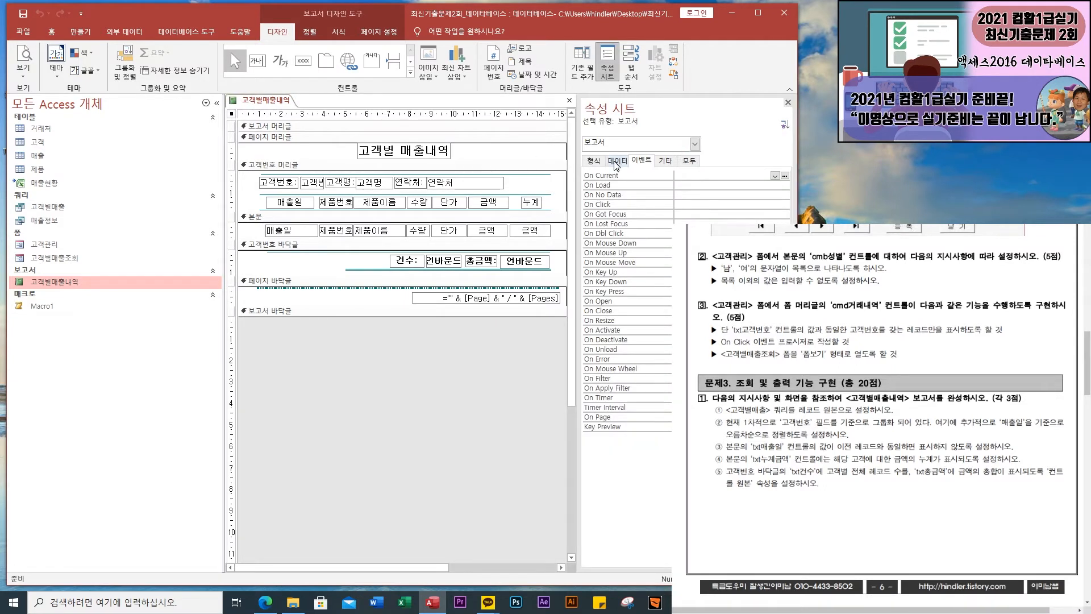
{"action": "left_click", "coordinate": [775, 176]}
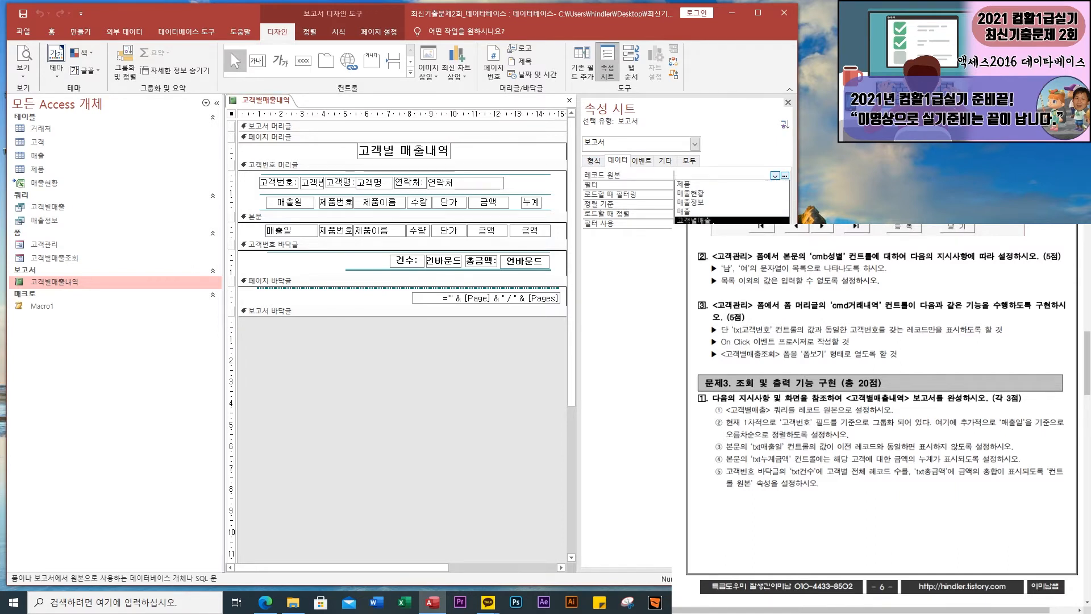
{"action": "left_click", "coordinate": [713, 220]}
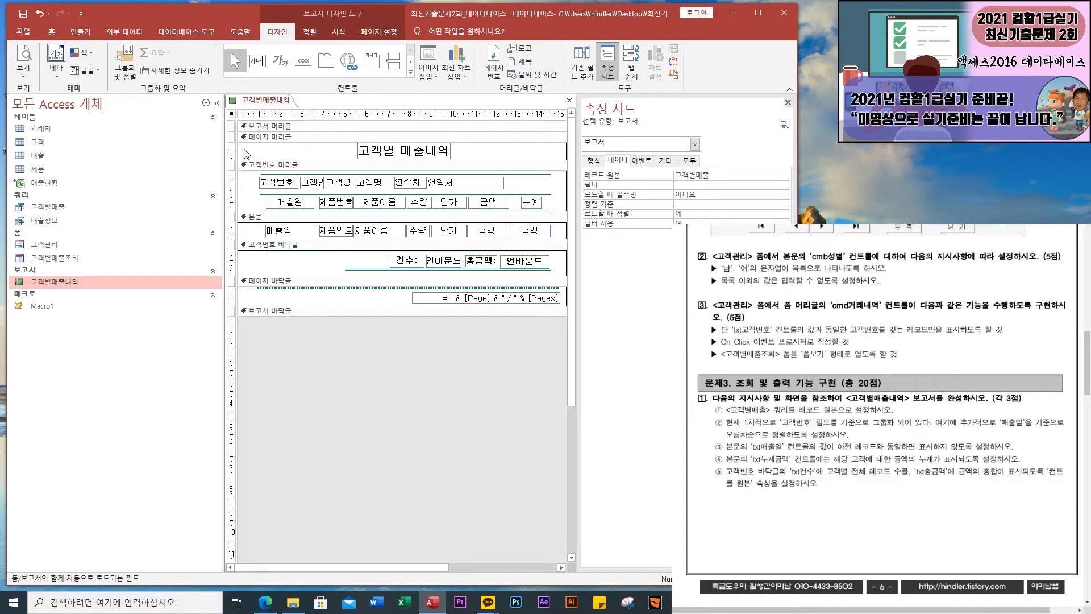
Check the report's data in Print Preview and return to Design view
{"action": "left_click", "coordinate": [22, 80]}
{"action": "left_click", "coordinate": [52, 118]}
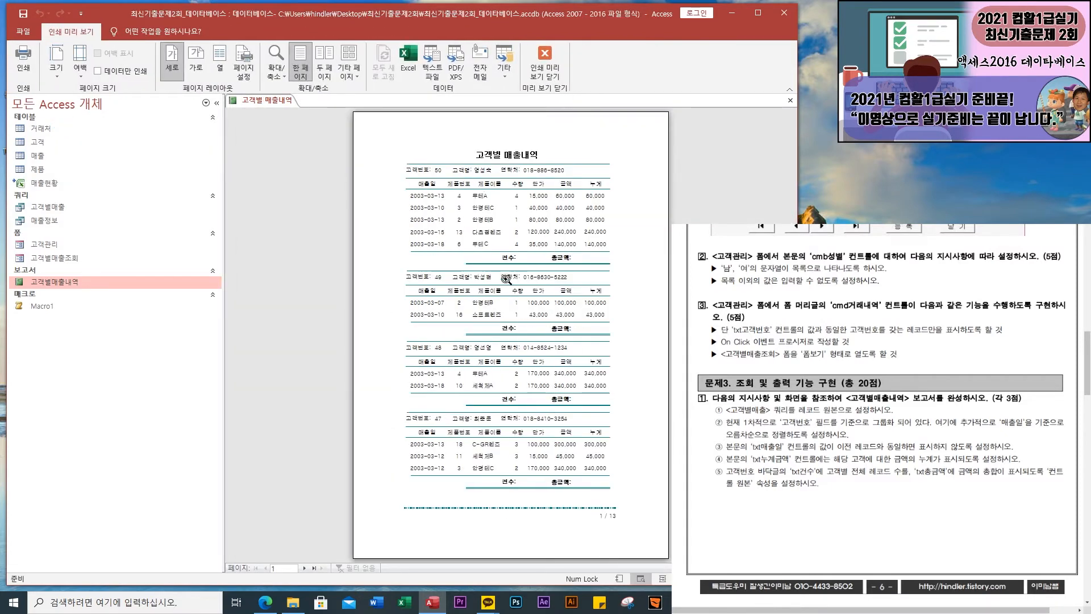
{"action": "right_click", "coordinate": [275, 103]}
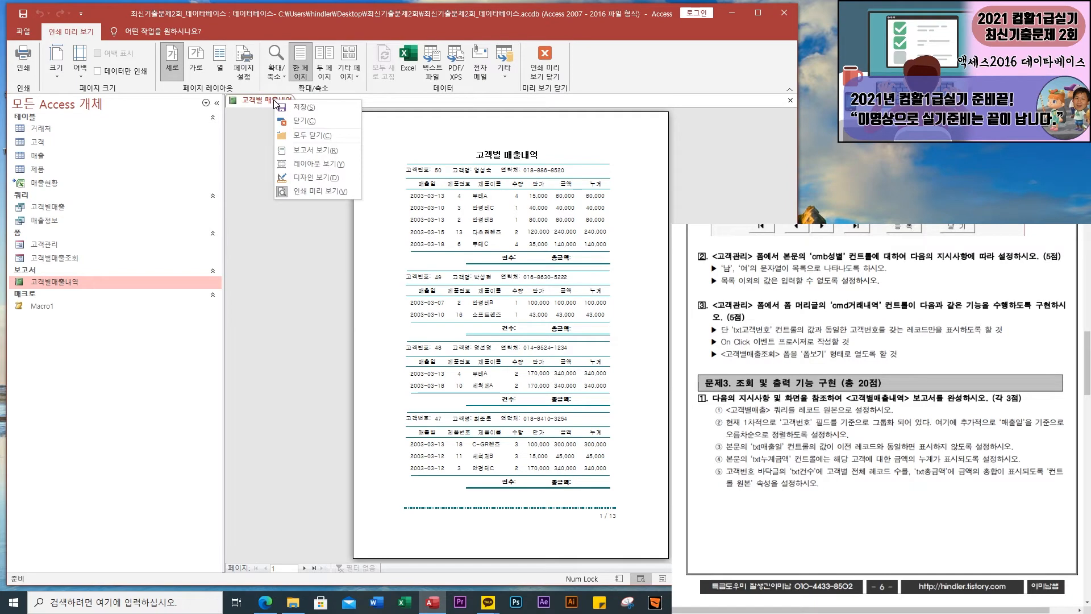
{"action": "left_click", "coordinate": [320, 179]}
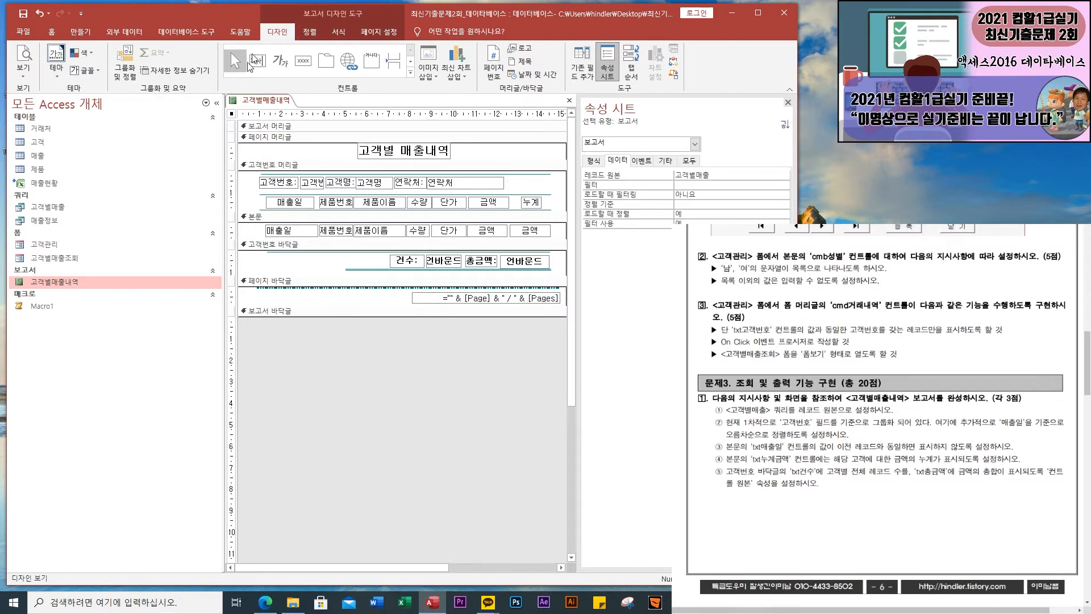
Add an ascending sort on 매출일 beneath the report's 고객번호 grouping, and close the grouping and property panes
{"action": "right_click", "coordinate": [239, 197]}
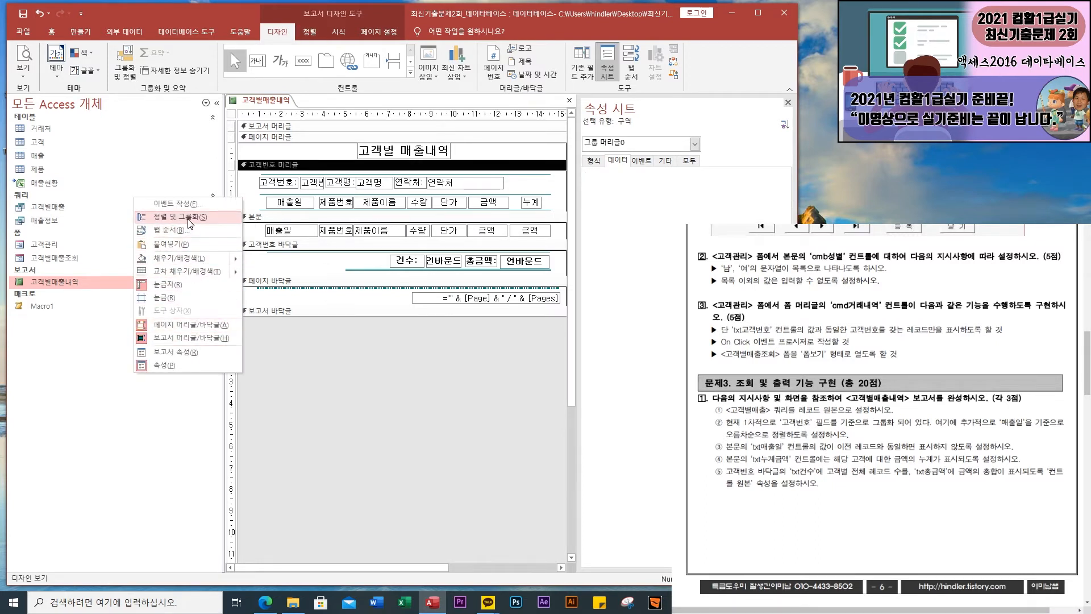
{"action": "left_click", "coordinate": [127, 64]}
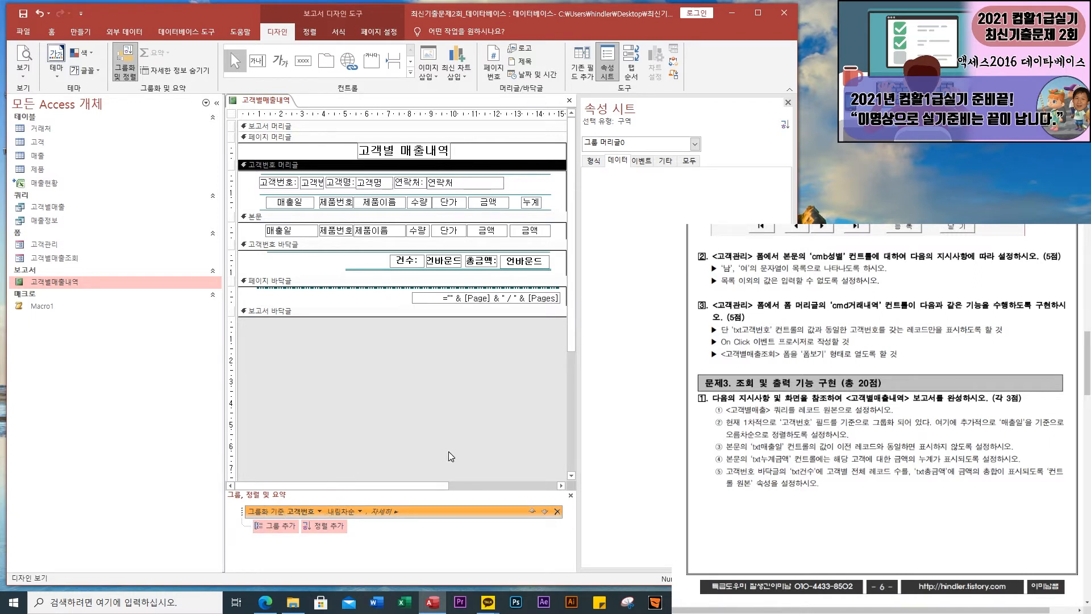
{"action": "scroll", "coordinate": [452, 458], "scroll_direction": "down", "scroll_amount": 2}
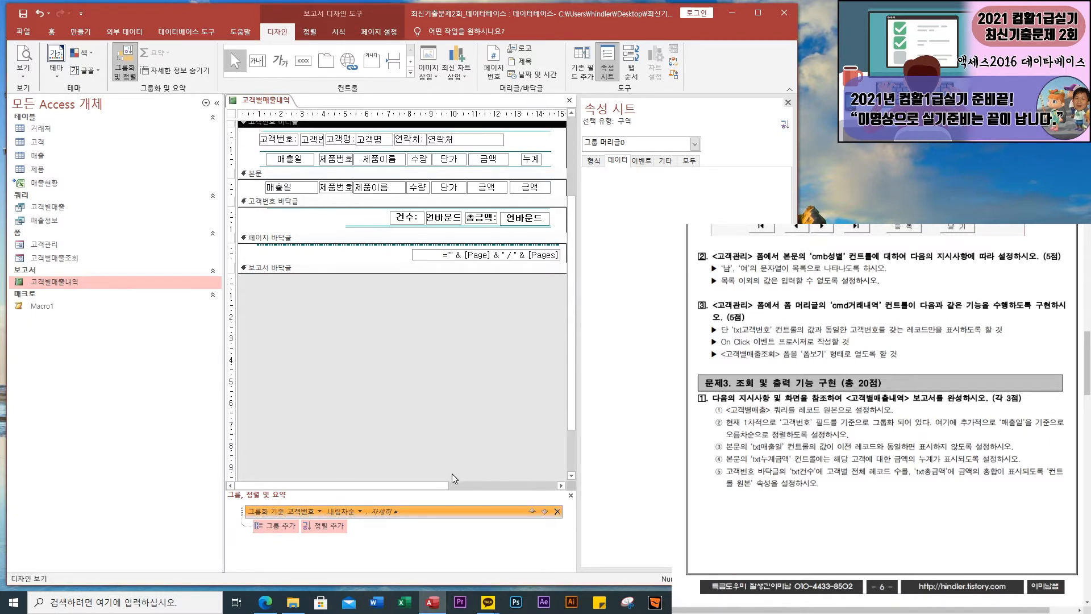
{"action": "left_click", "coordinate": [324, 529]}
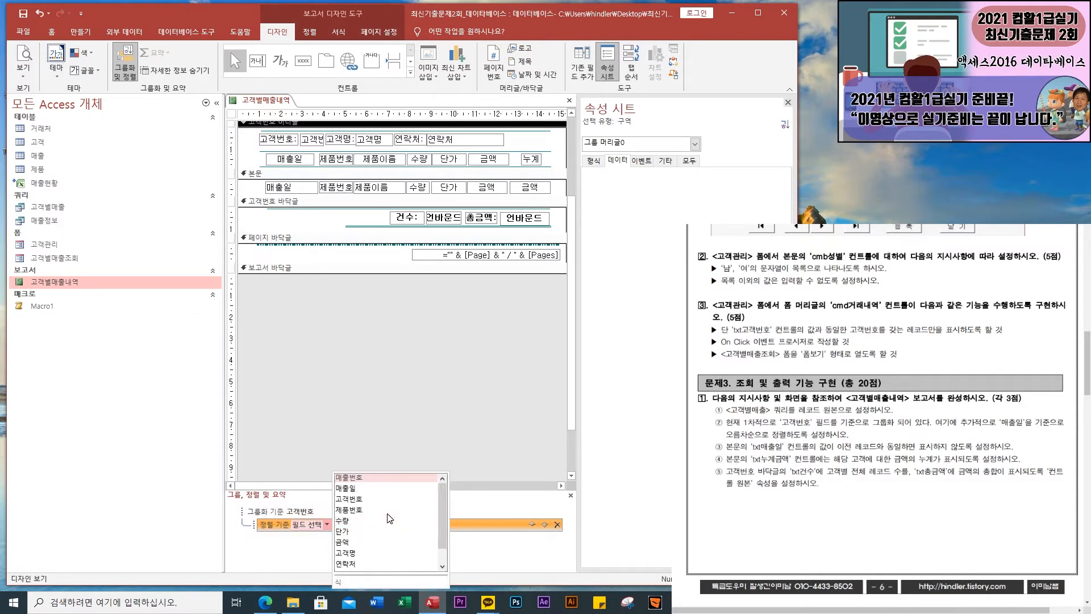
{"action": "left_click", "coordinate": [355, 488]}
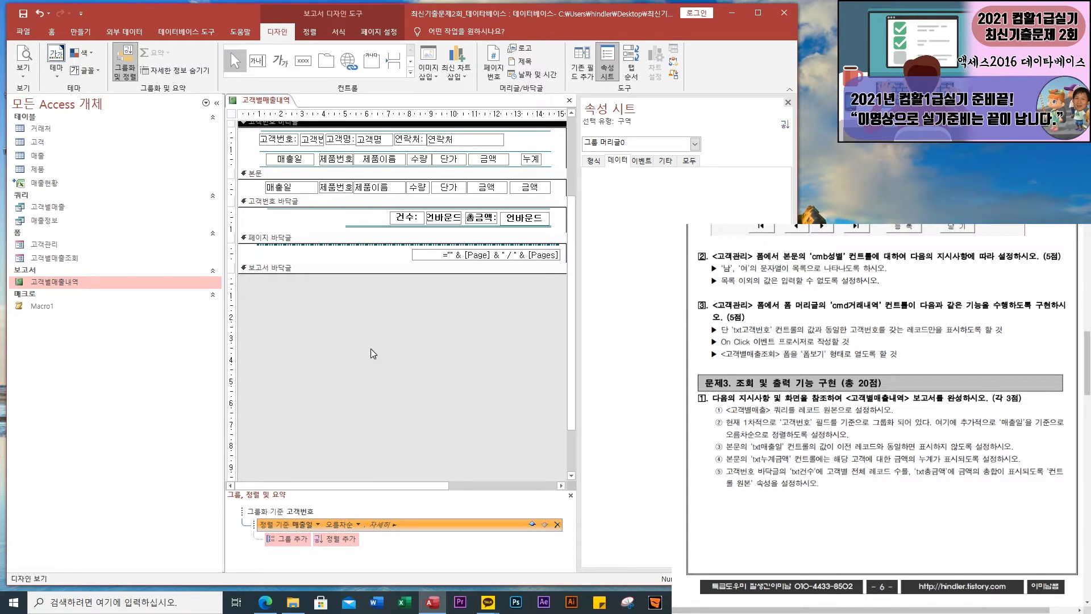
{"action": "left_click", "coordinate": [570, 496]}
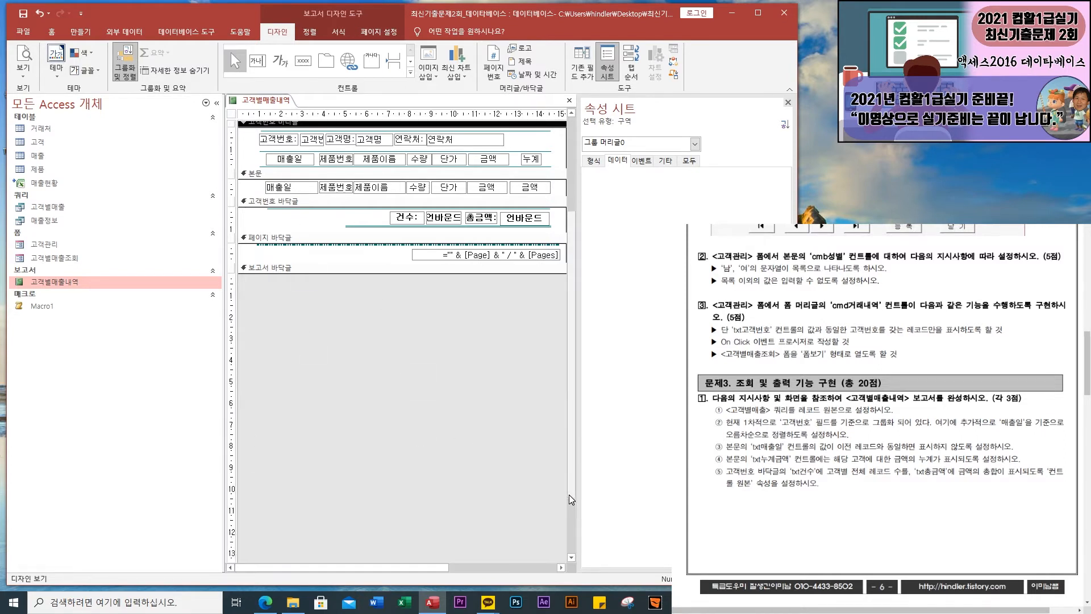
{"action": "left_click", "coordinate": [788, 102]}
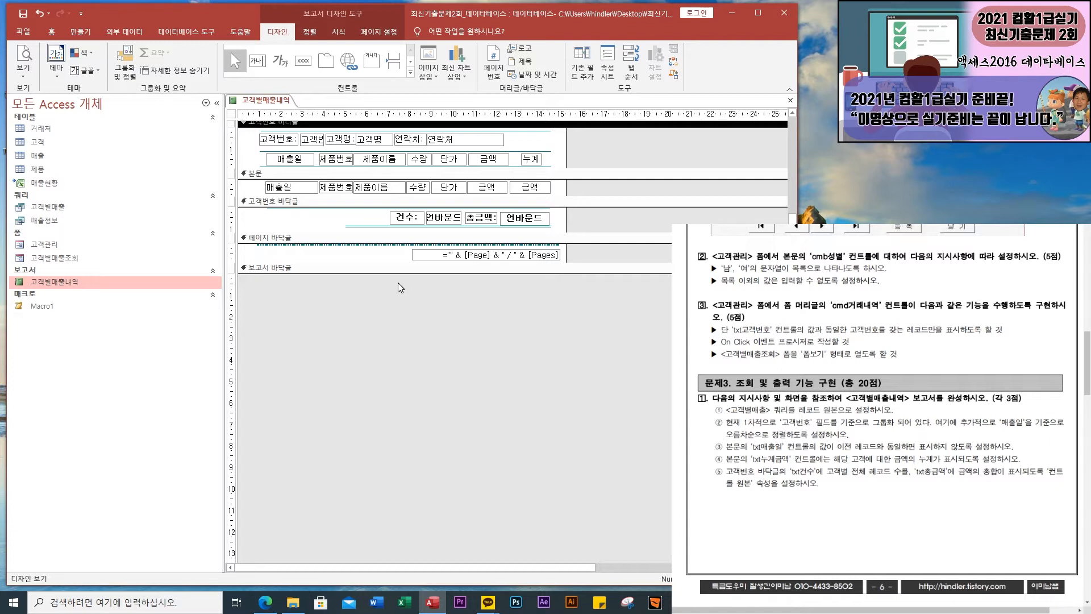
Turn on duplicate hiding (중복 내용 숨기기) for the txt매출일 text box in the report's detail section
{"action": "left_click", "coordinate": [284, 190]}
{"action": "double_click", "coordinate": [278, 191]}
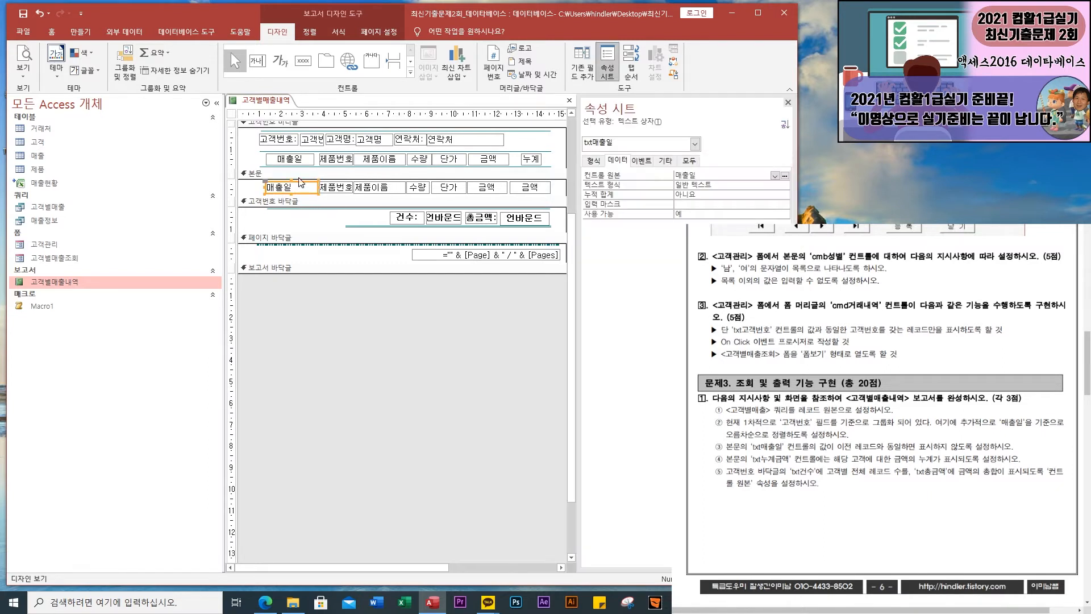
{"action": "left_click", "coordinate": [593, 161]}
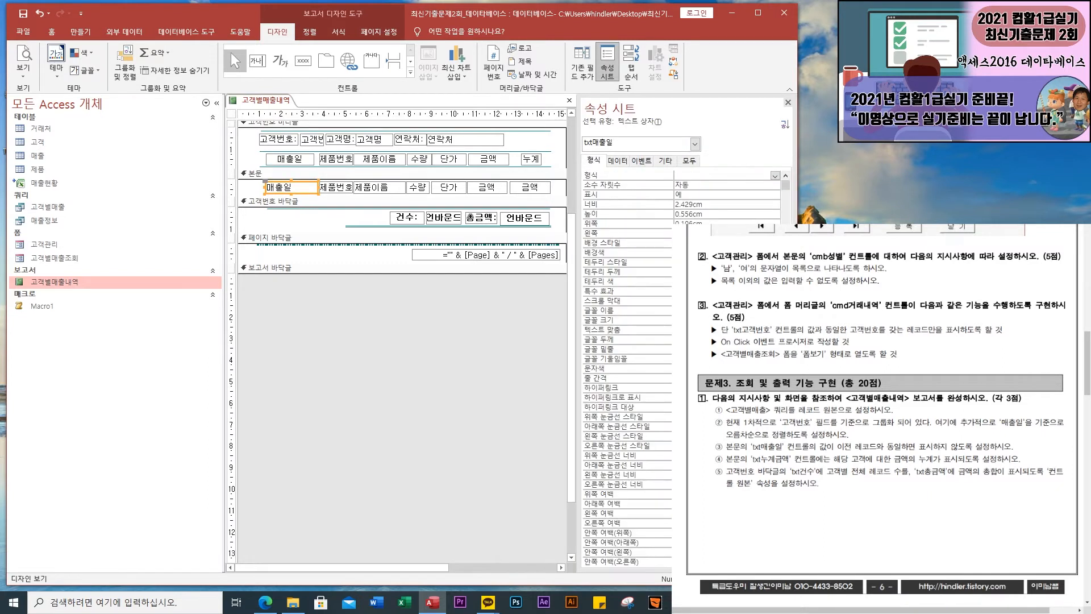
{"action": "left_click_drag", "start_coordinate": [788, 185], "coordinate": [788, 523]}
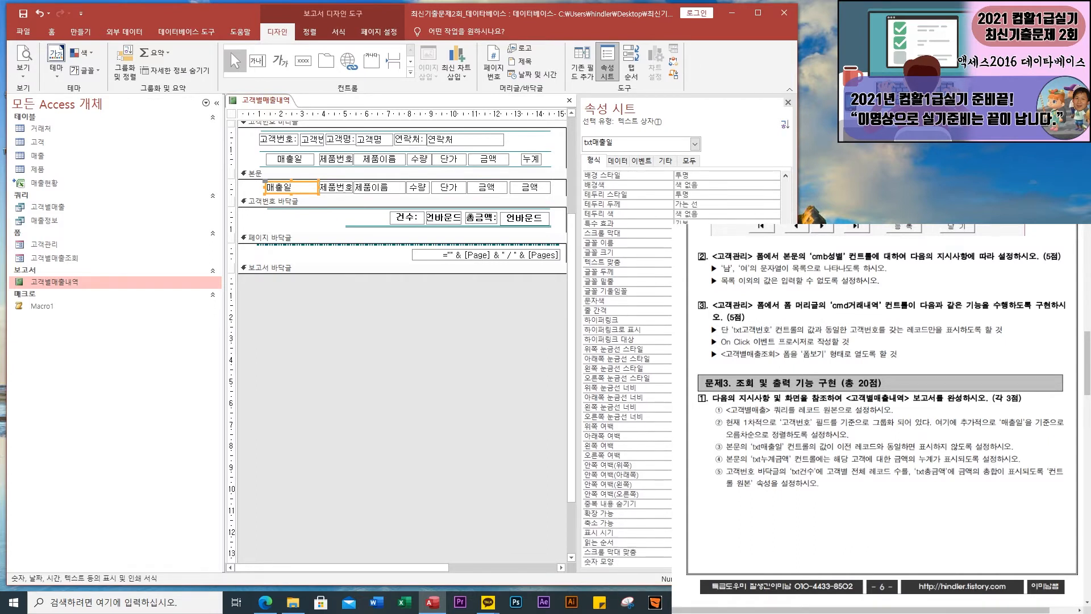
{"action": "left_click", "coordinate": [623, 505]}
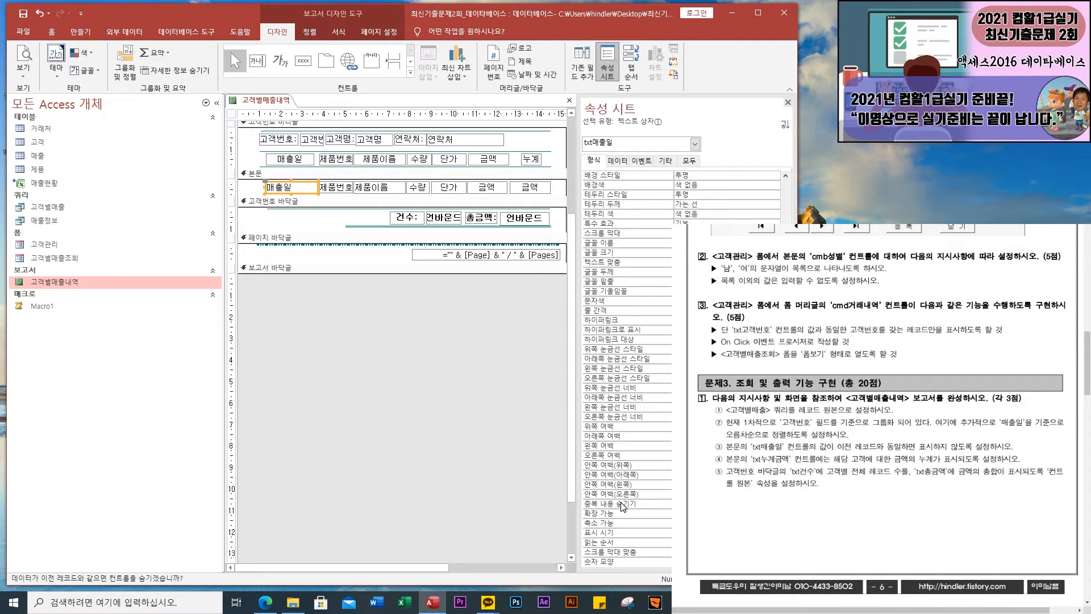
{"action": "key", "text": "Down"}
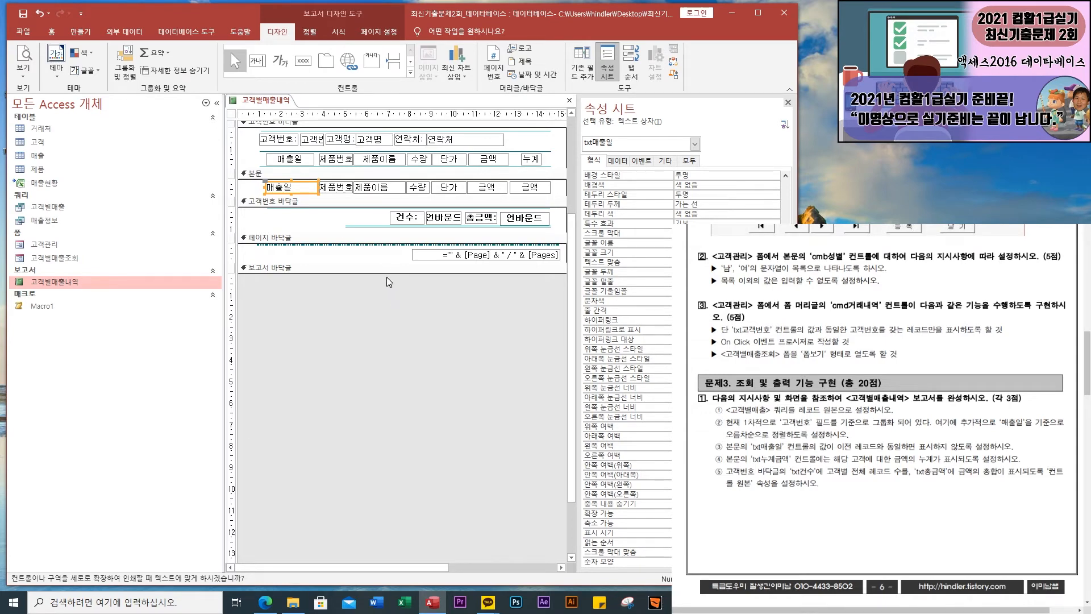
Set the running sum (누적 합계) of the detail section's txt누계금액 text box to 그룹, and save the report
{"action": "left_click", "coordinate": [518, 218]}
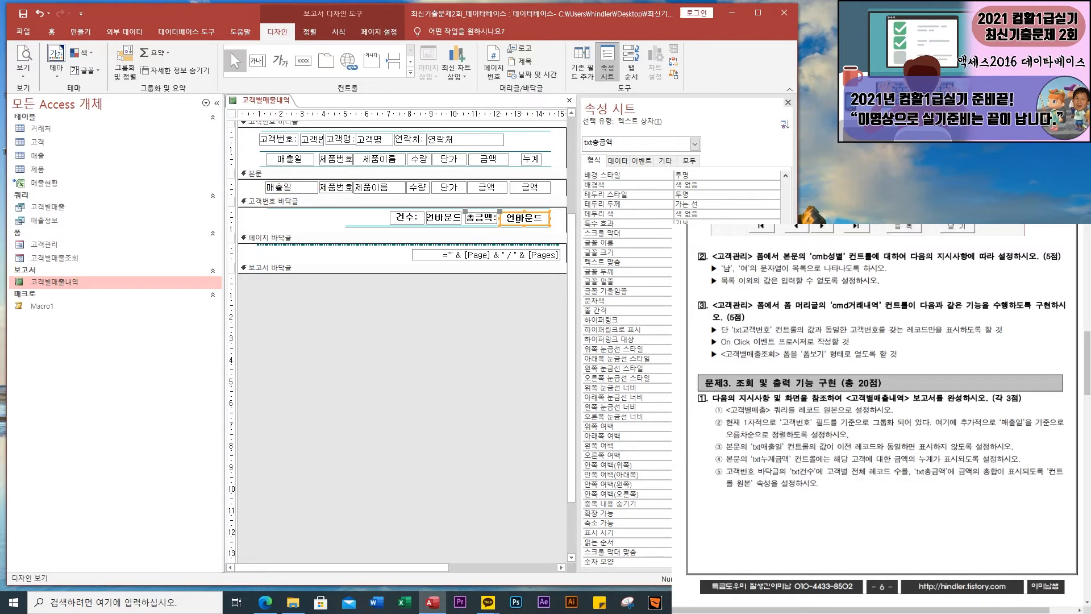
{"action": "left_click", "coordinate": [530, 160]}
{"action": "left_click", "coordinate": [526, 193]}
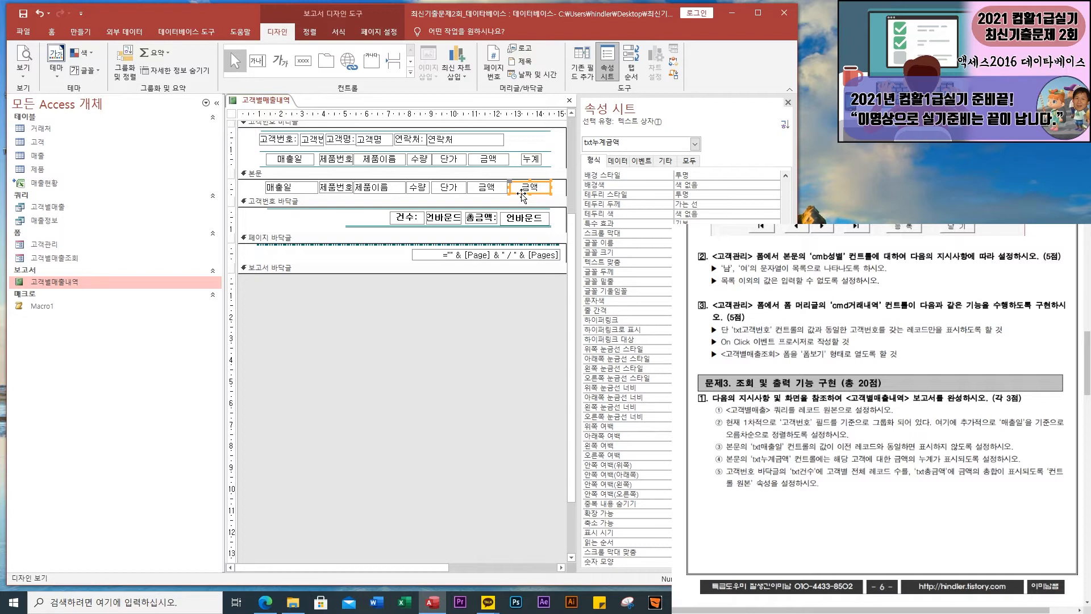
{"action": "left_click", "coordinate": [617, 161]}
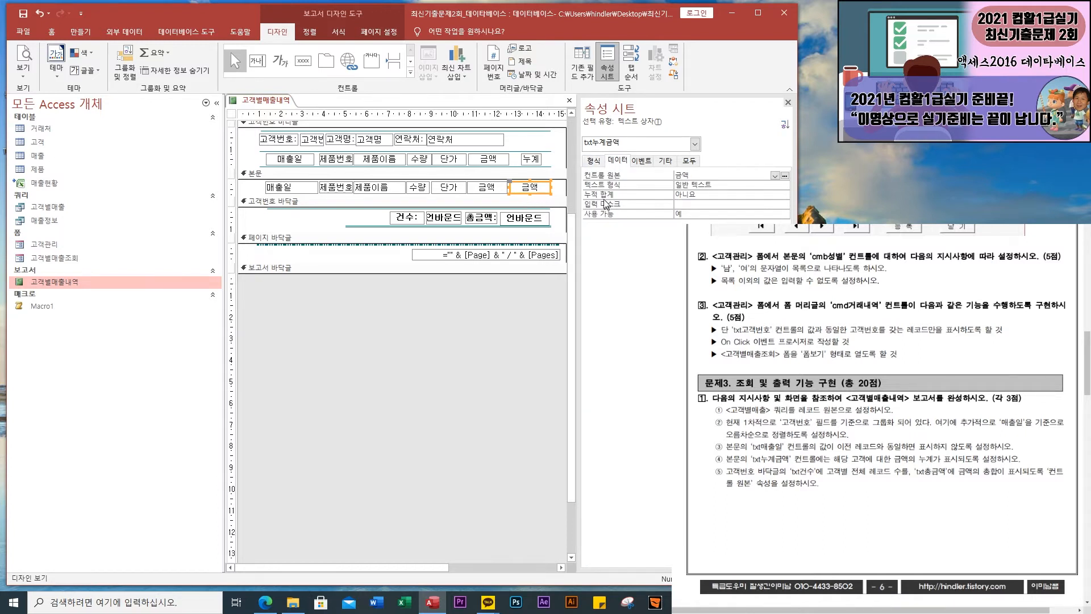
{"action": "left_click", "coordinate": [723, 194]}
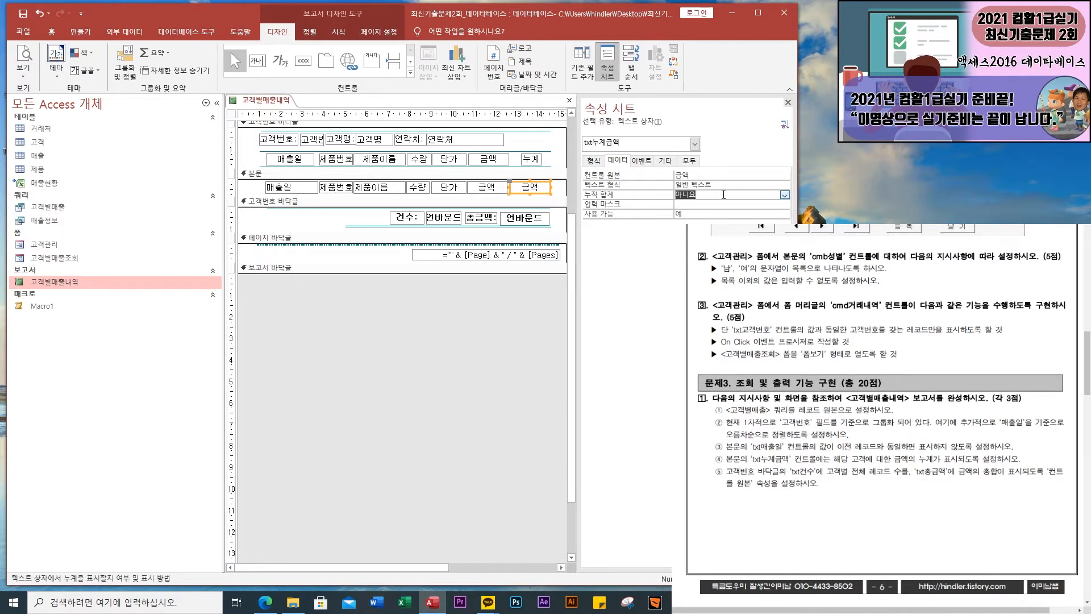
{"action": "left_click", "coordinate": [785, 195]}
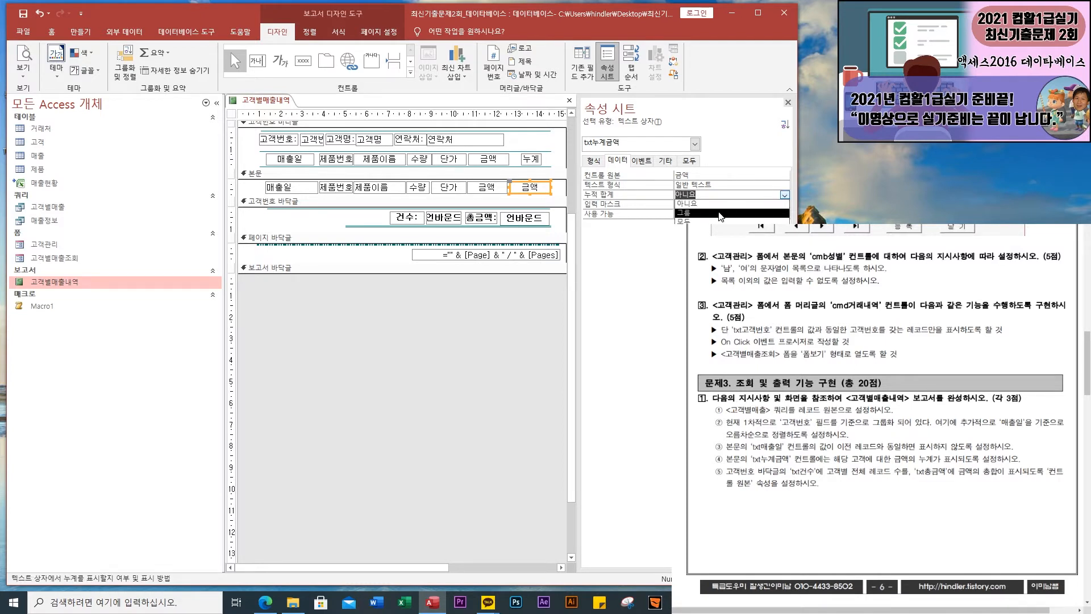
{"action": "left_click", "coordinate": [721, 213]}
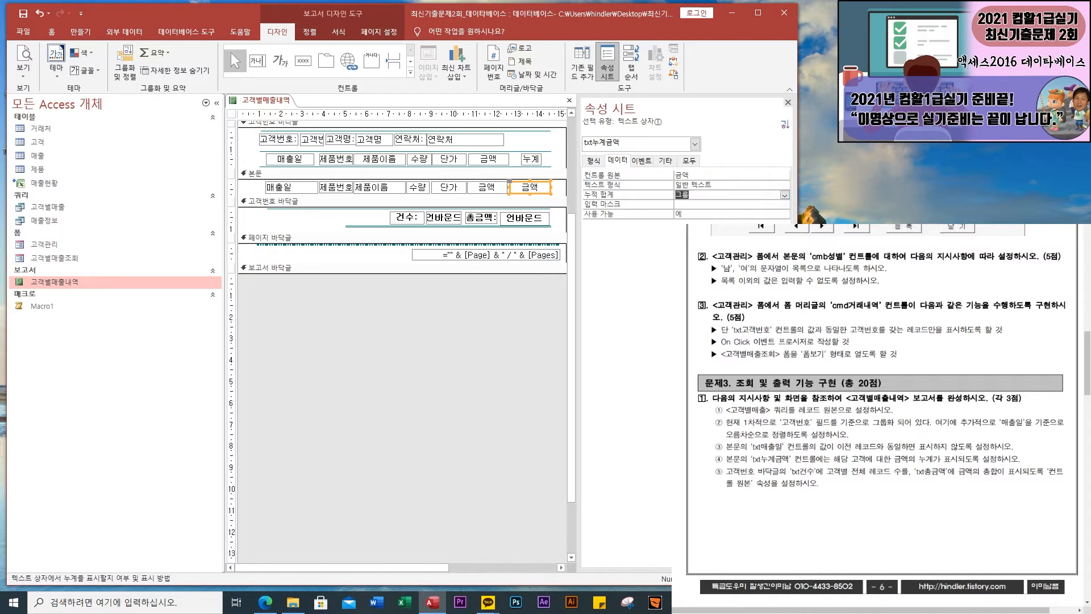
{"action": "left_click", "coordinate": [701, 204]}
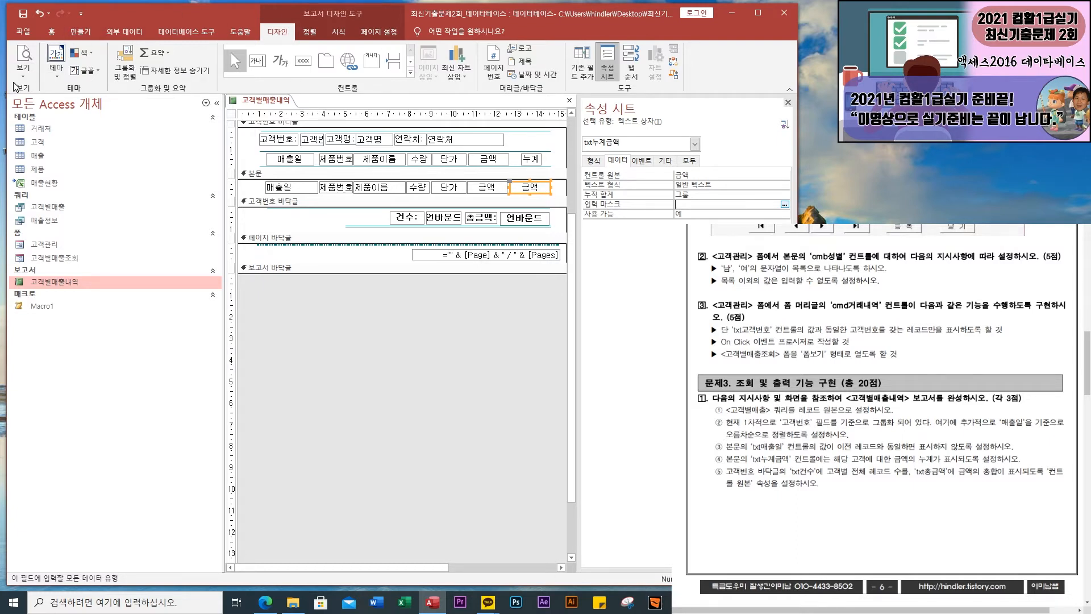
{"action": "left_click", "coordinate": [23, 14]}
Check the duplicate hiding and running totals in Print Preview, and review the grouping and sorting settings in Design view
{"action": "left_click", "coordinate": [23, 68]}
{"action": "left_click", "coordinate": [53, 118]}
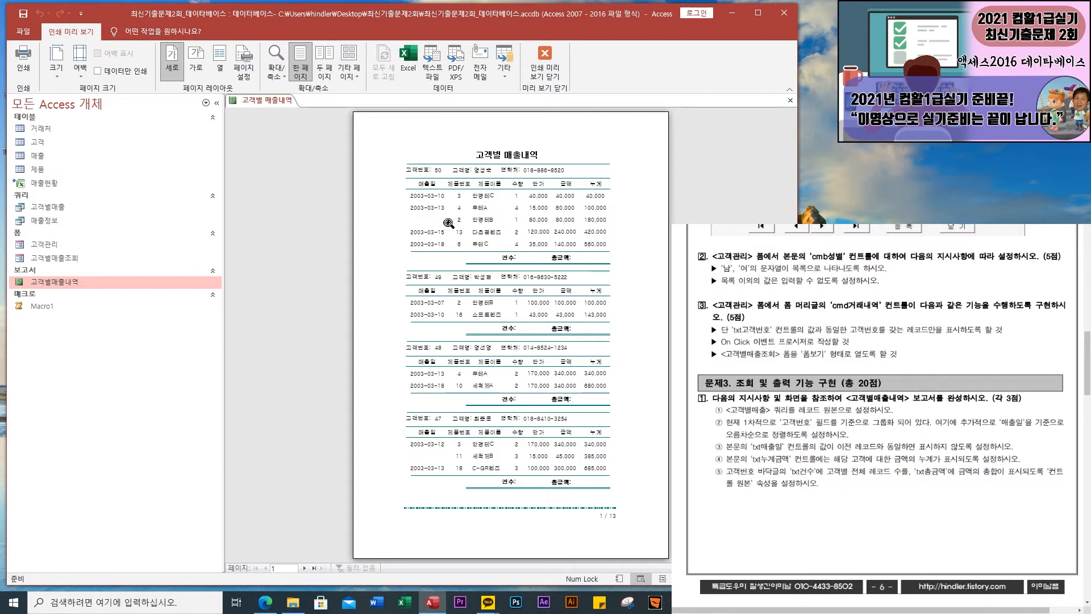
{"action": "left_click", "coordinate": [544, 59]}
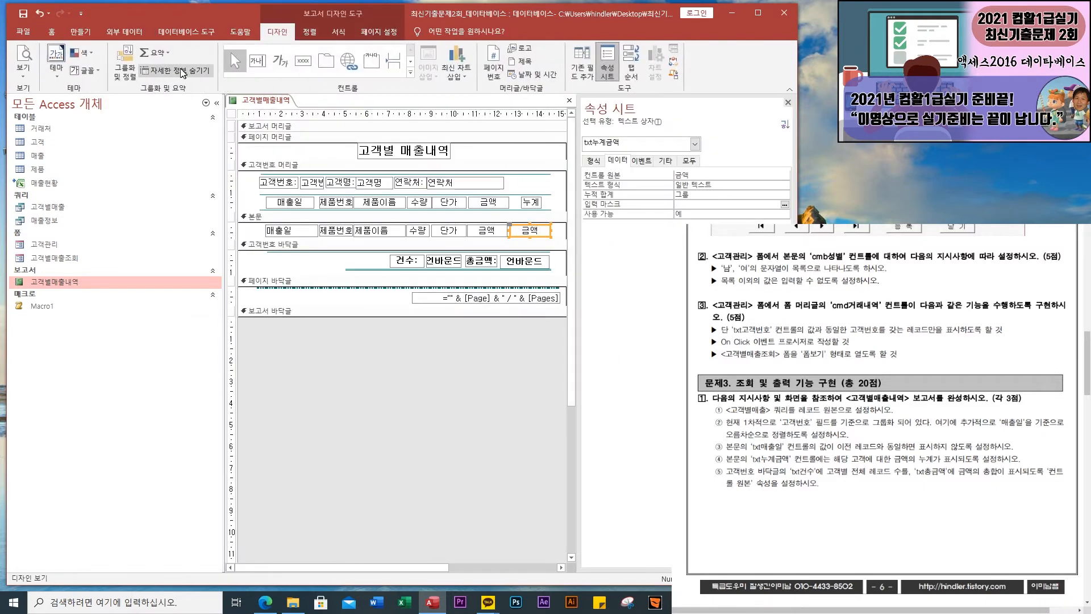
{"action": "left_click", "coordinate": [125, 64]}
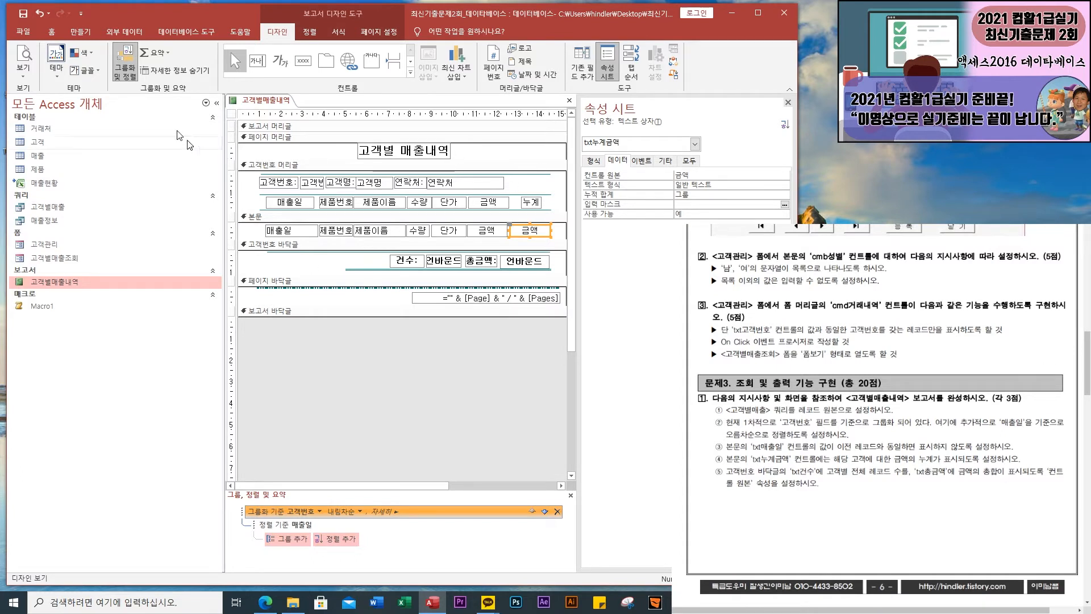
{"action": "left_click", "coordinate": [125, 61]}
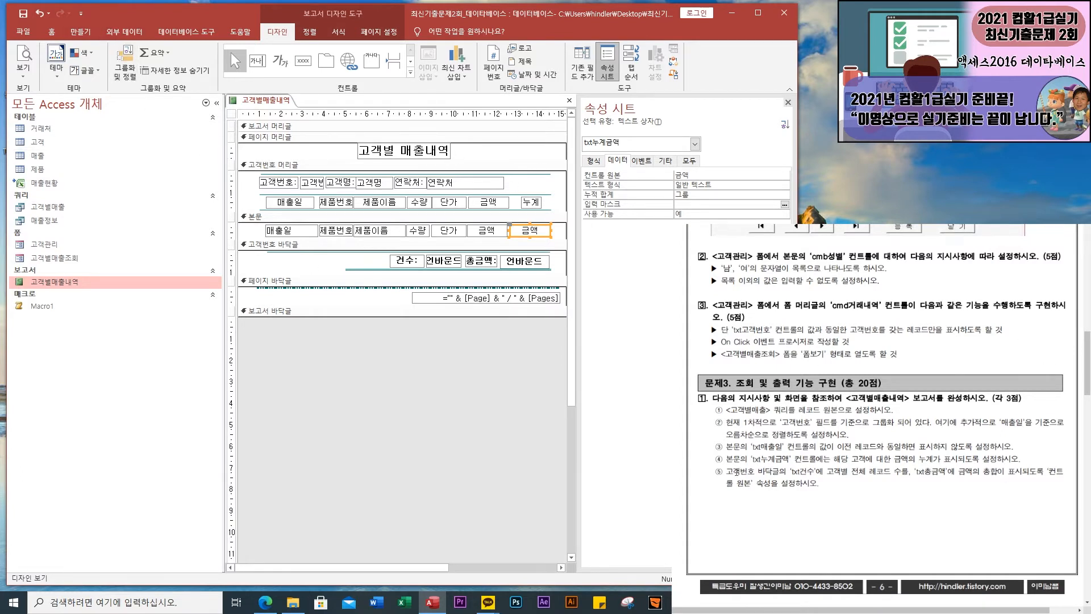
Set the control source of txt건수 in the 고객번호 footer to =Count(*)
{"action": "left_click", "coordinate": [440, 265]}
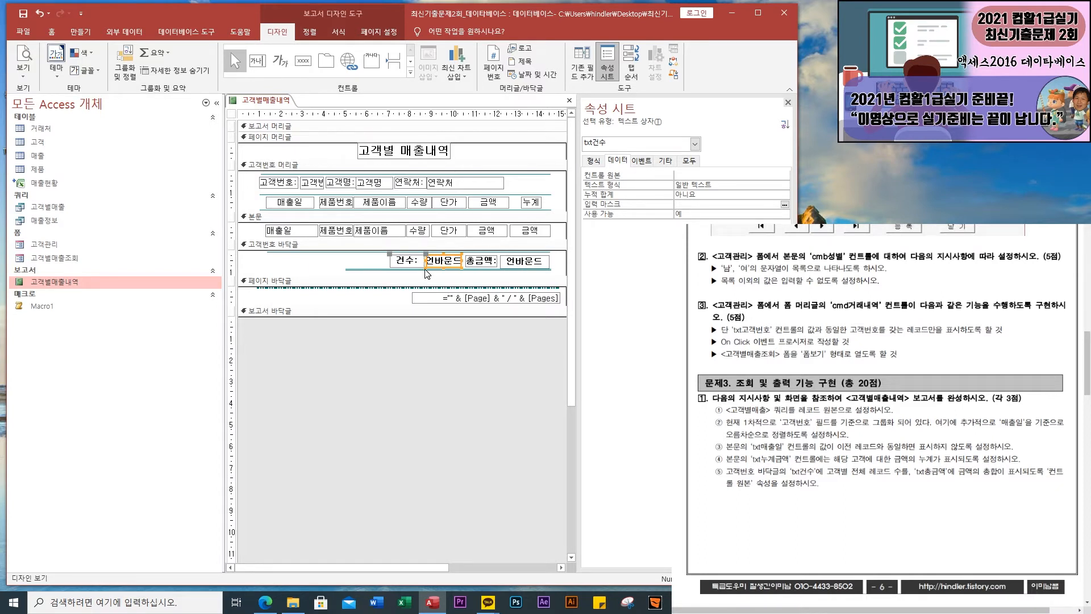
{"action": "left_click", "coordinate": [686, 175]}
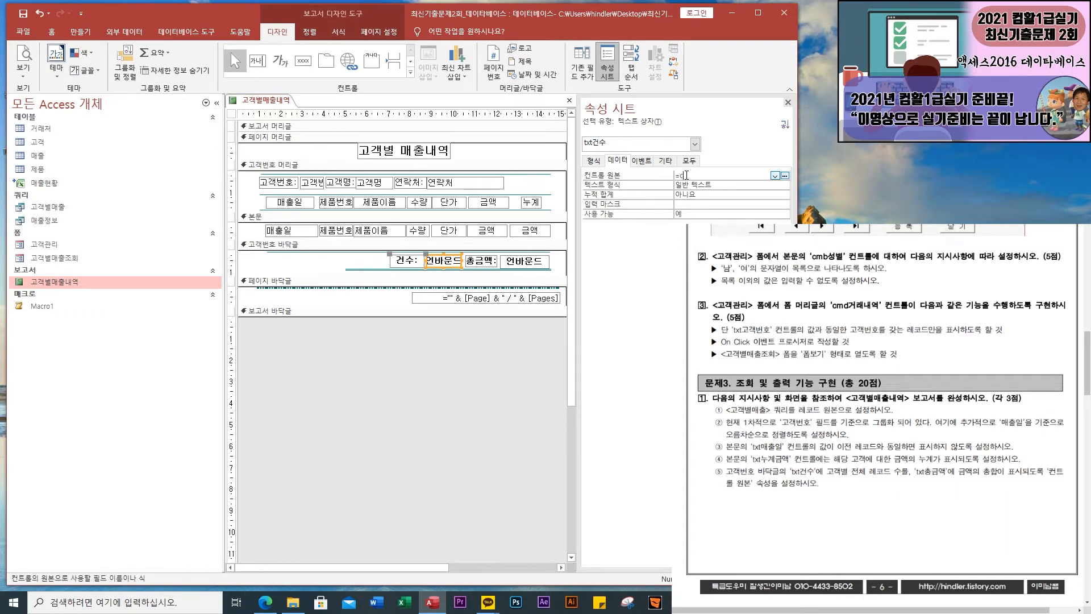
{"action": "type", "text": "ount(*"}
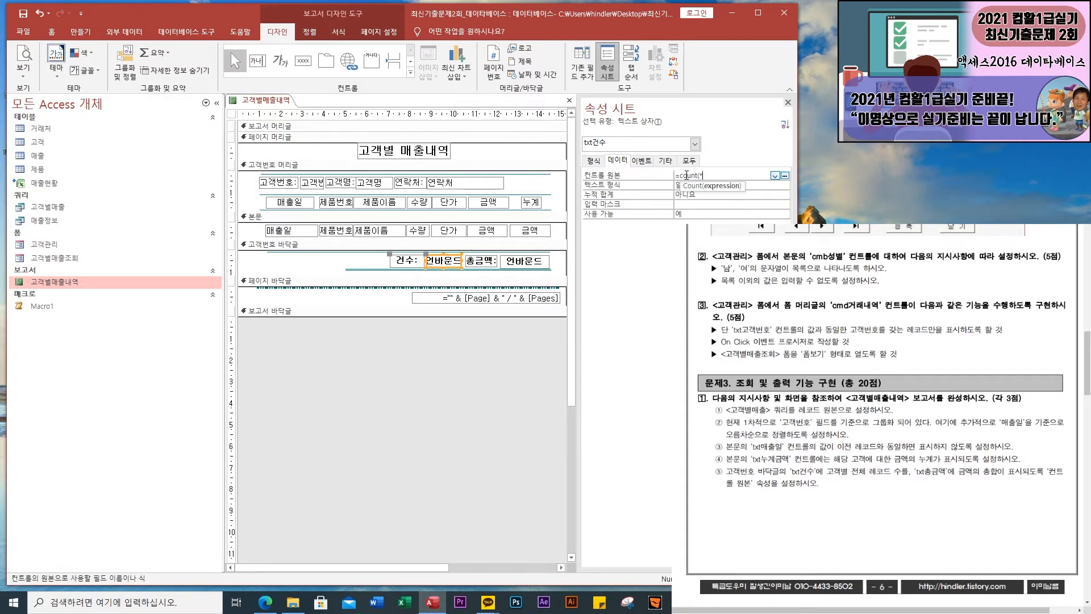
{"action": "type", "text": ")"}
{"action": "key", "text": "Return"}
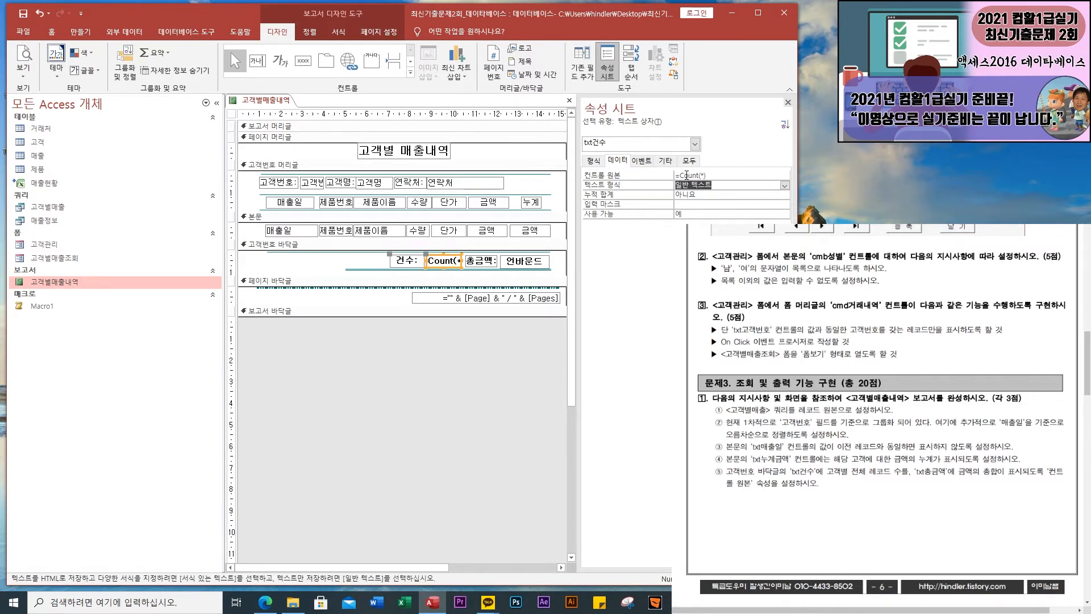
Set the control source of txt총금액 in the 고객번호 footer to =Sum([금액])
{"action": "left_click", "coordinate": [518, 262]}
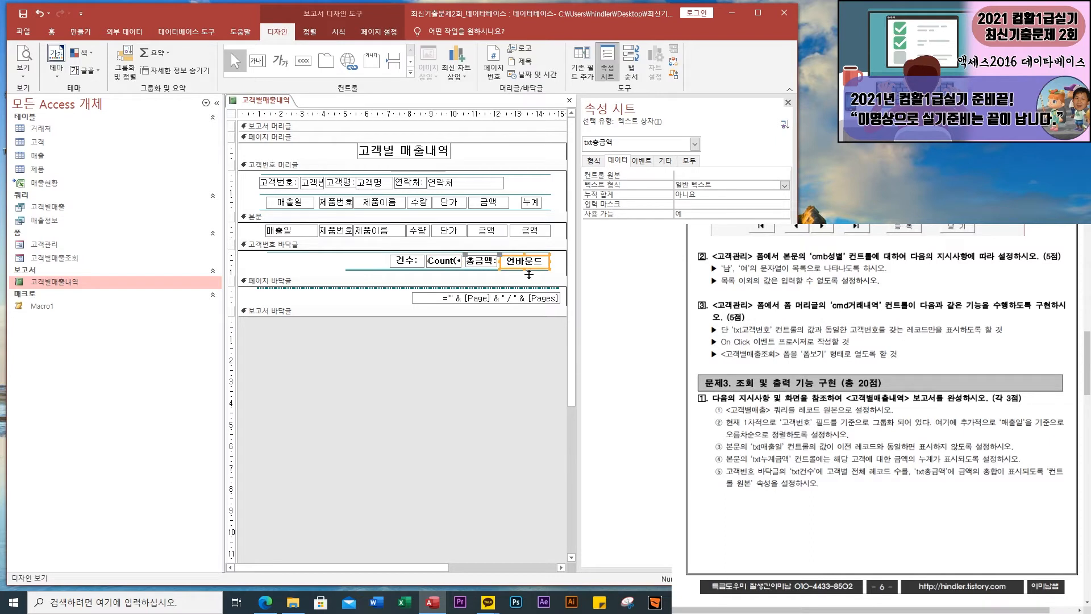
{"action": "left_click", "coordinate": [698, 174]}
{"action": "type", "text": "=s"}
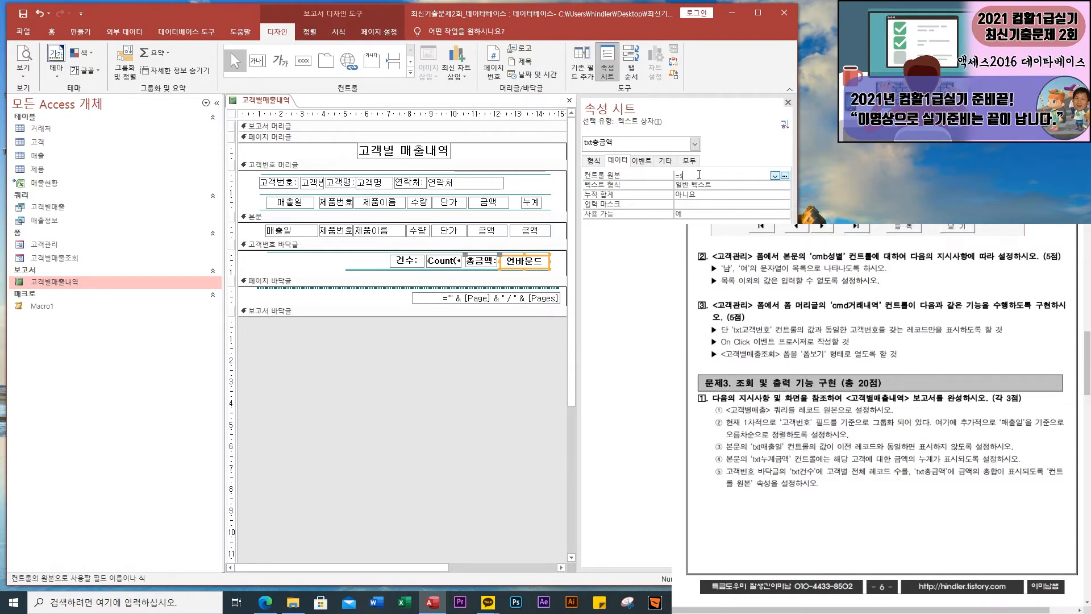
{"action": "type", "text": "um(rmad"}
{"action": "key", "text": "BackSpace"}
{"action": "key", "text": "BackSpace"}
{"action": "key", "text": "BackSpace"}
{"action": "key", "text": "BackSpace"}
{"action": "key", "text": "Hangul"}
{"action": "type", "text": "ㄱ금액)"}
{"action": "key", "text": "Return"}
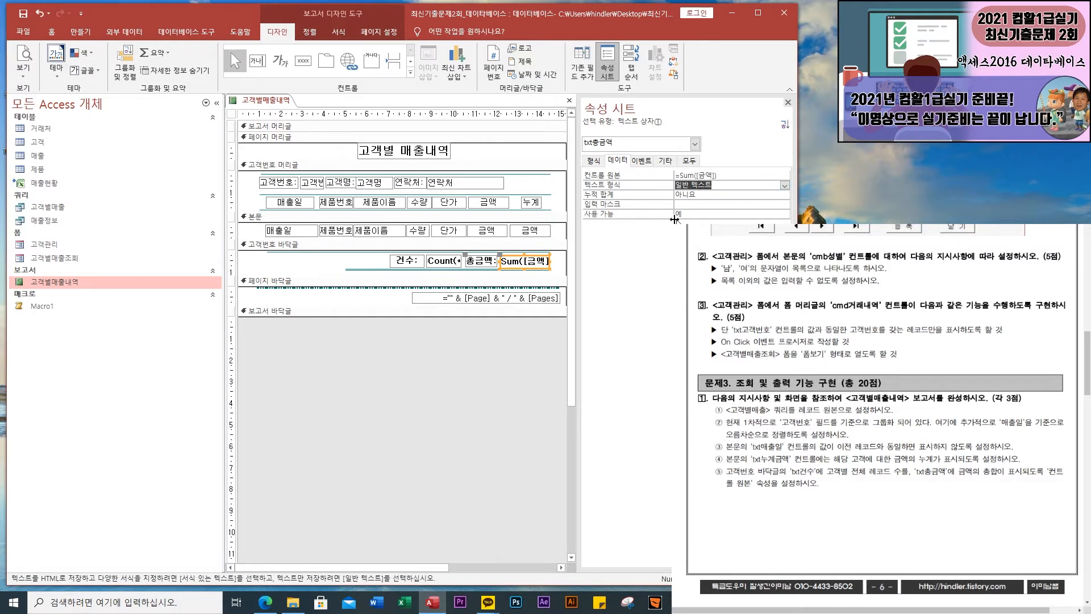
Compare the report's Print Preview with the exam's sample output, read the following question, and close the report
{"action": "left_click", "coordinate": [25, 69]}
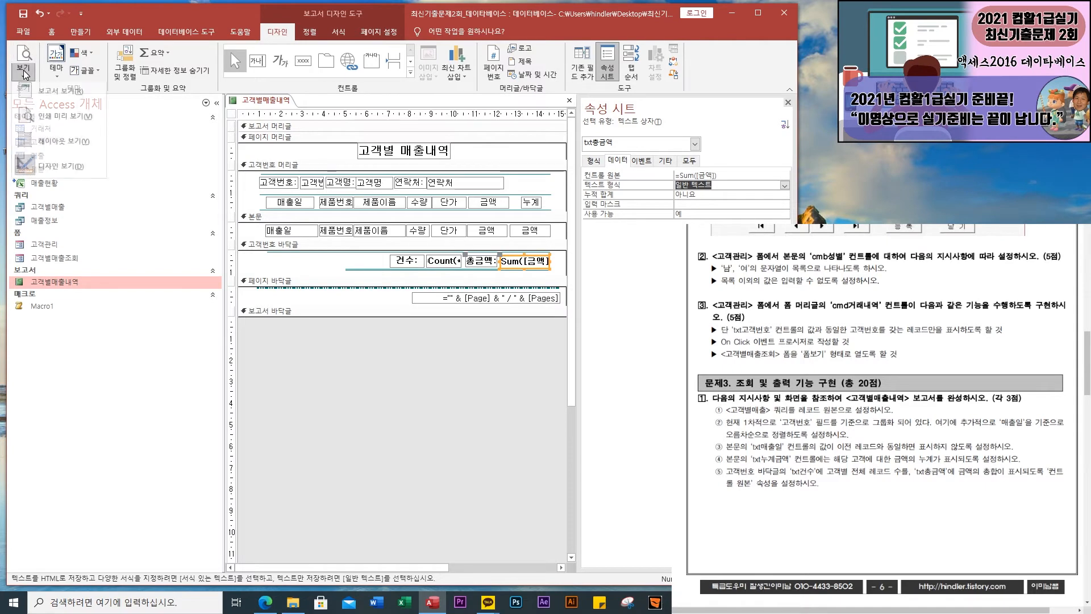
{"action": "left_click", "coordinate": [57, 121]}
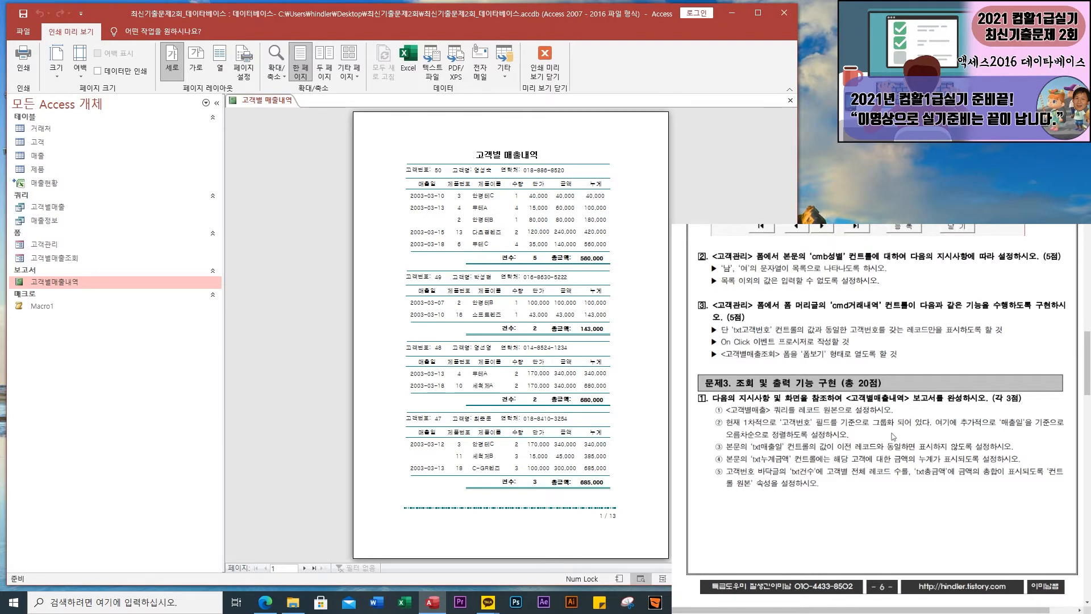
{"action": "scroll", "coordinate": [893, 436], "scroll_direction": "down", "scroll_amount": 6}
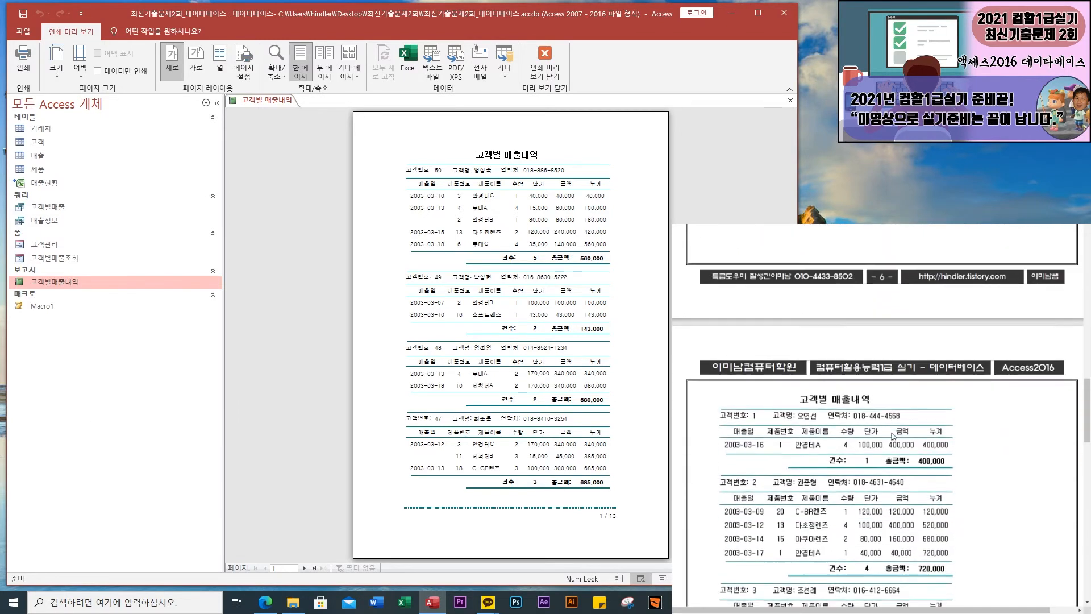
{"action": "scroll", "coordinate": [893, 436], "scroll_direction": "down", "scroll_amount": 10}
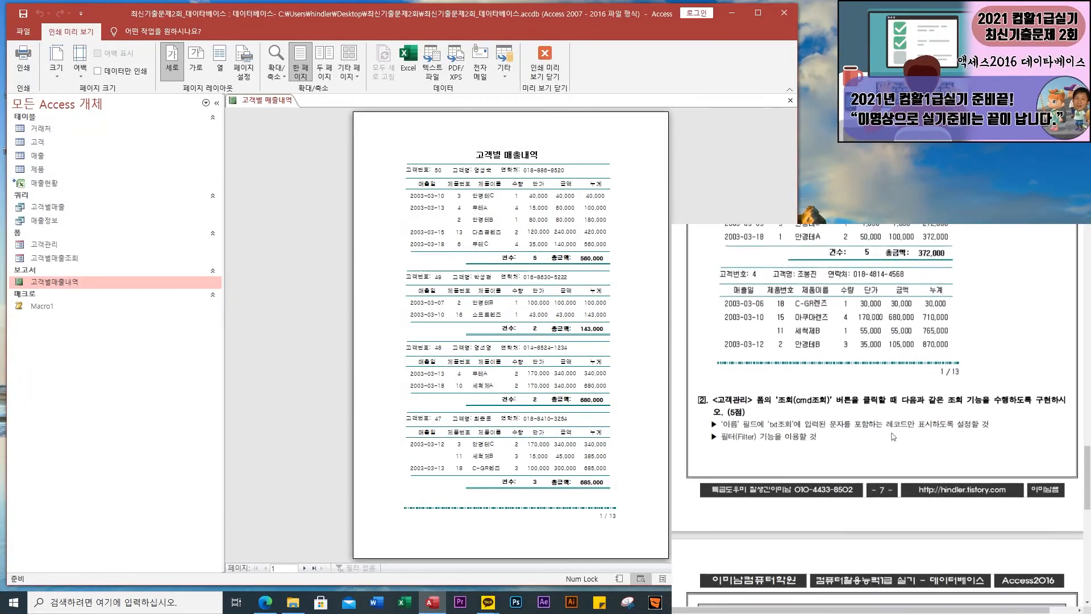
{"action": "scroll", "coordinate": [893, 436], "scroll_direction": "down", "scroll_amount": 3}
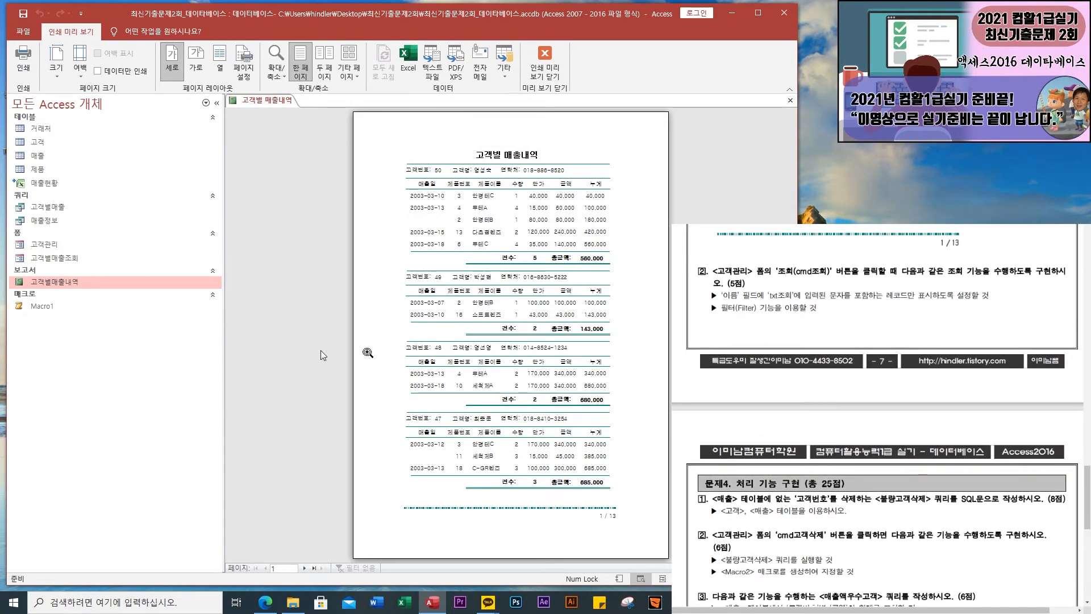
{"action": "left_click", "coordinate": [546, 51]}
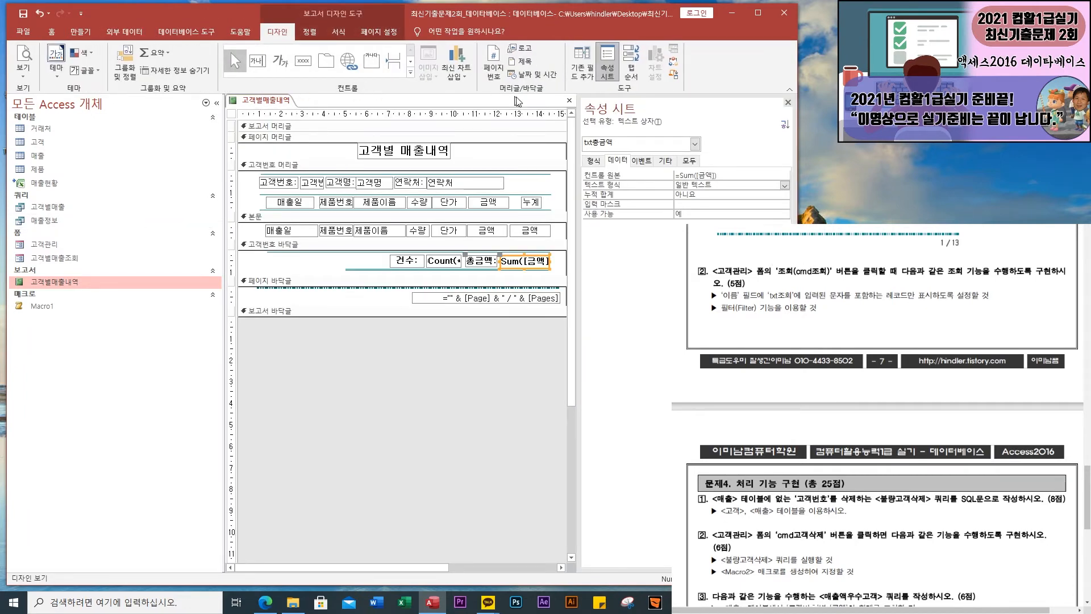
{"action": "left_click", "coordinate": [571, 101]}
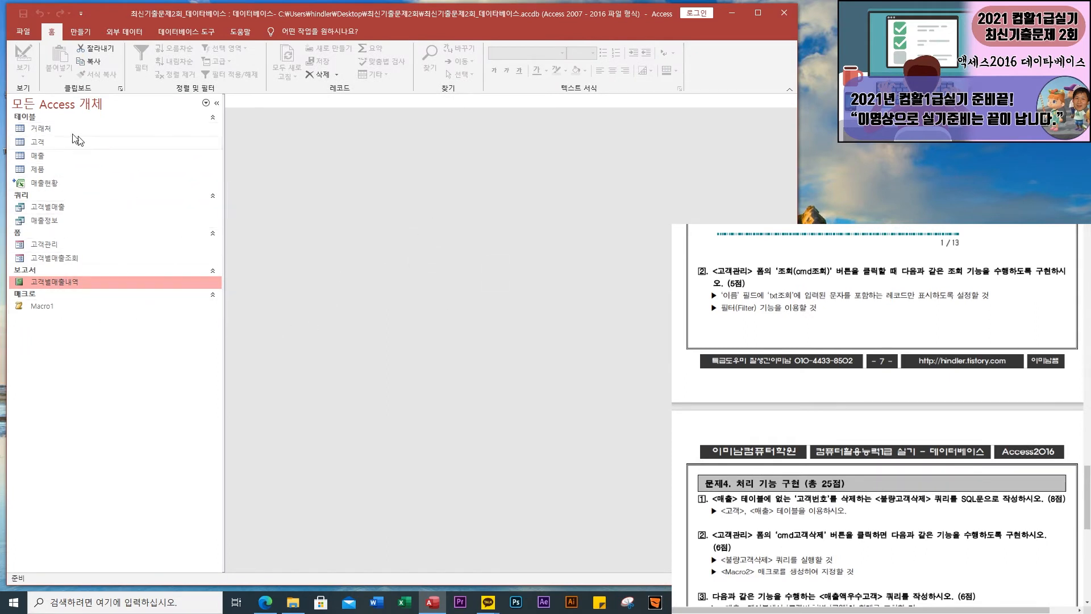
Open the 고객관리 form and try its 조회 button
{"action": "double_click", "coordinate": [53, 244]}
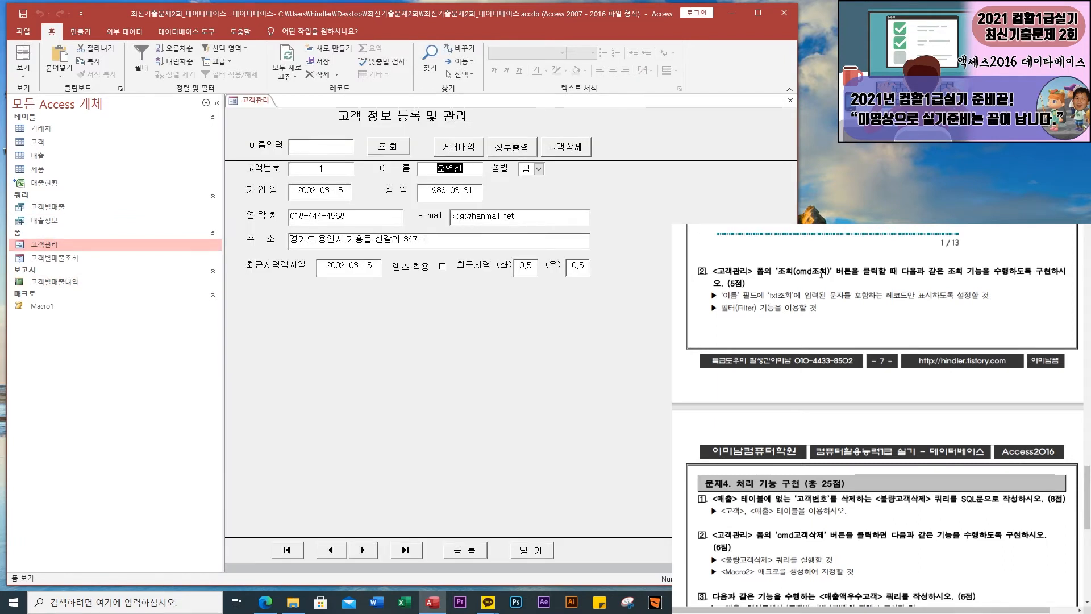
{"action": "left_click", "coordinate": [384, 148]}
{"action": "left_click", "coordinate": [384, 150]}
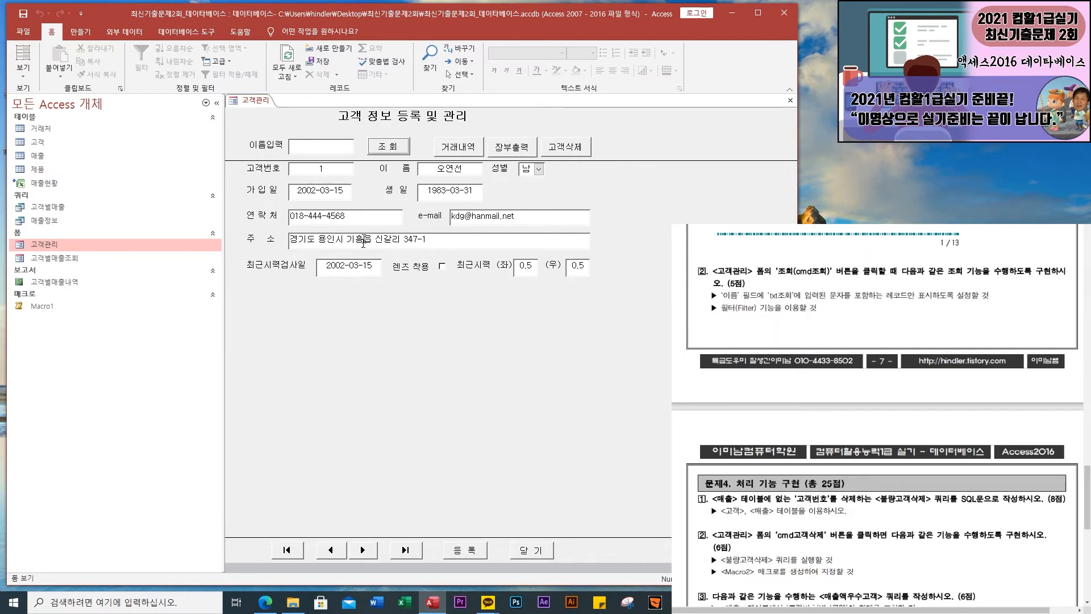
{"action": "left_click", "coordinate": [388, 149]}
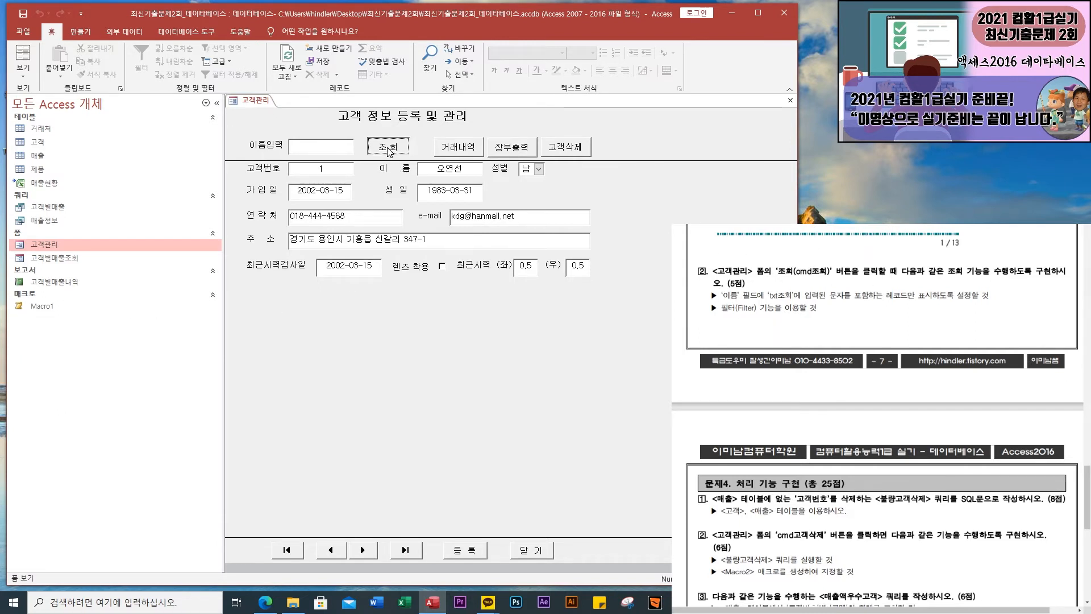
Open the 고객관리 form in Design view and create an On Click event procedure for the cmd조회 button with the code builder
{"action": "left_click", "coordinate": [23, 71]}
{"action": "left_click", "coordinate": [68, 167]}
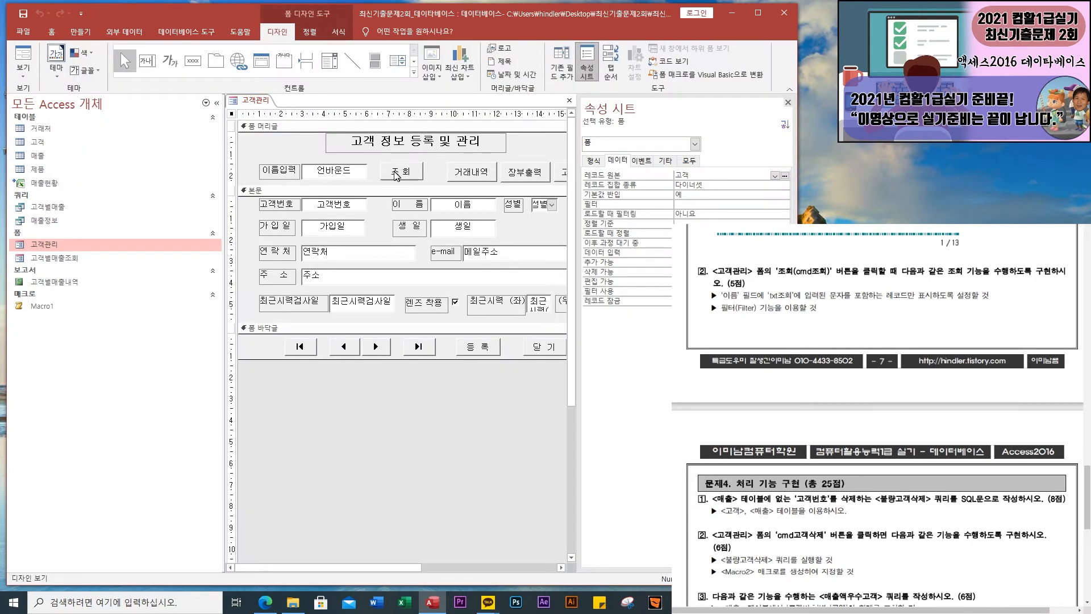
{"action": "left_click", "coordinate": [400, 171]}
{"action": "left_click", "coordinate": [641, 162]}
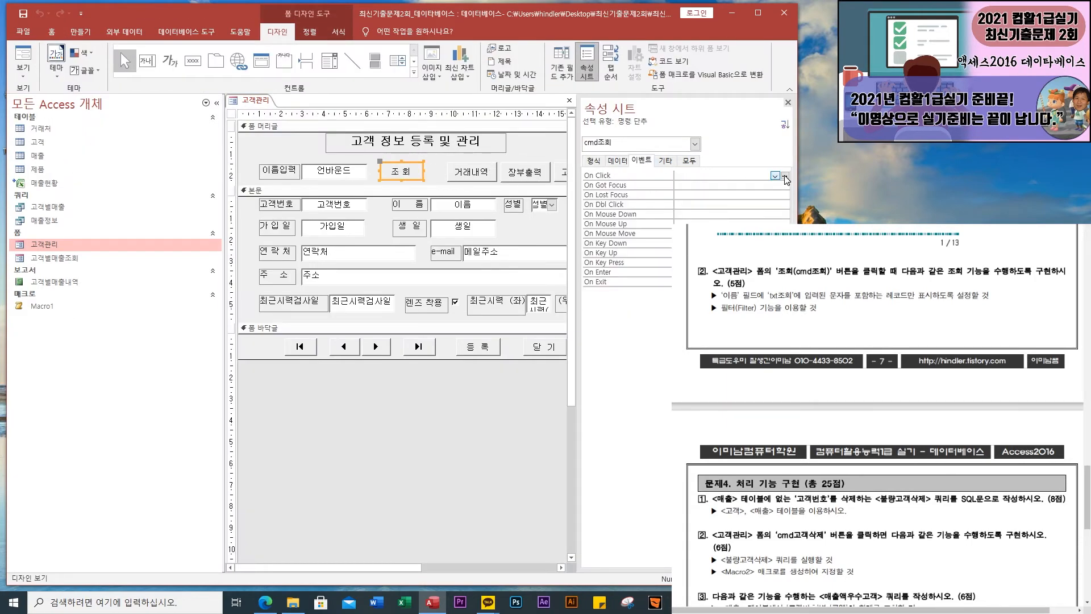
{"action": "left_click", "coordinate": [785, 176]}
{"action": "left_click", "coordinate": [372, 178]}
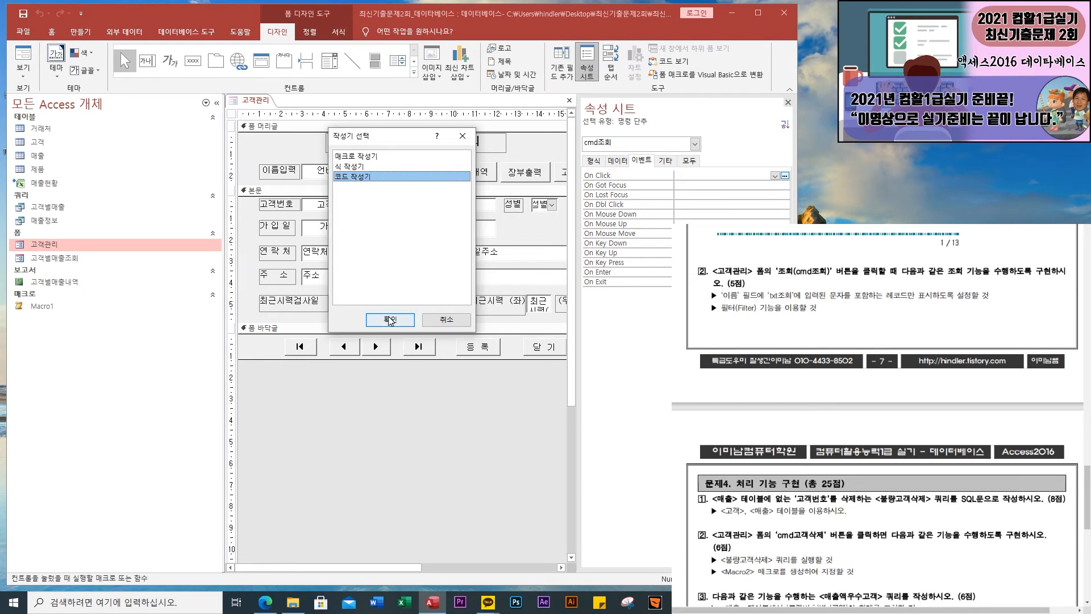
{"action": "left_click", "coordinate": [379, 319]}
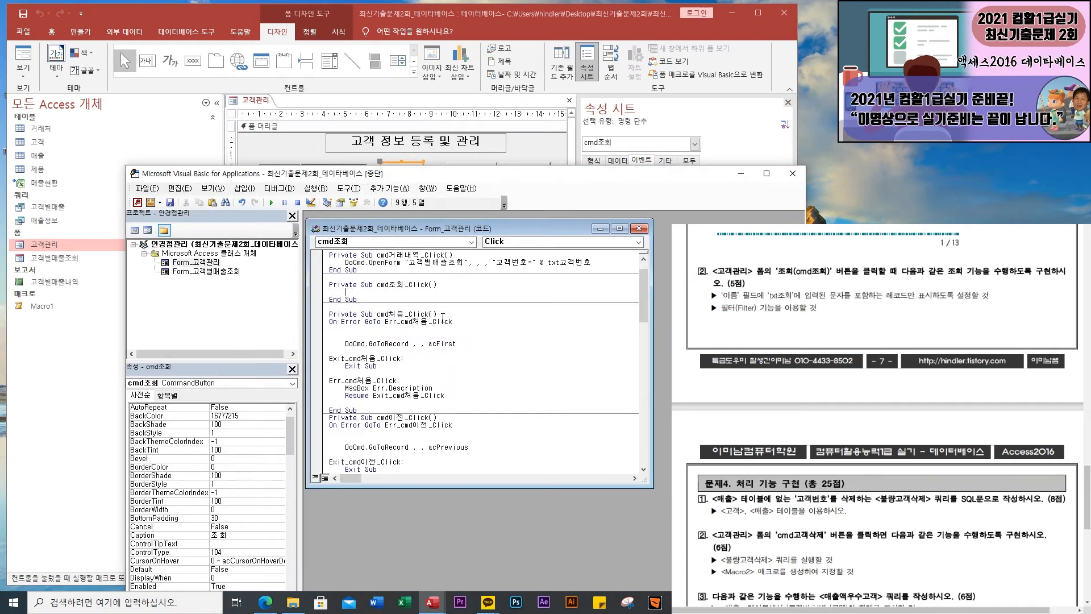
In the cmd조회 click procedure, write Me.Filter = "조건" as a placeholder line, followed by Me.FilterOn = True
{"action": "type", "text": "me.Filter=\"조건\""}
{"action": "key", "text": "Return"}
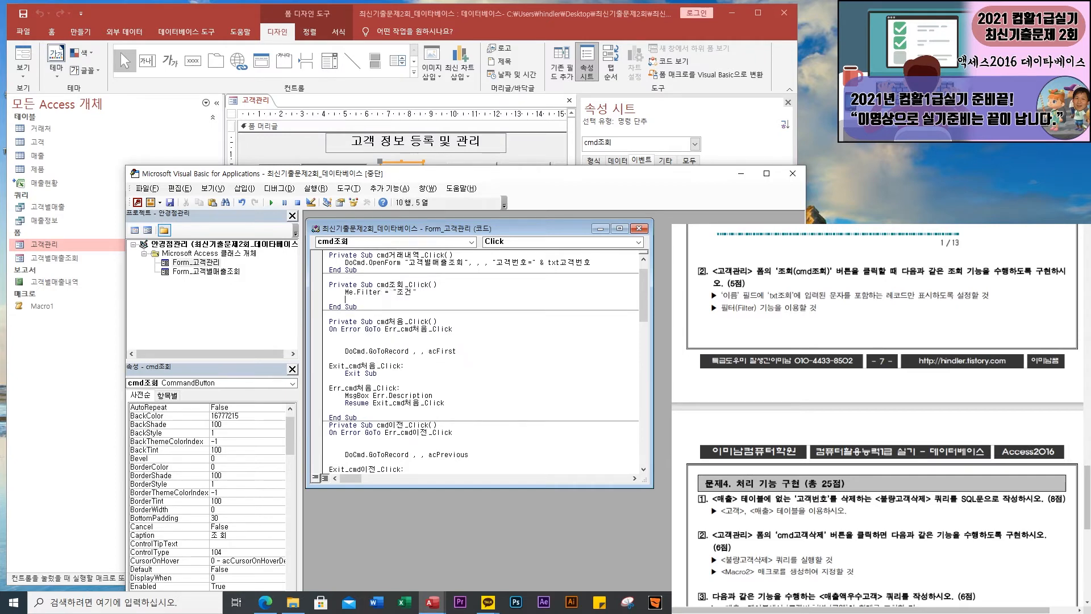
{"action": "type", "text": "me."}
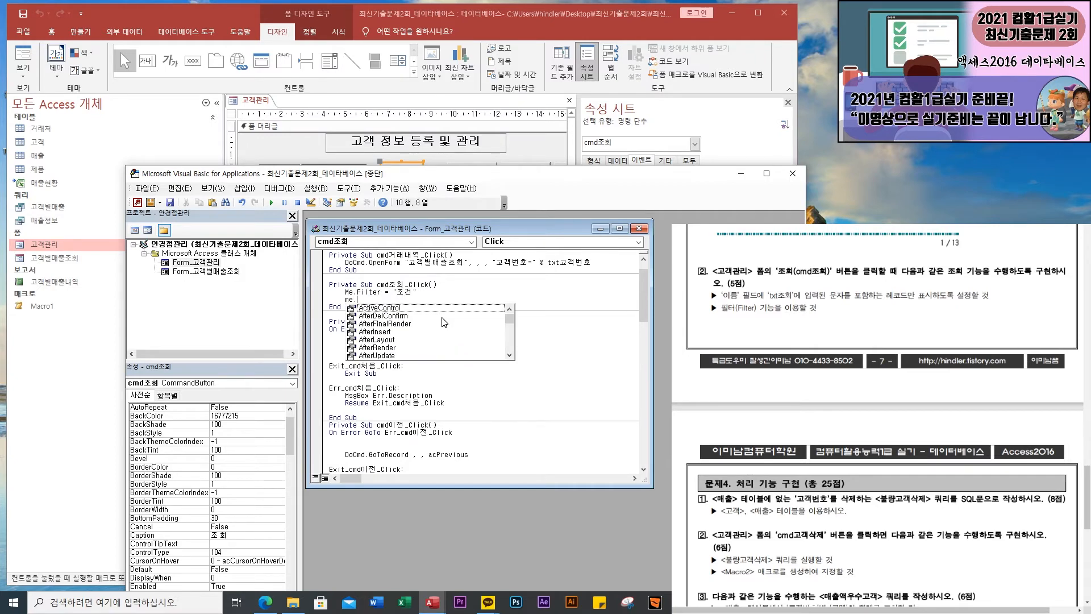
{"action": "type", "text": "filtero"}
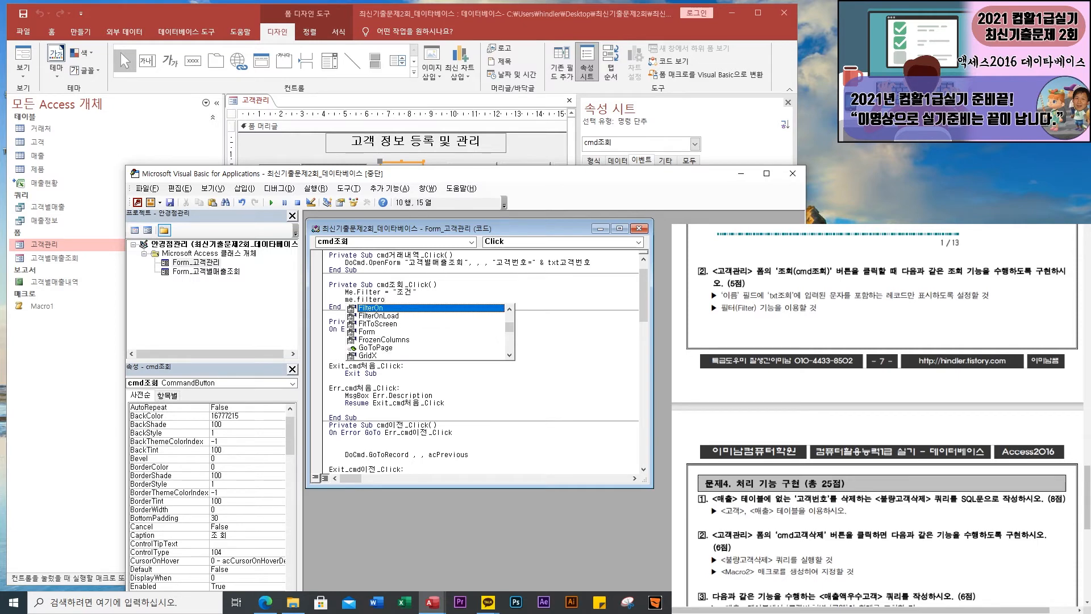
{"action": "type", "text": "n=True"}
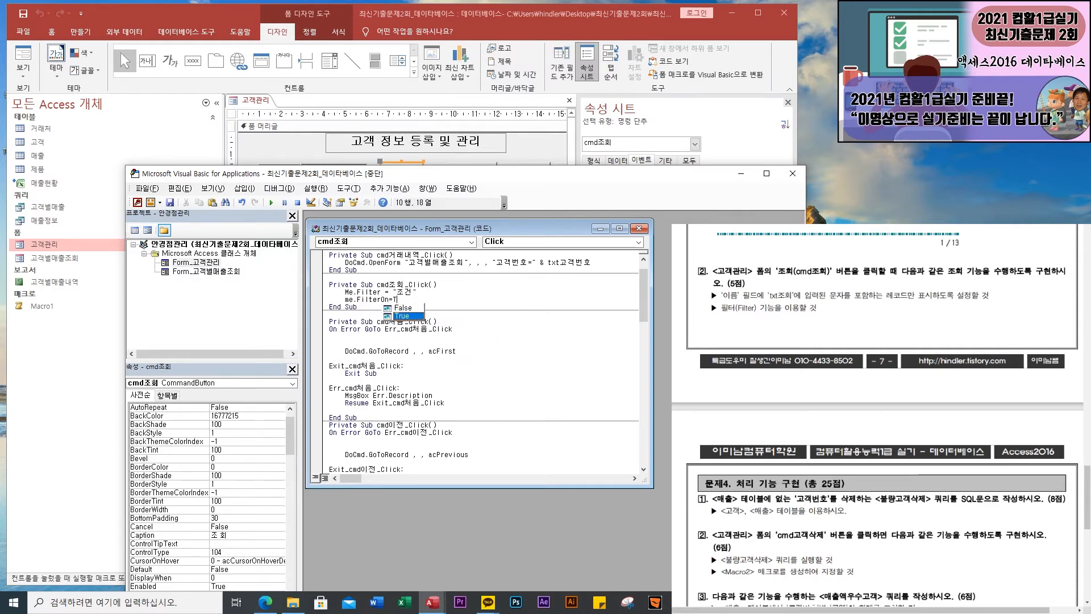
Replace the placeholder filter condition with "이름='" & txt조회 & "'"
{"action": "key", "text": "Up"}
{"action": "key", "text": "Left"}
{"action": "key", "text": "shift+Right"}
{"action": "key", "text": "shift+Right"}
{"action": "key", "text": "shift+Right"}
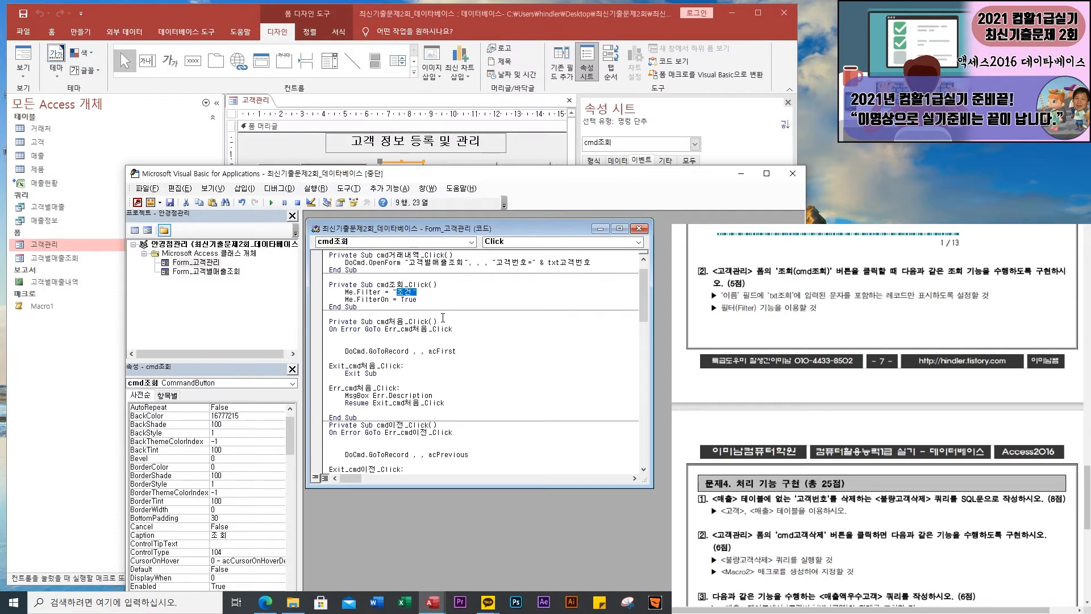
{"action": "type", "text": "d"}
{"action": "key", "text": "BackSpace"}
{"action": "type", "text": "이름='\" & txt조회 &"}
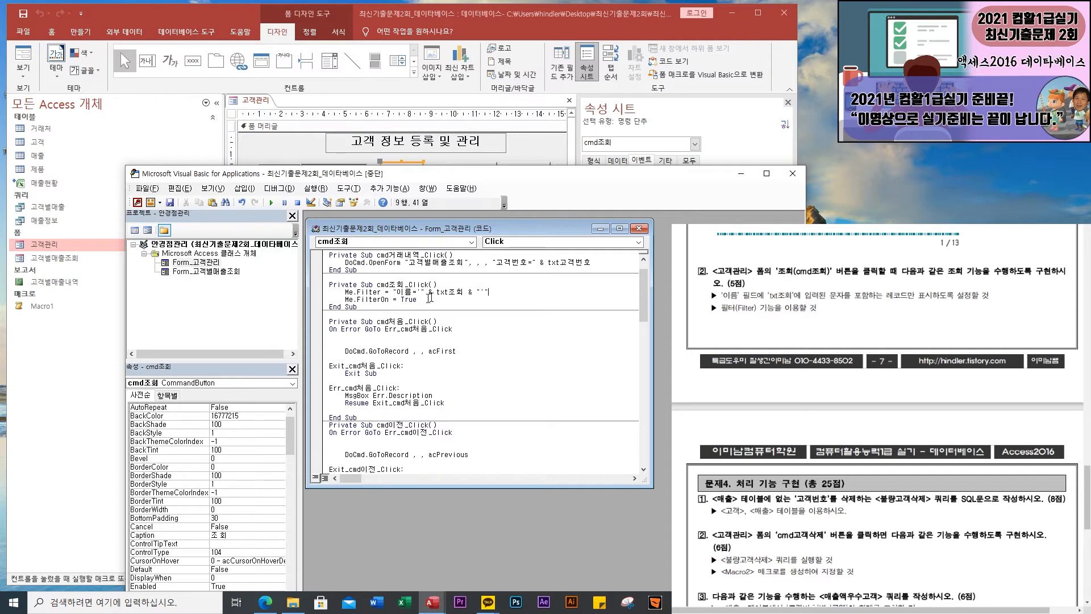
Change the filter to a partial match so it reads "이름 like '*" & txt조회 & "*'"
{"action": "left_click_drag", "start_coordinate": [413, 293], "coordinate": [418, 294]}
{"action": "type", "text": "like"}
{"action": "key", "text": "Left"}
{"action": "key", "text": "Right"}
{"action": "key", "text": "Right"}
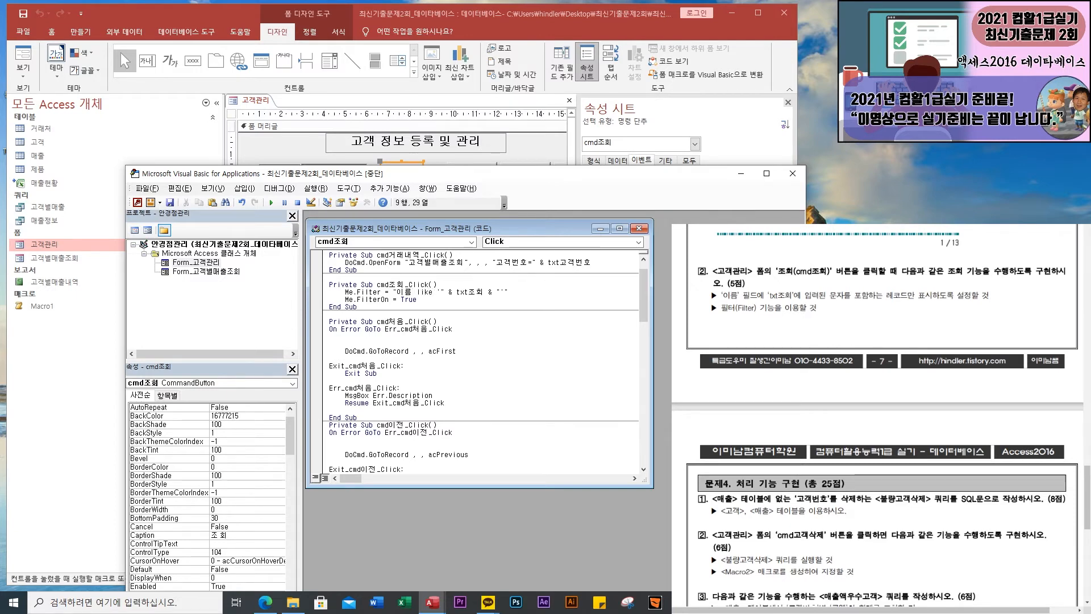
{"action": "key", "text": "Left"}
{"action": "key", "text": "Left"}
{"action": "key", "text": "Left"}
{"action": "key", "text": "Left"}
{"action": "type", "text": "*"}
{"action": "key", "text": "Right"}
{"action": "key", "text": "Right"}
{"action": "key", "text": "Right"}
{"action": "key", "text": "Right"}
{"action": "key", "text": "Right"}
{"action": "key", "text": "Right"}
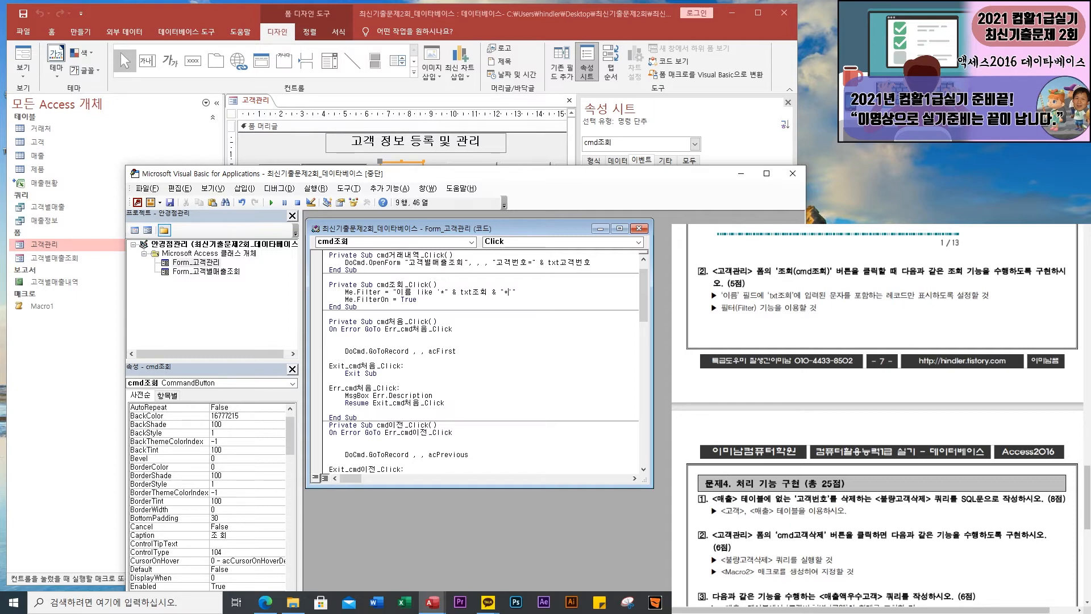
Return from the code editor to Access and close the 고객관리 form, saving its changes
{"action": "key", "text": "alt+q"}
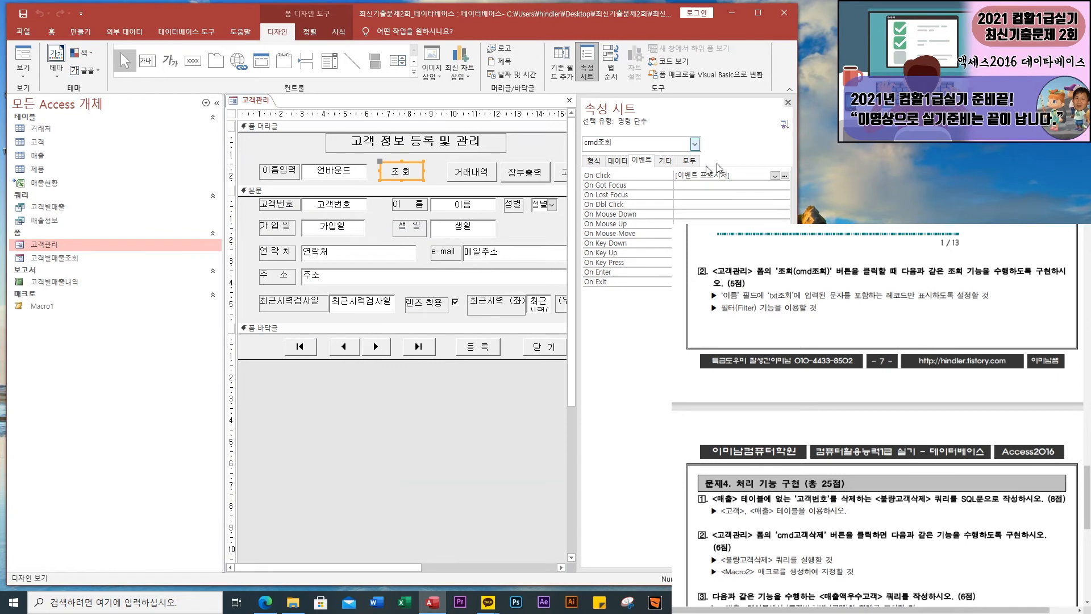
{"action": "left_click", "coordinate": [788, 102]}
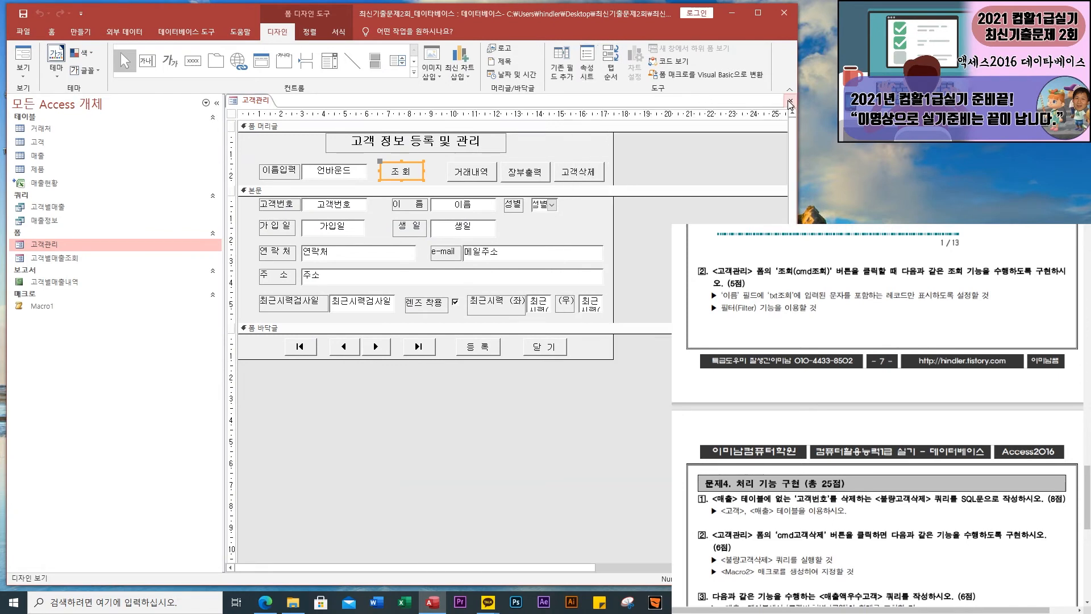
{"action": "left_click", "coordinate": [789, 103]}
{"action": "left_click", "coordinate": [484, 333]}
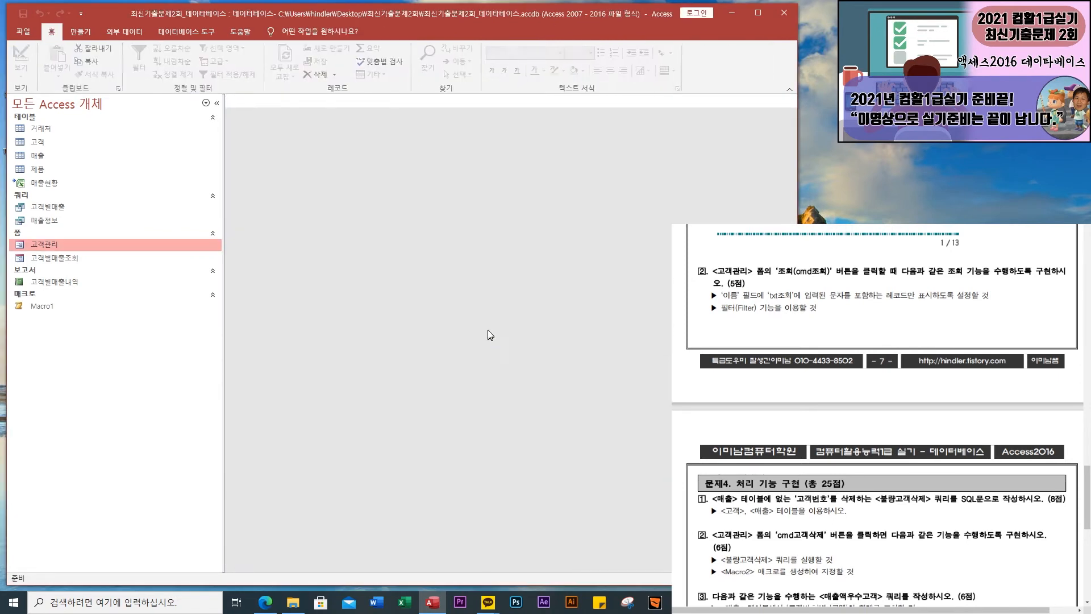
Read the exam's 문제4 requirements, then create a new query without adding any tables and switch it to SQL view
{"action": "scroll", "coordinate": [944, 406], "scroll_direction": "down", "scroll_amount": 4}
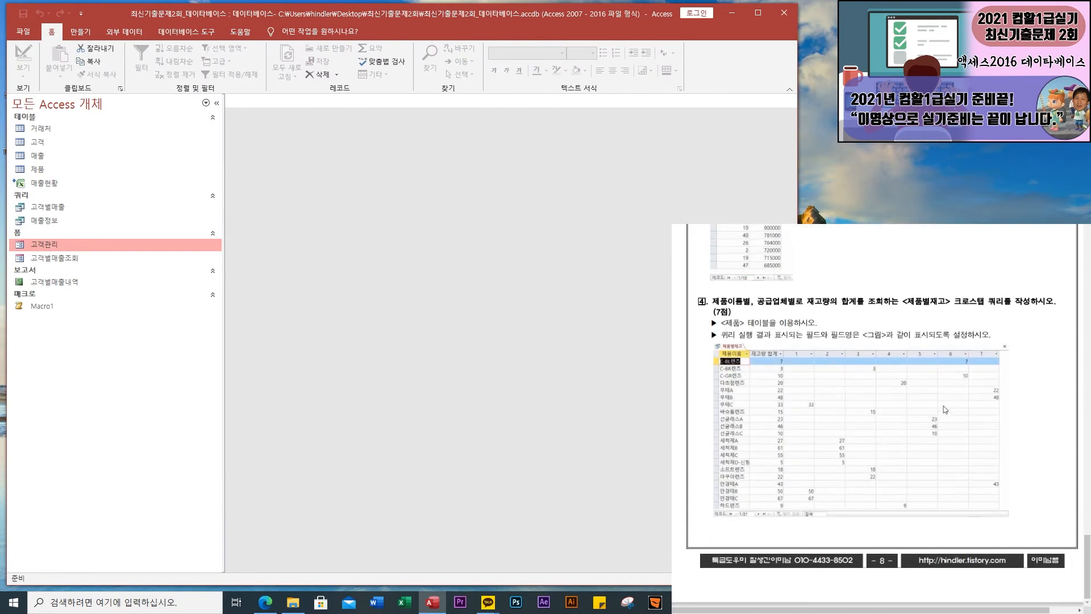
{"action": "scroll", "coordinate": [943, 406], "scroll_direction": "up", "scroll_amount": 1}
{"action": "scroll", "coordinate": [944, 417], "scroll_direction": "down", "scroll_amount": 1}
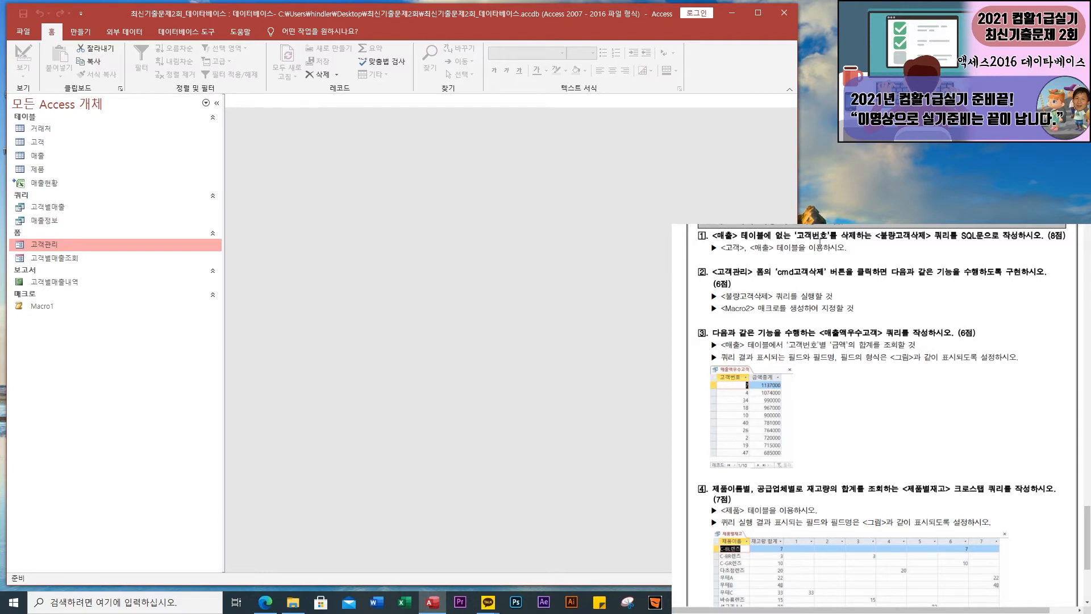
{"action": "left_click", "coordinate": [83, 37]}
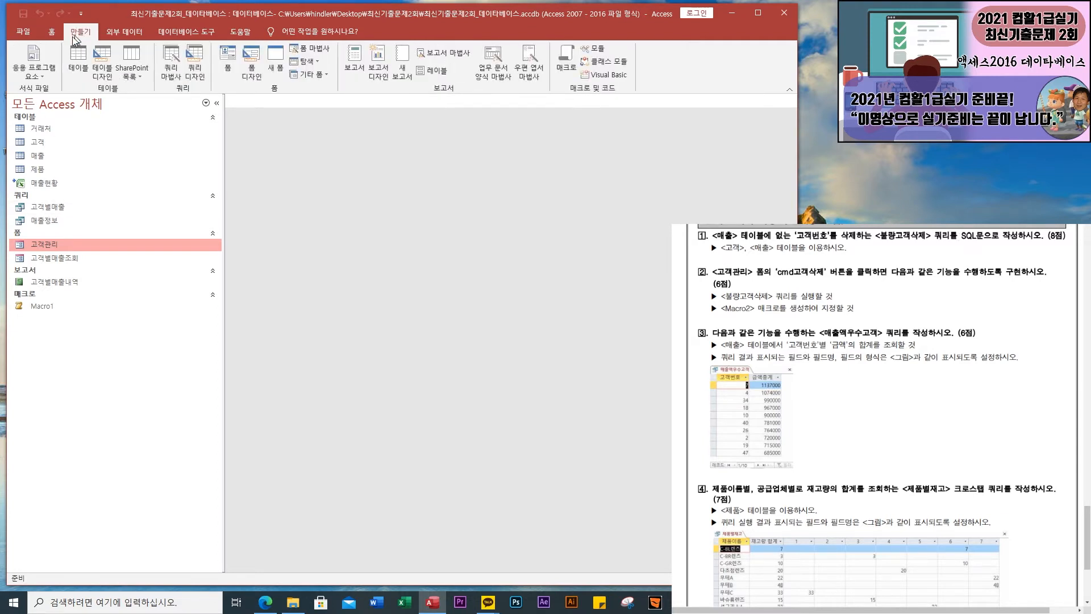
{"action": "left_click", "coordinate": [196, 53]}
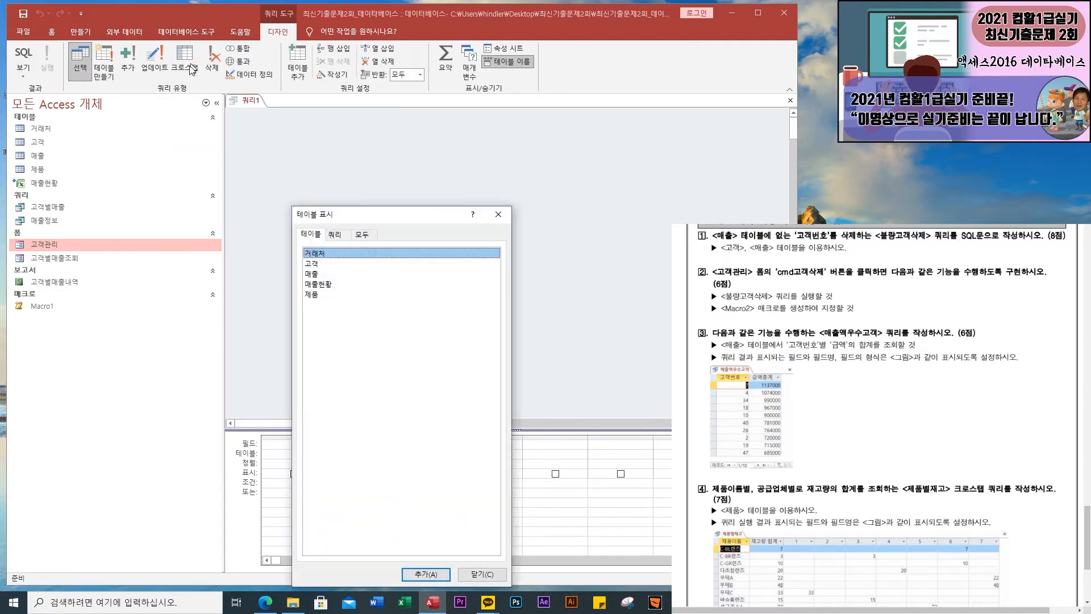
{"action": "left_click", "coordinate": [490, 577]}
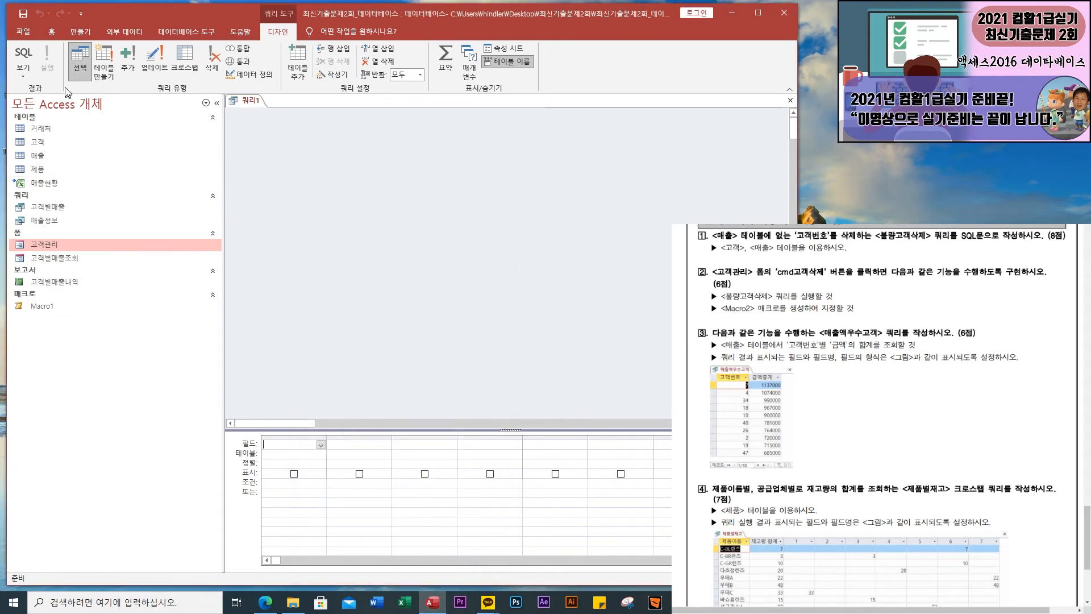
{"action": "left_click", "coordinate": [23, 71]}
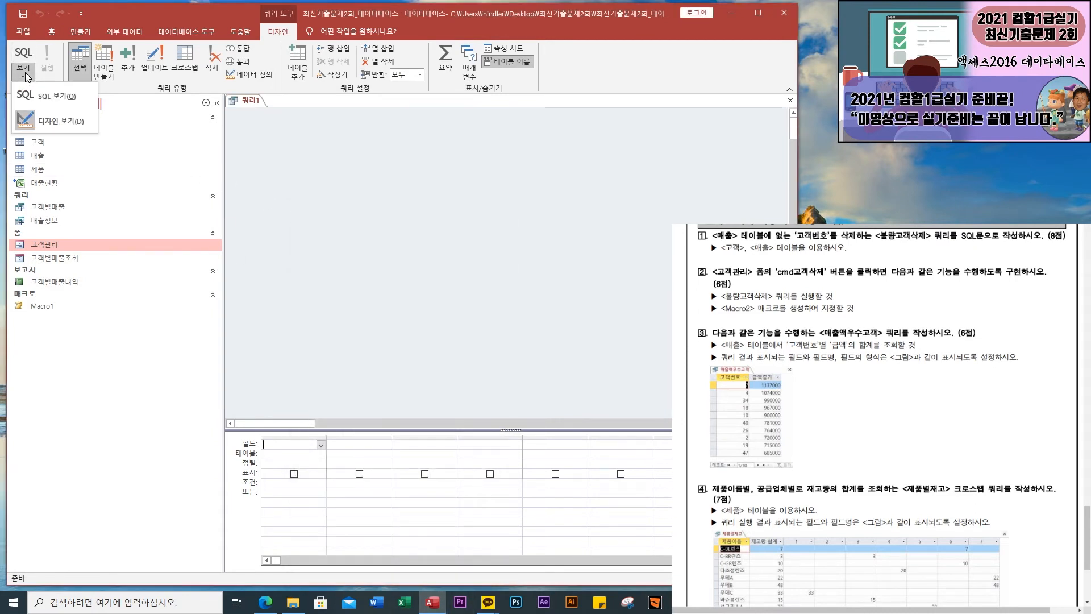
{"action": "left_click", "coordinate": [50, 95]}
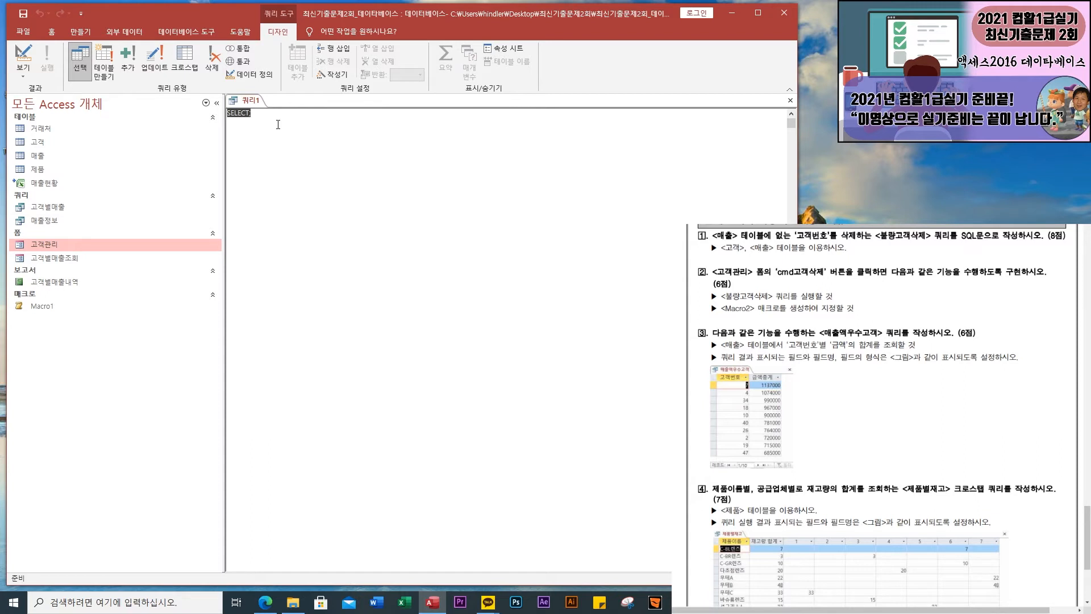
Replace the default SQL with Delete * from 고객 where 고객번호 not in (select 고객번호 from 매출);
{"action": "type", "text": "Delete"}
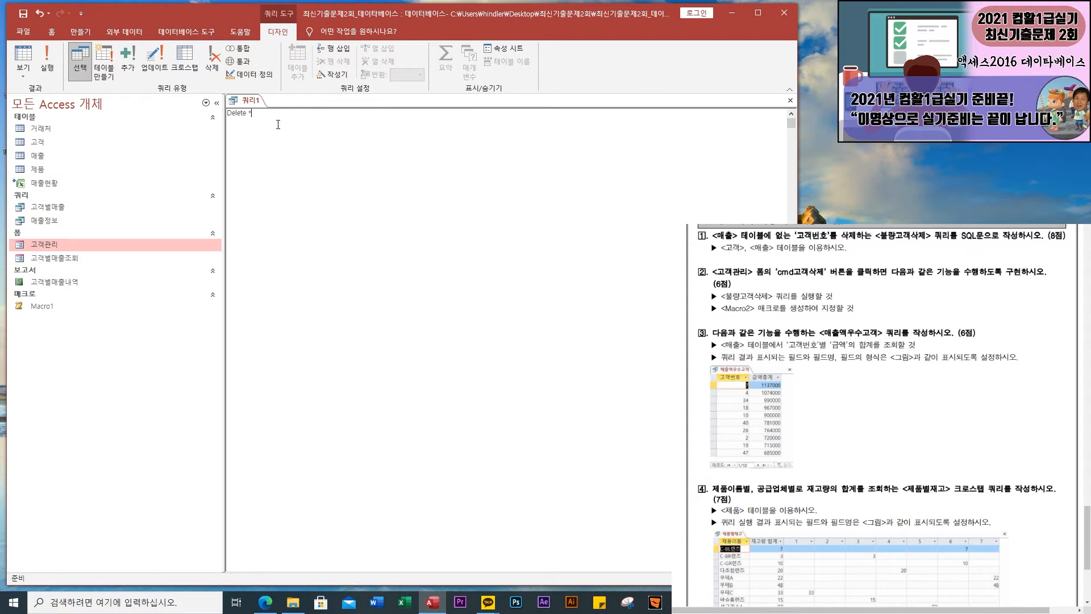
{"action": "type", "text": " * fr"}
{"action": "key", "text": "BackSpace"}
{"action": "key", "text": "BackSpace"}
{"action": "type", "text": "fro"}
{"action": "key", "text": "BackSpace"}
{"action": "key", "text": "BackSpace"}
{"action": "key", "text": "BackSpace"}
{"action": "type", "text": "from 고객 where 고객번호"}
{"action": "key", "text": "Return"}
{"action": "type", "text": "ㅆ"}
{"action": "key", "text": "BackSpace"}
{"action": "type", "text": "No"}
{"action": "key", "text": "BackSpace"}
{"action": "key", "text": "BackSpace"}
{"action": "key", "text": "BackSpace"}
{"action": "key", "text": "BackSpace"}
{"action": "type", "text": "not in (select 고객번호 from 매출)"}
{"action": "key", "text": "BackSpace"}
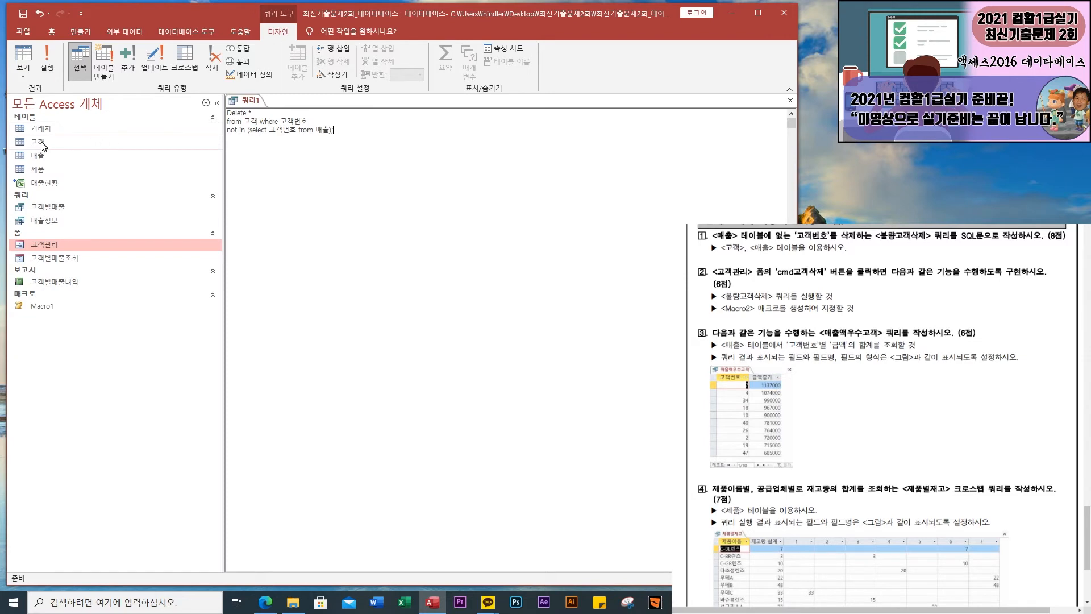
Open the 고객 and 매출 tables and compare their 고객번호 values with the conditions in the delete query
{"action": "left_click", "coordinate": [39, 141]}
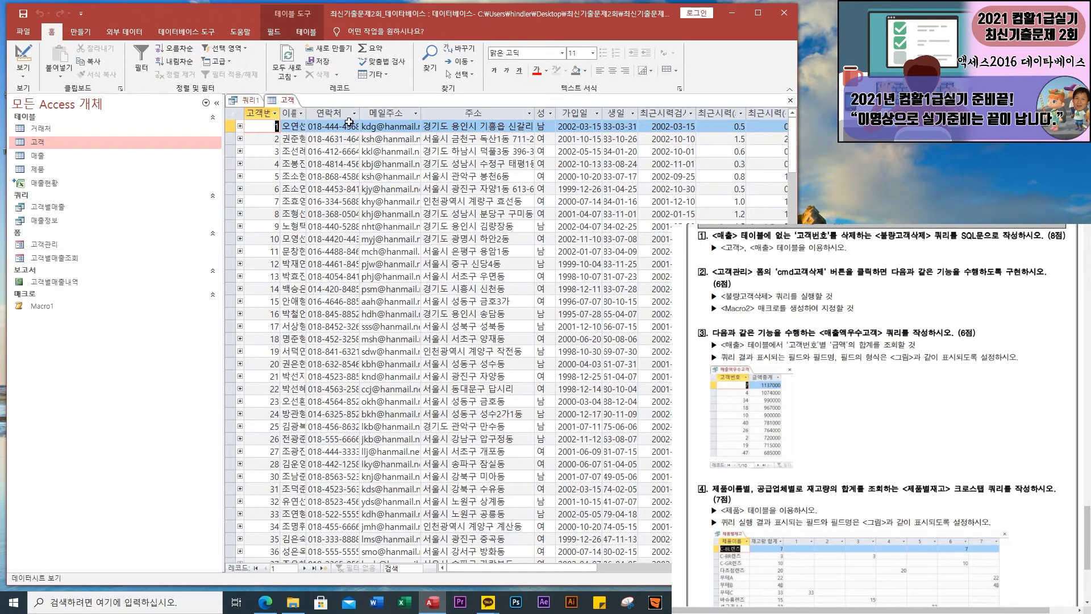
{"action": "left_click", "coordinate": [250, 100]}
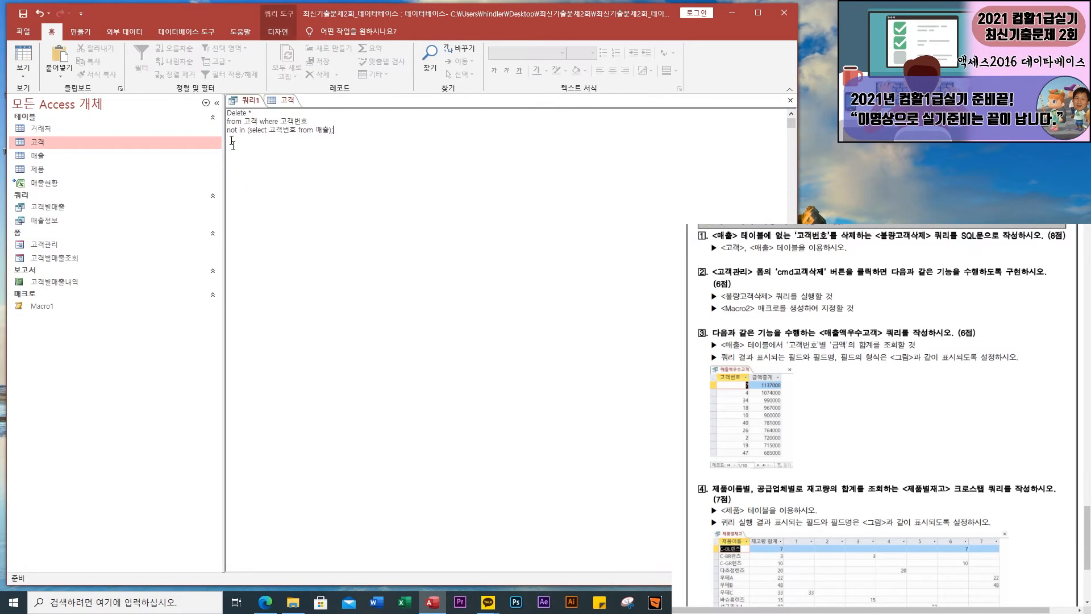
{"action": "left_click", "coordinate": [287, 100]}
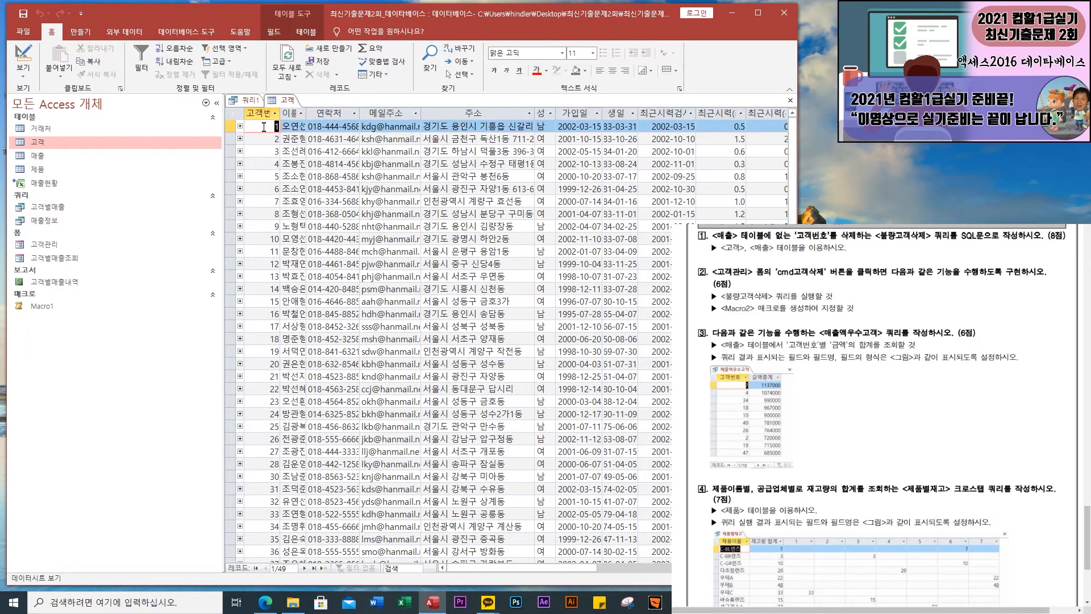
{"action": "left_click", "coordinate": [248, 101]}
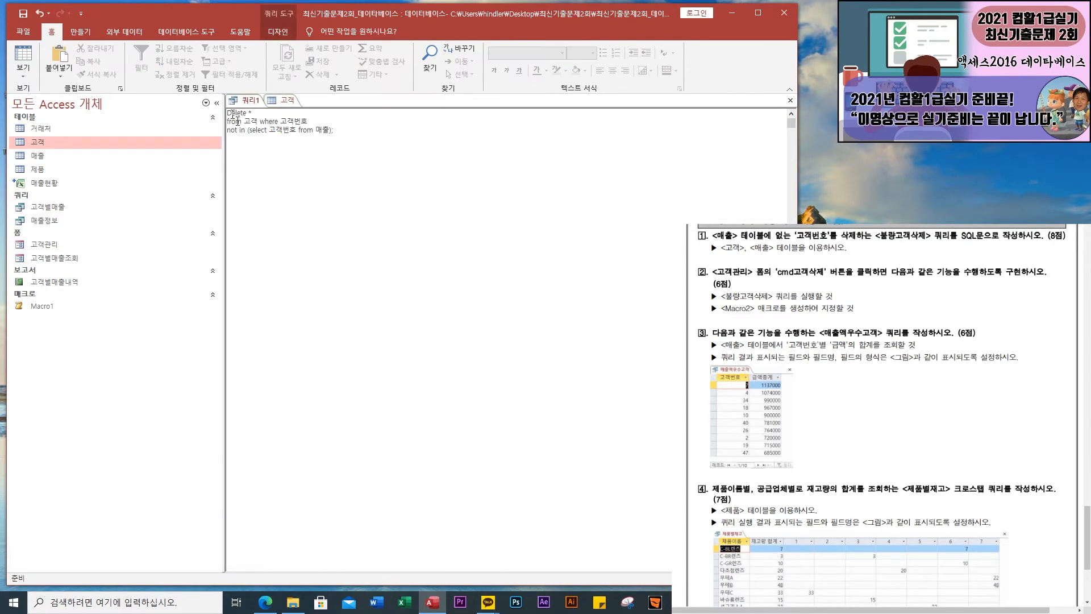
{"action": "double_click", "coordinate": [36, 156]}
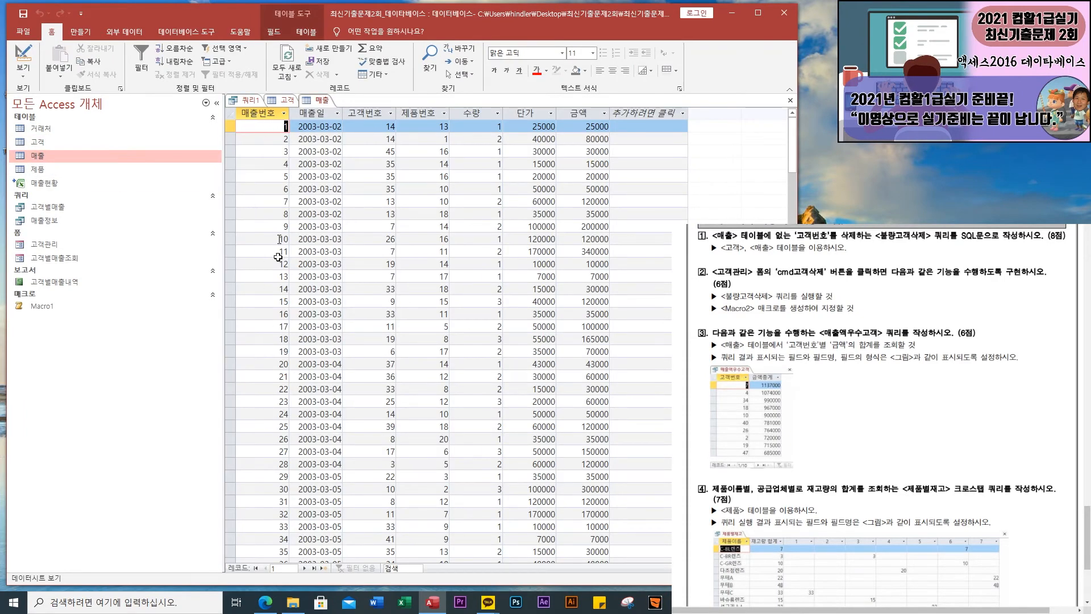
{"action": "left_click", "coordinate": [249, 101]}
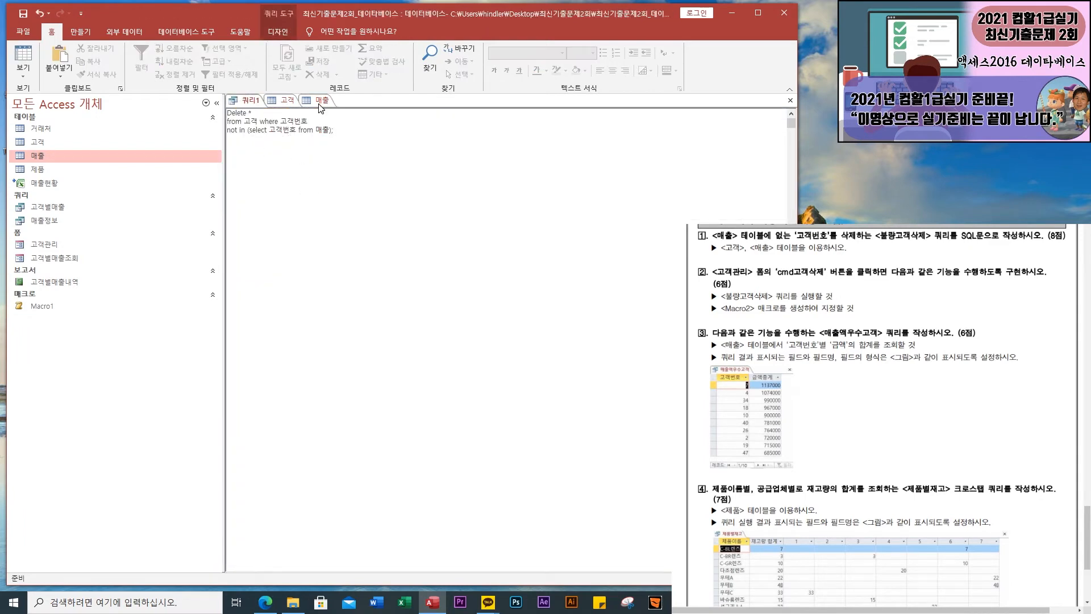
{"action": "left_click", "coordinate": [321, 101]}
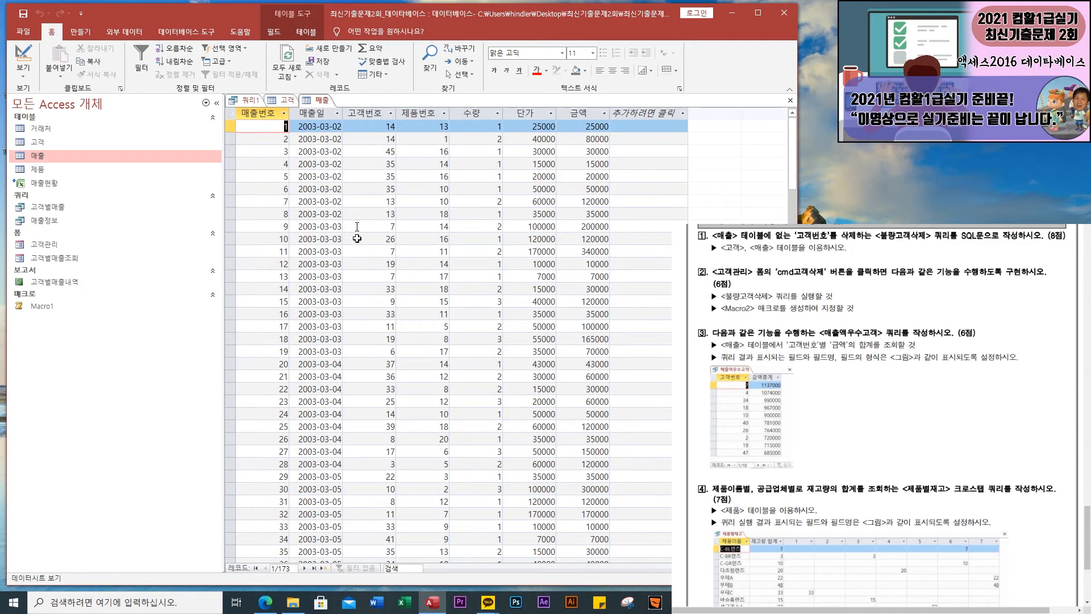
{"action": "left_click", "coordinate": [250, 101]}
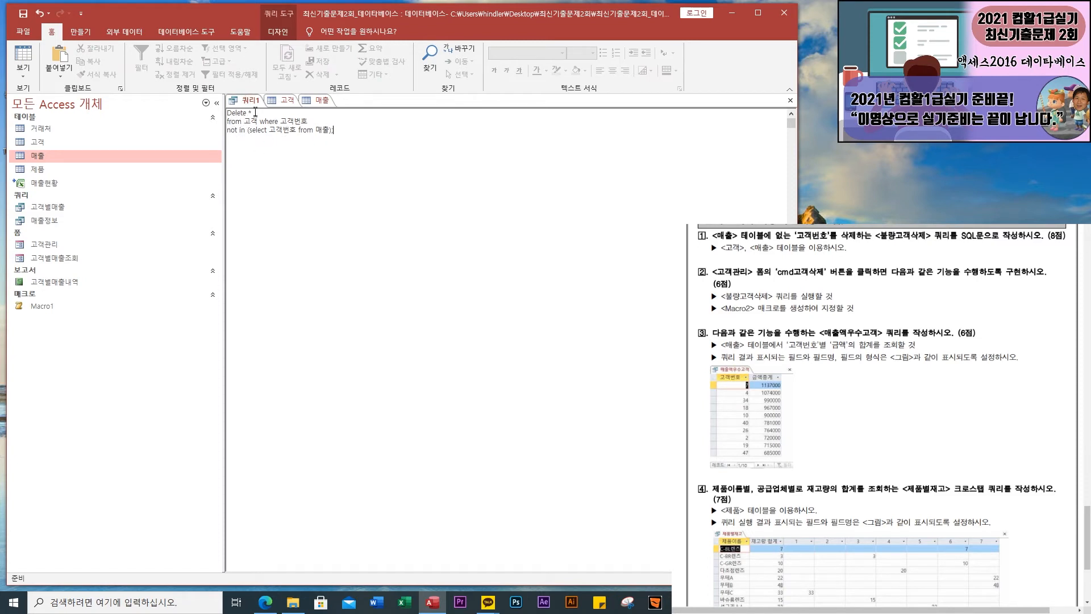
Run the delete query as a test and cancel the row deletion
{"action": "left_click", "coordinate": [278, 32]}
{"action": "left_click", "coordinate": [55, 58]}
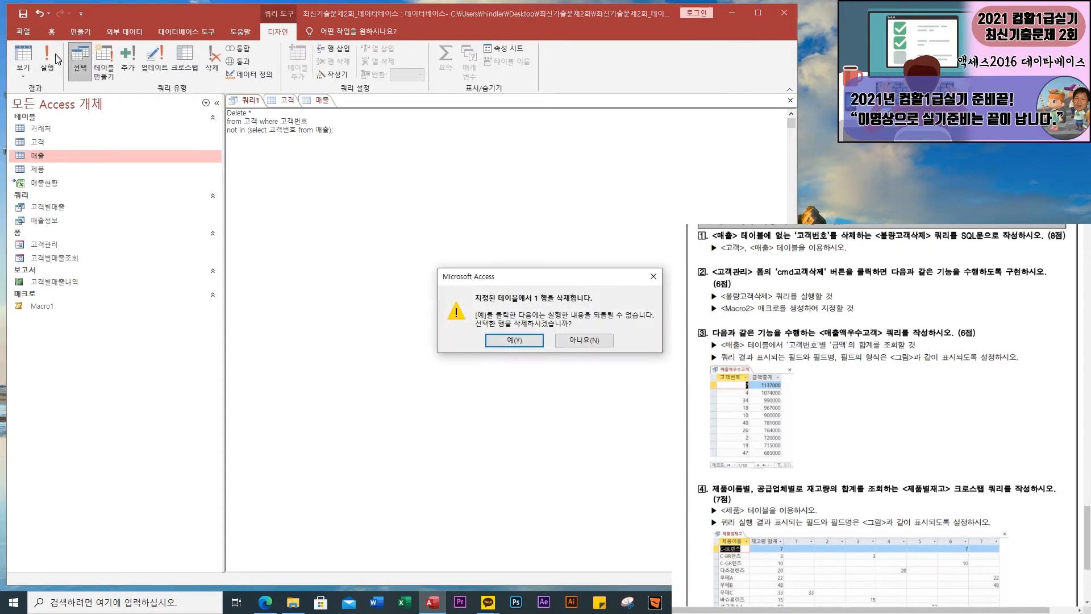
{"action": "left_click", "coordinate": [653, 276]}
Save the delete query as 불량고객삭제, and close it together with the 고객 and 매출 tables
{"action": "right_click", "coordinate": [247, 103]}
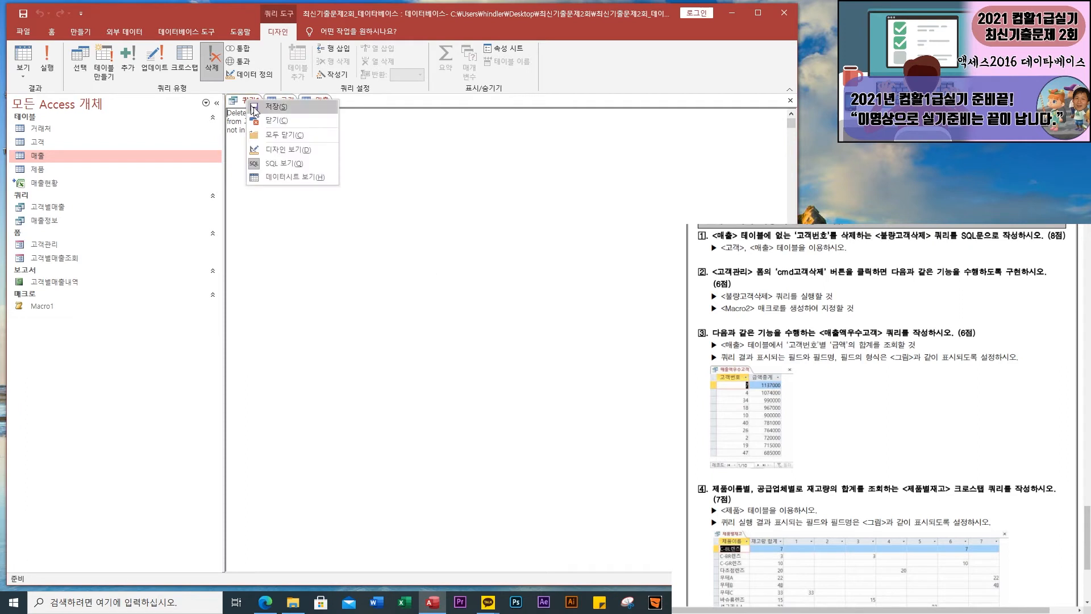
{"action": "left_click", "coordinate": [273, 110]}
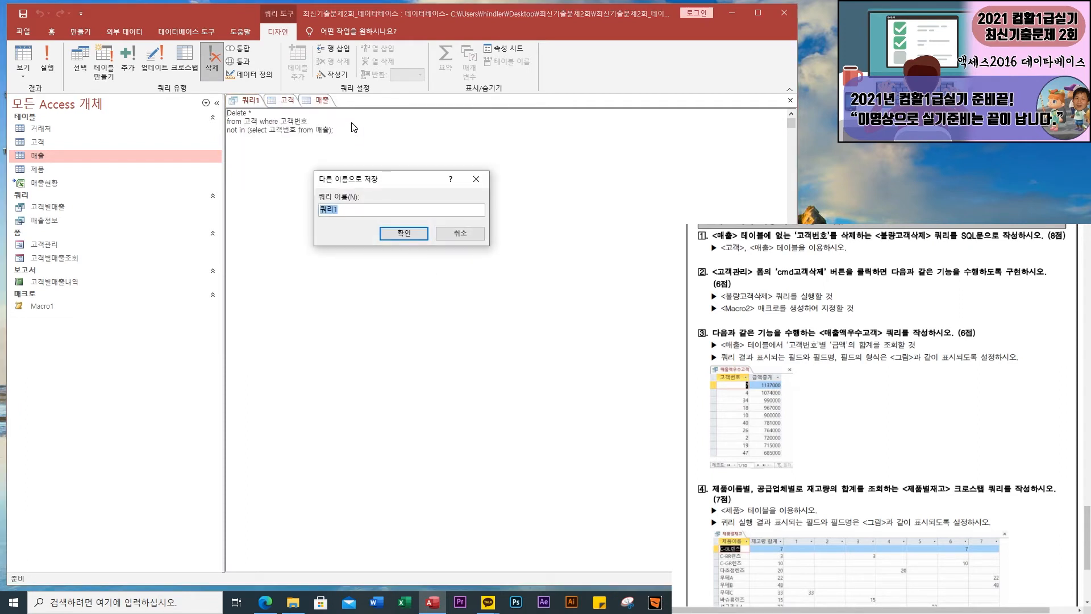
{"action": "type", "text": "qnf"}
{"action": "key", "text": "BackSpace"}
{"action": "key", "text": "BackSpace"}
{"action": "type", "text": "불량곡객삭제"}
{"action": "key", "text": "Return"}
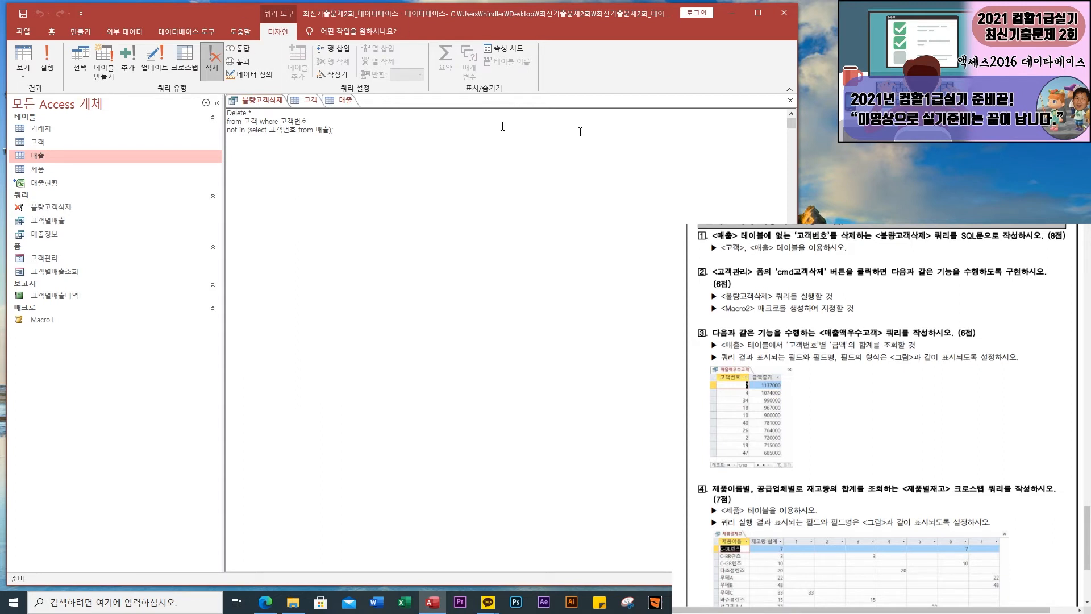
{"action": "left_click", "coordinate": [795, 100]}
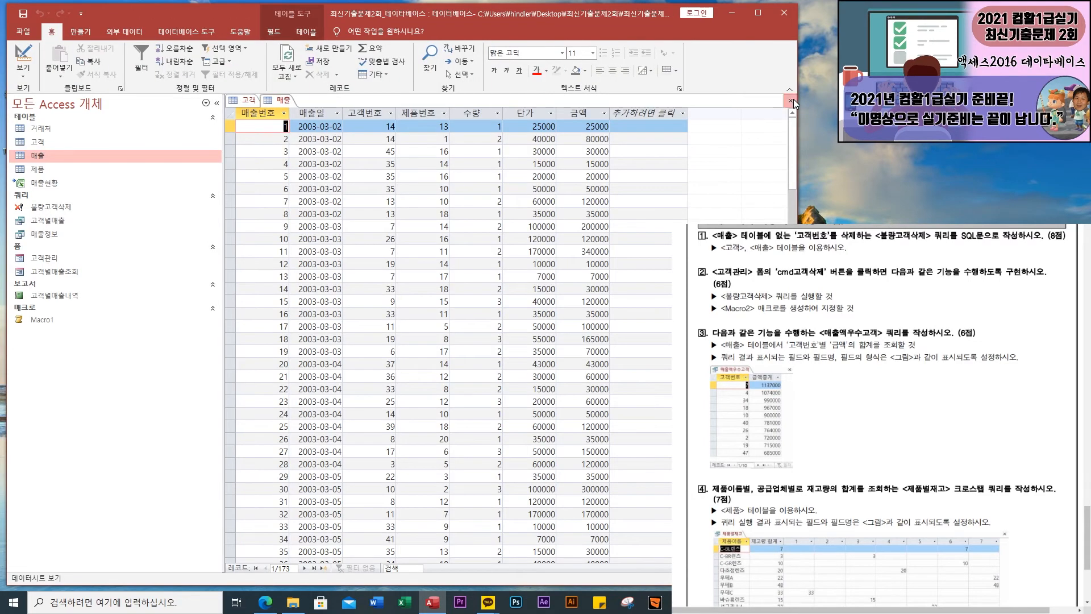
{"action": "left_click", "coordinate": [793, 100]}
{"action": "left_click", "coordinate": [791, 100]}
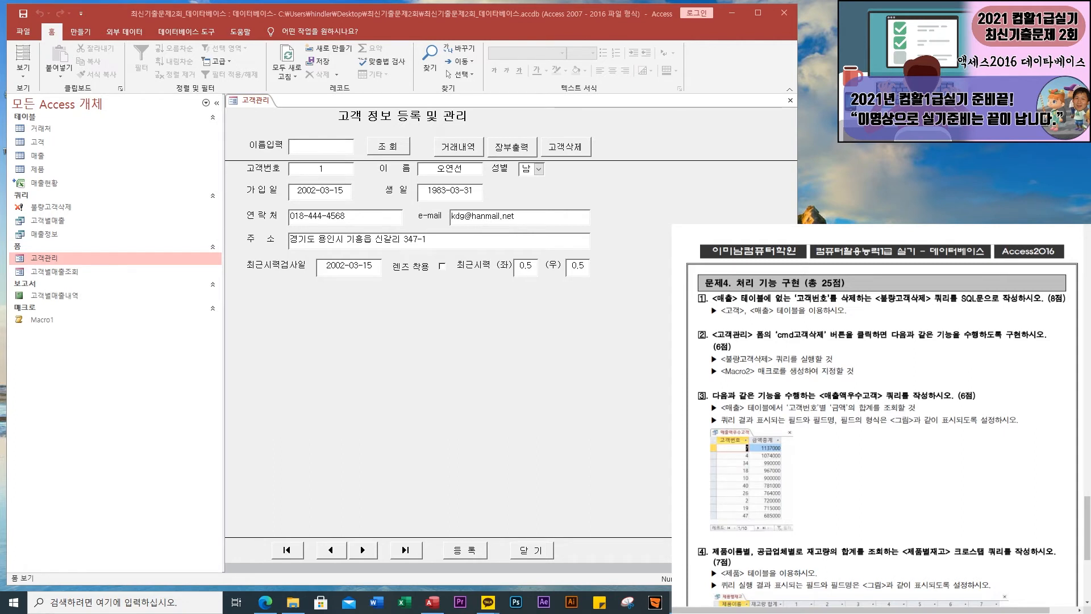
Create a new macro with an OpenQuery action that runs the 불량고객삭제 query
{"action": "left_click", "coordinate": [567, 154]}
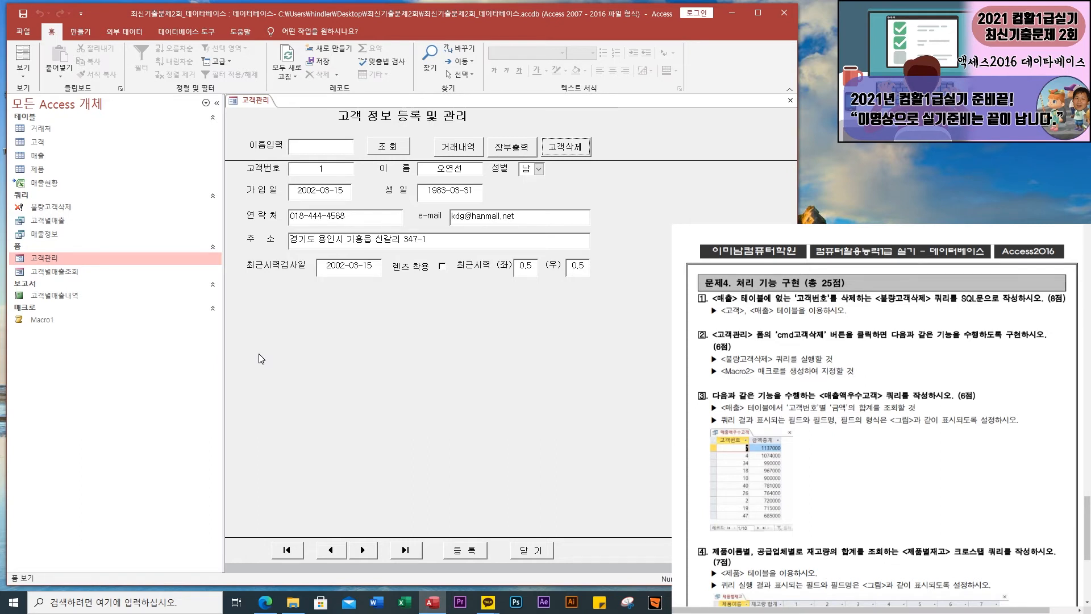
{"action": "left_click", "coordinate": [67, 32]}
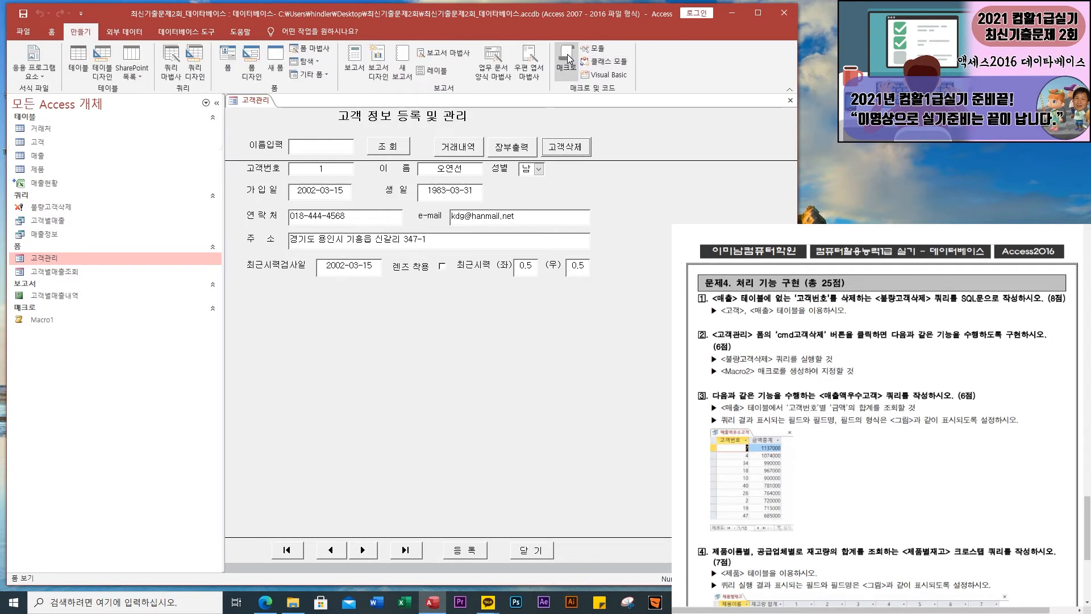
{"action": "left_click", "coordinate": [568, 59]}
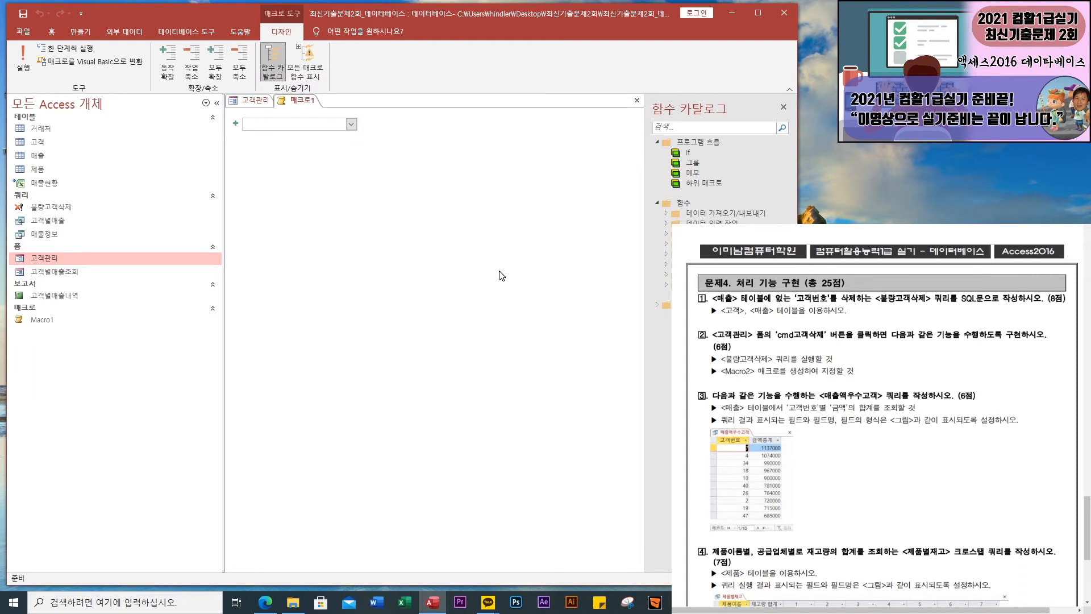
{"action": "left_click", "coordinate": [351, 124]}
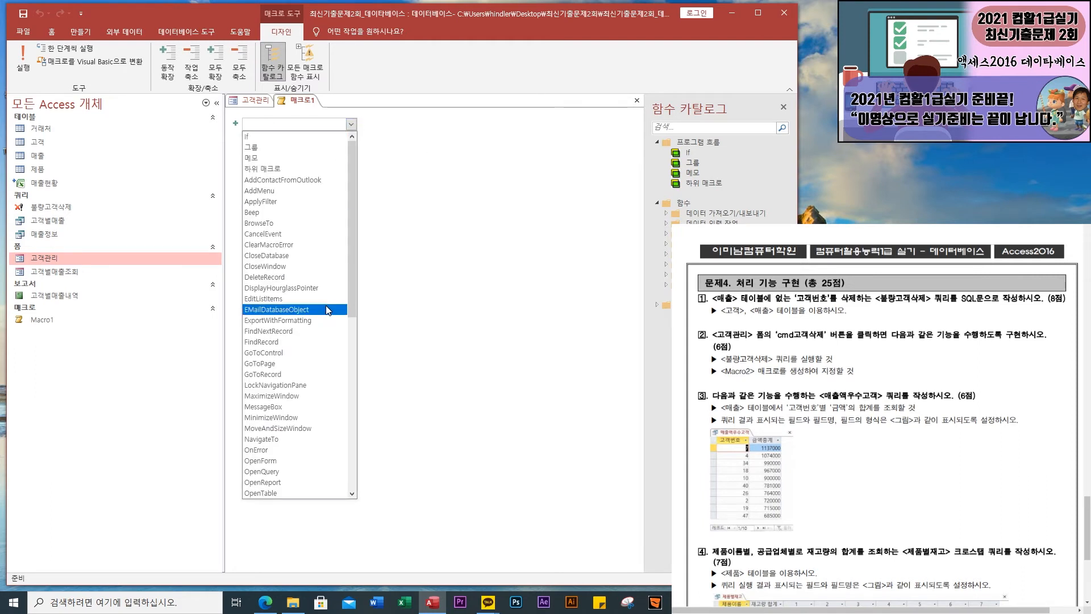
{"action": "scroll", "coordinate": [327, 309], "scroll_direction": "down", "scroll_amount": 1}
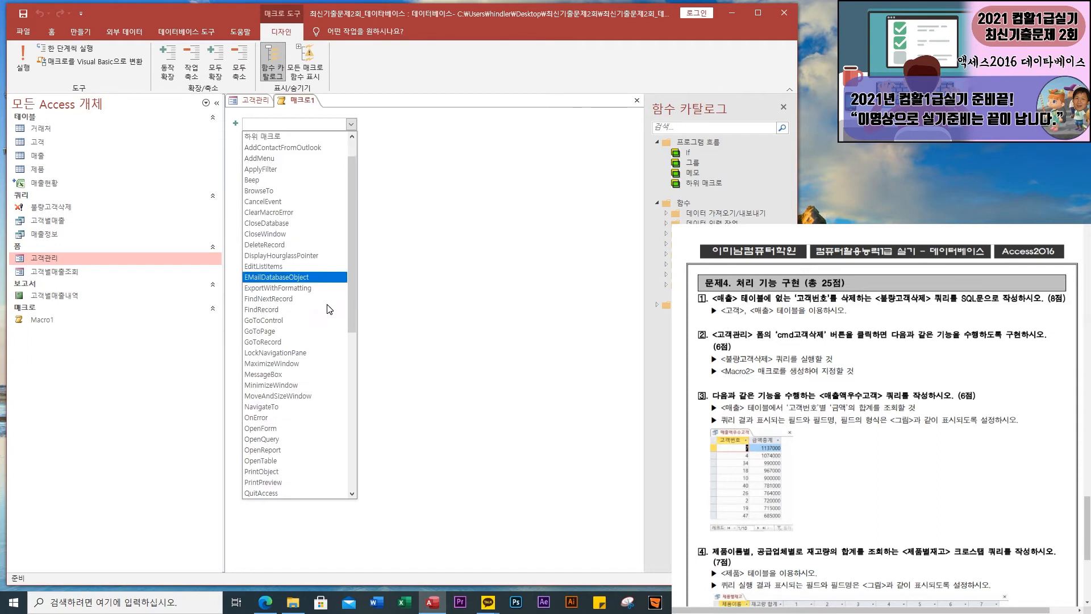
{"action": "left_click", "coordinate": [265, 440]}
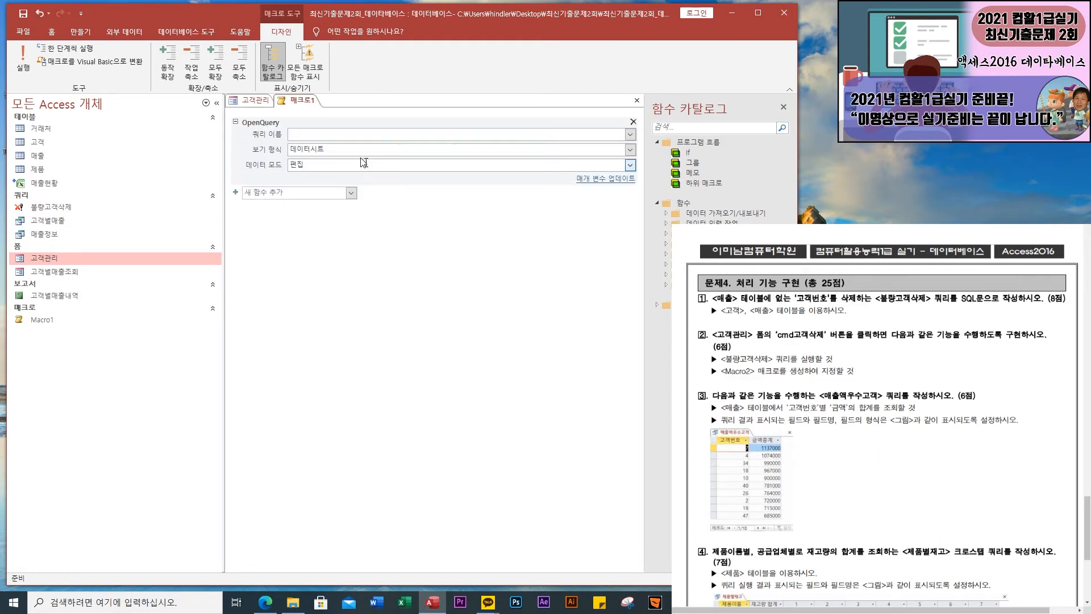
{"action": "left_click", "coordinate": [630, 134]}
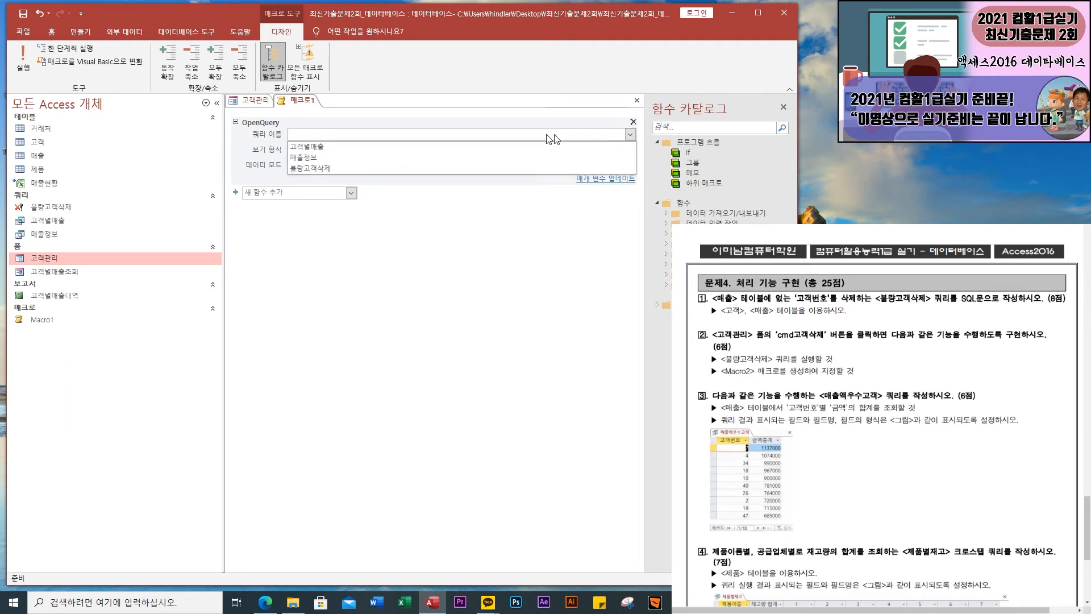
{"action": "left_click", "coordinate": [332, 168]}
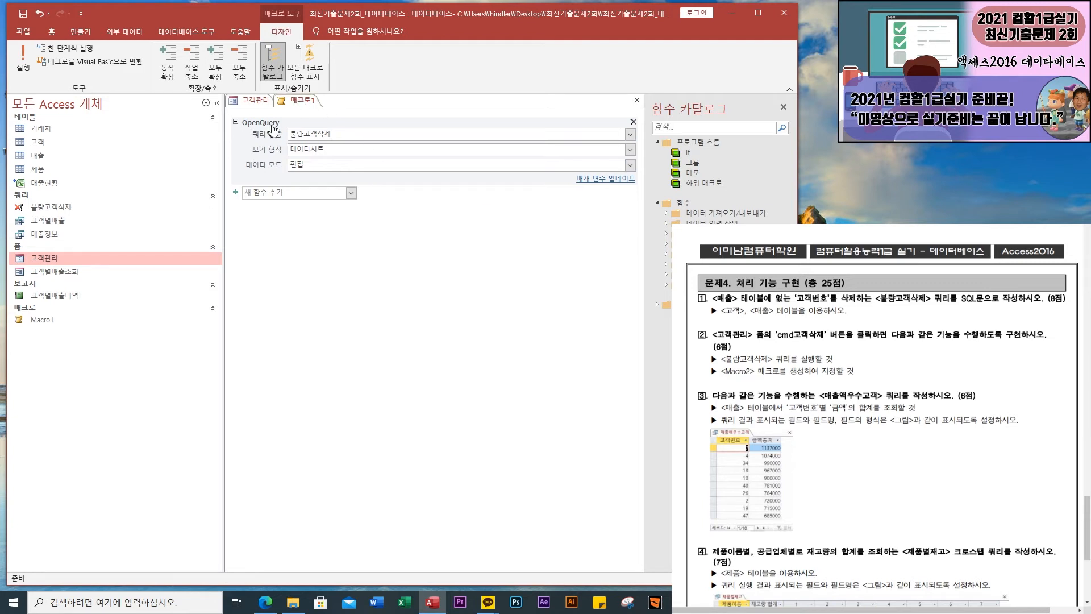
Set the OpenQuery action's view to 데이터시트 and its data mode to 편집
{"action": "left_click", "coordinate": [629, 149]}
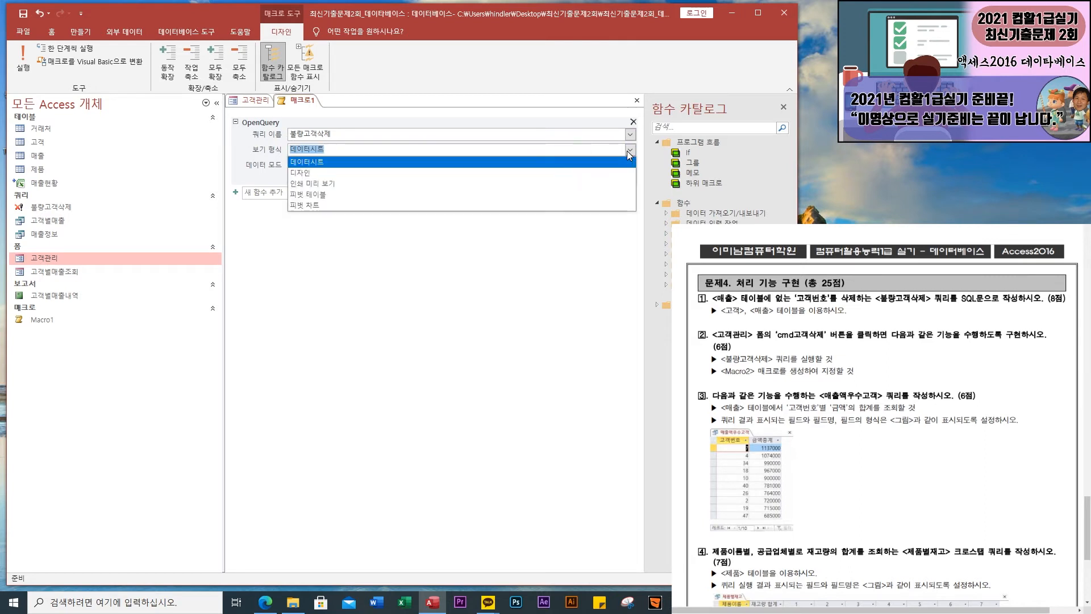
{"action": "left_click", "coordinate": [313, 162]}
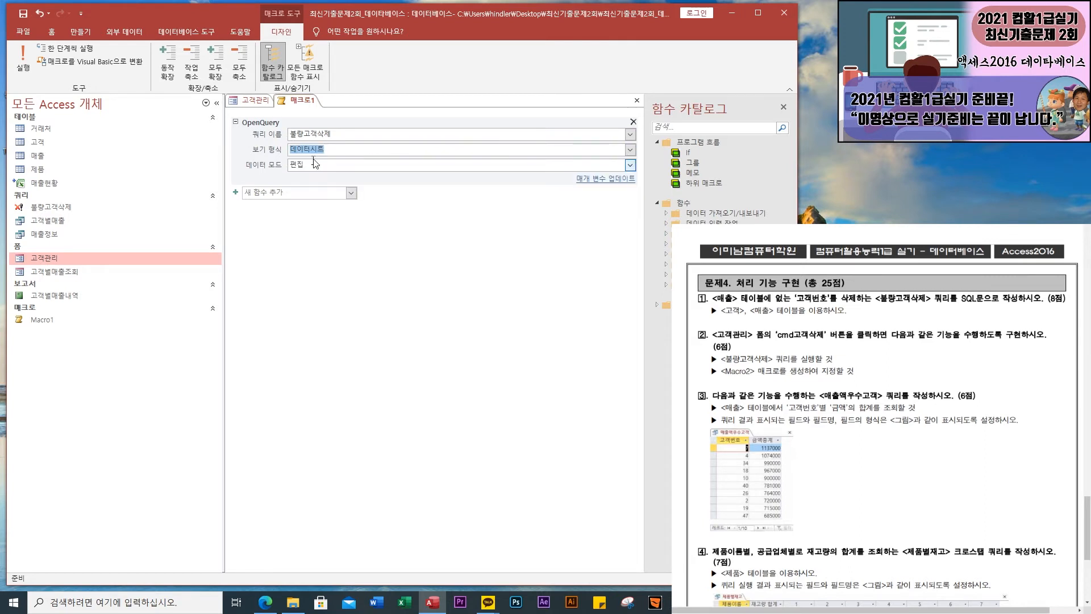
{"action": "left_click", "coordinate": [630, 164]}
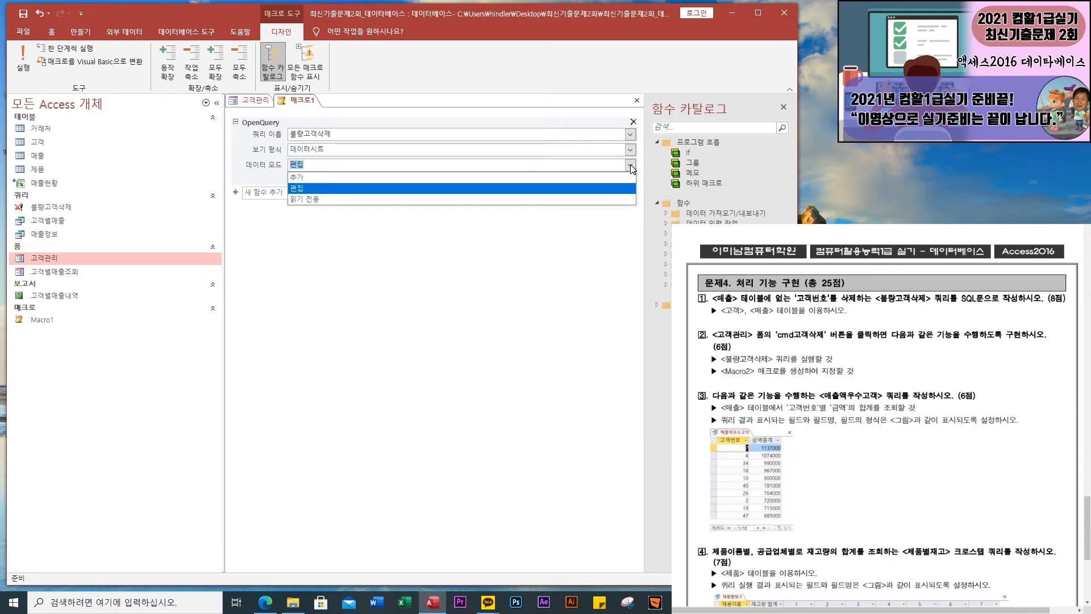
{"action": "left_click", "coordinate": [301, 188]}
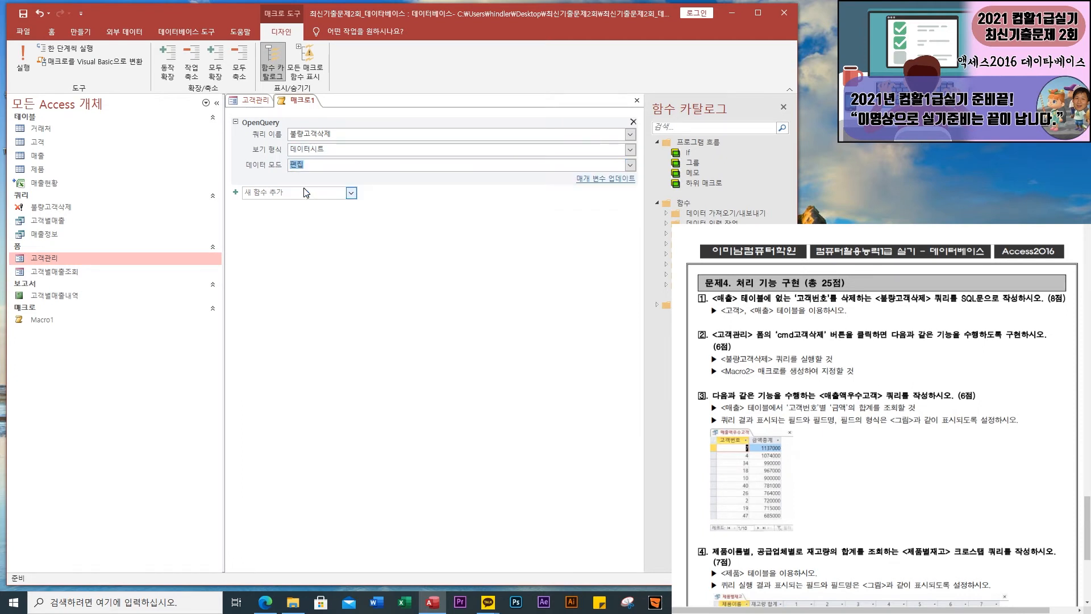
Save the macro as Macro2 and close it
{"action": "right_click", "coordinate": [300, 99]}
{"action": "left_click", "coordinate": [332, 111]}
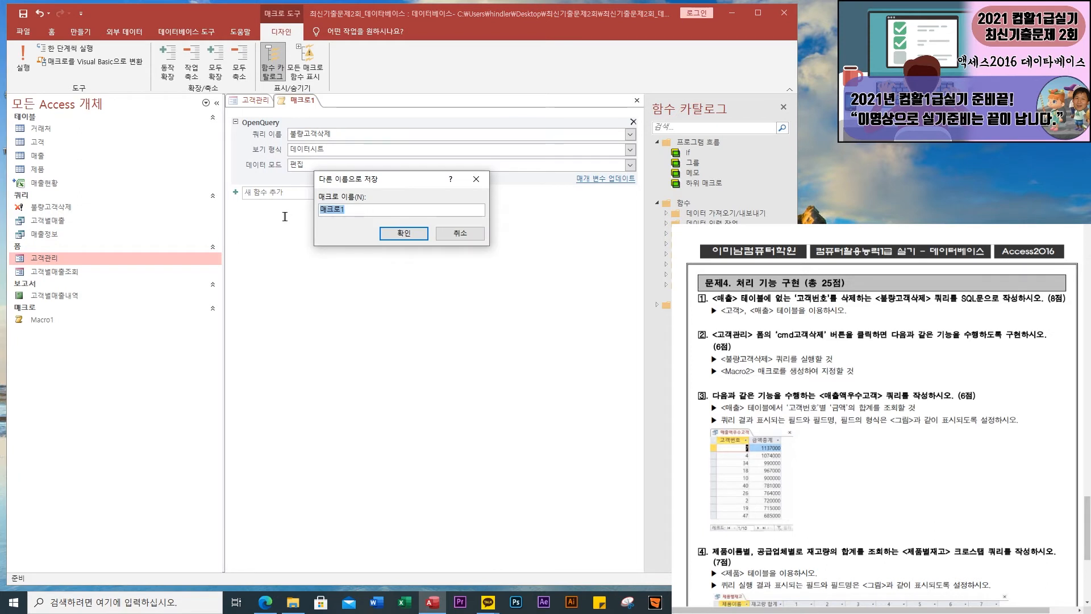
{"action": "type", "text": "ㅡ"}
{"action": "key", "text": "BackSpace"}
{"action": "type", "text": "Macro2"}
{"action": "key", "text": "Return"}
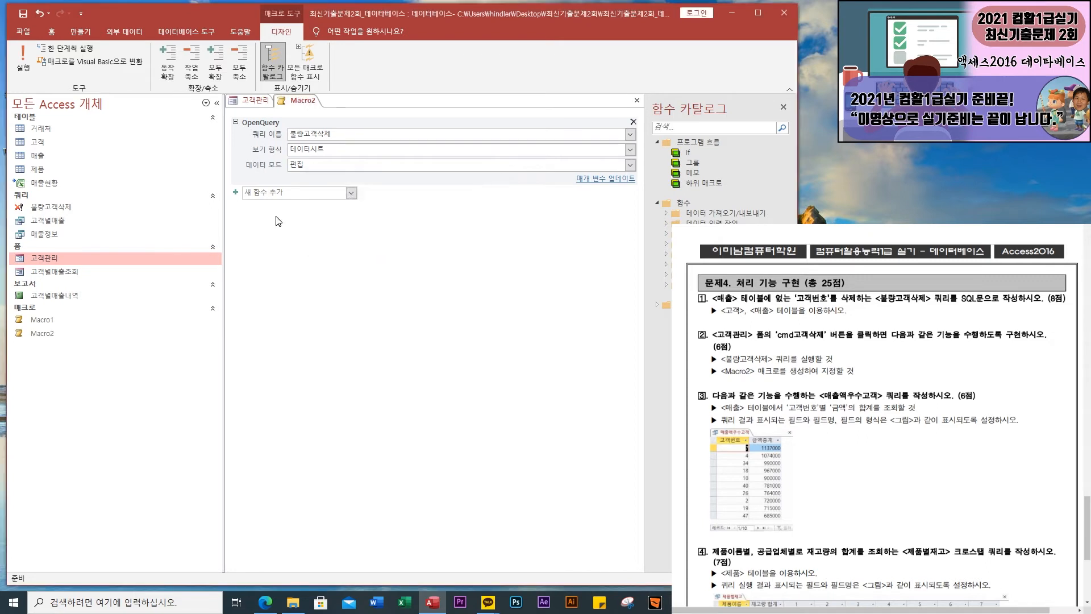
{"action": "left_click", "coordinate": [636, 101]}
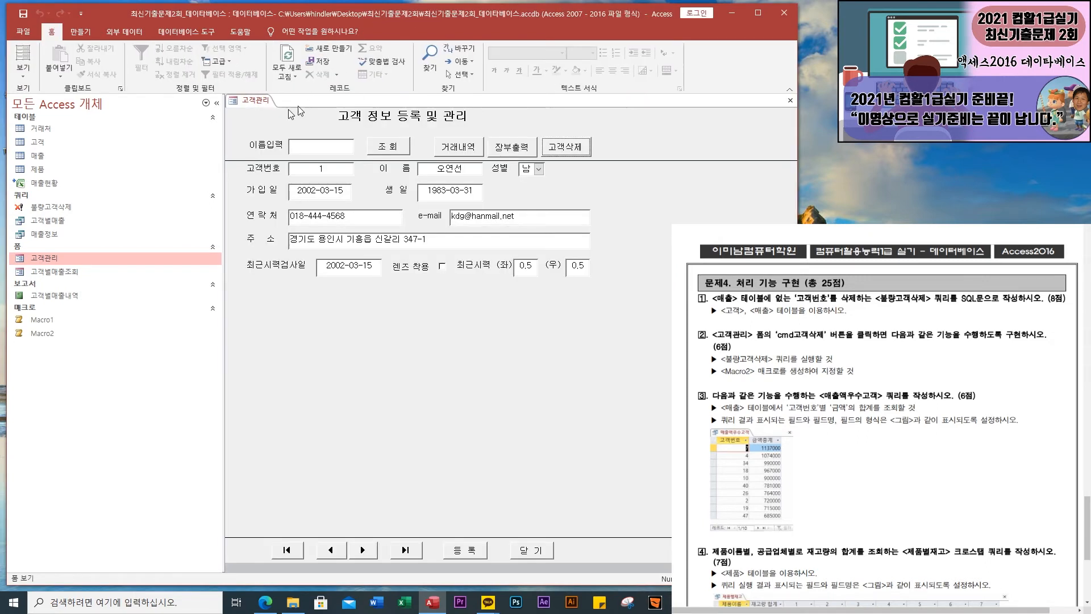
Show the 고객관리 form in design view and assign Macro2 to the cmd고객삭제 button's On Click event
{"action": "left_click", "coordinate": [23, 68]}
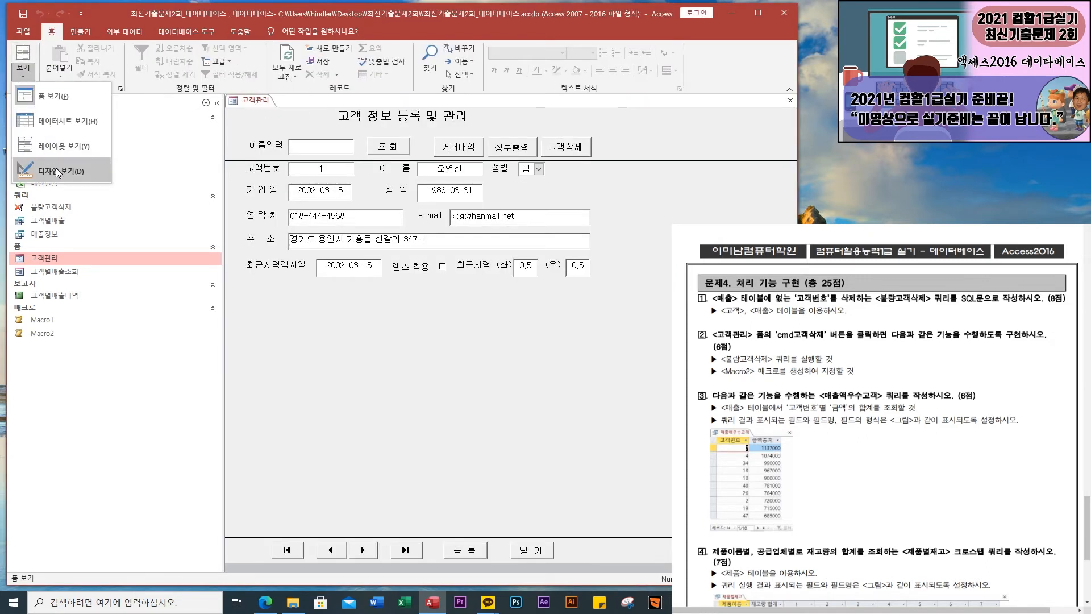
{"action": "left_click", "coordinate": [56, 168]}
{"action": "left_click", "coordinate": [592, 181]}
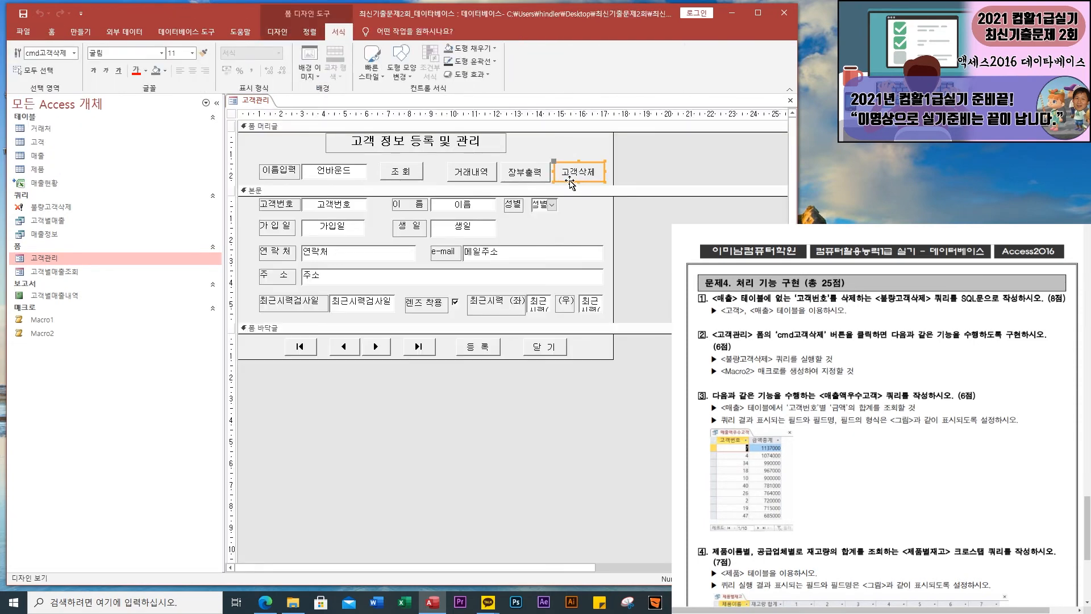
{"action": "double_click", "coordinate": [571, 177]}
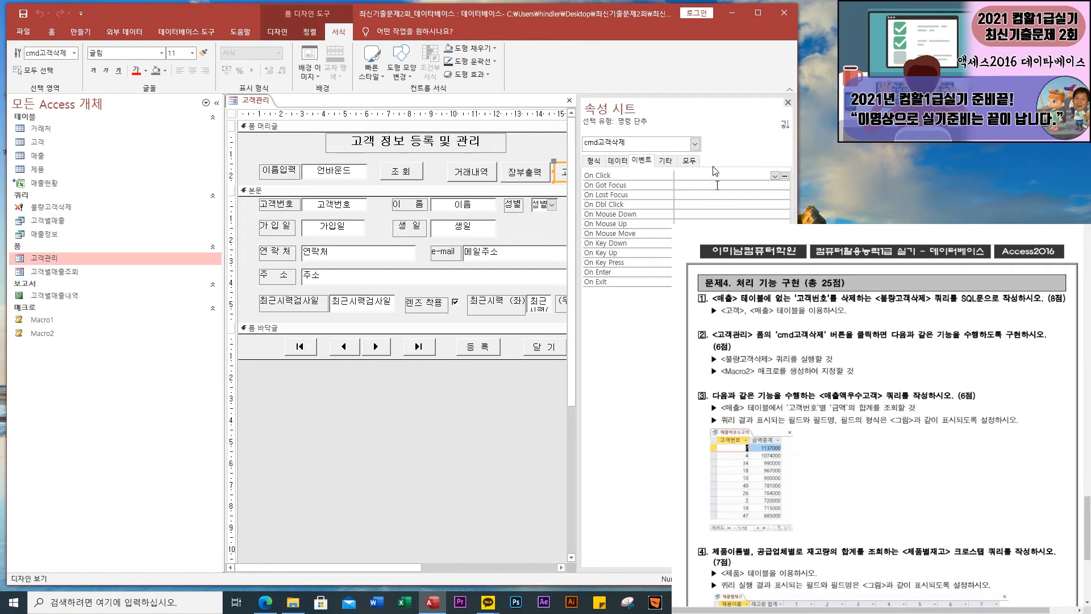
{"action": "left_click", "coordinate": [774, 175]}
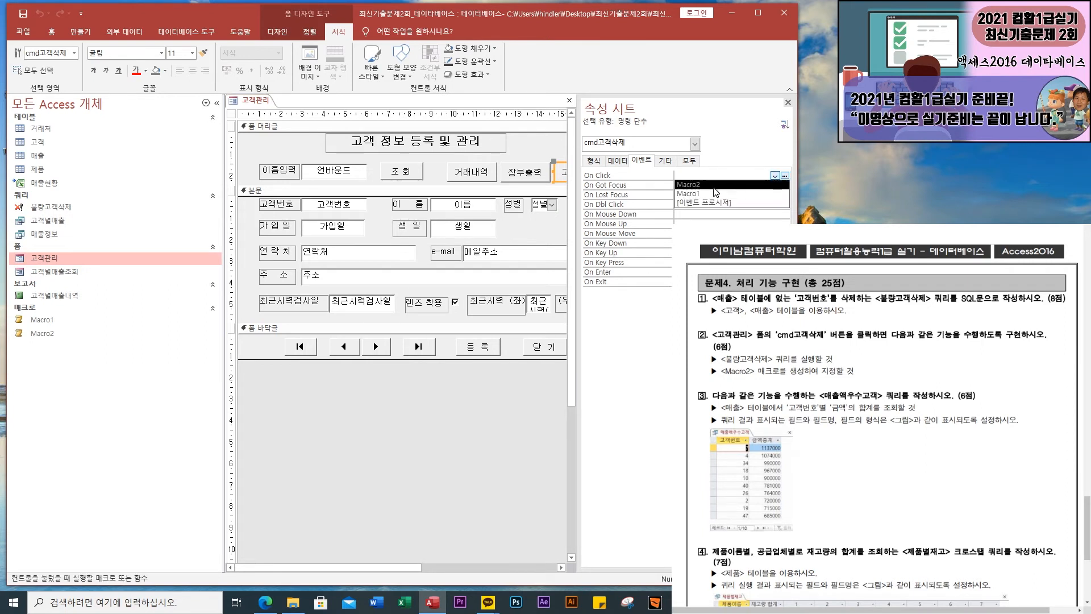
{"action": "left_click", "coordinate": [713, 186]}
{"action": "key", "text": "Return"}
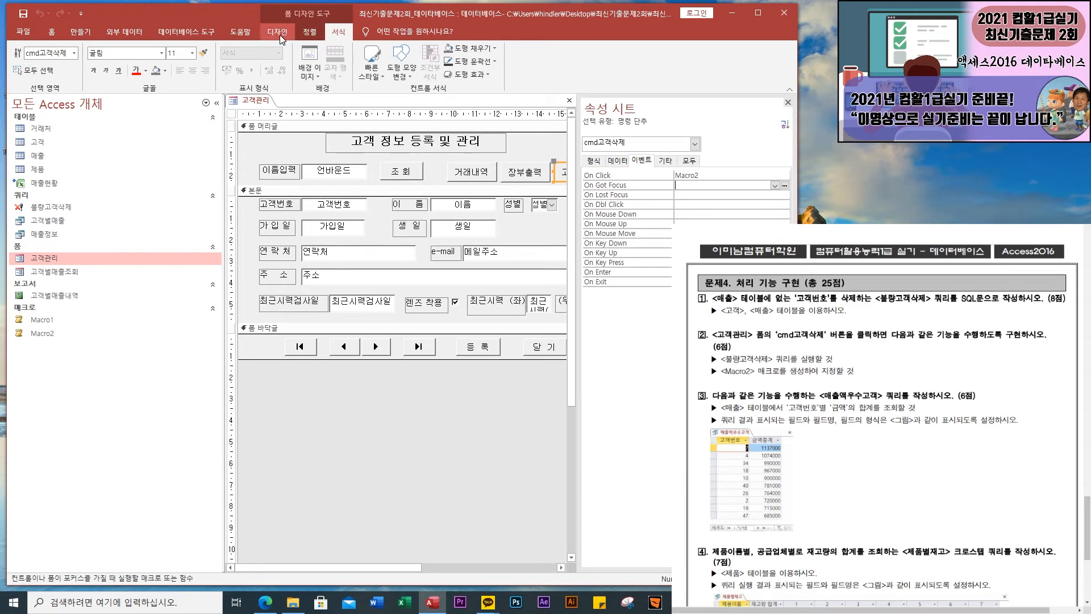
Return the 고객관리 form to form view, run its 고객삭제 button and accept the row deletion
{"action": "left_click", "coordinate": [52, 32]}
{"action": "left_click", "coordinate": [22, 55]}
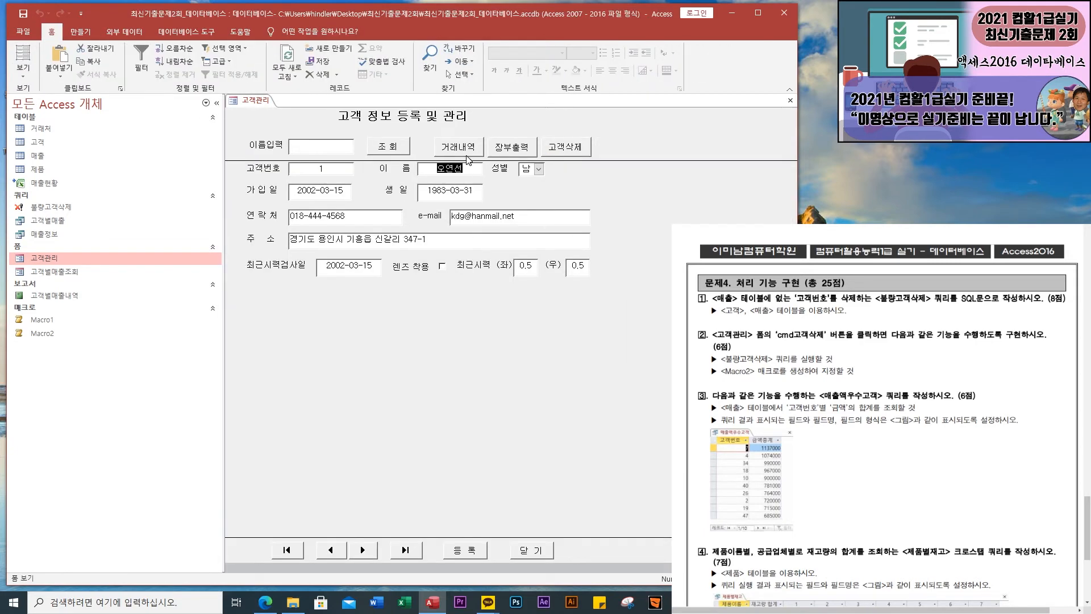
{"action": "left_click", "coordinate": [574, 149]}
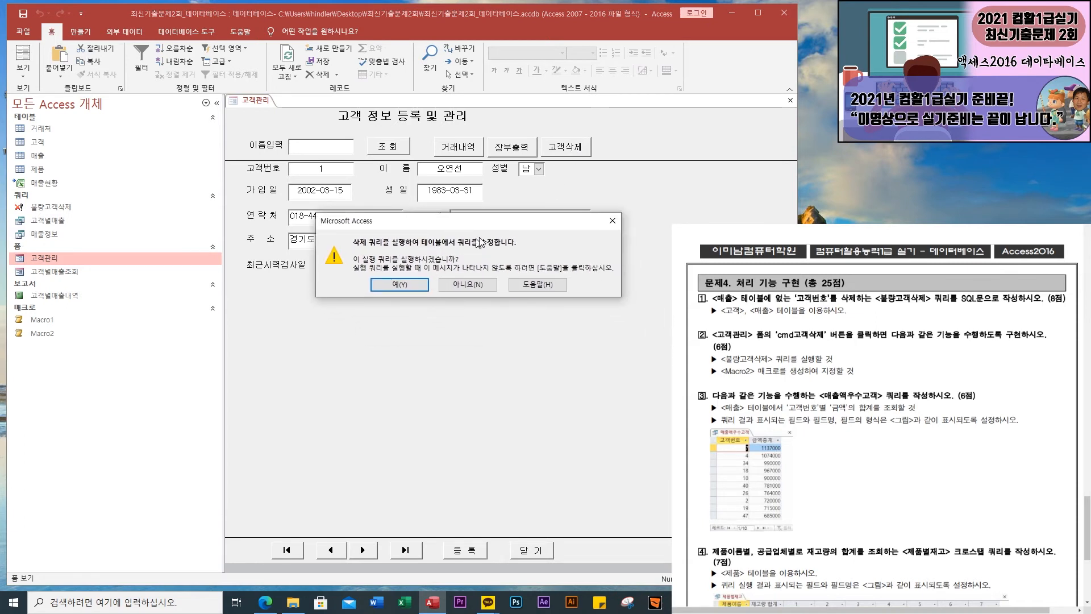
{"action": "left_click", "coordinate": [400, 284]}
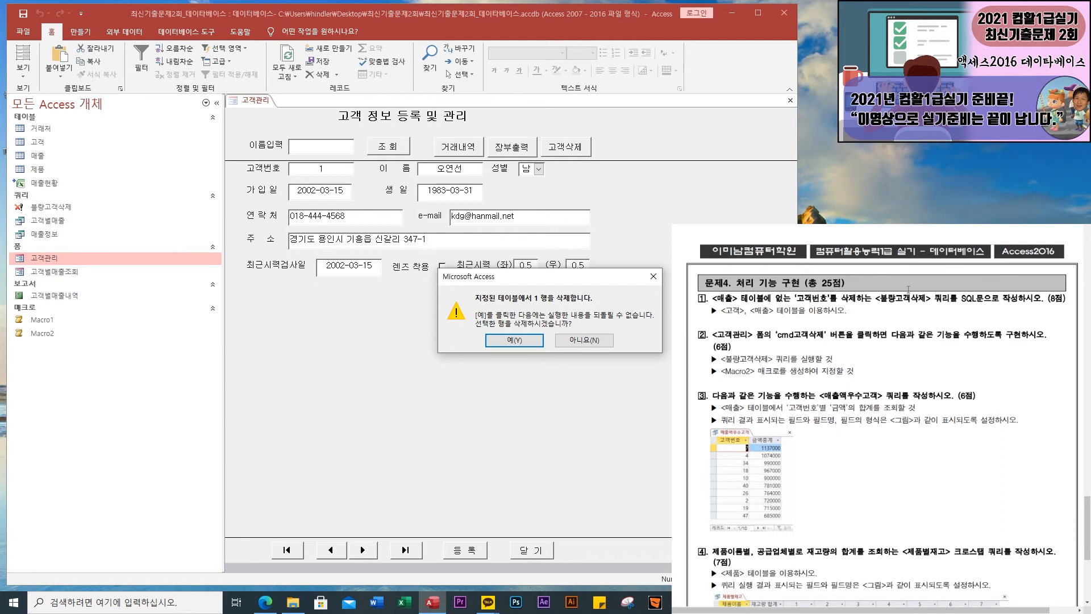
{"action": "left_click", "coordinate": [526, 342]}
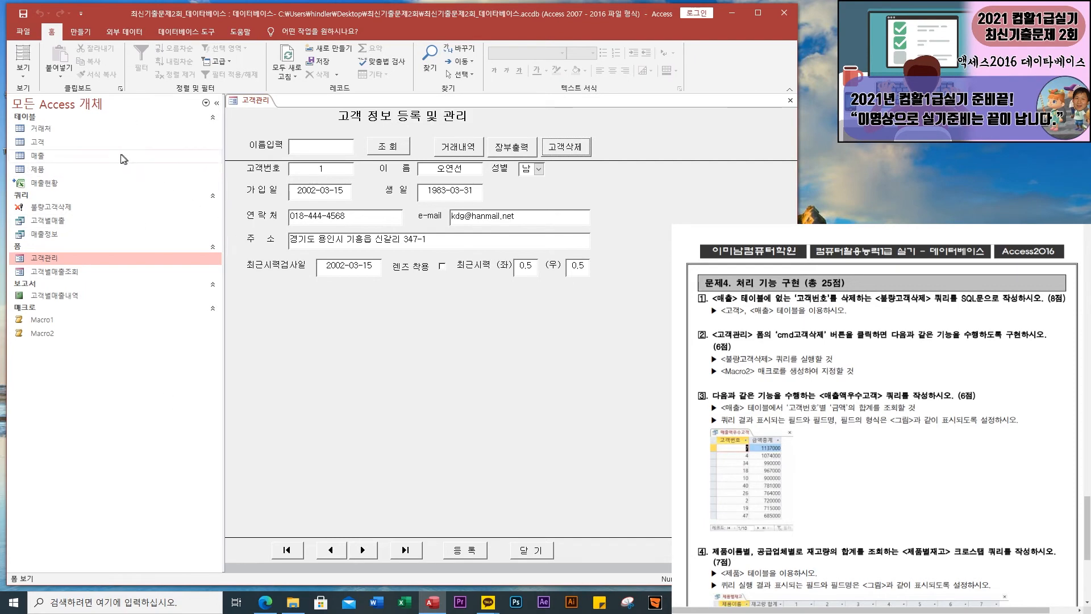
Open the 고객 and 매출 tables and check the remaining customers' 고객번호 values against the sales records
{"action": "double_click", "coordinate": [38, 142]}
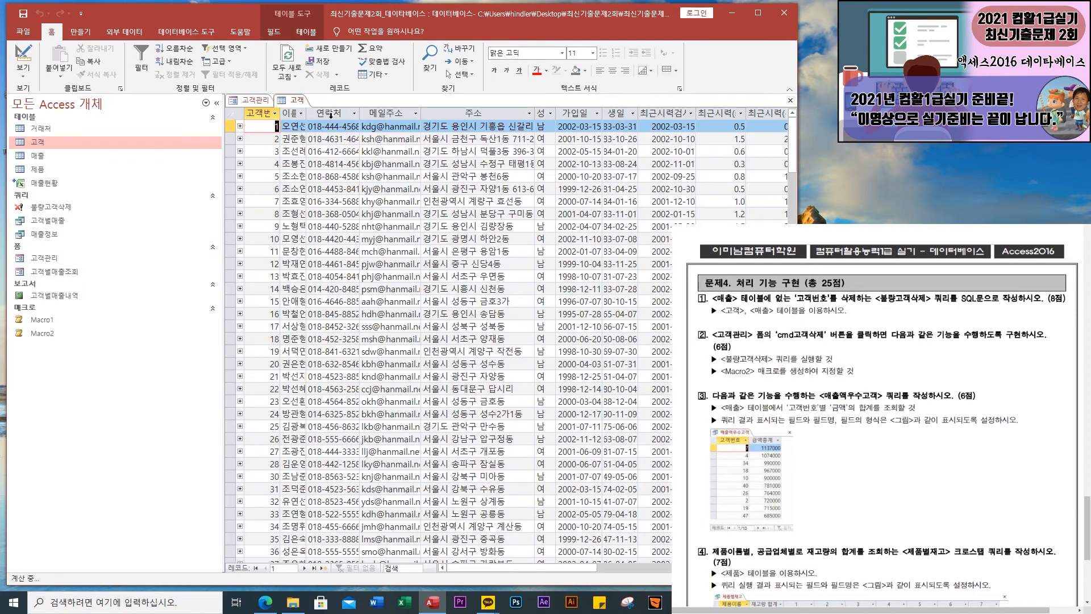
{"action": "double_click", "coordinate": [38, 157]}
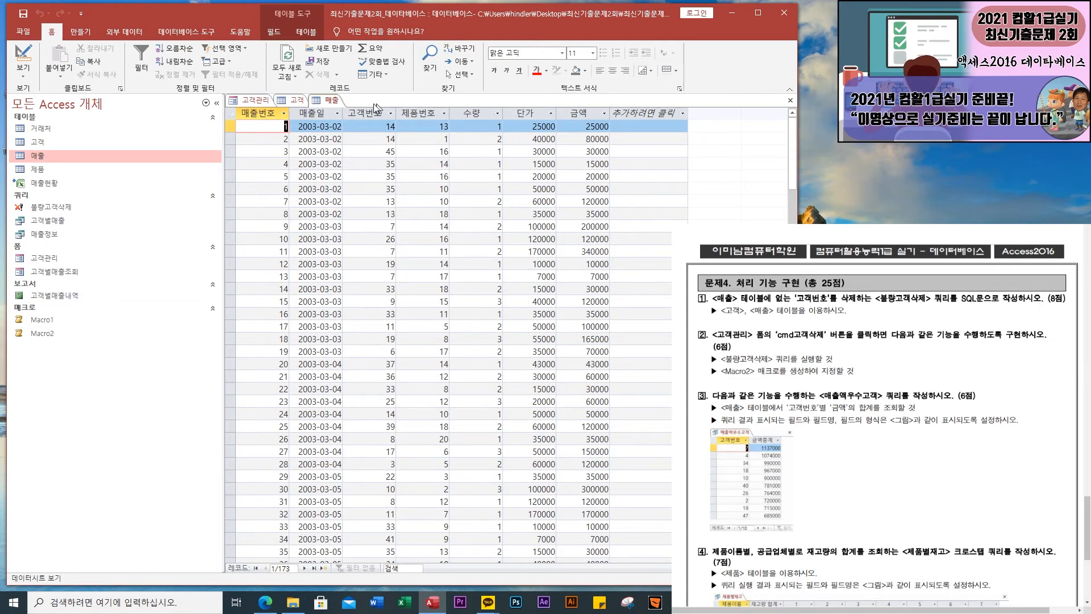
{"action": "left_click", "coordinate": [293, 102]}
{"action": "scroll", "coordinate": [323, 545], "scroll_direction": "down", "scroll_amount": 5}
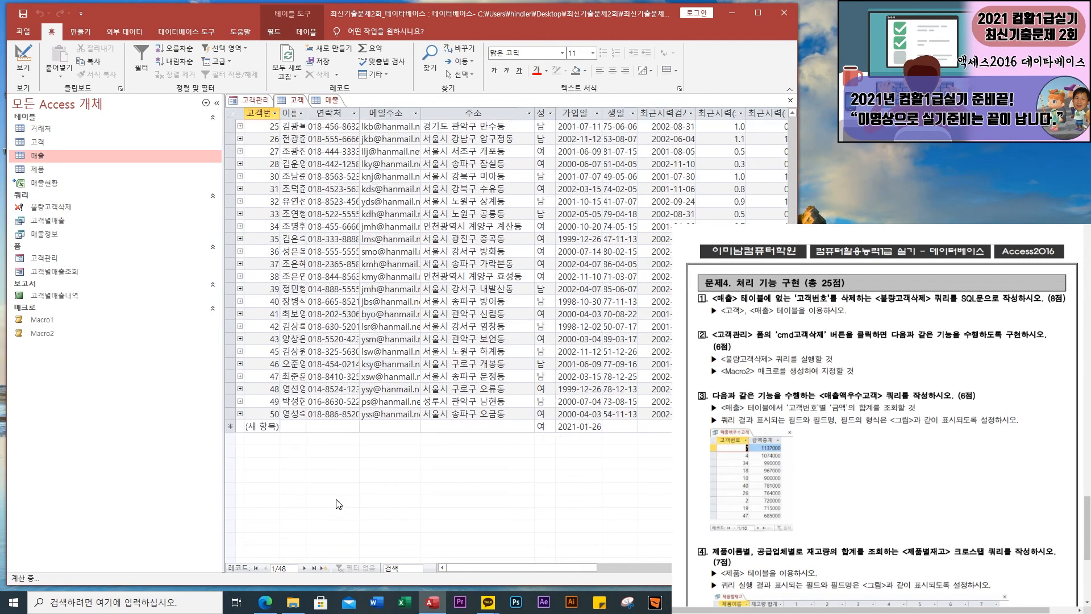
{"action": "scroll", "coordinate": [337, 500], "scroll_direction": "up", "scroll_amount": 5}
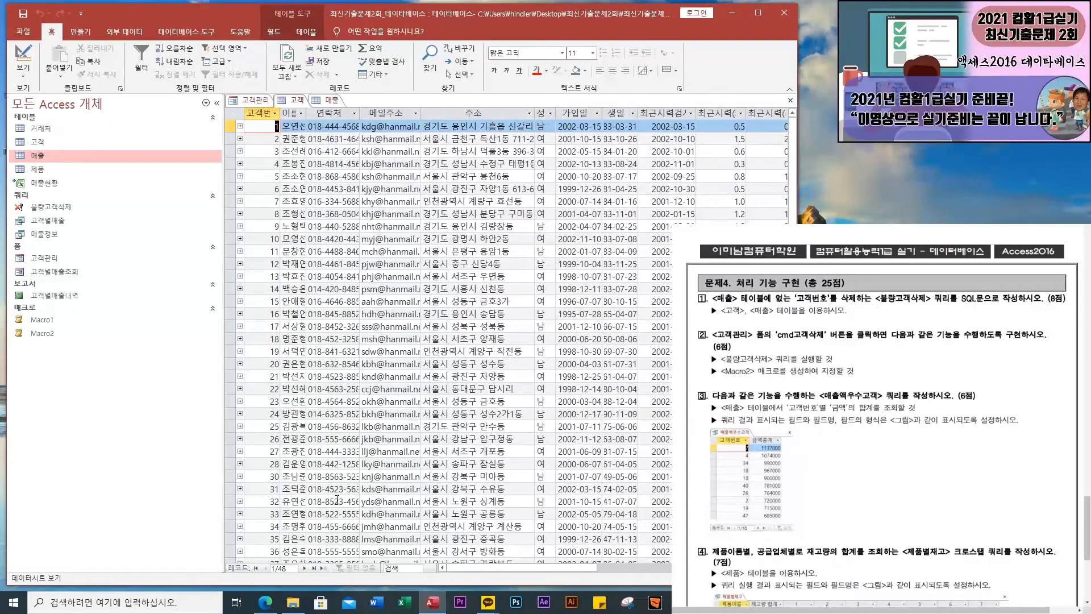
{"action": "left_click", "coordinate": [329, 101]}
{"action": "scroll", "coordinate": [319, 352], "scroll_direction": "down", "scroll_amount": 20}
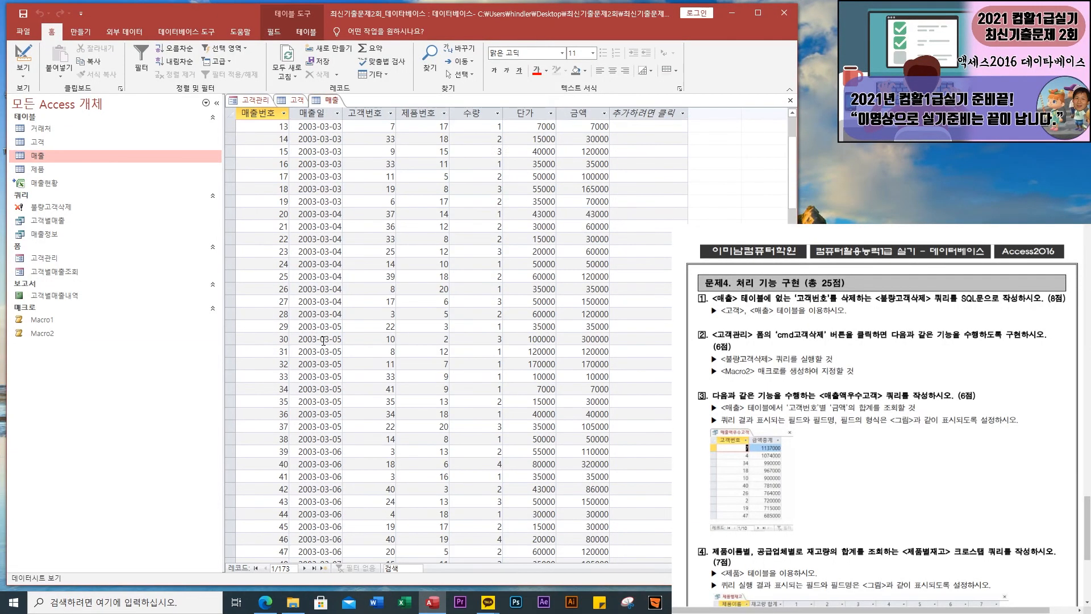
{"action": "scroll", "coordinate": [319, 352], "scroll_direction": "down", "scroll_amount": 11}
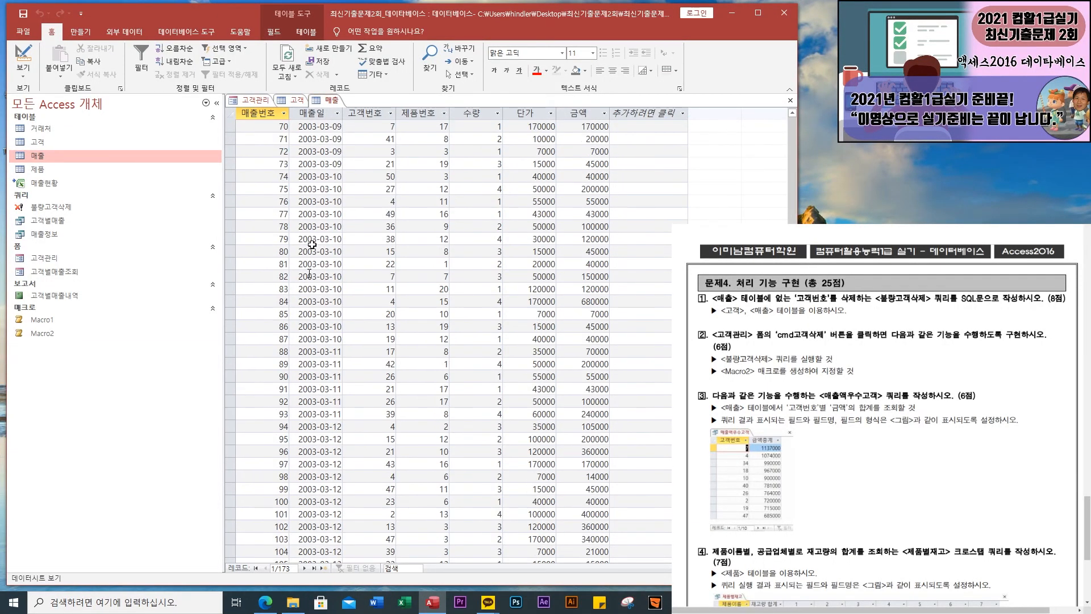
Review the 불량고객삭제 query's SQL statement in design view and close the query
{"action": "scroll", "coordinate": [289, 405], "scroll_direction": "up", "scroll_amount": 20}
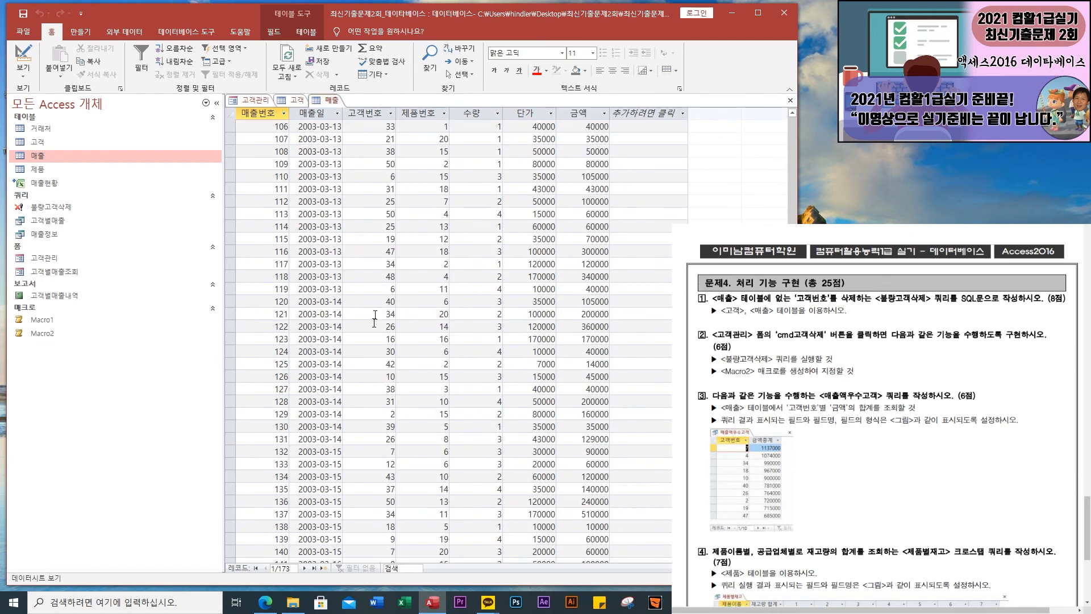
{"action": "scroll", "coordinate": [369, 371], "scroll_direction": "up", "scroll_amount": 13}
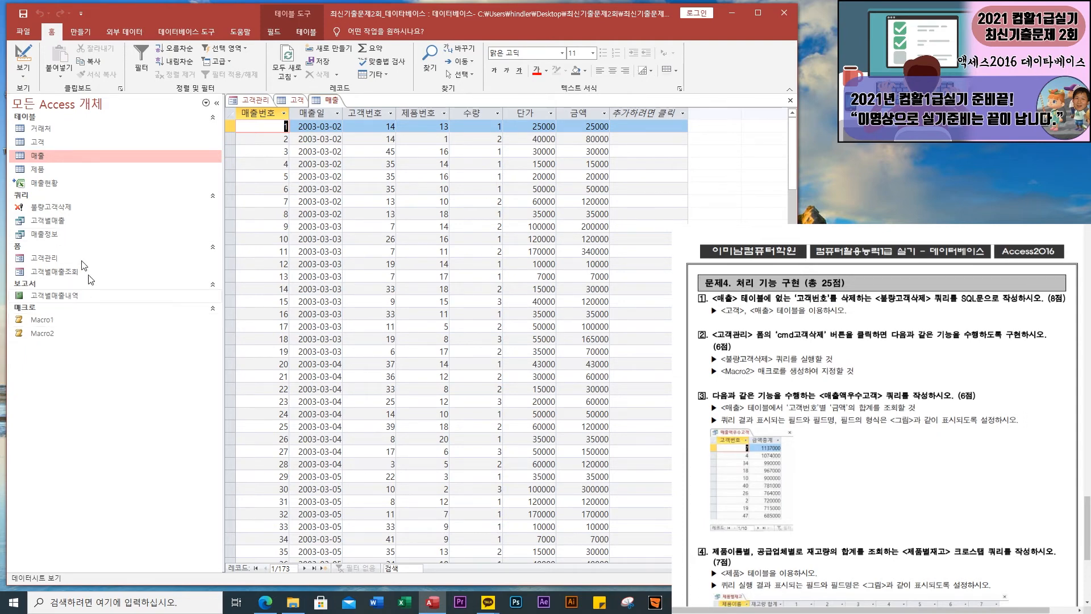
{"action": "right_click", "coordinate": [60, 208]}
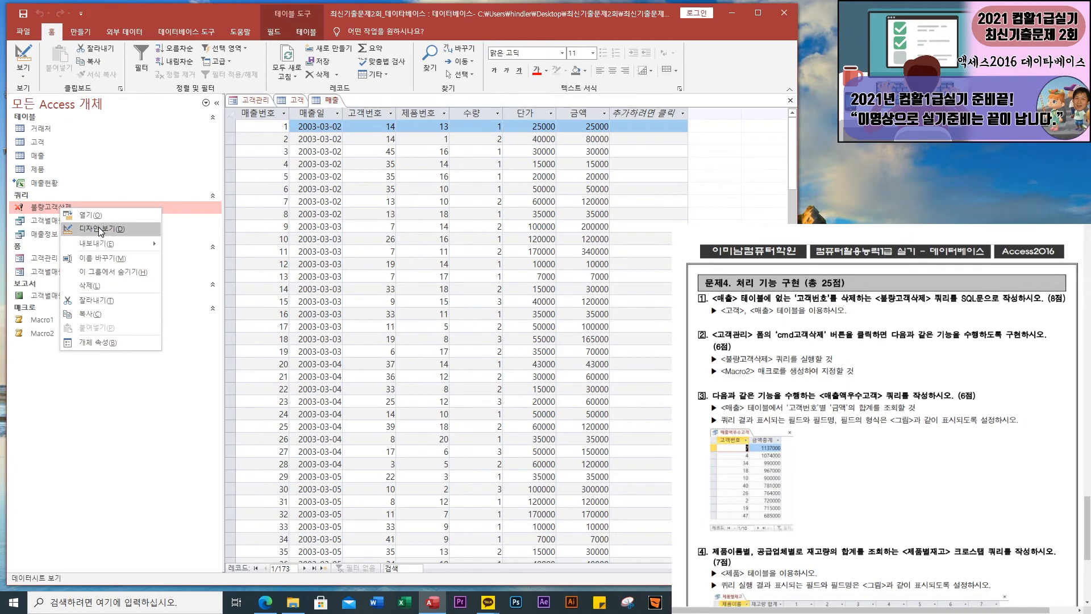
{"action": "left_click", "coordinate": [98, 226]}
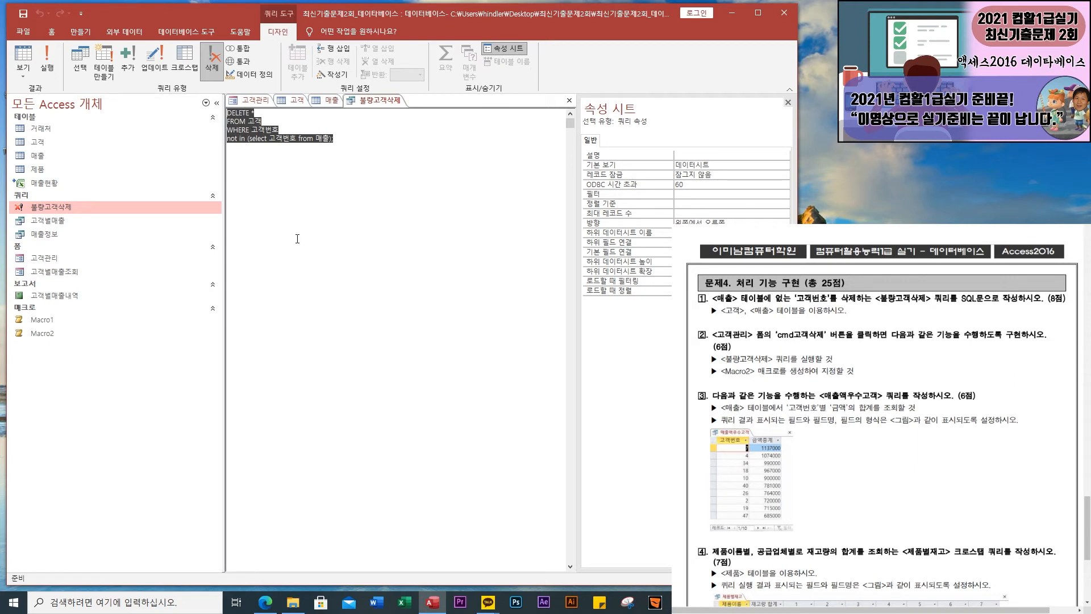
{"action": "left_click", "coordinate": [346, 149]}
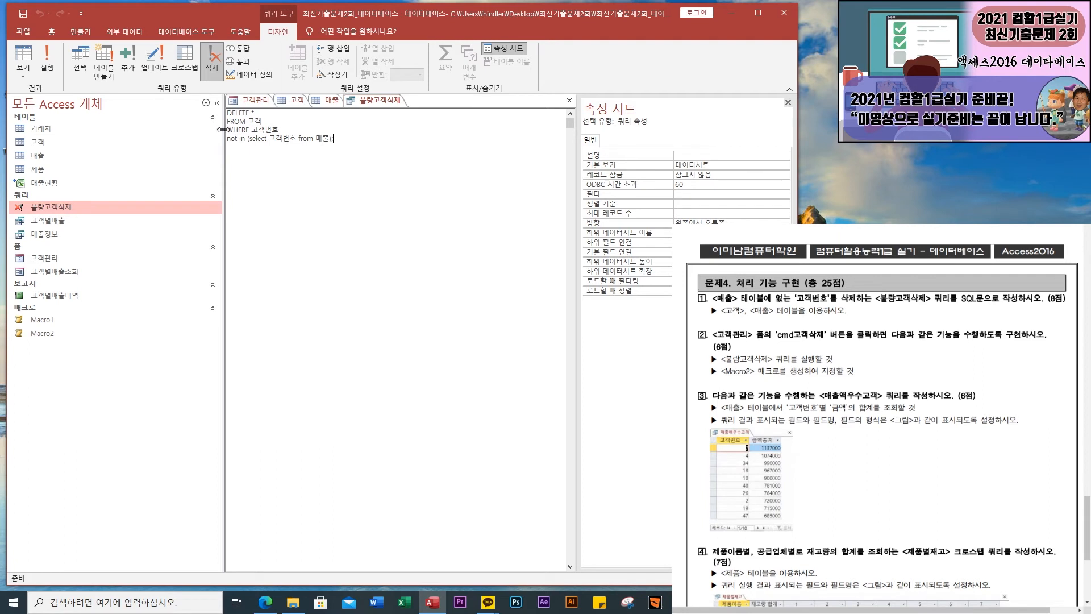
{"action": "type", "text": ")"}
{"action": "left_click", "coordinate": [569, 100]}
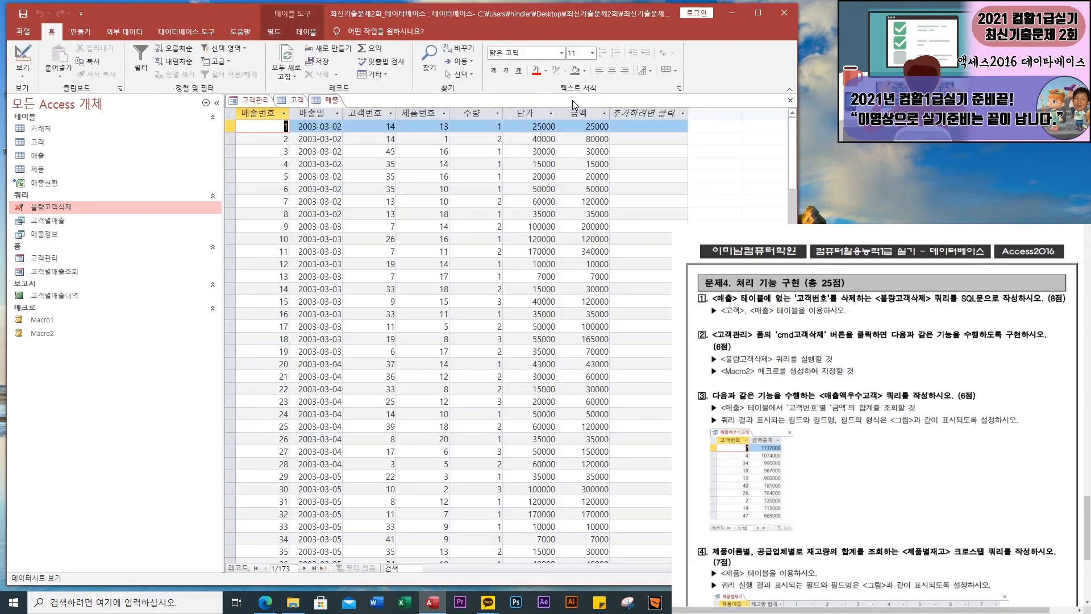
Close the 매출 and 고객 tables and the 고객관리 form, saving the form's design changes
{"action": "left_click", "coordinate": [790, 101]}
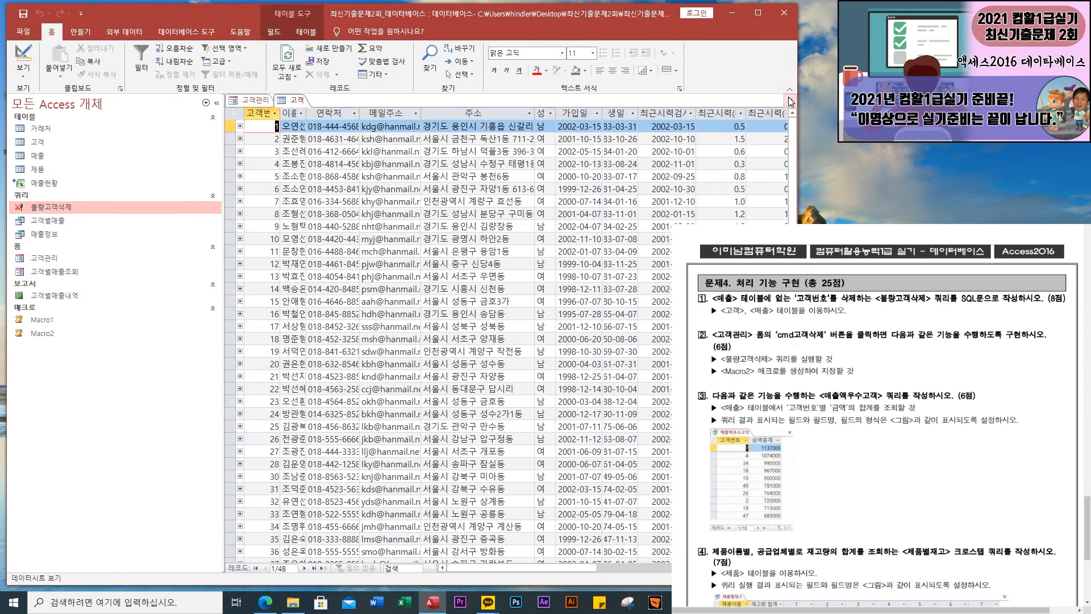
{"action": "left_click", "coordinate": [790, 101]}
{"action": "left_click", "coordinate": [790, 101]}
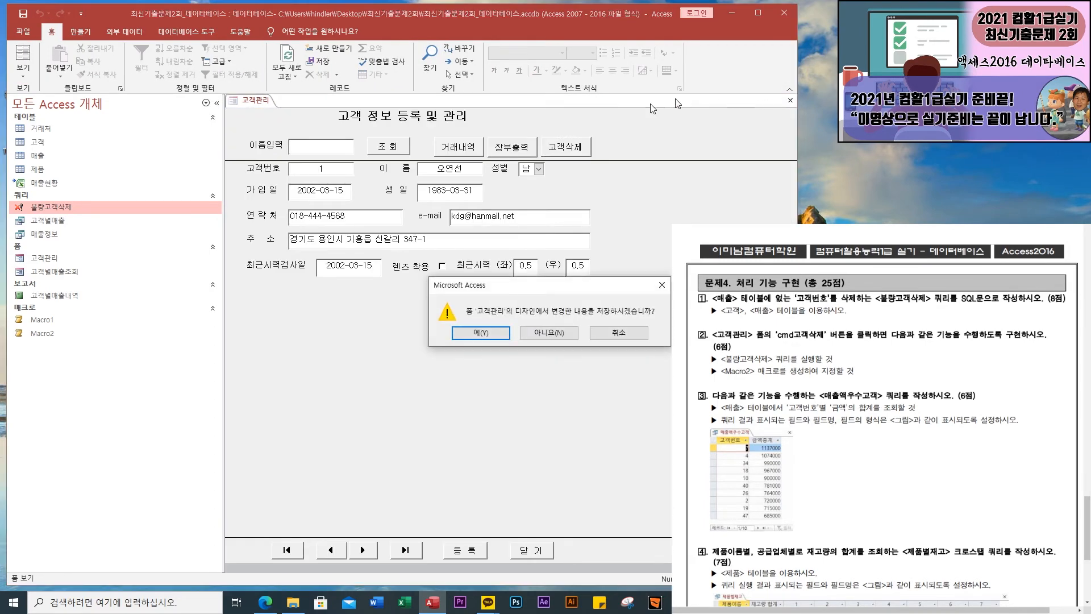
{"action": "left_click", "coordinate": [486, 332]}
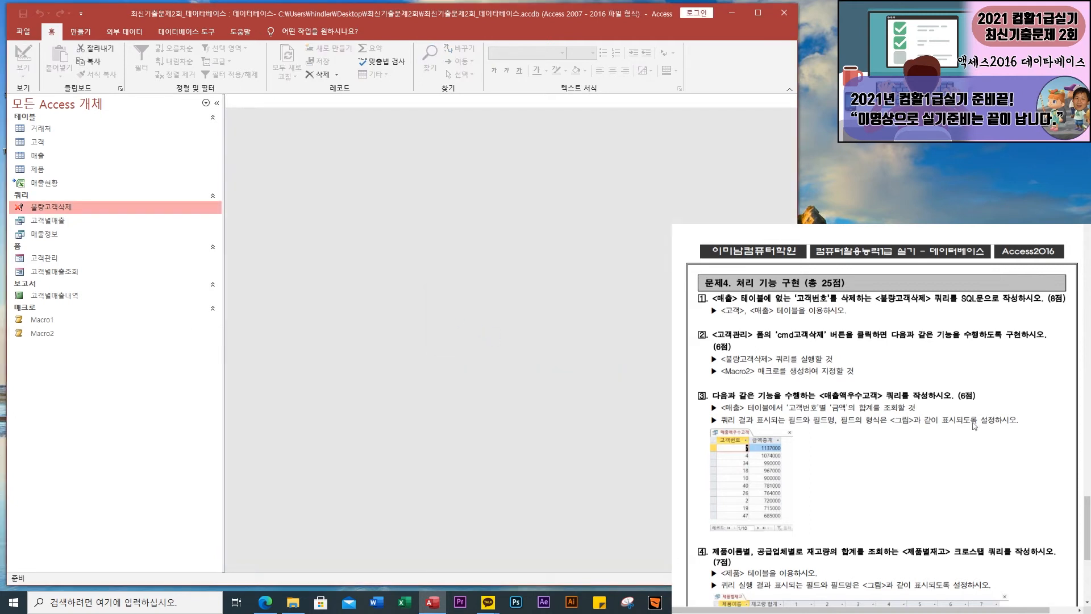
Create a new query in design view based on the 매출 table, with the property sheet closed and the design grid enlarged
{"action": "scroll", "coordinate": [872, 455], "scroll_direction": "down", "scroll_amount": 5}
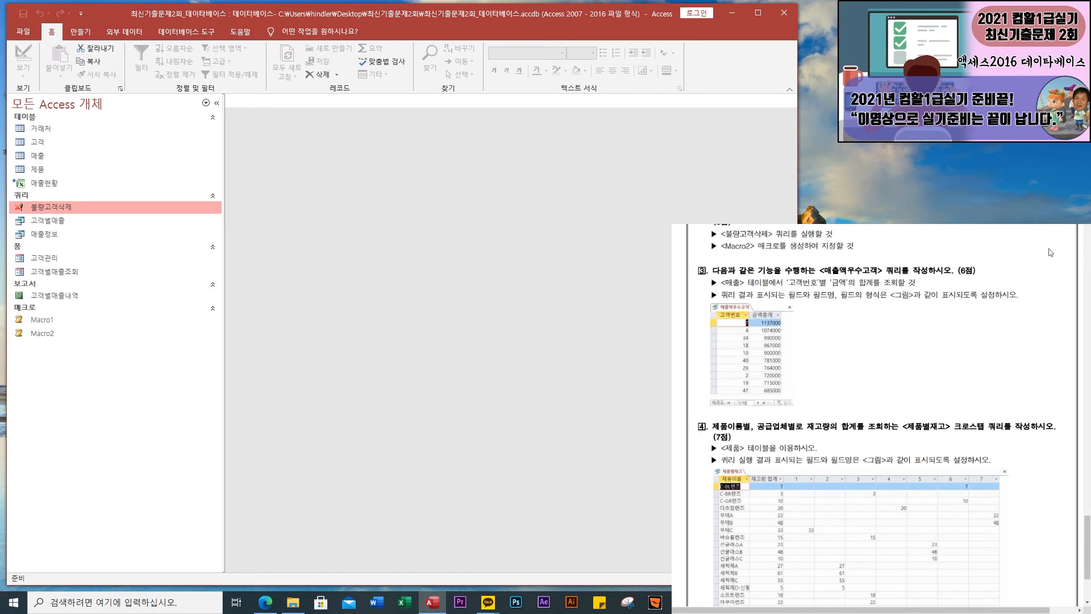
{"action": "left_click", "coordinate": [80, 32]}
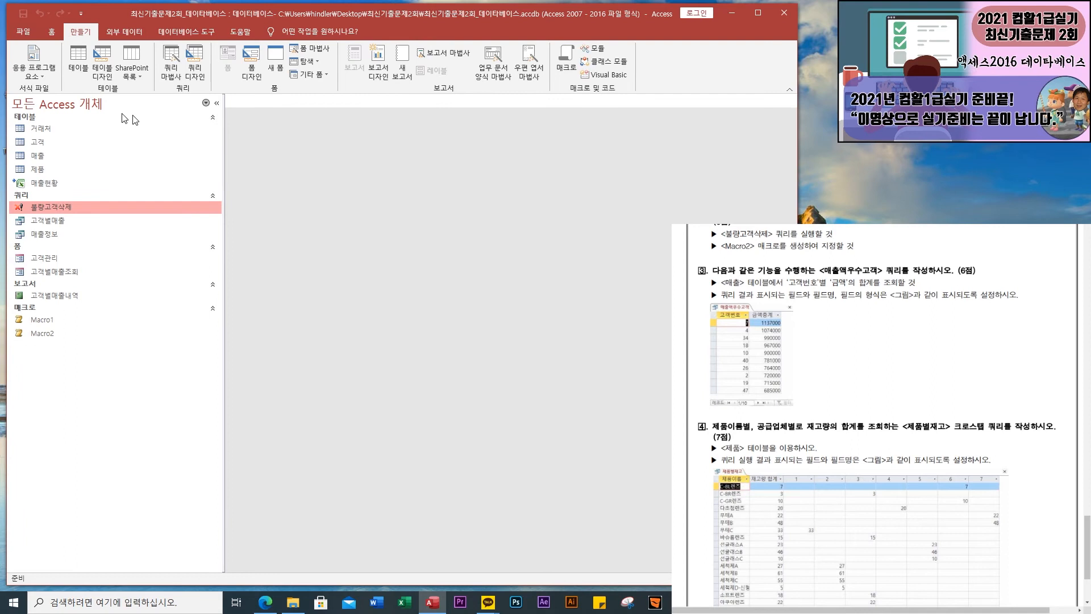
{"action": "left_click", "coordinate": [196, 62]}
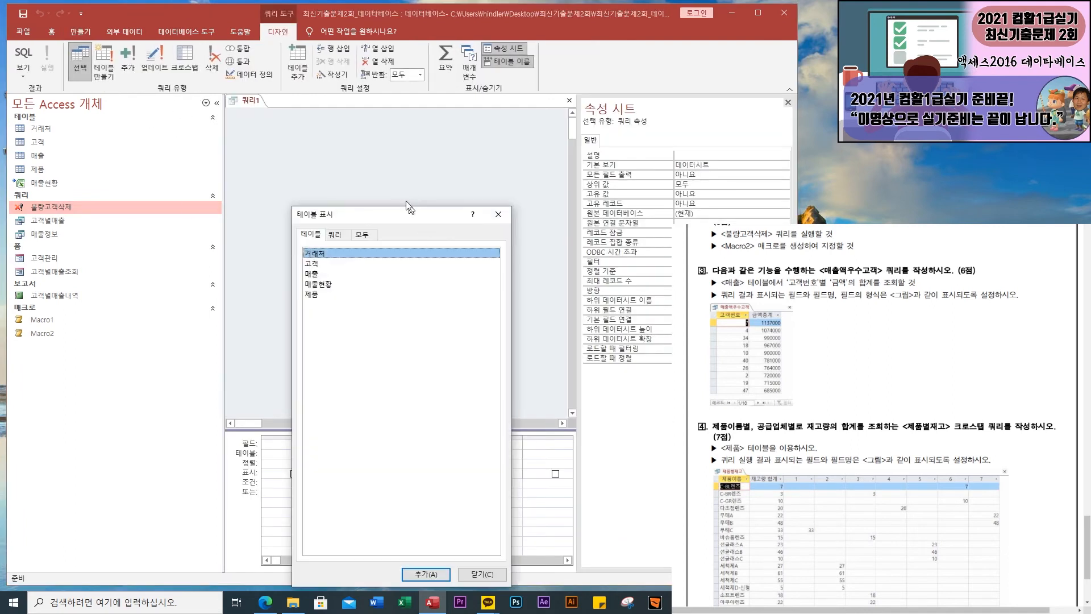
{"action": "double_click", "coordinate": [314, 274]}
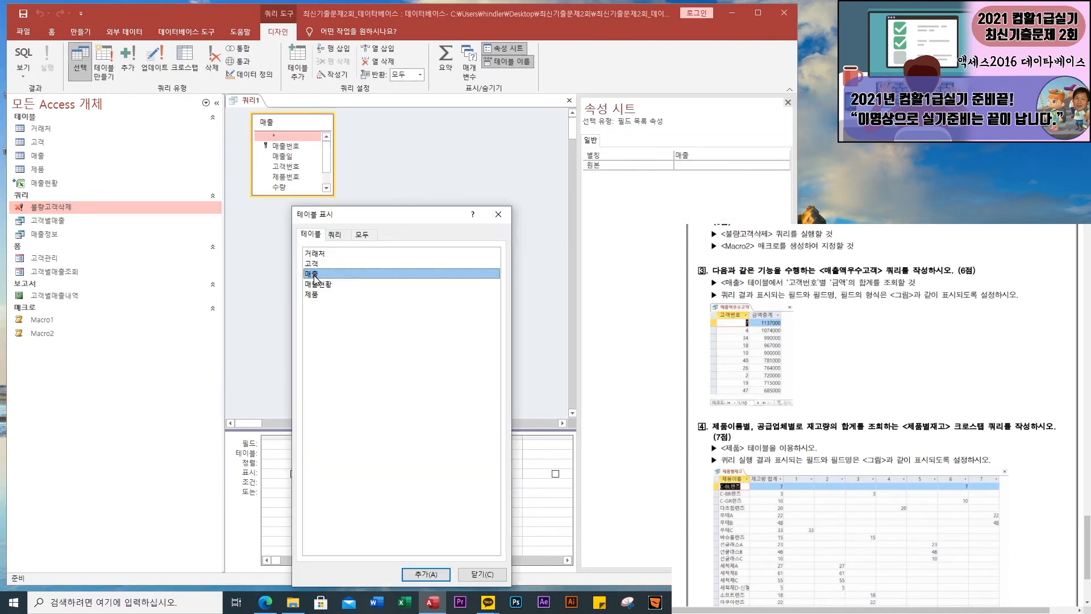
{"action": "left_click", "coordinate": [481, 574]}
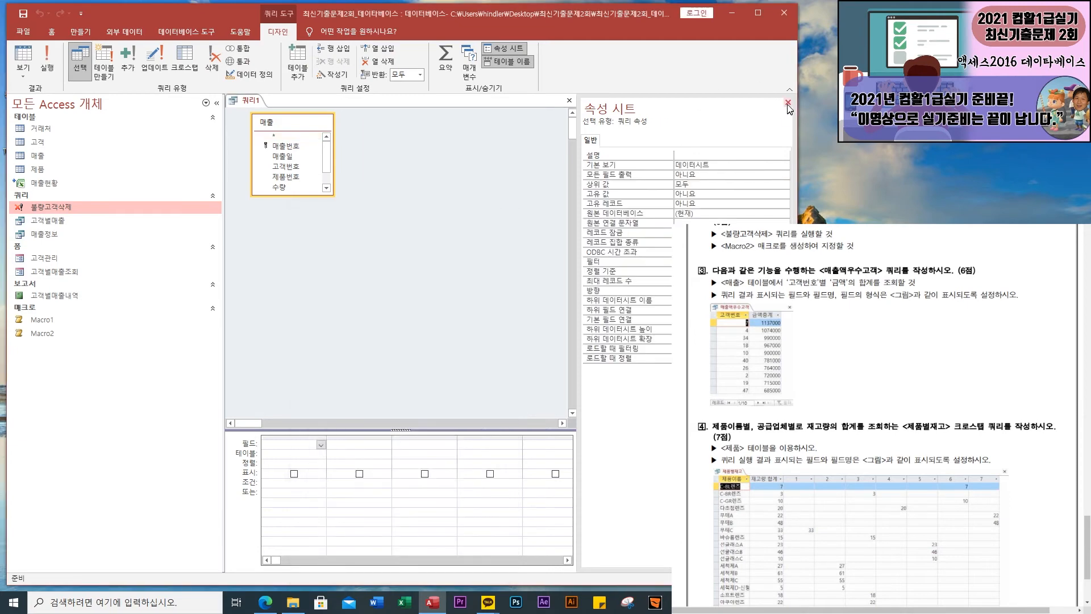
{"action": "left_click", "coordinate": [788, 102]}
{"action": "left_click_drag", "start_coordinate": [454, 432], "coordinate": [455, 334]}
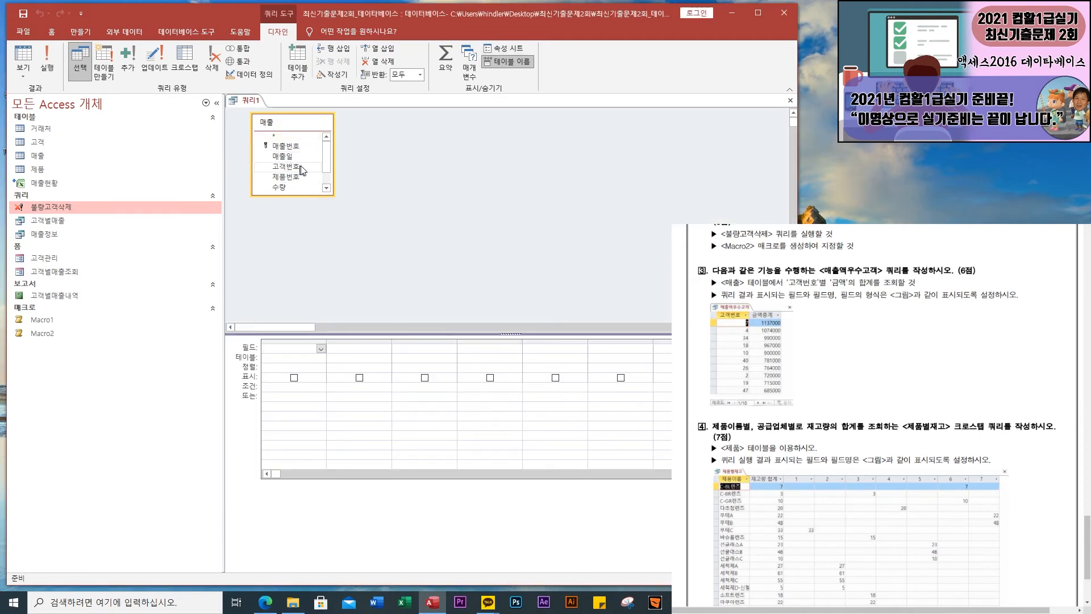
Add the 고객번호 and 금액 fields to the query and run it once before returning to design view
{"action": "double_click", "coordinate": [286, 167]}
{"action": "scroll", "coordinate": [328, 164], "scroll_direction": "down", "scroll_amount": 1}
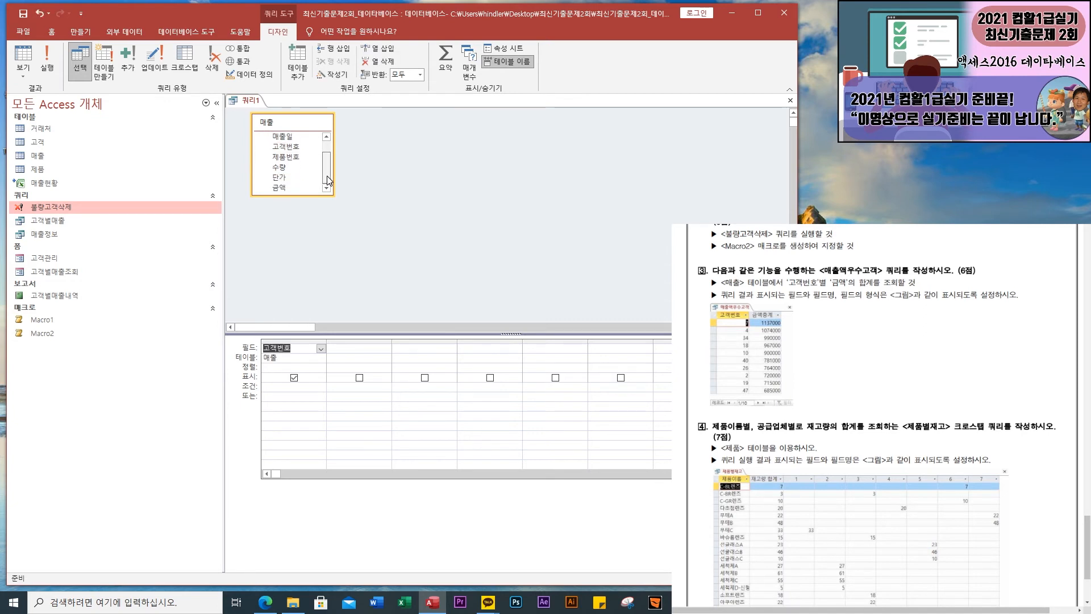
{"action": "double_click", "coordinate": [281, 189]}
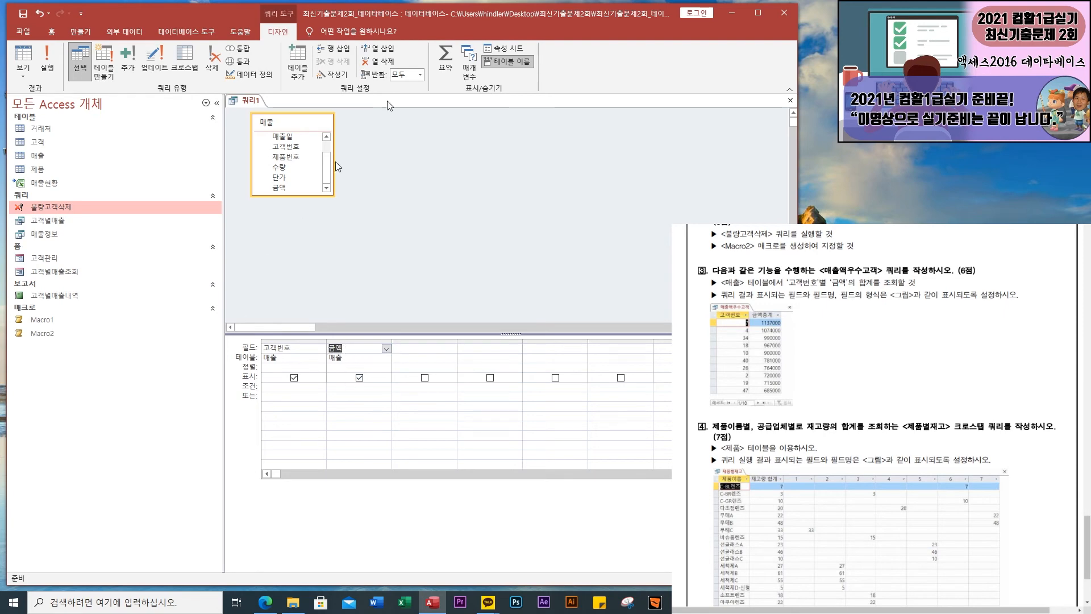
{"action": "left_click", "coordinate": [44, 61]}
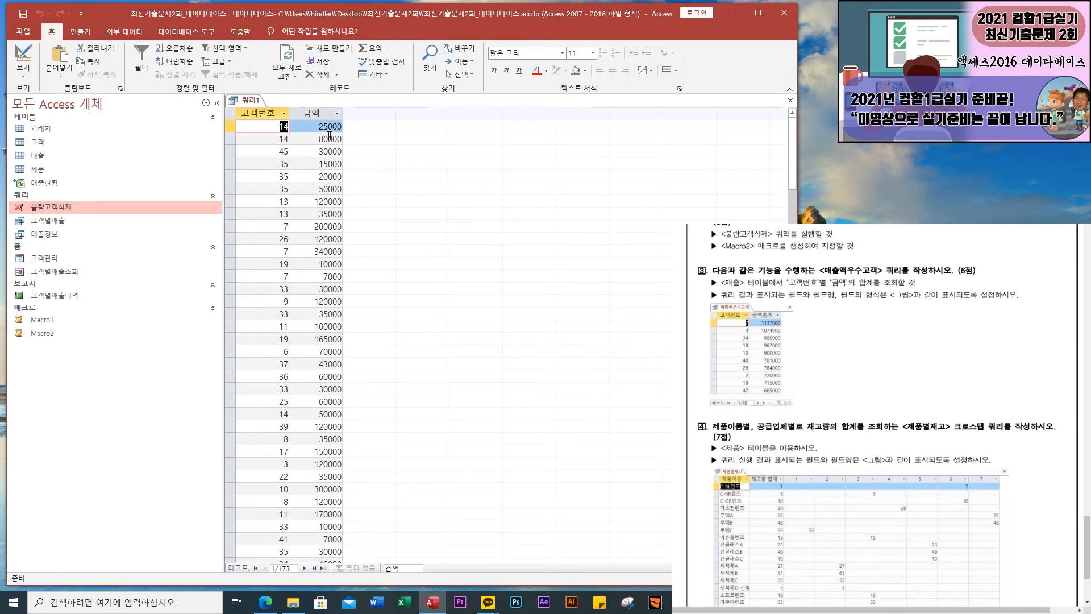
{"action": "left_click", "coordinate": [26, 75]}
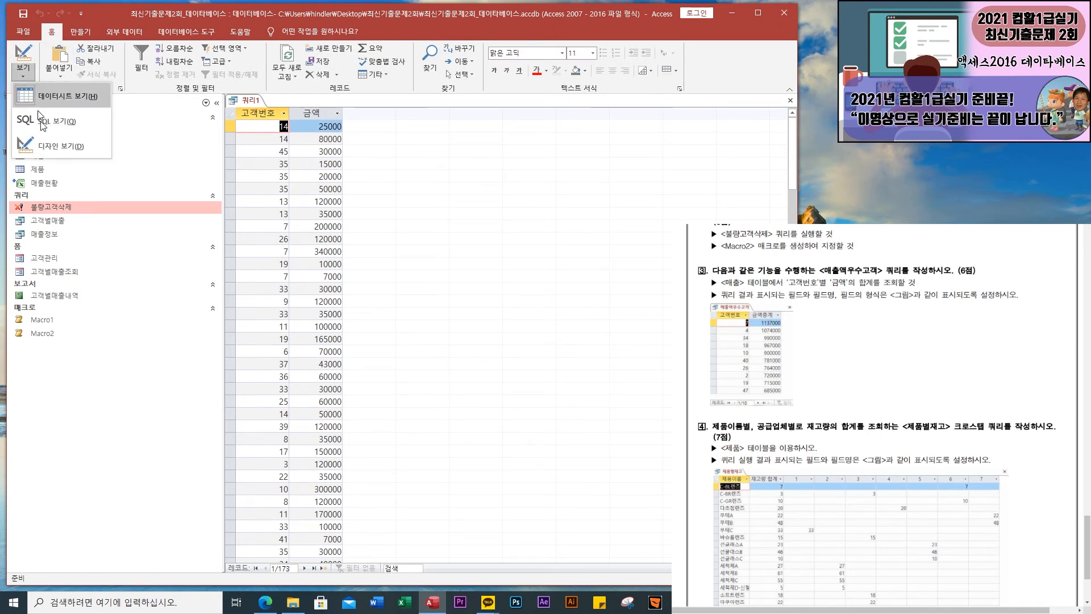
{"action": "left_click", "coordinate": [63, 144]}
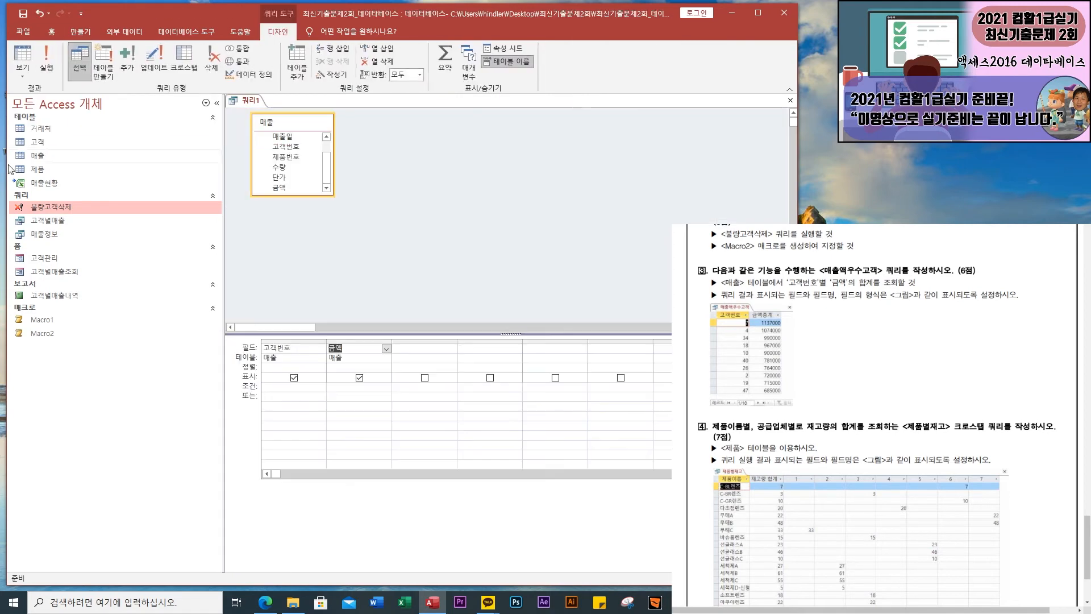
Group the query by 고객번호 with 금액 summarised as 합계, and check the result in datasheet view
{"action": "left_click", "coordinate": [444, 56]}
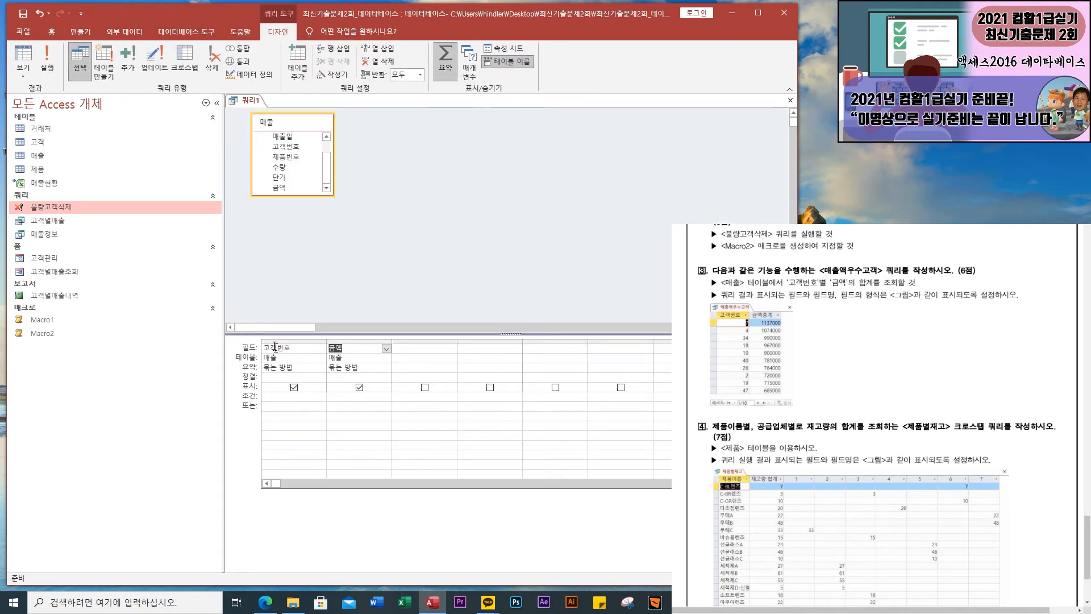
{"action": "left_click", "coordinate": [367, 371]}
{"action": "left_click", "coordinate": [385, 367]}
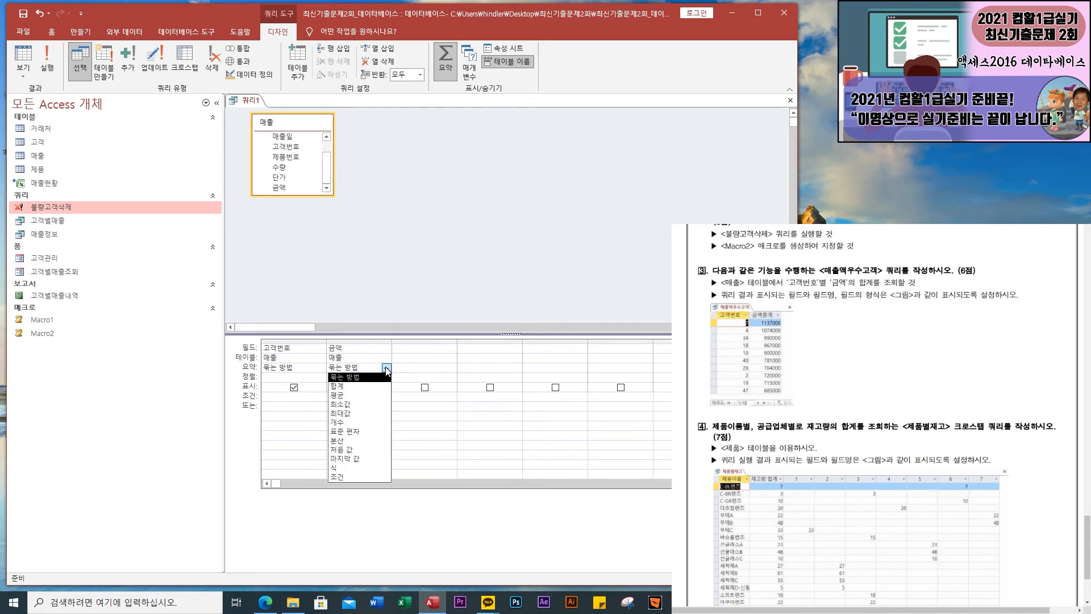
{"action": "left_click", "coordinate": [361, 387]}
{"action": "left_click", "coordinate": [48, 55]}
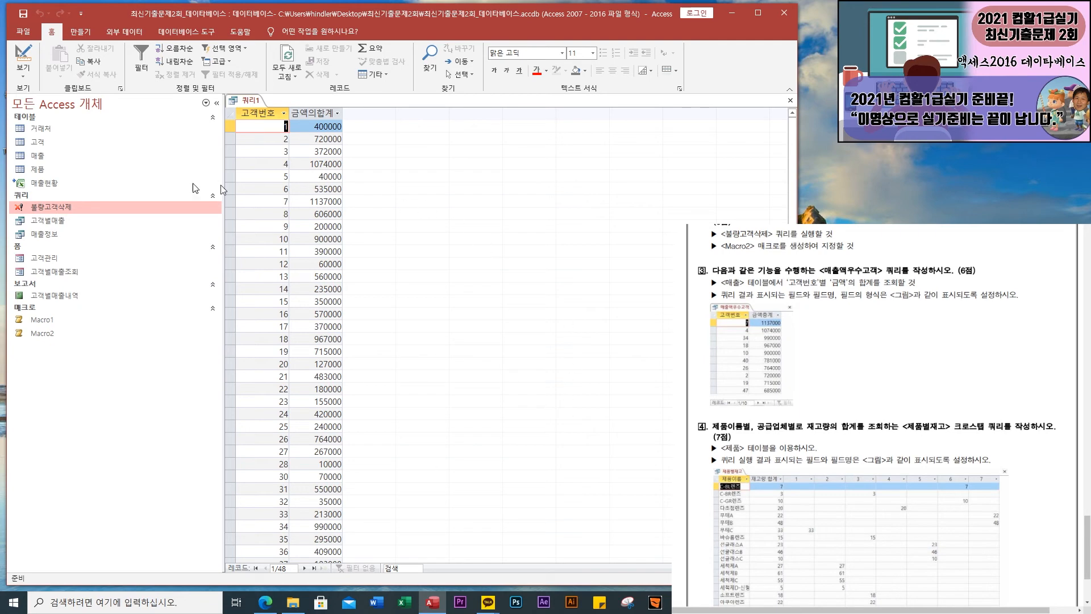
{"action": "left_click", "coordinate": [23, 74]}
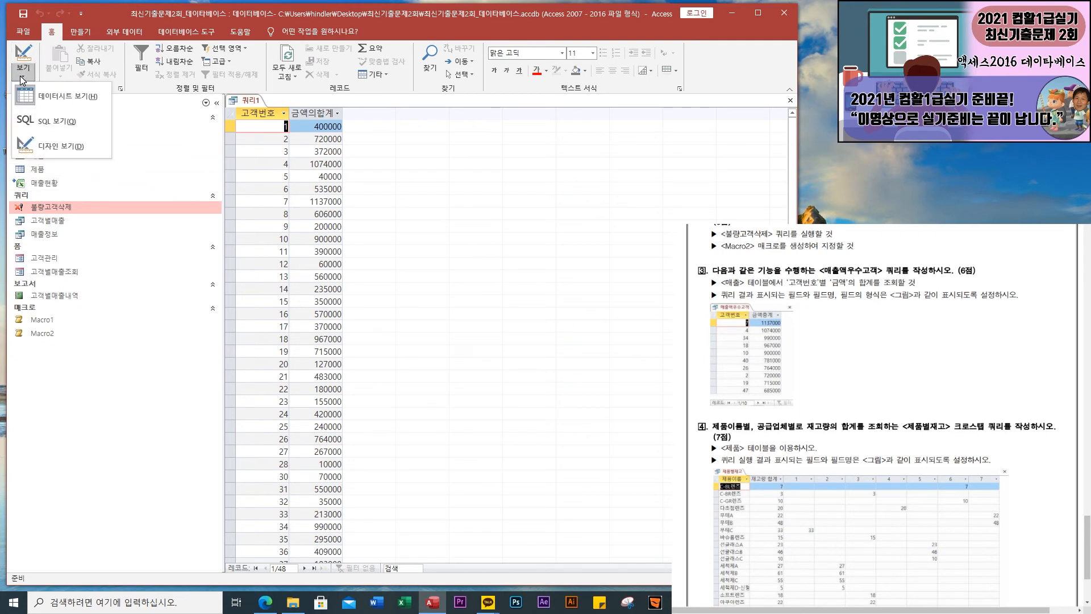
{"action": "left_click", "coordinate": [67, 145]}
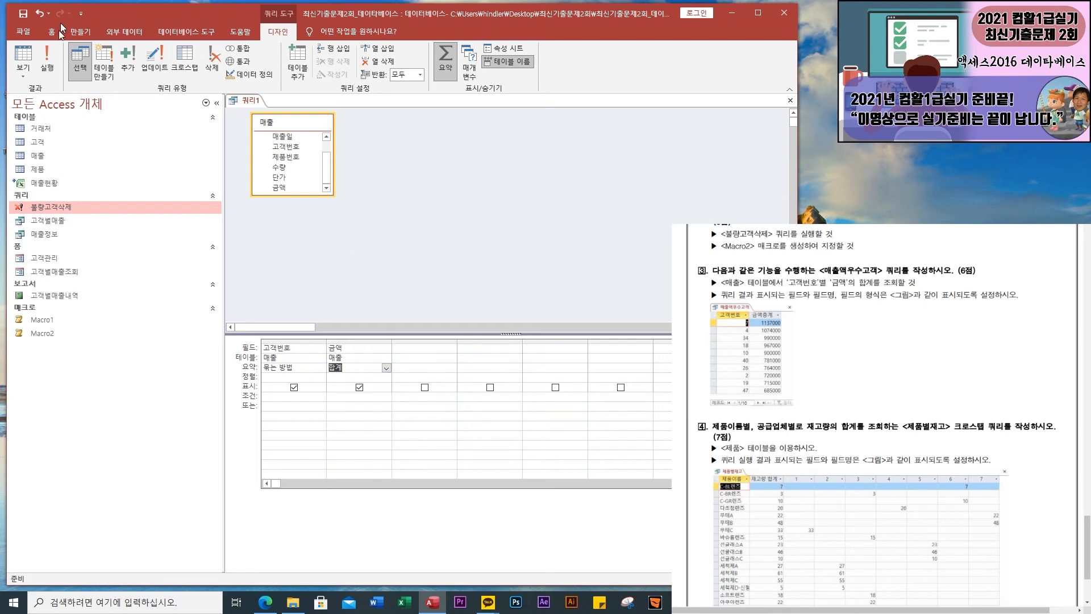
Run the query again and compare the 금액 totals per 고객번호 with the exam figure
{"action": "left_click", "coordinate": [50, 57]}
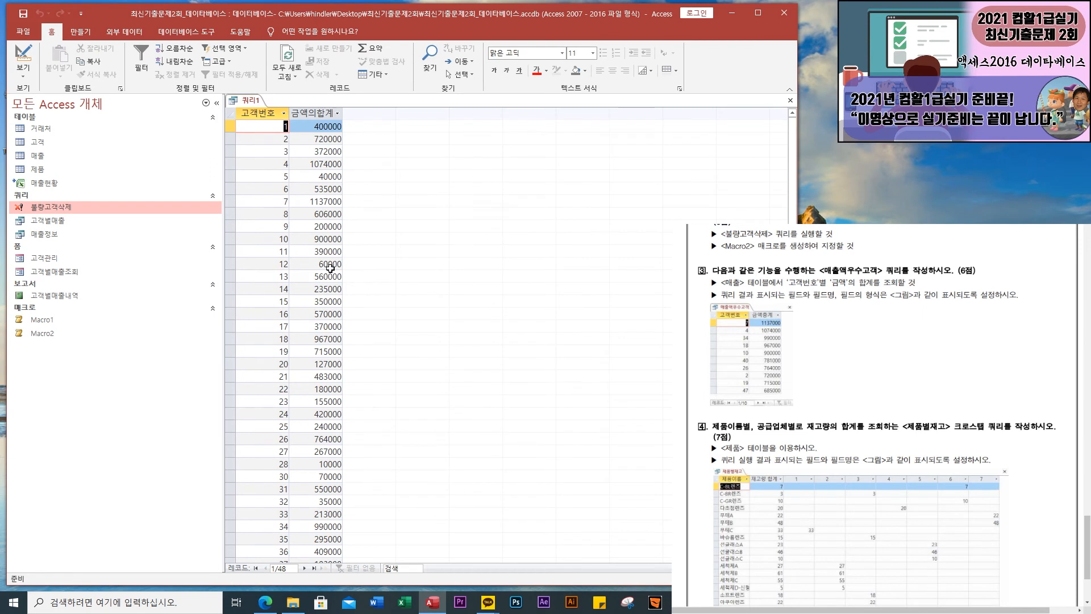
{"action": "scroll", "coordinate": [330, 267], "scroll_direction": "down", "scroll_amount": 6}
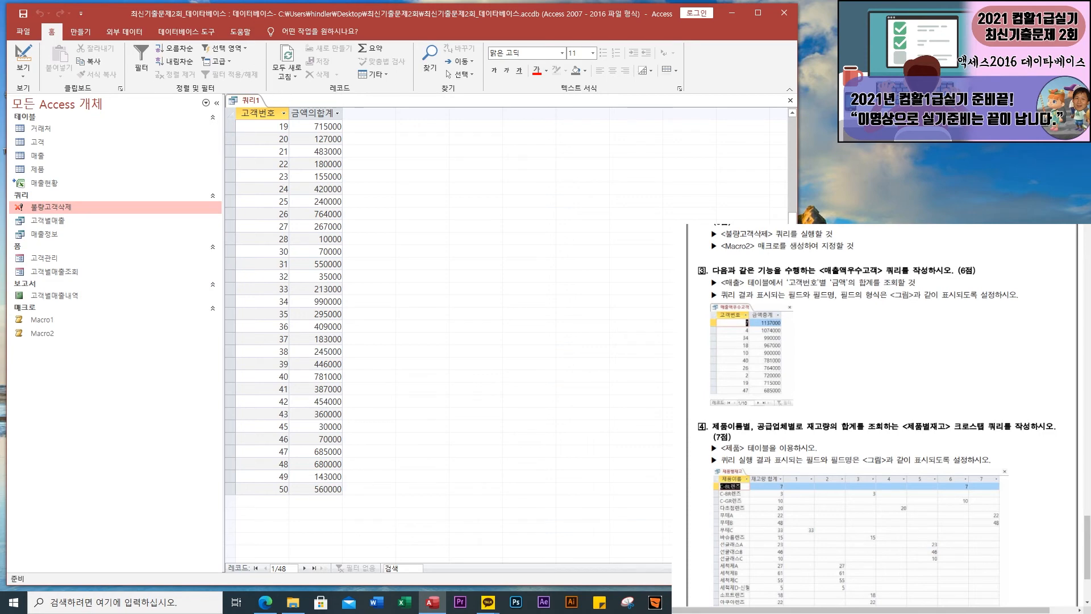
{"action": "left_click", "coordinate": [30, 72]}
{"action": "left_click", "coordinate": [52, 142]}
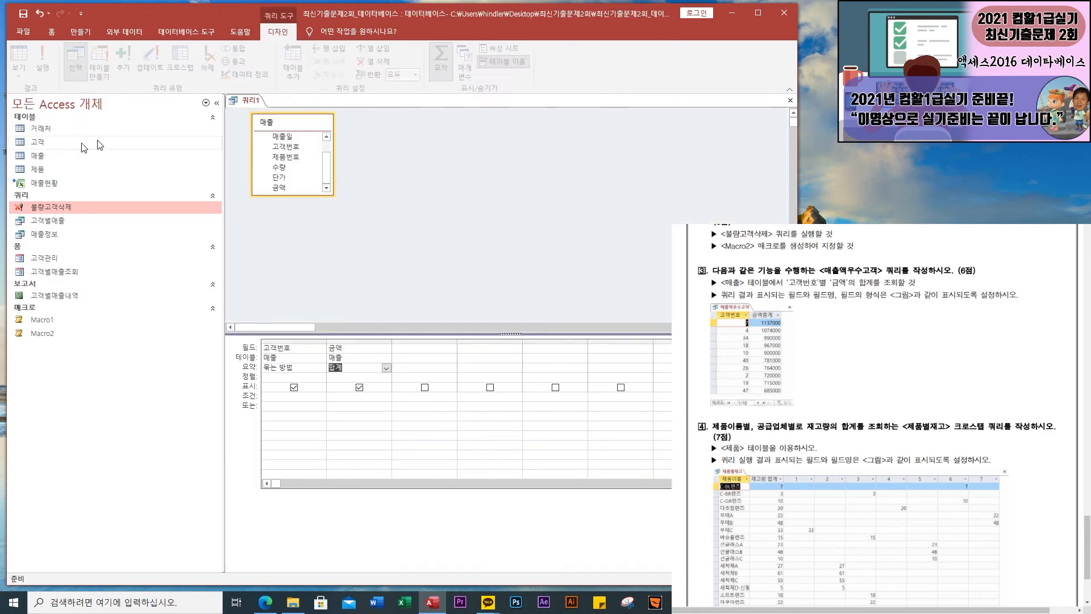
Set the 금액 total's criterion to >=685000 and run the query to check it
{"action": "left_click", "coordinate": [385, 401]}
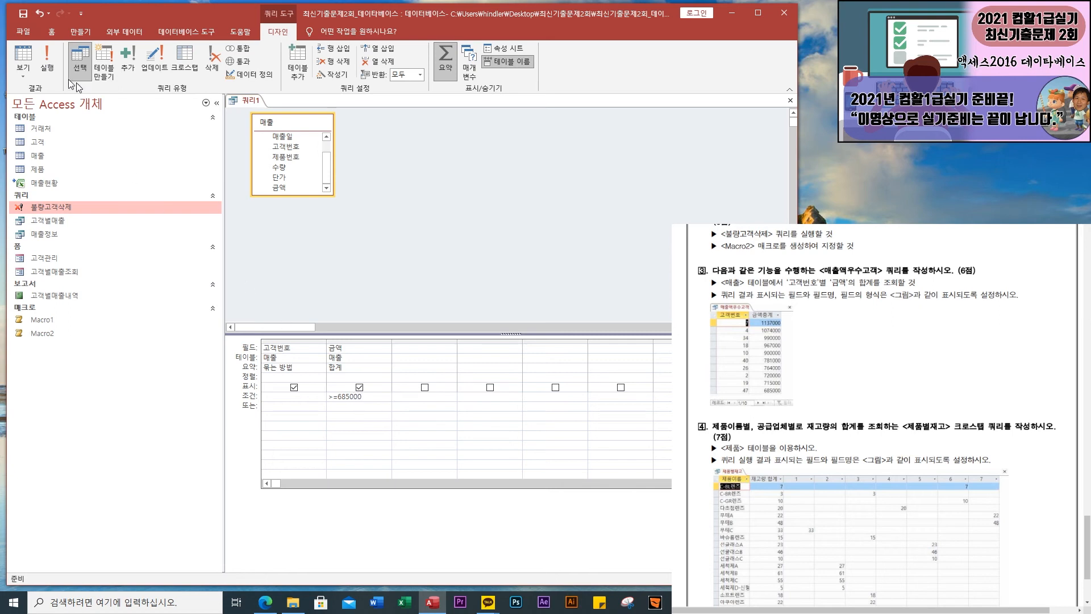
{"action": "left_click", "coordinate": [47, 57]}
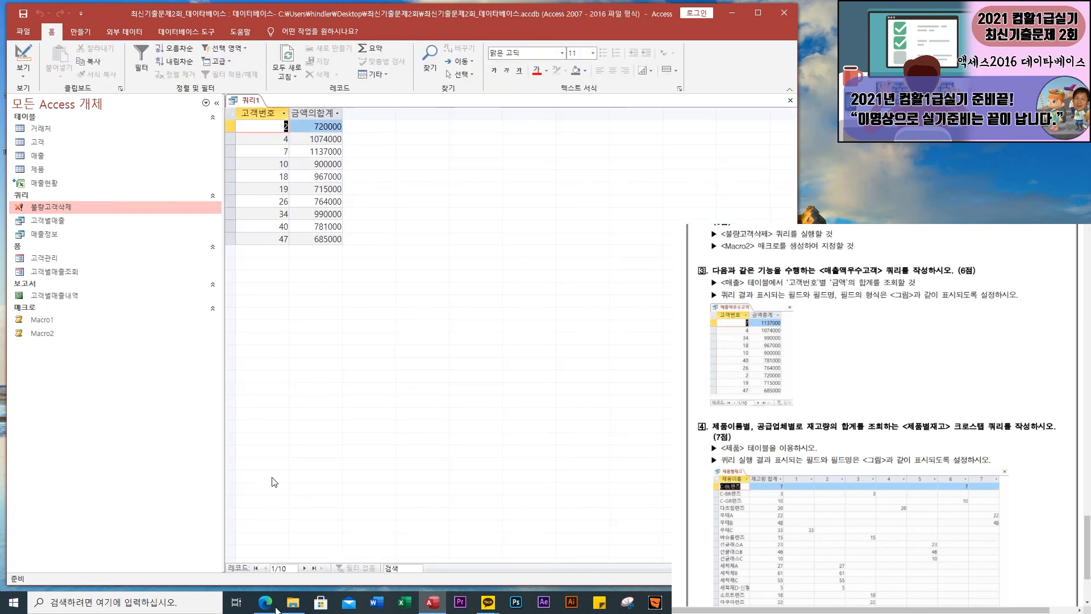
{"action": "left_click", "coordinate": [24, 76]}
{"action": "left_click", "coordinate": [57, 138]}
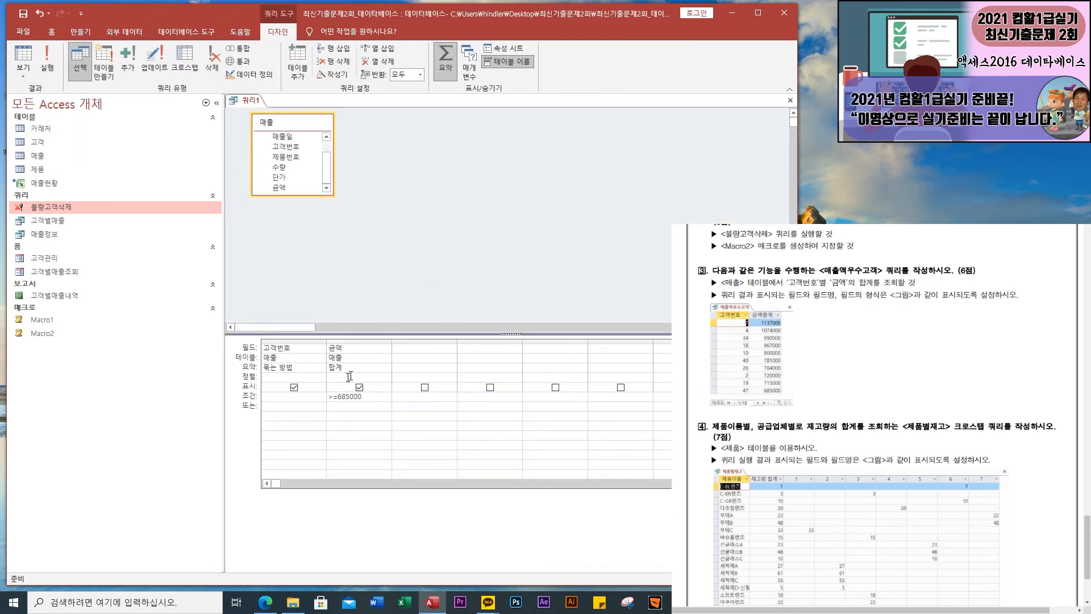
Sort the 금액 total in descending order (내림차순) and run the query to check the order
{"action": "left_click", "coordinate": [385, 378]}
{"action": "left_click", "coordinate": [386, 378]}
{"action": "left_click", "coordinate": [364, 396]}
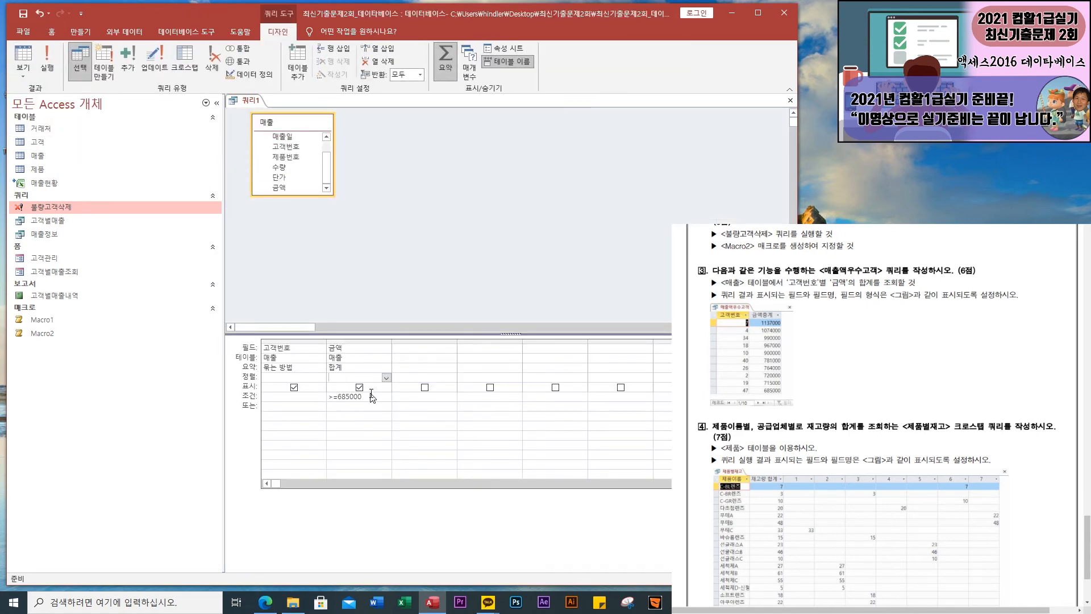
{"action": "left_click", "coordinate": [389, 396]}
{"action": "type", "text": ">=685000"}
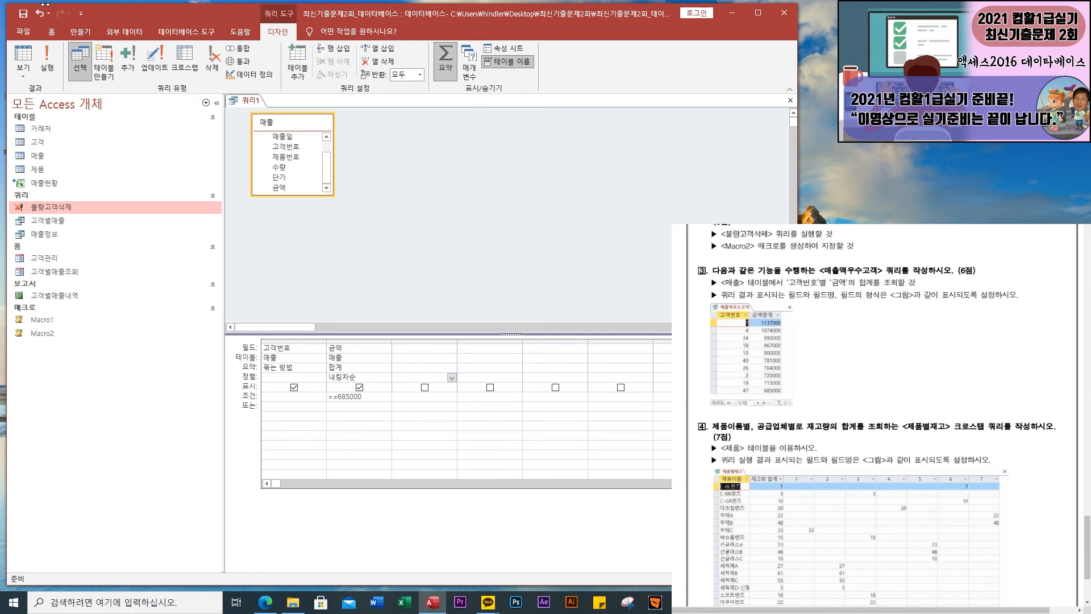
{"action": "left_click", "coordinate": [47, 59]}
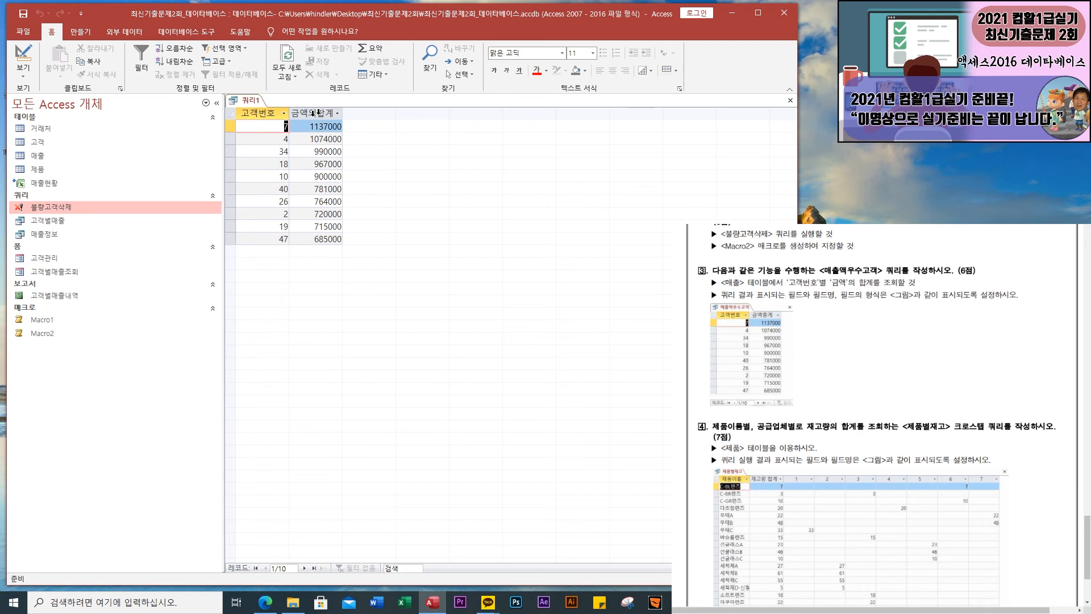
Back in design view, give the 금액 total column the alias 금액총계 and run the query again
{"action": "left_click", "coordinate": [22, 77]}
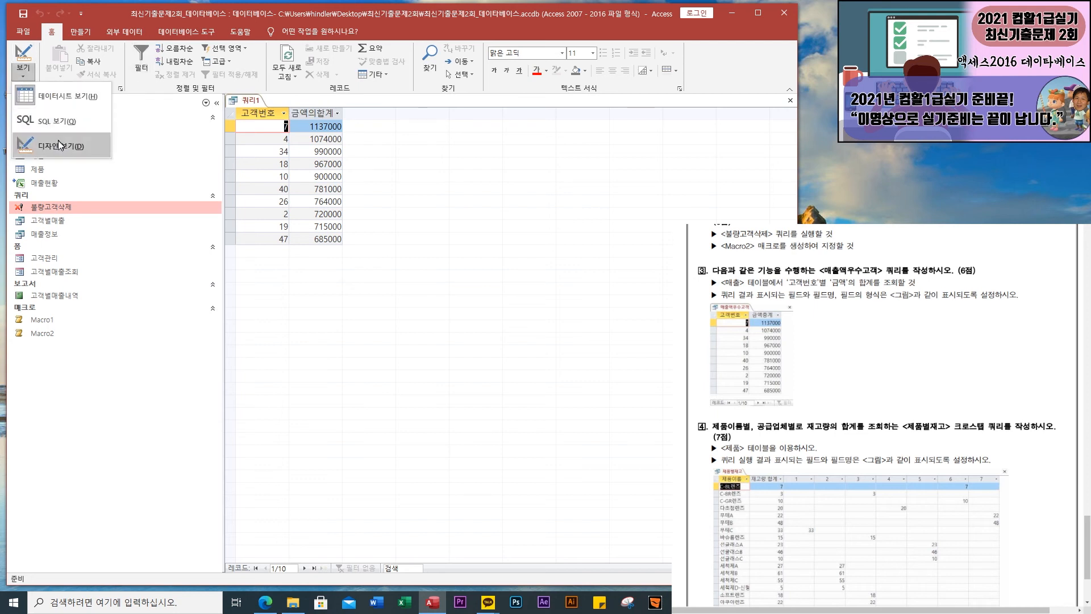
{"action": "left_click", "coordinate": [59, 143]}
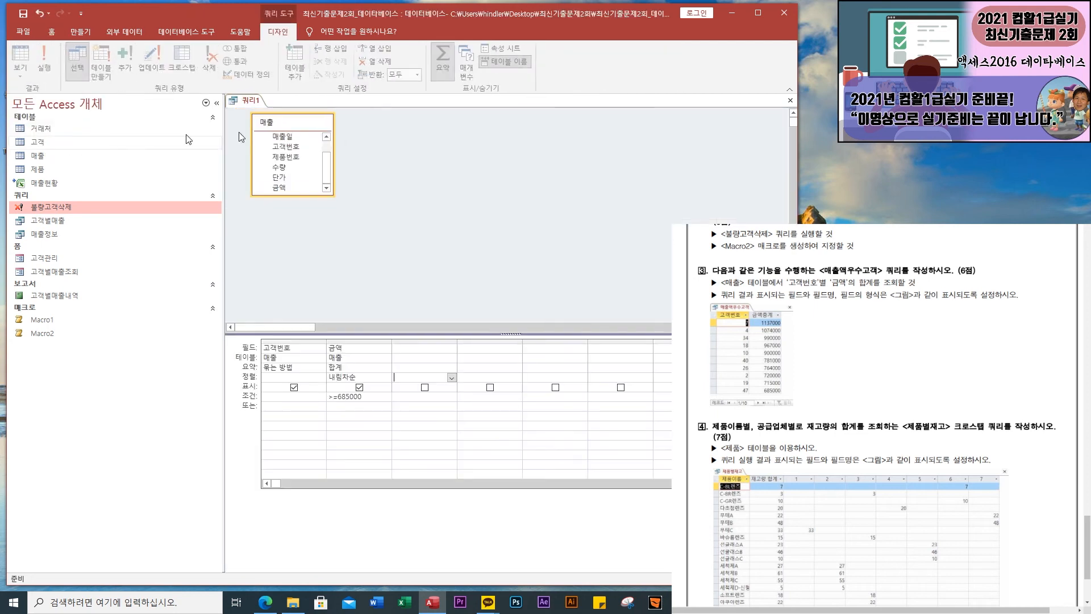
{"action": "left_click", "coordinate": [331, 347]}
{"action": "type", "text": "rmado"}
{"action": "key", "text": "BackSpace"}
{"action": "key", "text": "BackSpace"}
{"action": "key", "text": "BackSpace"}
{"action": "key", "text": "BackSpace"}
{"action": "key", "text": "BackSpace"}
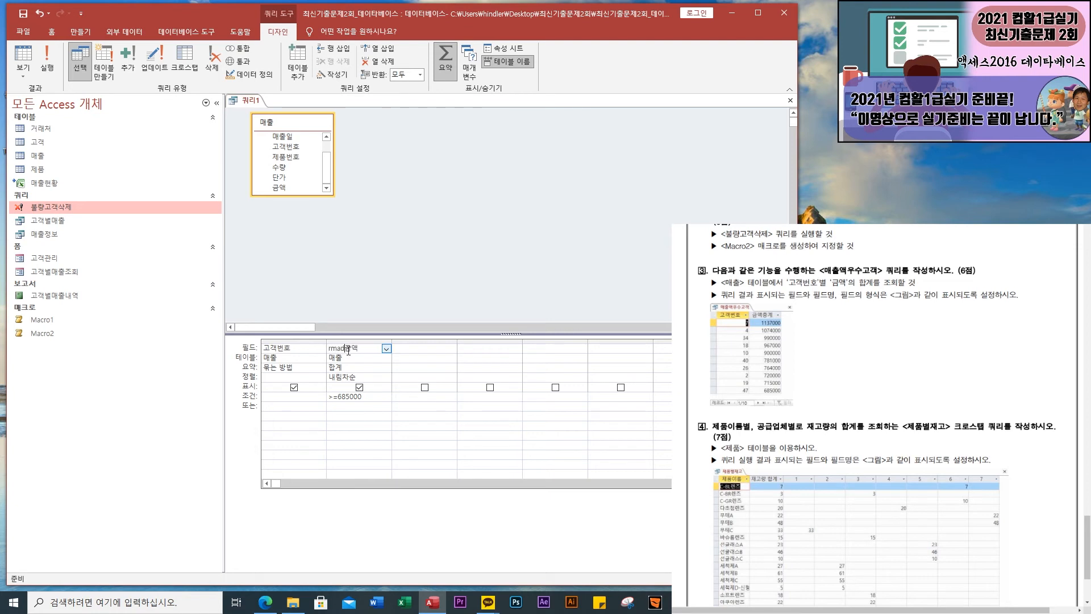
{"action": "type", "text": "ㄱ"}
{"action": "type", "text": "총계:"}
{"action": "key", "text": "Tab"}
{"action": "left_click", "coordinate": [50, 60]}
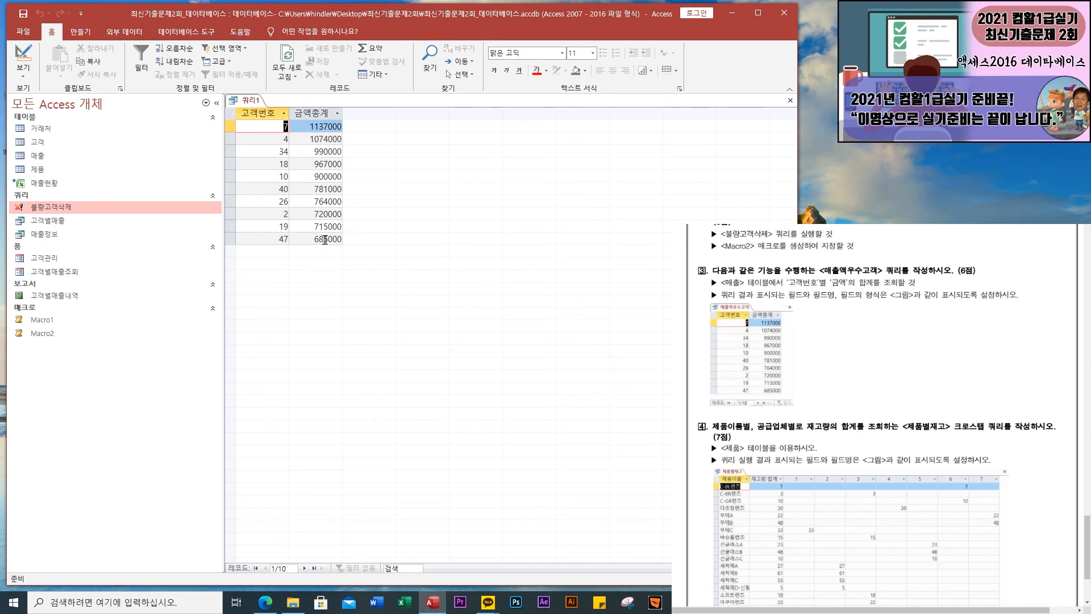
Save the query under the name 매출액우수고객
{"action": "right_click", "coordinate": [269, 97]}
{"action": "left_click", "coordinate": [278, 105]}
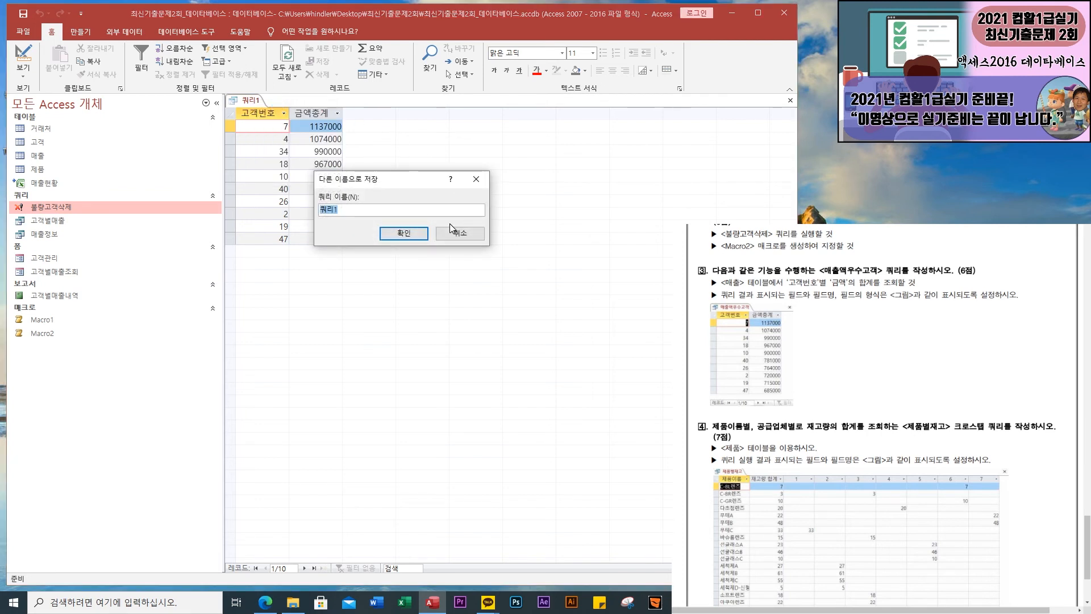
{"action": "type", "text": "매출액우수고객"}
{"action": "key", "text": "Return"}
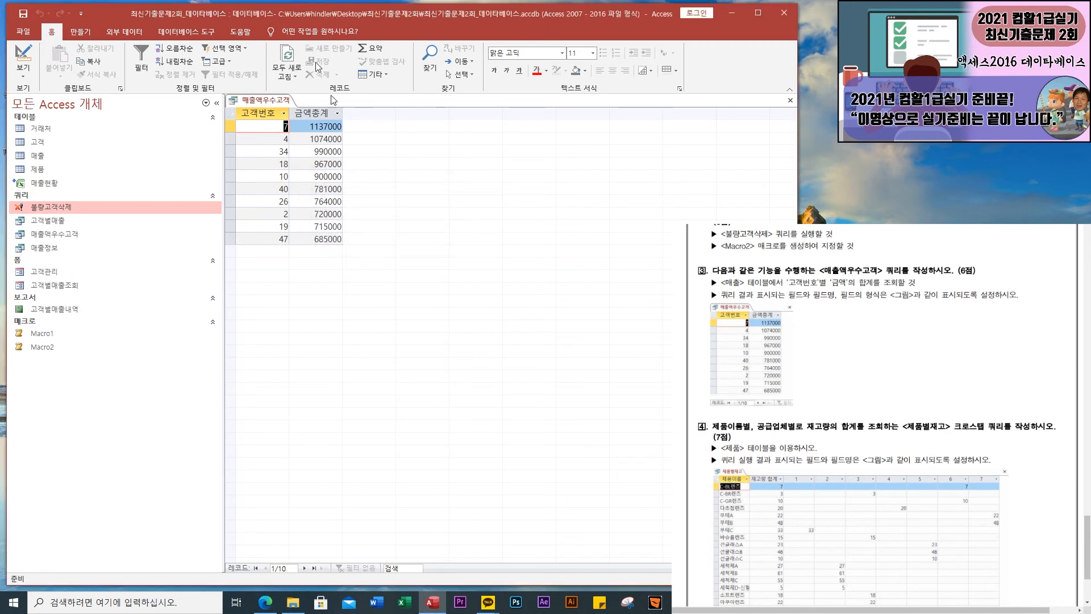
Examine the 반환 top-values choices in the 매출액우수고객 query's design view without changing them, and close the query
{"action": "left_click", "coordinate": [23, 74]}
{"action": "left_click", "coordinate": [54, 146]}
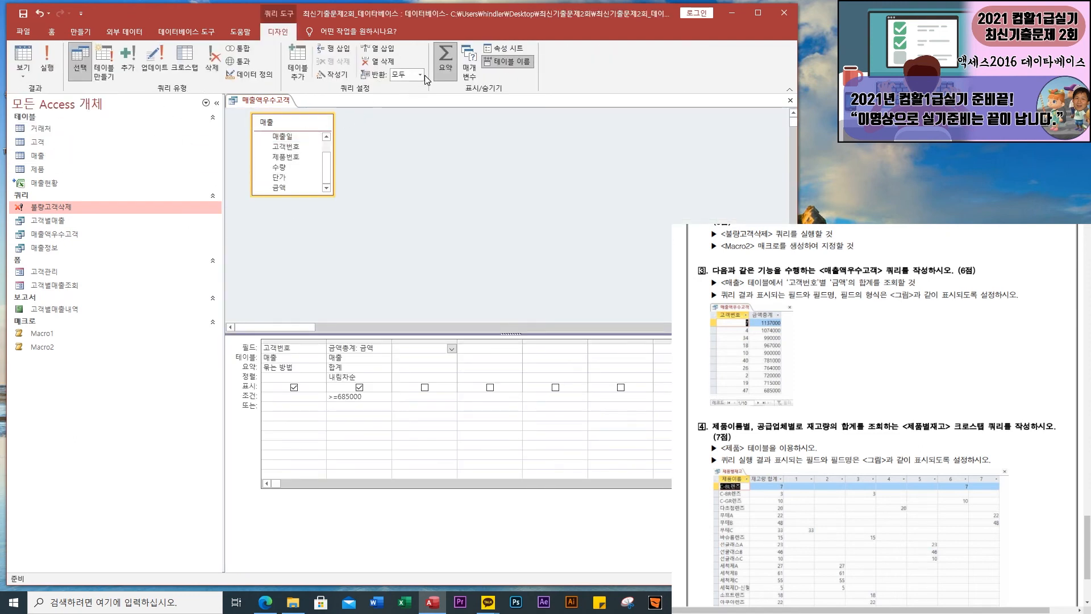
{"action": "left_click", "coordinate": [420, 74]}
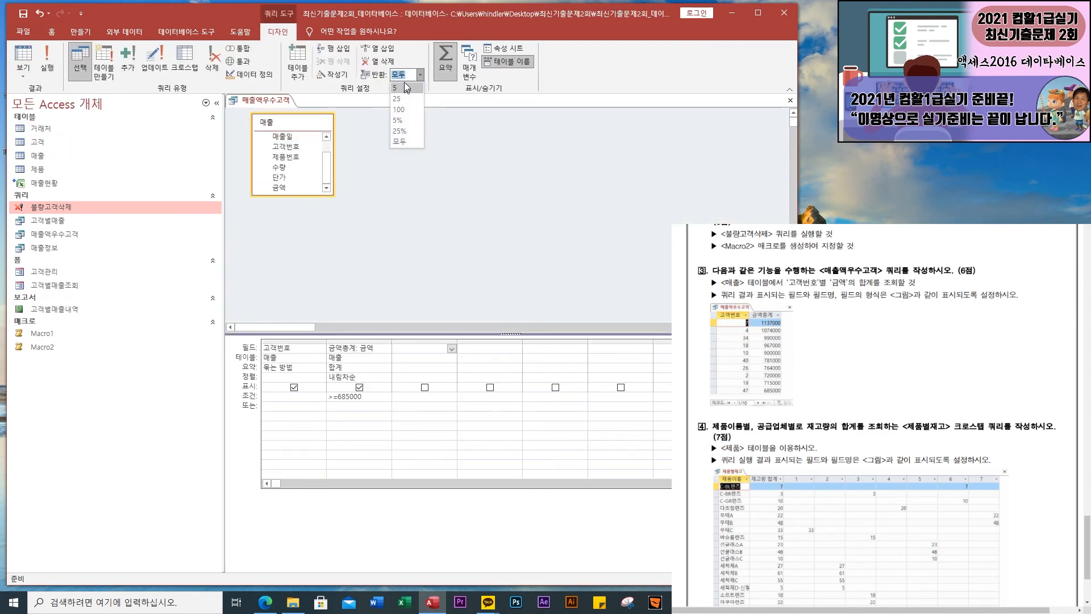
{"action": "left_click", "coordinate": [439, 91]}
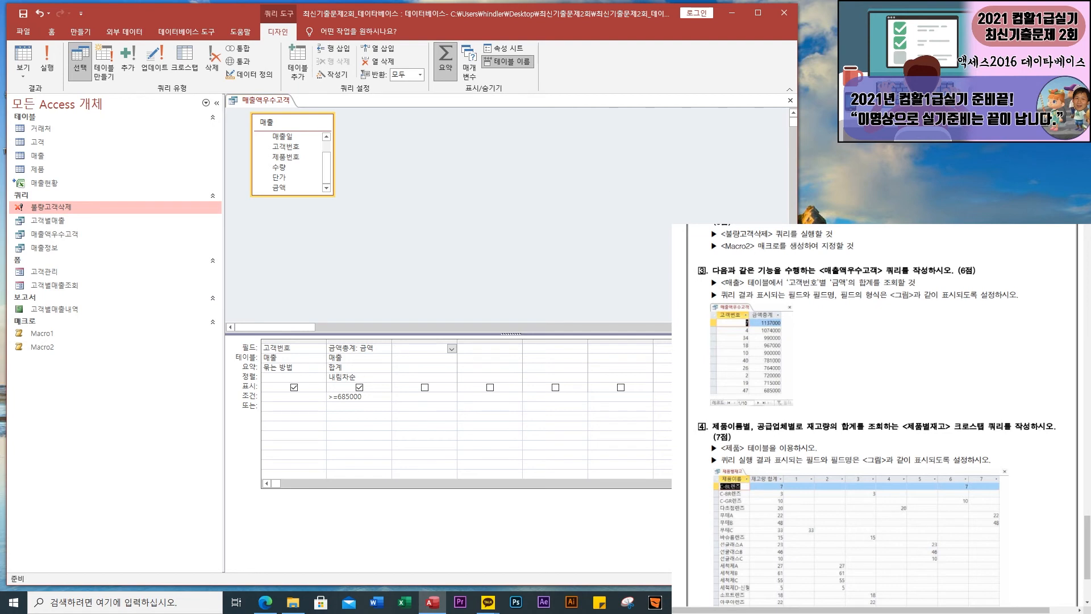
{"action": "left_click", "coordinate": [790, 100]}
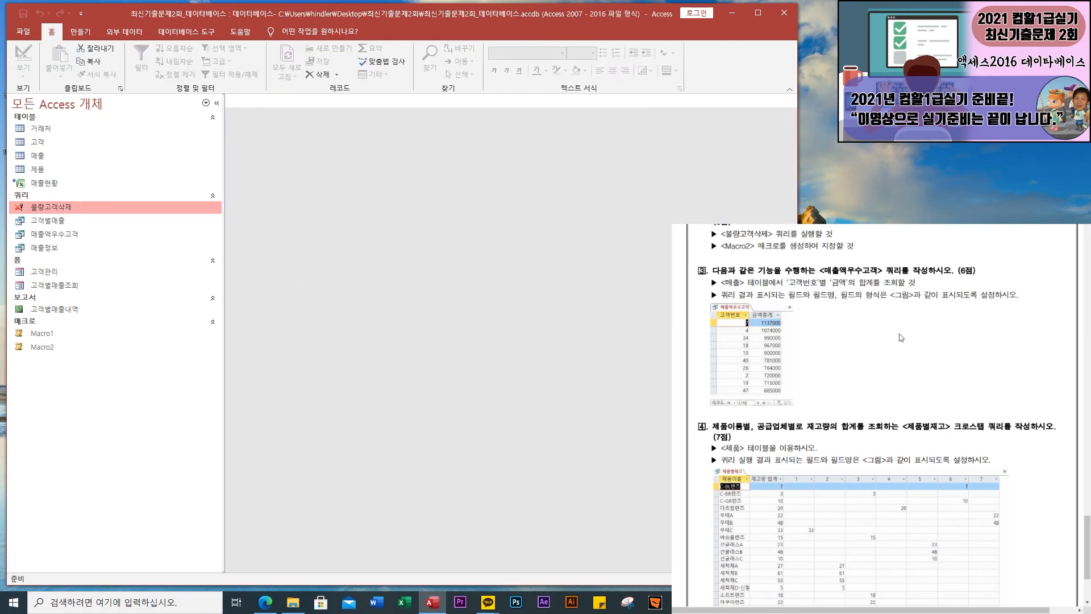
Create a new query design based on the 제품 table and make it a crosstab query
{"action": "scroll", "coordinate": [895, 375], "scroll_direction": "down", "scroll_amount": 3}
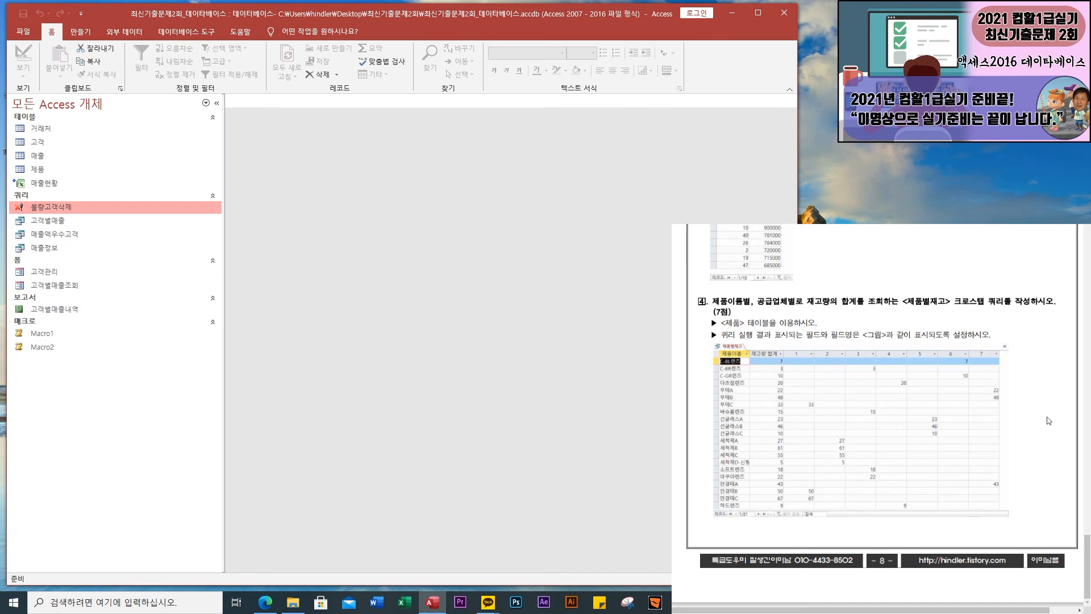
{"action": "left_click", "coordinate": [80, 31]}
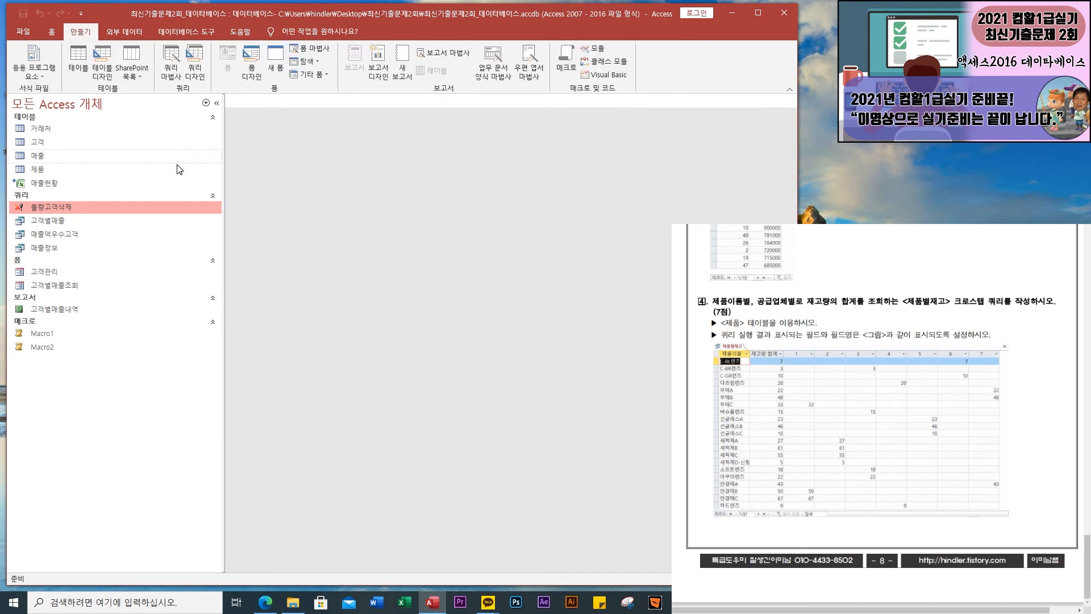
{"action": "left_click", "coordinate": [195, 60]}
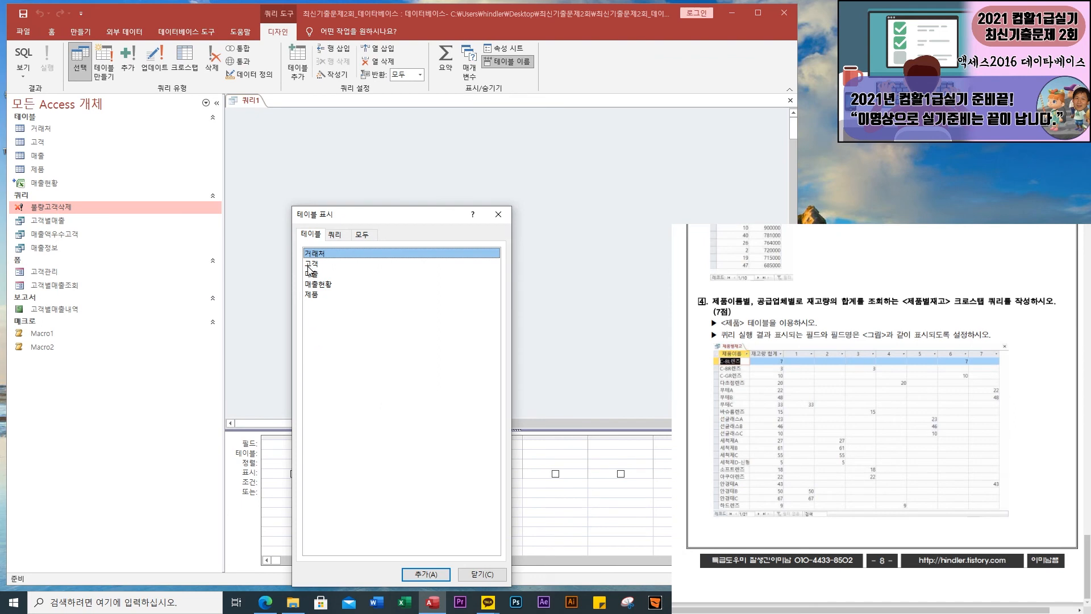
{"action": "double_click", "coordinate": [312, 294]}
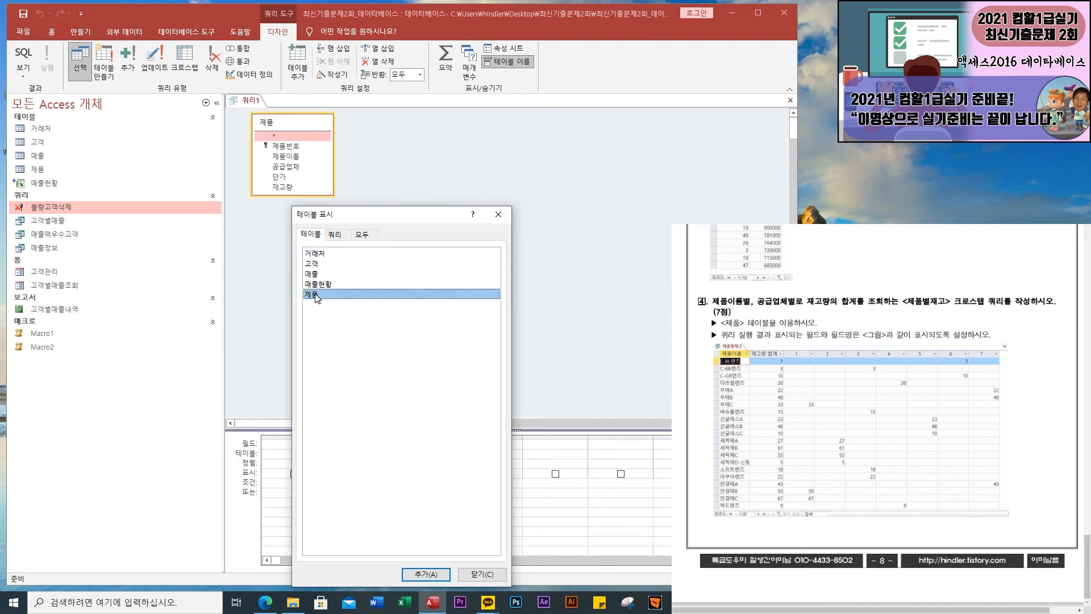
{"action": "left_click", "coordinate": [488, 575]}
{"action": "left_click", "coordinate": [184, 57]}
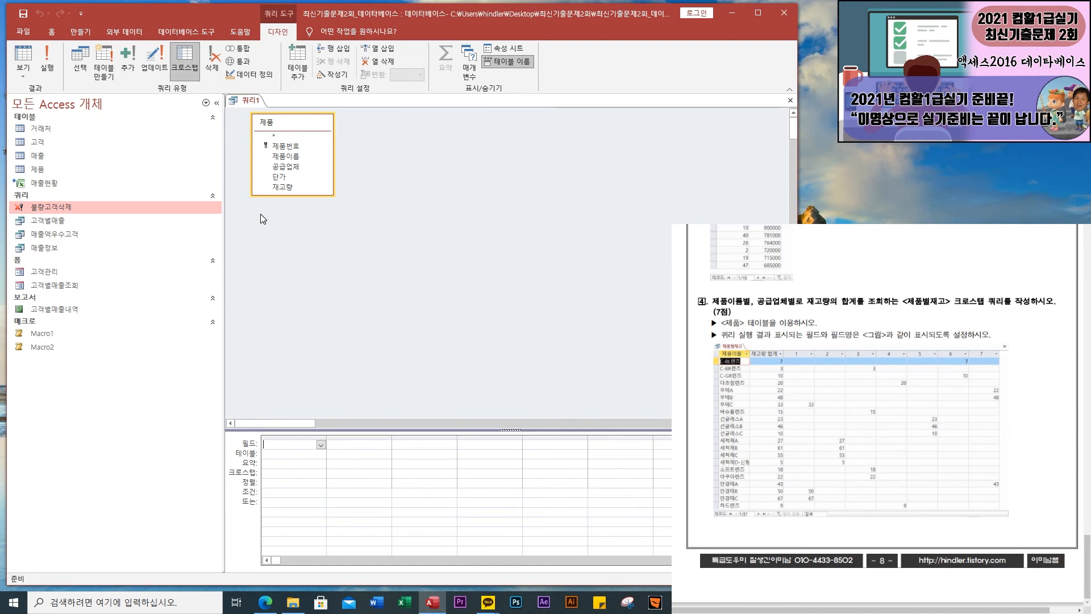
Add 제품이름 as the 행 머리글 and 공급업체 as the 열 머리글 of the crosstab
{"action": "double_click", "coordinate": [285, 157]}
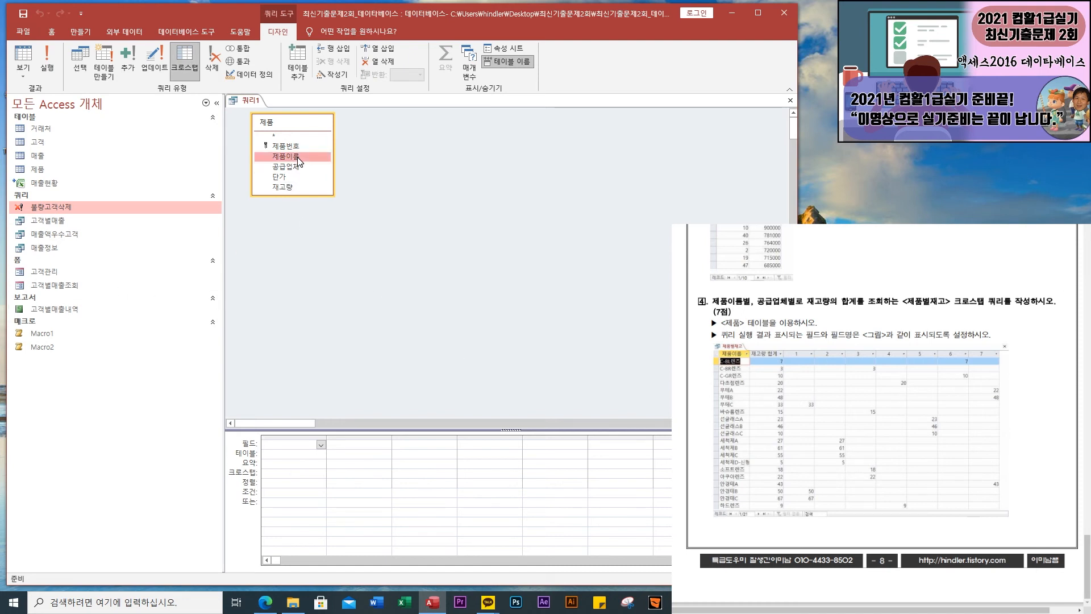
{"action": "left_click", "coordinate": [290, 474]}
{"action": "left_click", "coordinate": [321, 473]}
{"action": "left_click", "coordinate": [301, 483]}
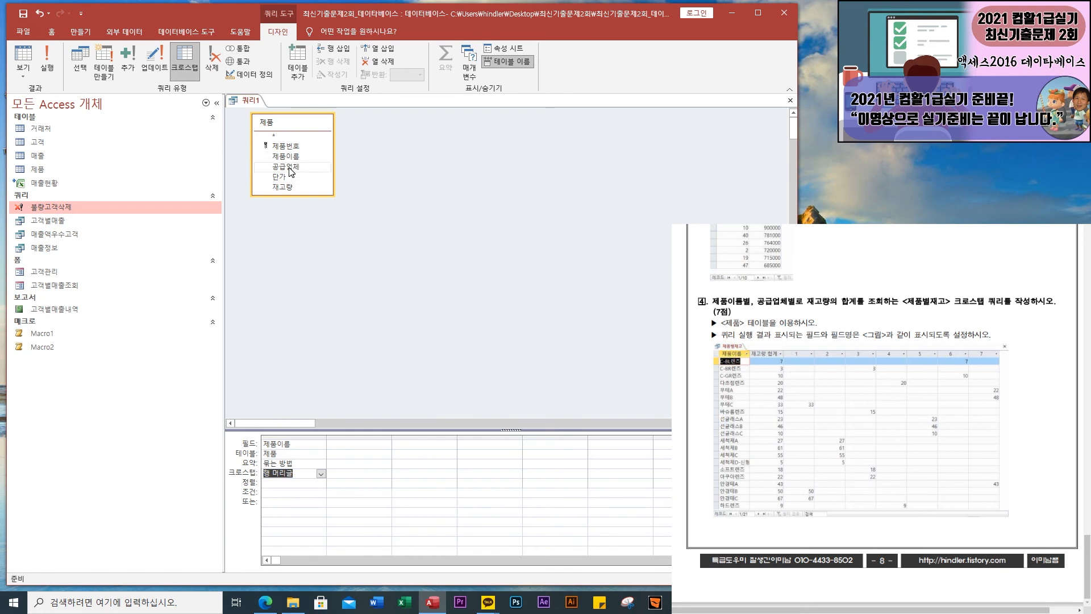
{"action": "double_click", "coordinate": [290, 168]}
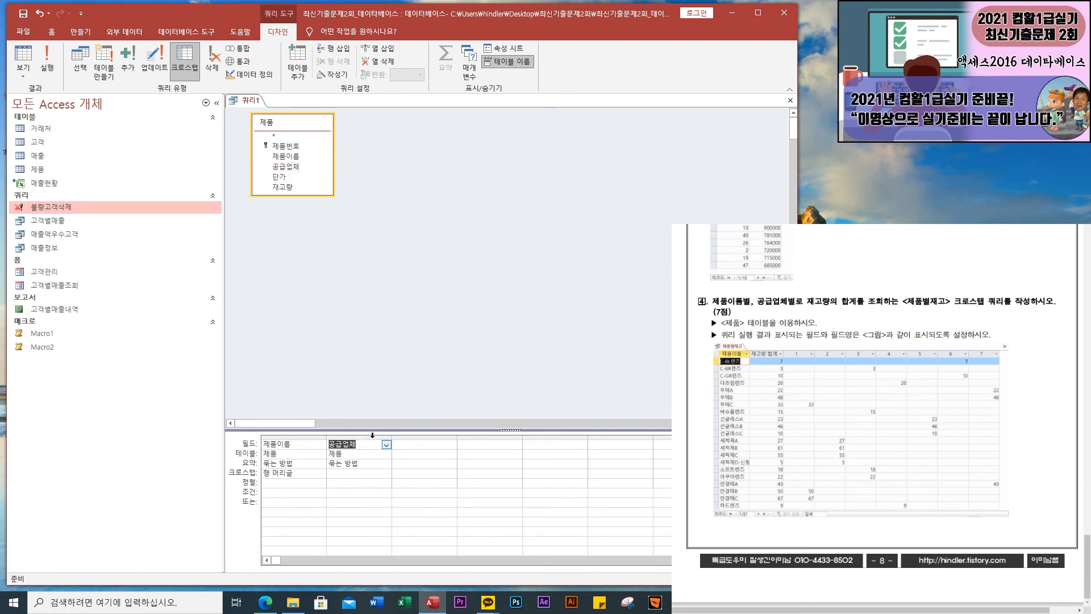
{"action": "left_click", "coordinate": [355, 475]}
{"action": "left_click", "coordinate": [386, 474]}
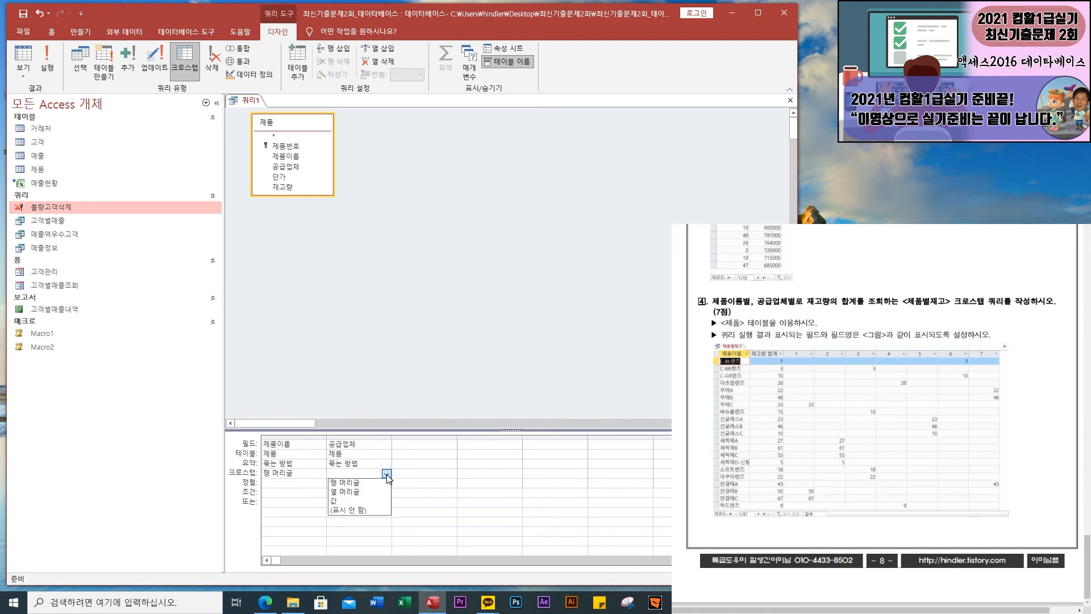
{"action": "left_click", "coordinate": [361, 492]}
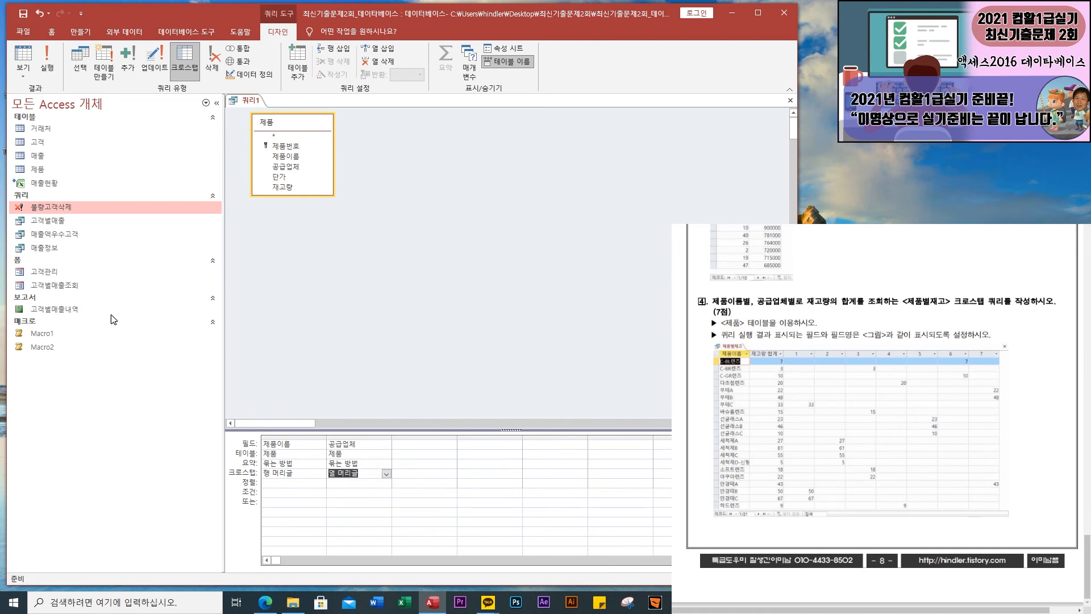
Add 재고량 as the crosstab's 값 summarised by 합계, and check the result in datasheet view before returning to design view
{"action": "double_click", "coordinate": [283, 186]}
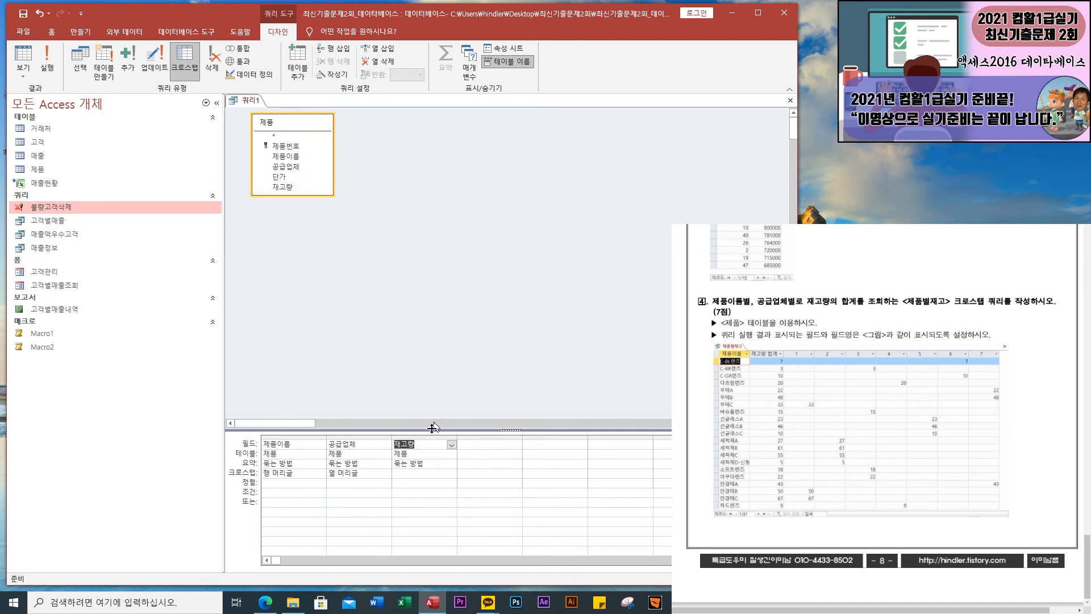
{"action": "left_click", "coordinate": [413, 474]}
{"action": "left_click", "coordinate": [452, 474]}
{"action": "left_click", "coordinate": [422, 503]}
{"action": "left_click", "coordinate": [432, 464]}
{"action": "left_click", "coordinate": [451, 463]}
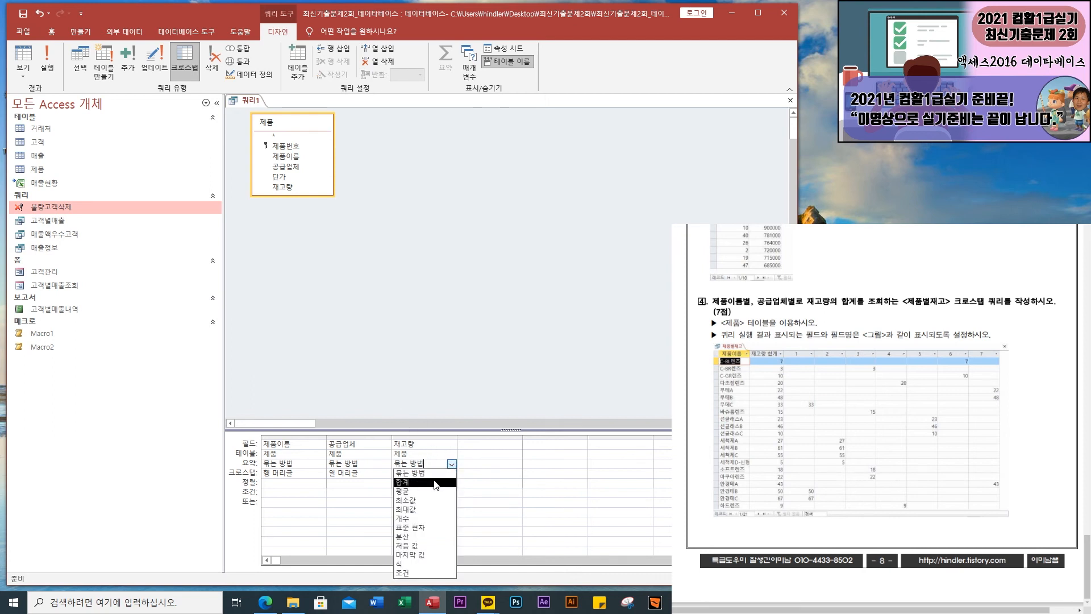
{"action": "left_click", "coordinate": [435, 484]}
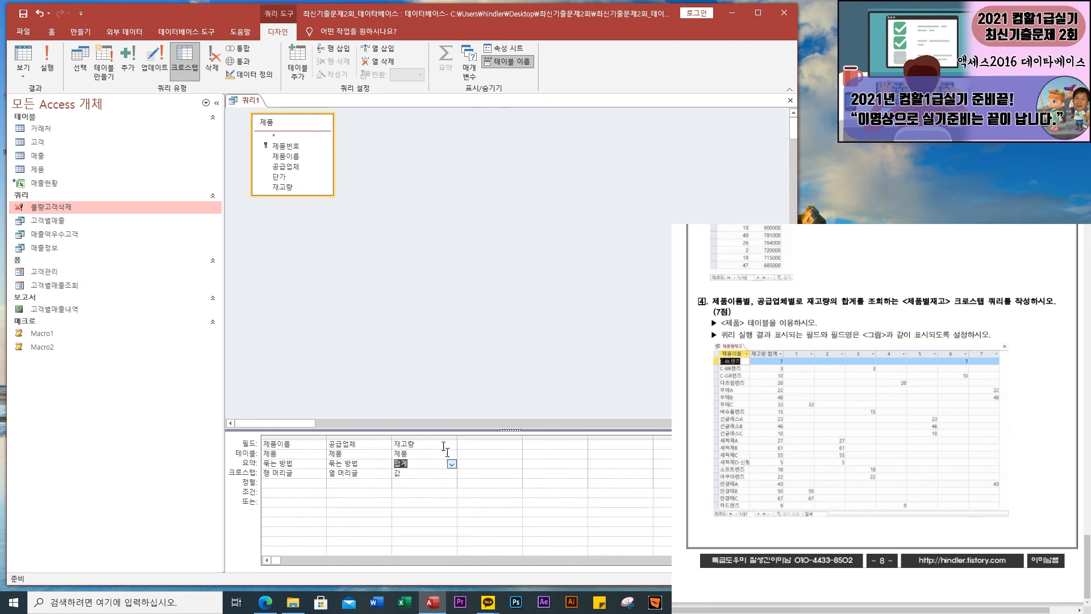
{"action": "left_click", "coordinate": [48, 59]}
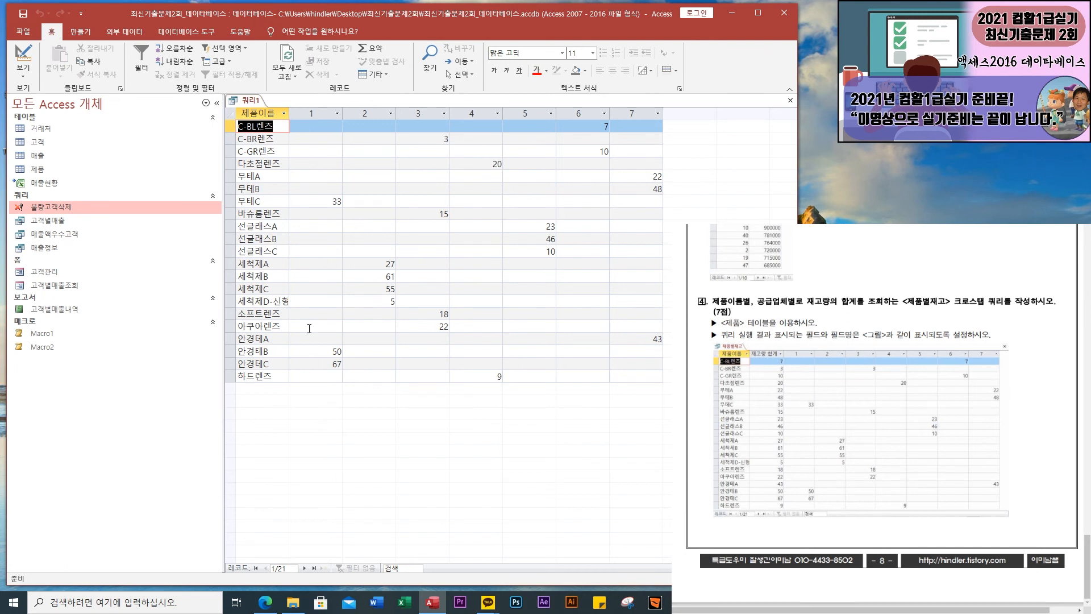
{"action": "right_click", "coordinate": [254, 101]}
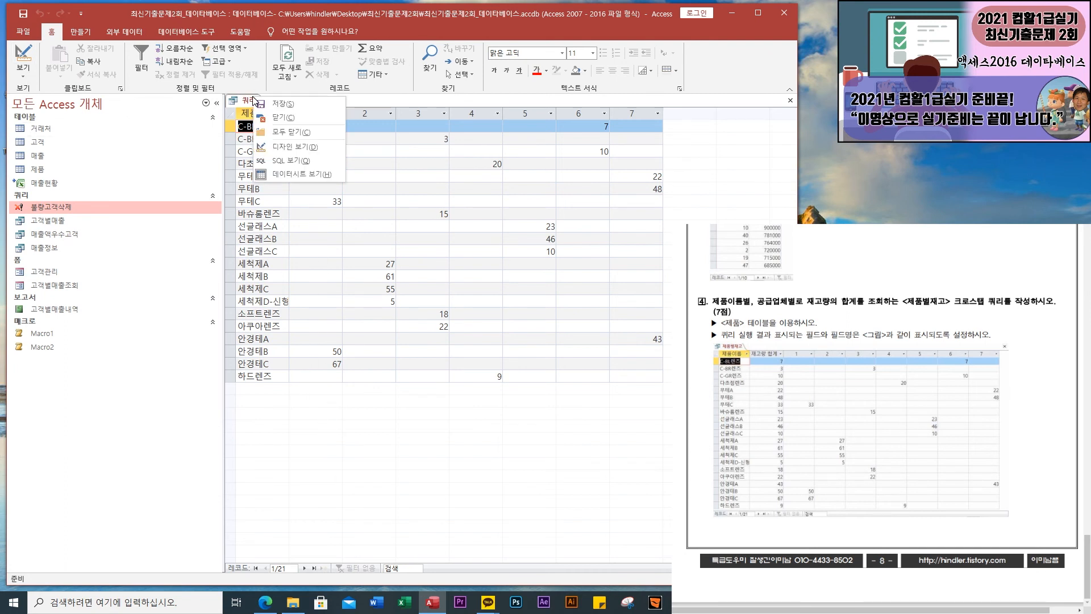
{"action": "left_click", "coordinate": [278, 147]}
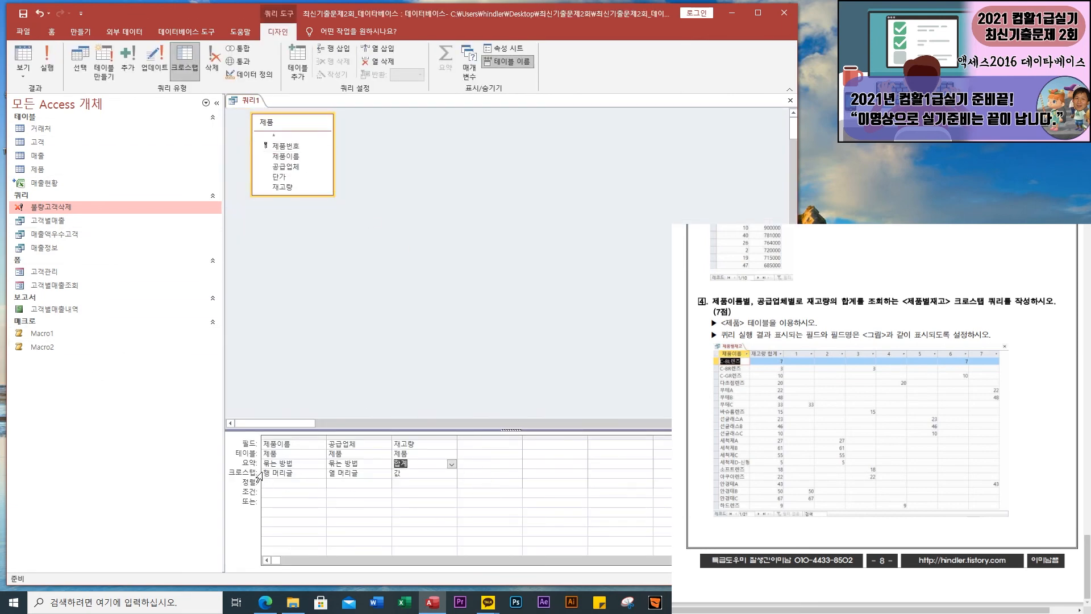
{"action": "left_click", "coordinate": [482, 444]}
{"action": "type", "text": "재고량고"}
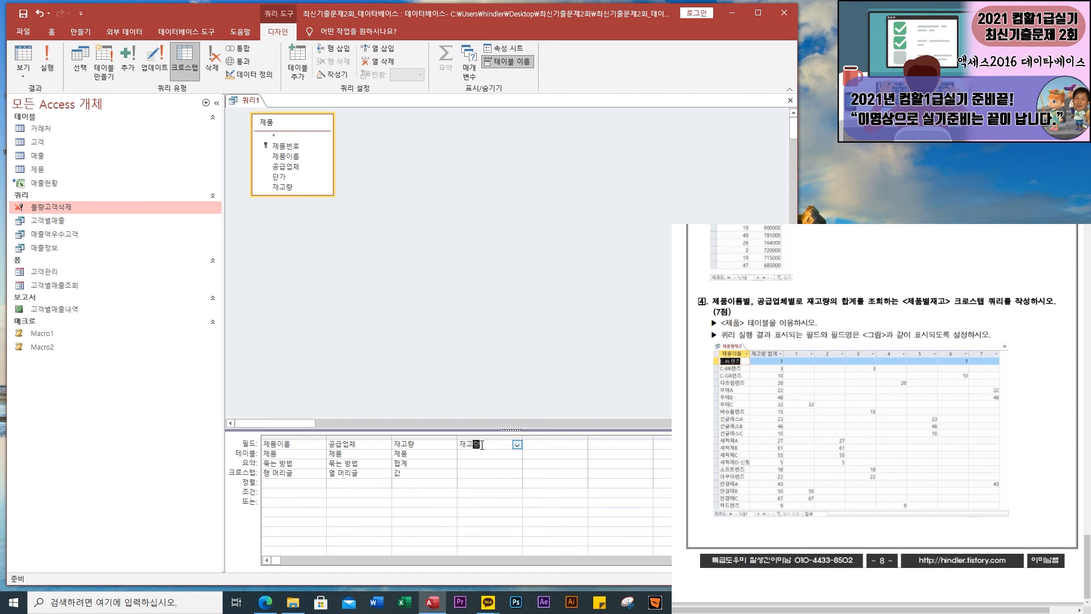
{"action": "type", "text": "합ㄱ"}
{"action": "type", "text": ":"}
{"action": "left_click", "coordinate": [289, 186]}
{"action": "left_click", "coordinate": [568, 336]}
{"action": "left_click_drag", "start_coordinate": [511, 443], "coordinate": [448, 444]}
{"action": "key", "text": "Delete"}
Add 재고량 a second time as an additional 행 머리글 and run the crosstab to check it
{"action": "double_click", "coordinate": [285, 187]}
{"action": "left_click", "coordinate": [465, 472]}
{"action": "left_click", "coordinate": [516, 473]}
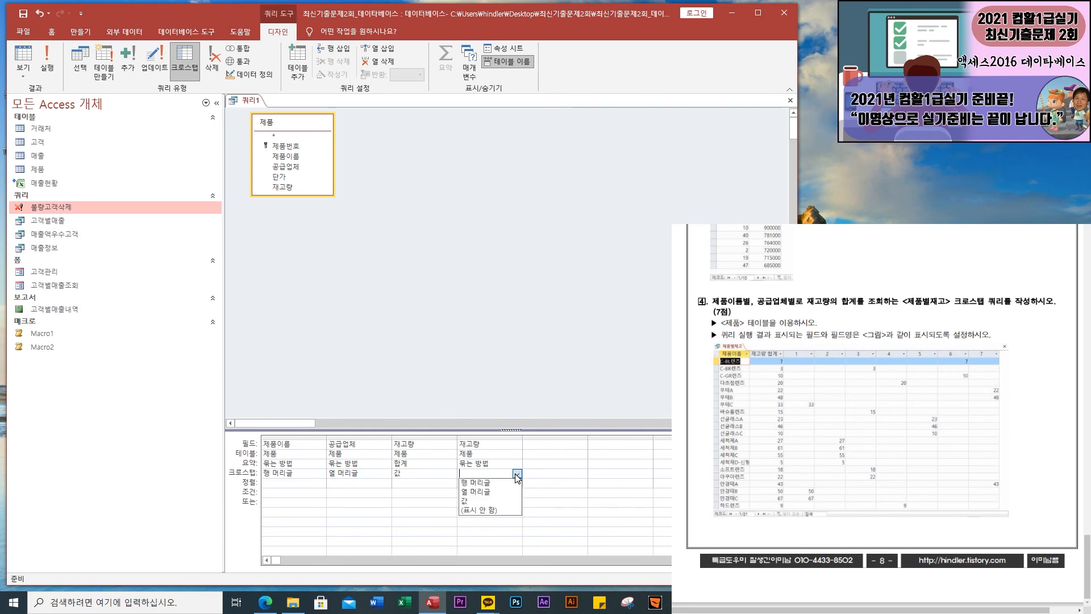
{"action": "left_click", "coordinate": [492, 484]}
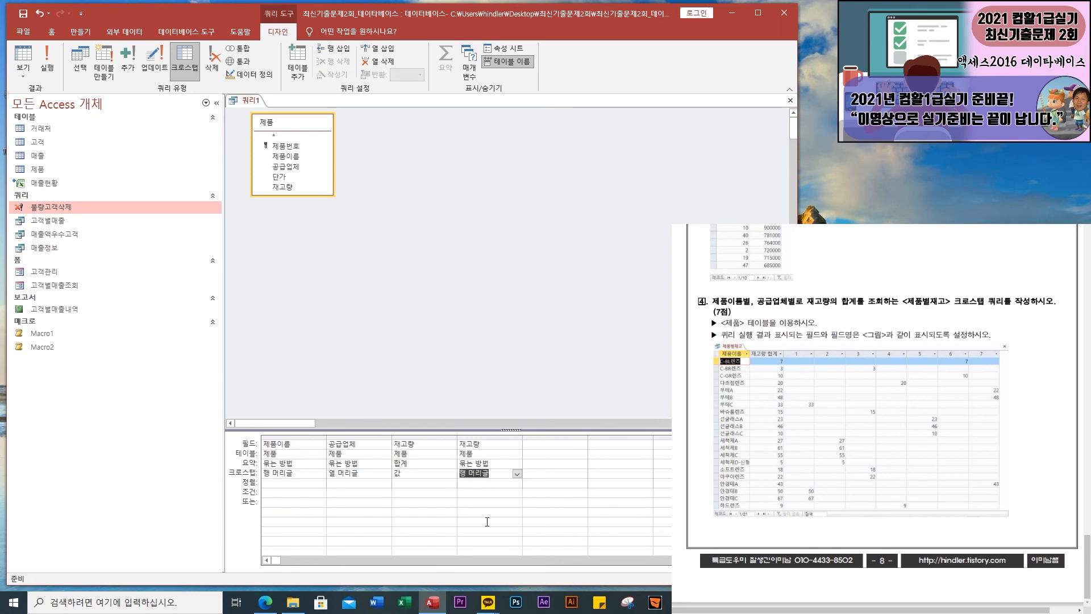
{"action": "left_click", "coordinate": [48, 58]}
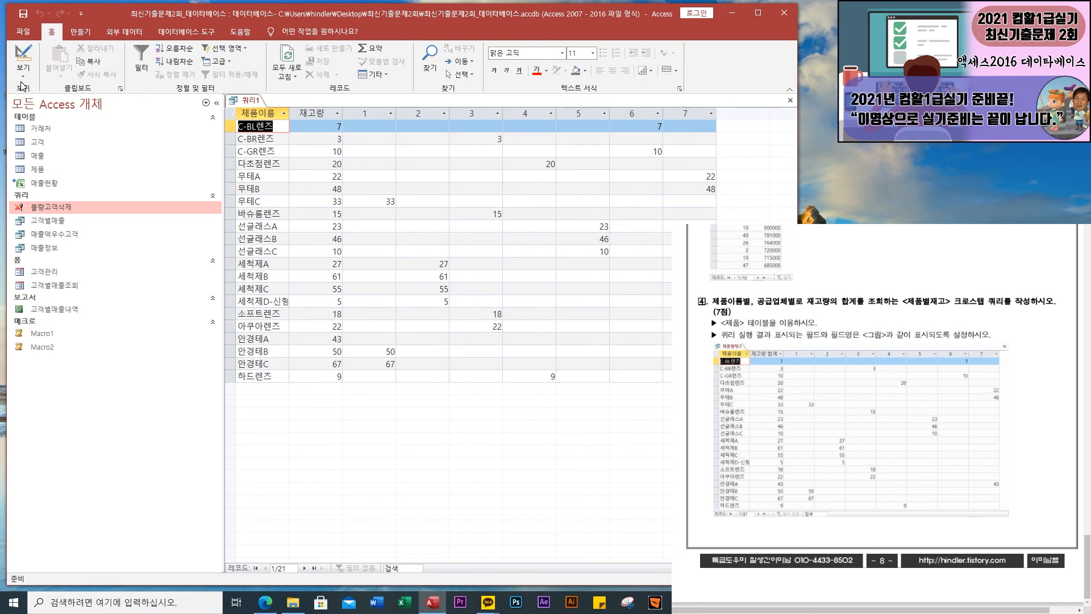
Name the second 재고량 row-heading column 재고량 합계 in the crosstab's design and run the query
{"action": "left_click", "coordinate": [23, 74]}
{"action": "left_click", "coordinate": [49, 144]}
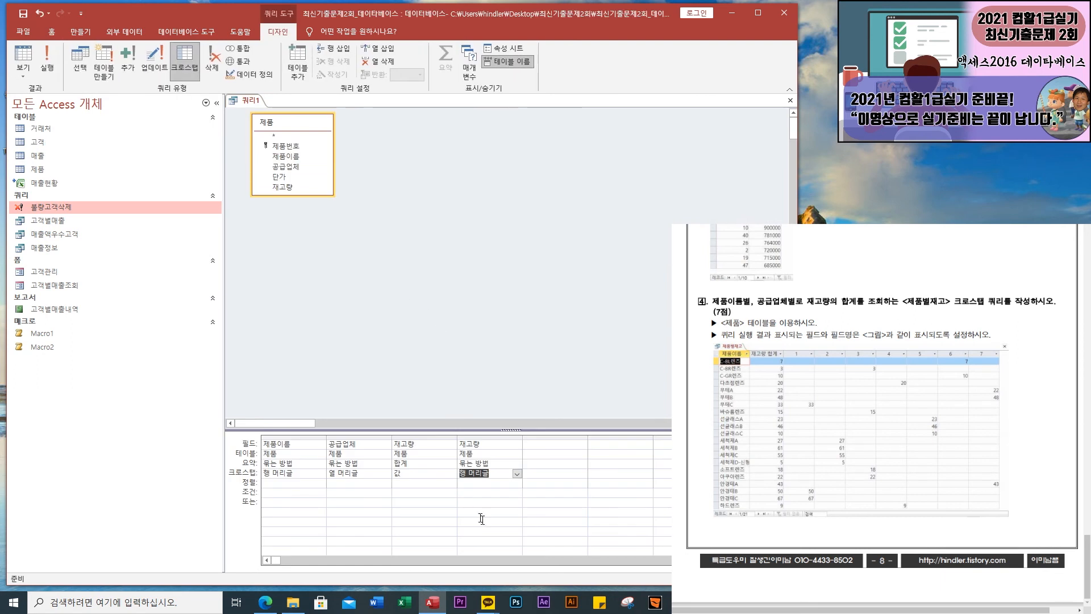
{"action": "left_click", "coordinate": [483, 446]}
{"action": "type", "text": "재고량 합ㄱ재고량"}
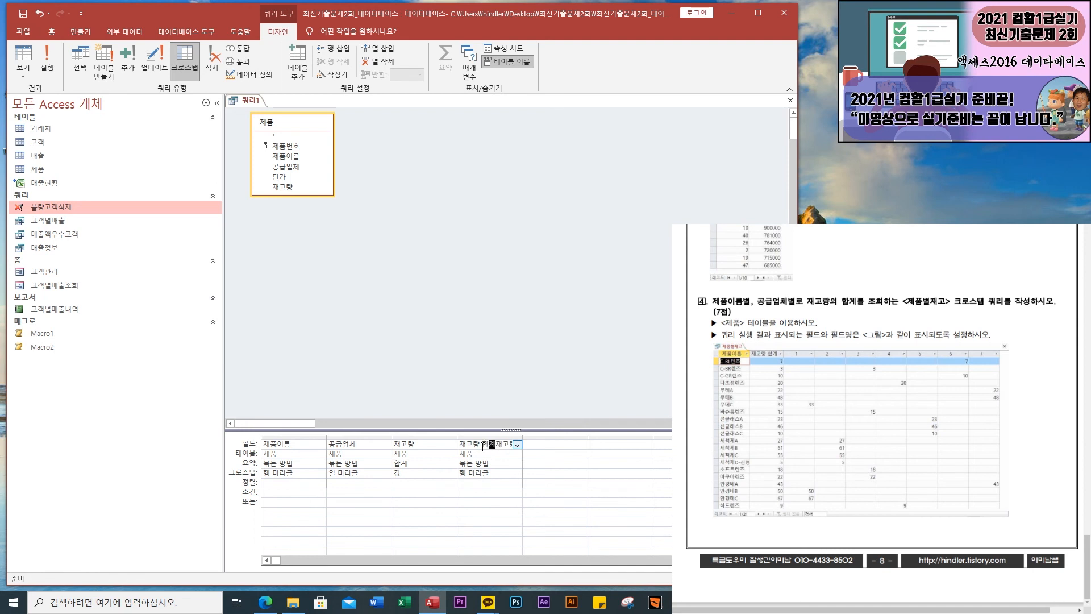
{"action": "type", "text": ":"}
{"action": "key", "text": "Tab"}
{"action": "left_click", "coordinate": [47, 58]}
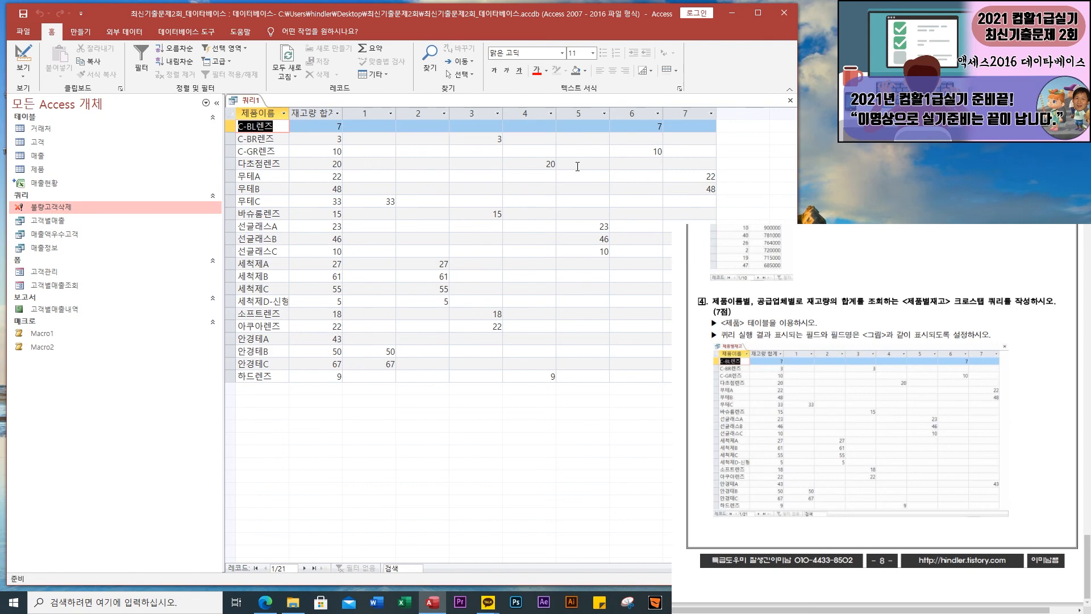
Save the crosstab query as 제품별재고 and close it
{"action": "right_click", "coordinate": [249, 99]}
{"action": "left_click", "coordinate": [281, 103]}
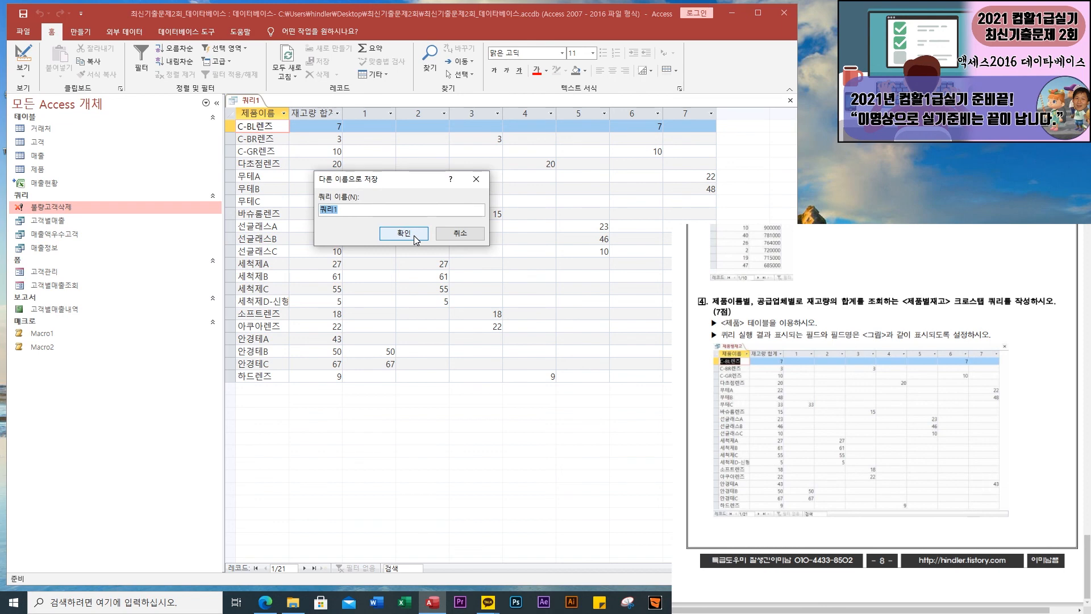
{"action": "type", "text": "제품별재고"}
{"action": "left_click", "coordinate": [414, 235]}
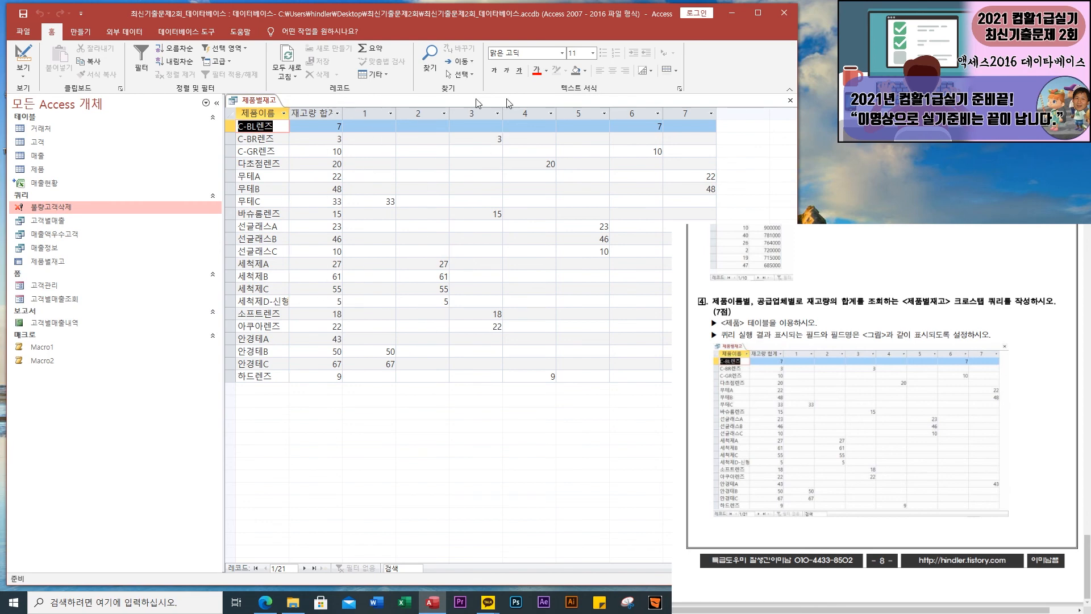
{"action": "left_click", "coordinate": [790, 100]}
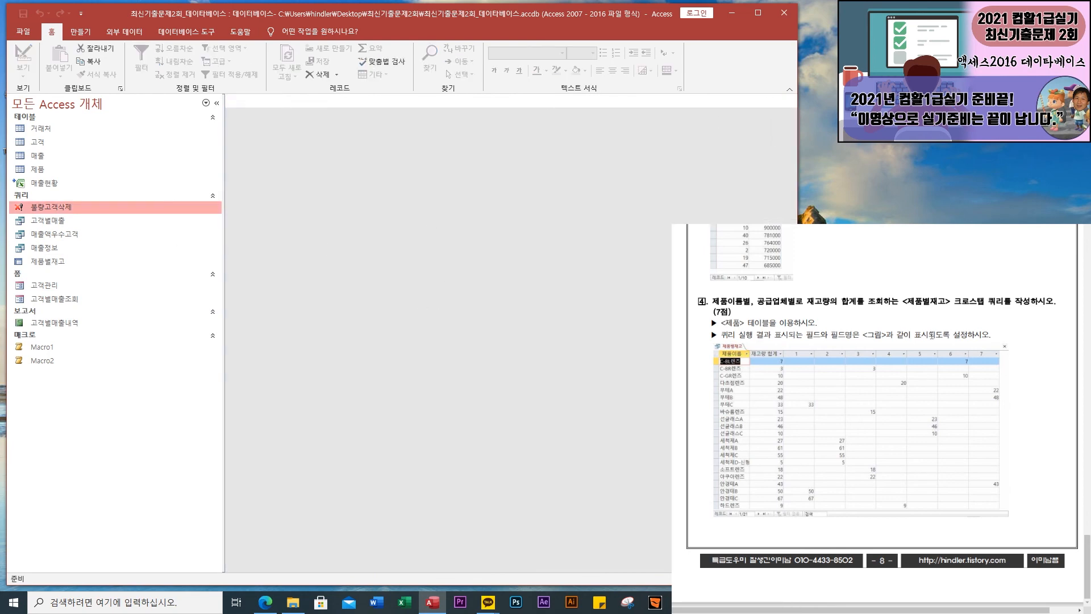
Review the exam paper from 문제4 back to 문제1 on its first page
{"action": "scroll", "coordinate": [947, 415], "scroll_direction": "up", "scroll_amount": 10}
{"action": "scroll", "coordinate": [950, 423], "scroll_direction": "down", "scroll_amount": 10}
{"action": "scroll", "coordinate": [876, 488], "scroll_direction": "up", "scroll_amount": 1}
{"action": "scroll", "coordinate": [875, 488], "scroll_direction": "up", "scroll_amount": 5}
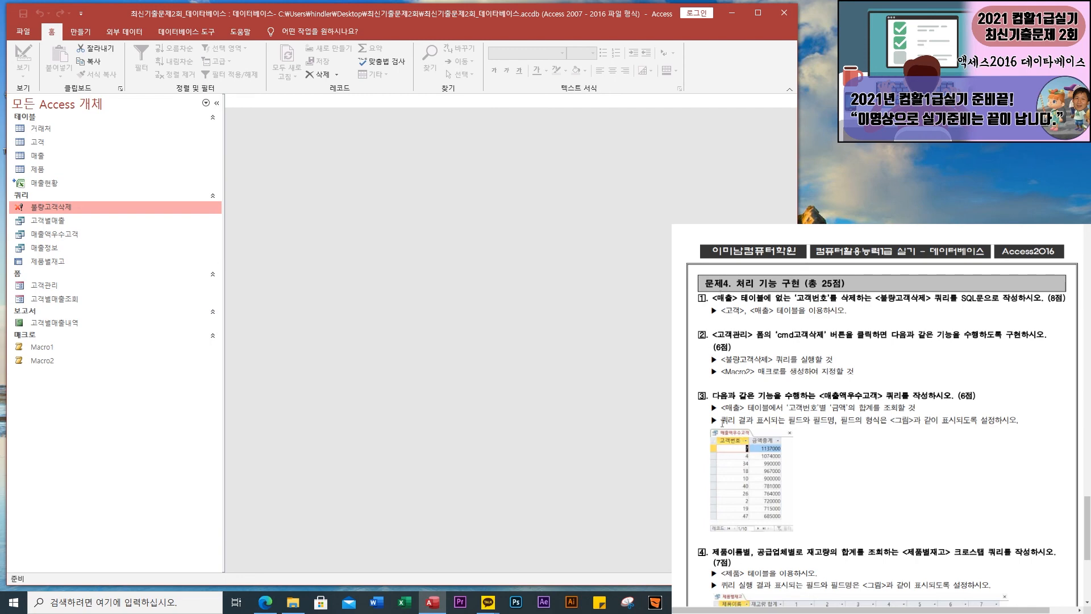
{"action": "scroll", "coordinate": [891, 461], "scroll_direction": "up", "scroll_amount": 10}
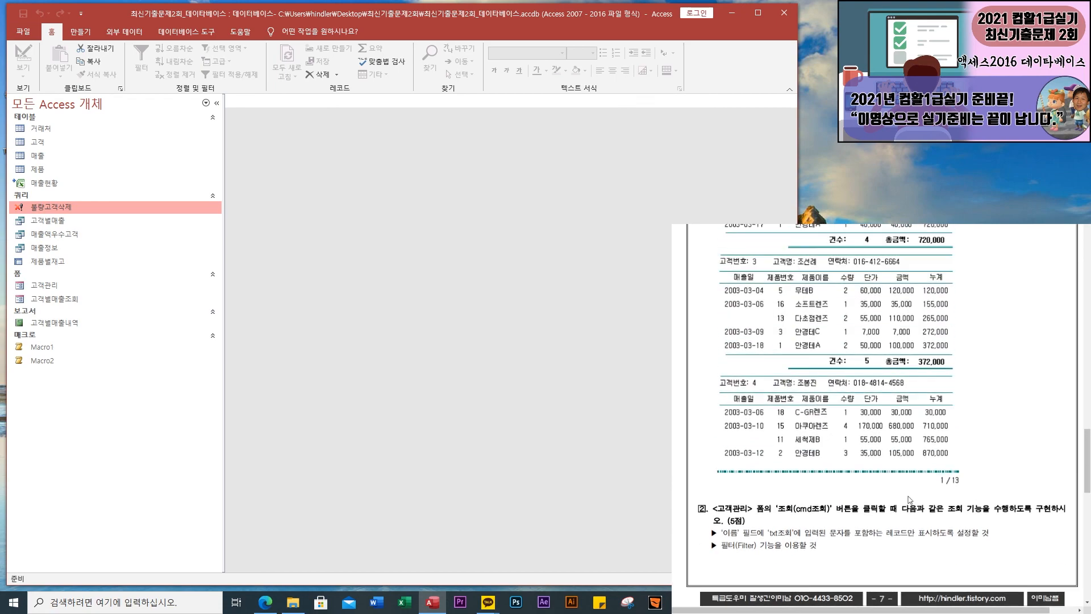
{"action": "scroll", "coordinate": [909, 499], "scroll_direction": "up", "scroll_amount": 10}
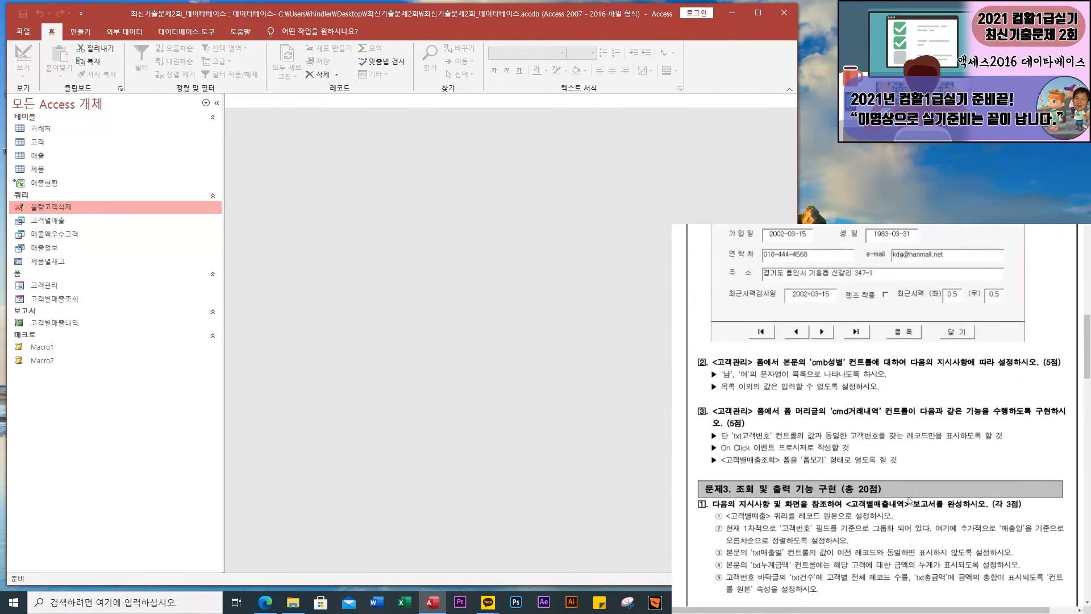
{"action": "scroll", "coordinate": [909, 500], "scroll_direction": "up", "scroll_amount": 10}
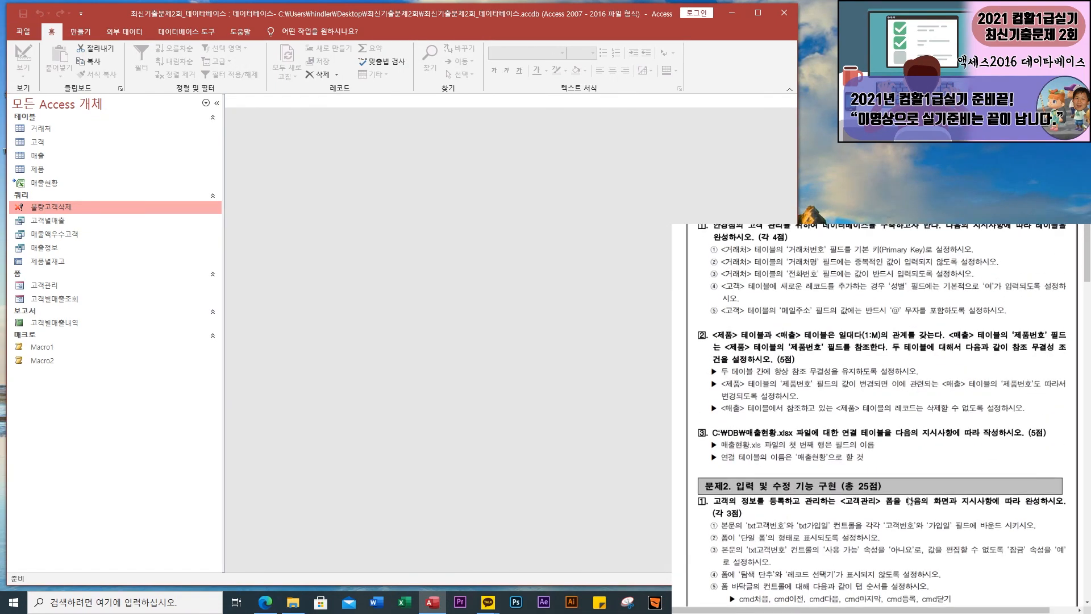
{"action": "scroll", "coordinate": [909, 500], "scroll_direction": "up", "scroll_amount": 3}
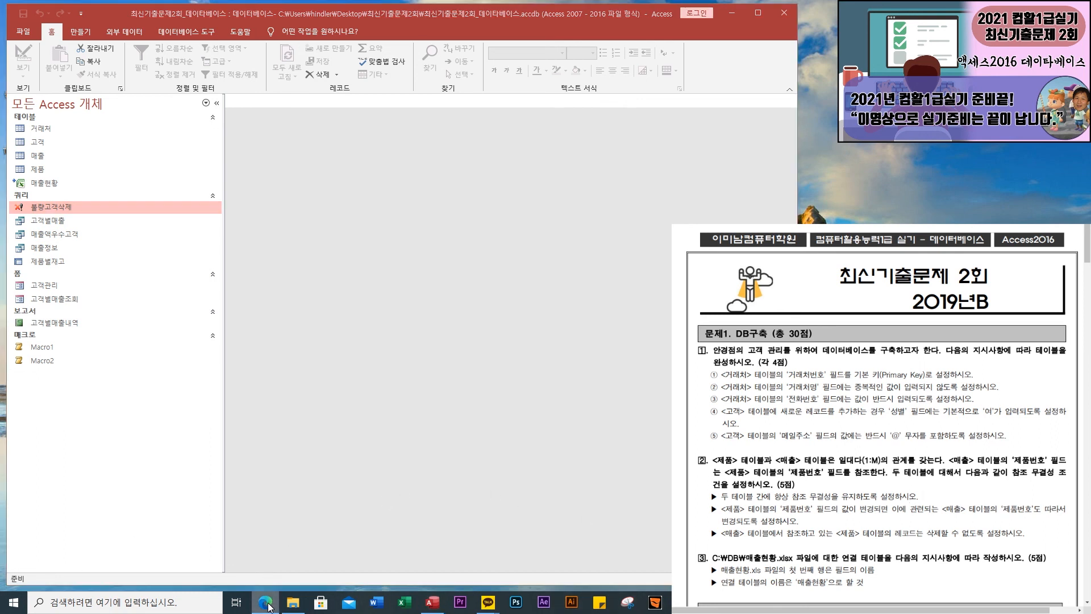
Switch to the web browser, search for the 홑쌍쌍홑쌍 formula post, open 액세스 - 조회, 필터 연습 and read its four formulas
{"action": "key", "text": "ctrl+t"}
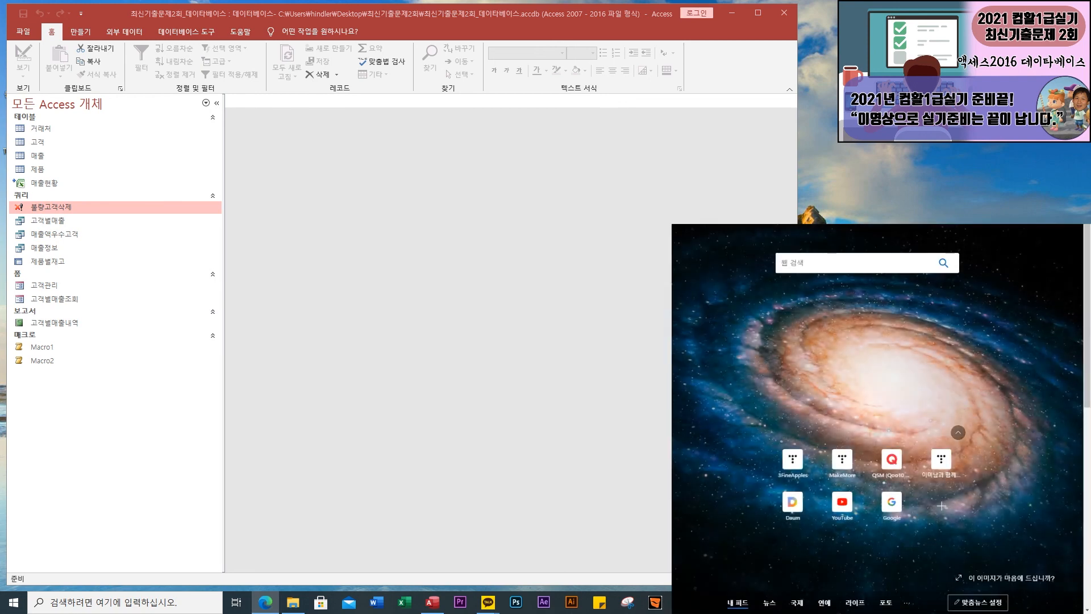
{"action": "type", "text": "잘생긴이"}
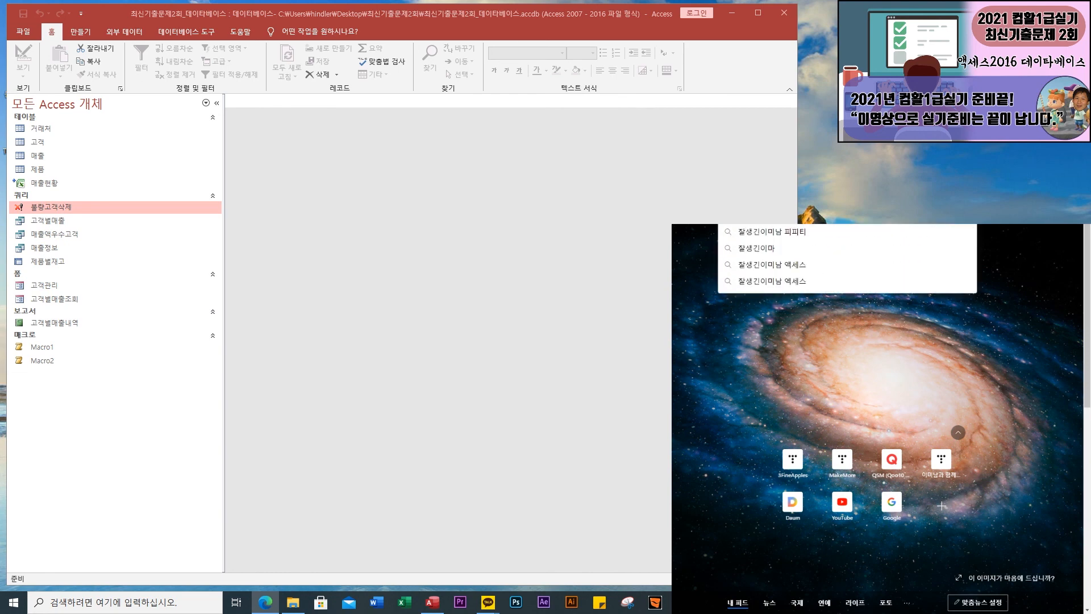
{"action": "key", "text": "Return"}
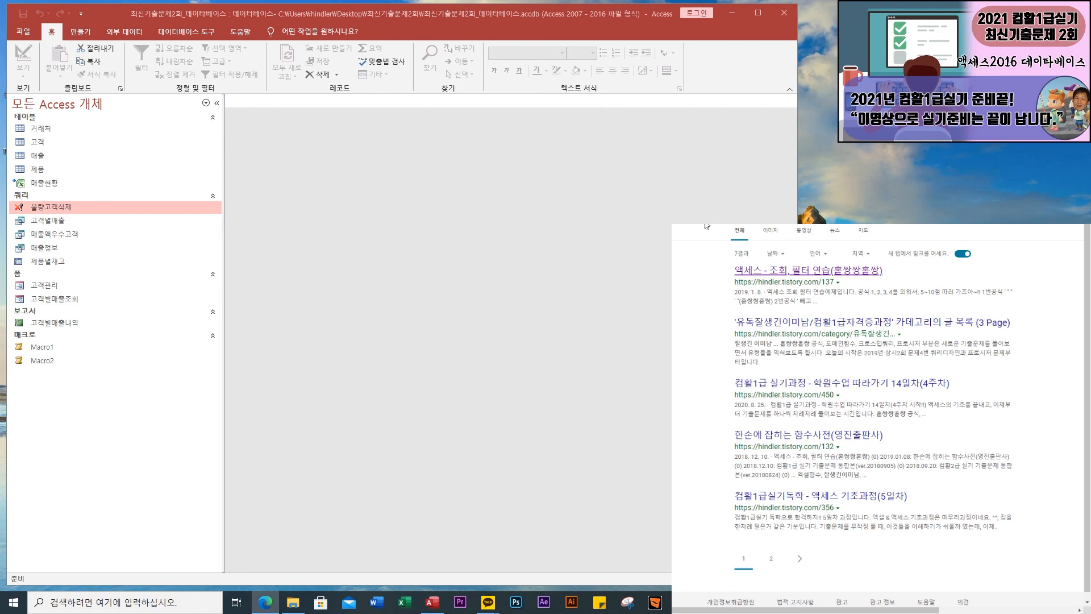
{"action": "left_click", "coordinate": [801, 271]}
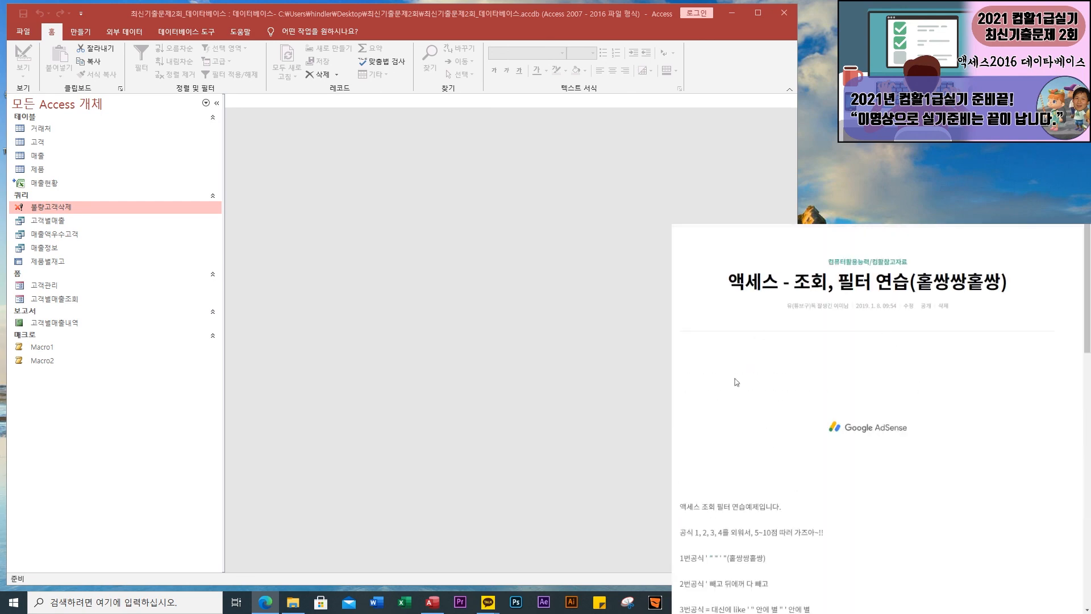
{"action": "scroll", "coordinate": [821, 434], "scroll_direction": "down", "scroll_amount": 5}
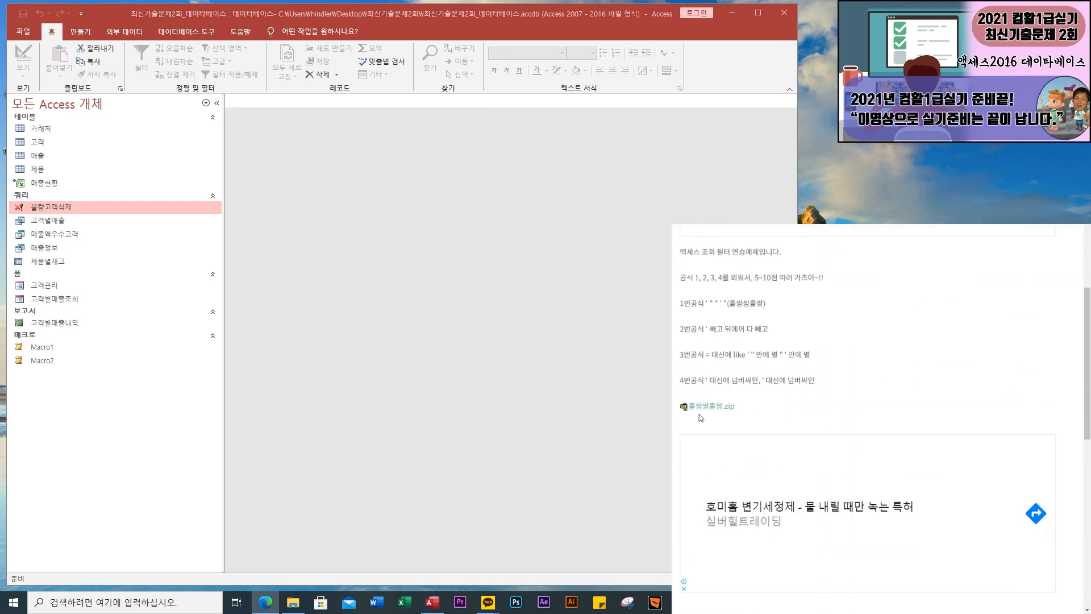
{"action": "scroll", "coordinate": [822, 368], "scroll_direction": "up", "scroll_amount": 4}
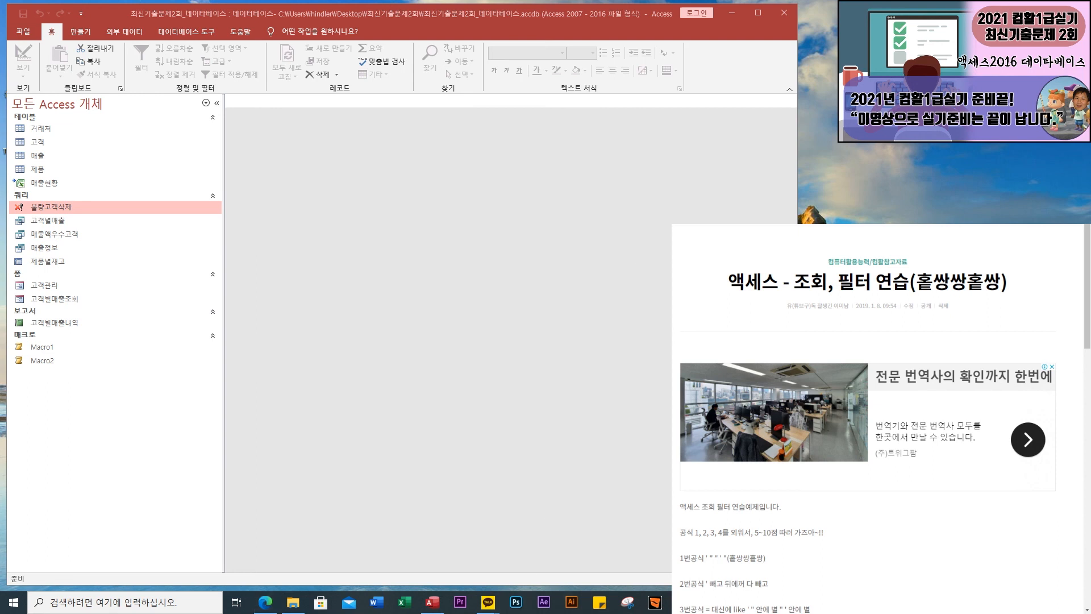
In the blog's 컴활1급실기문제 category, open the post 2021년 컴활1급실기 시험준비 이렇게 하면 어떨까요??!! and dismiss the advertisement
{"action": "left_click_drag", "start_coordinate": [1090, 0], "coordinate": [488, 0]}
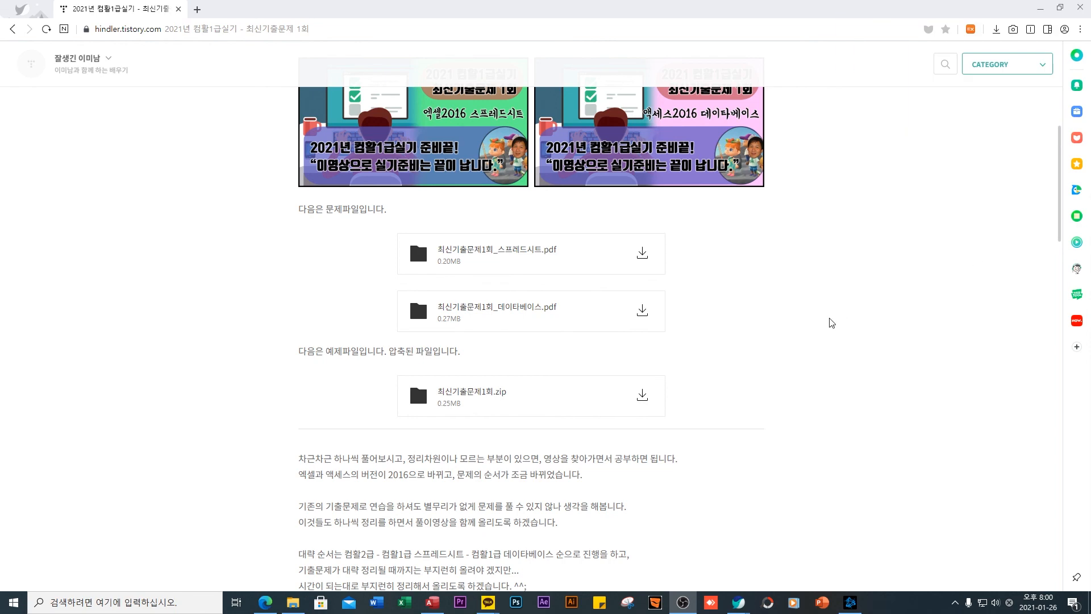
{"action": "scroll", "coordinate": [795, 244], "scroll_direction": "up", "scroll_amount": 6}
{"action": "left_click", "coordinate": [1024, 66]}
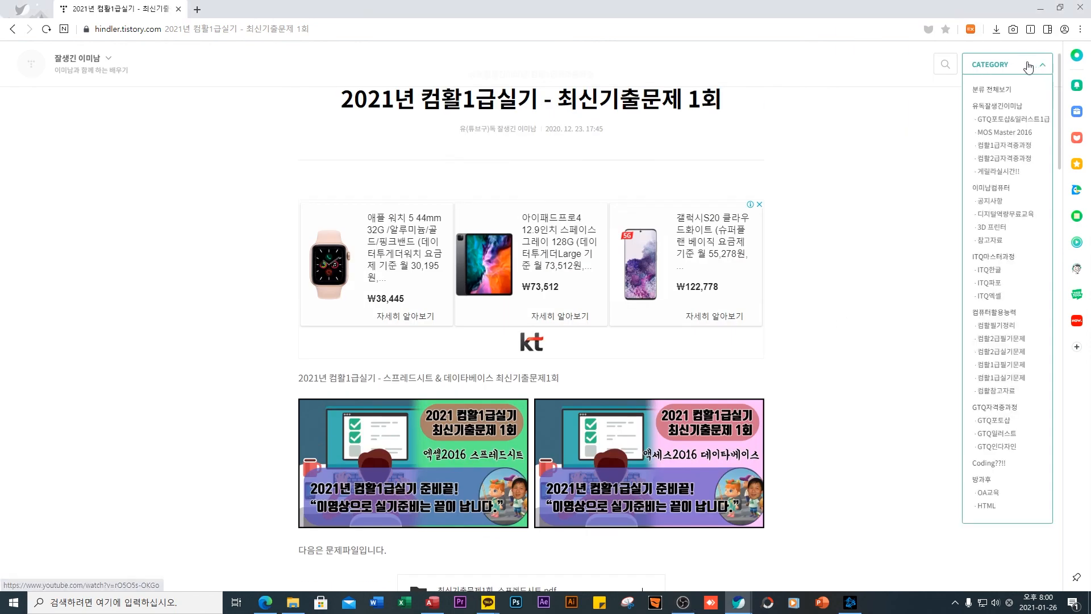
{"action": "left_click", "coordinate": [1006, 378]}
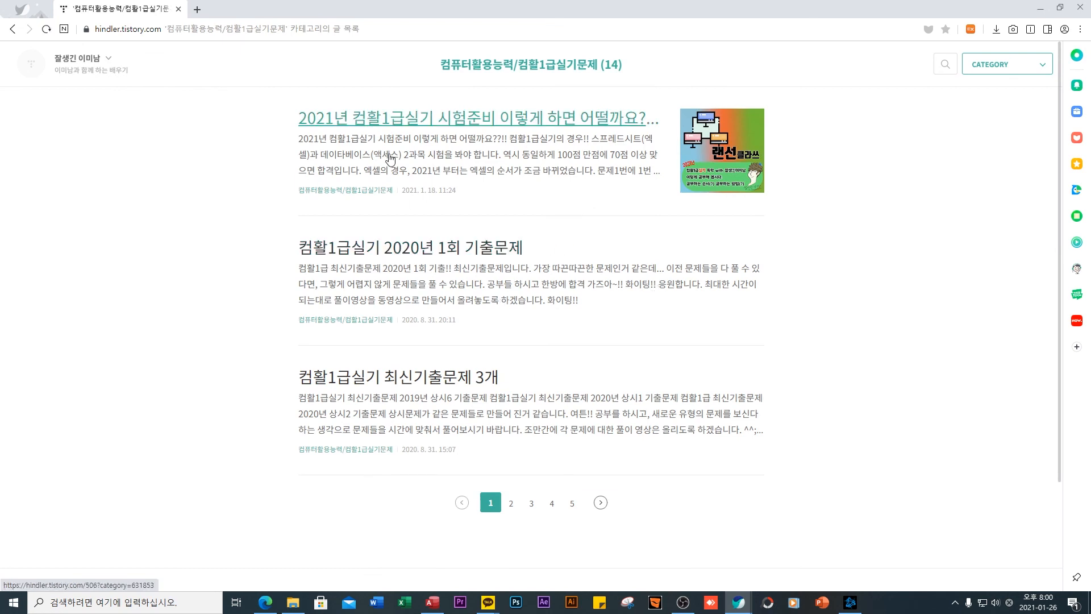
{"action": "left_click", "coordinate": [562, 122]}
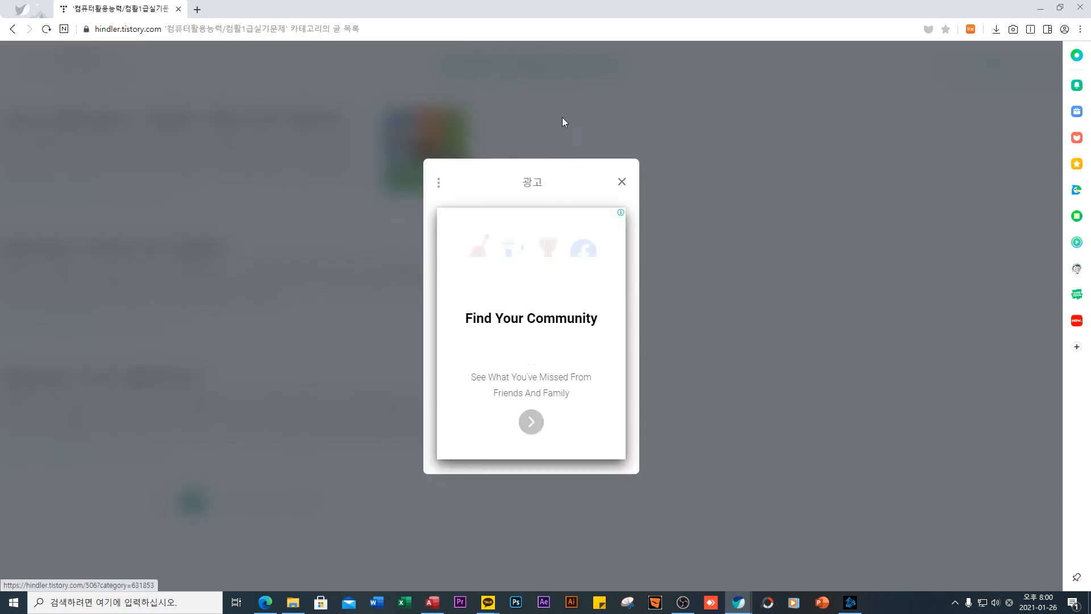
{"action": "left_click", "coordinate": [622, 180]}
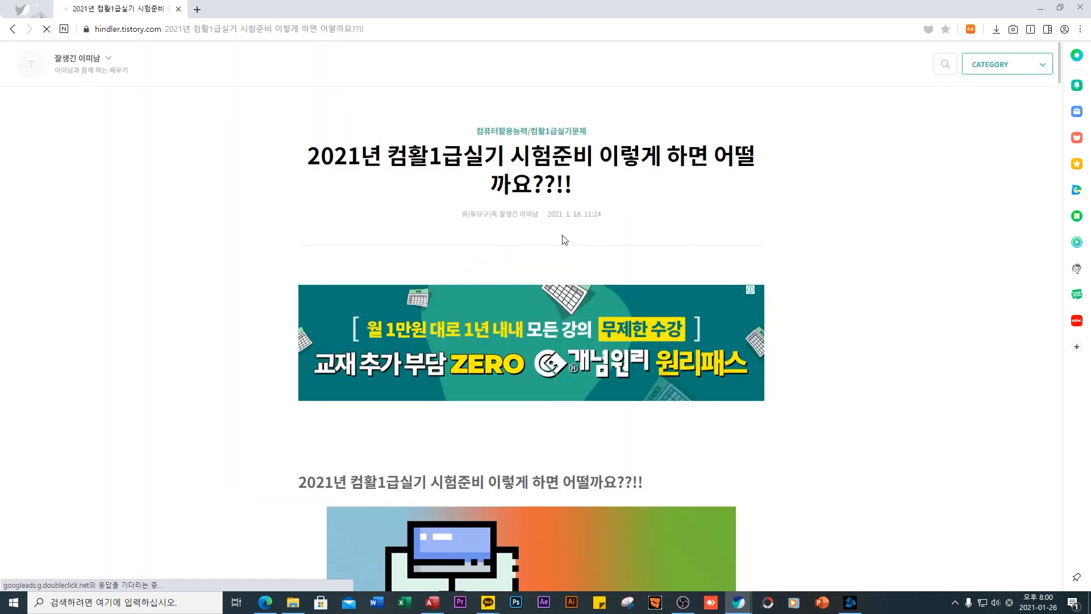
Read through the exam preparation post's Excel and Access study sections, ending back at its title
{"action": "scroll", "coordinate": [560, 238], "scroll_direction": "down", "scroll_amount": 9}
{"action": "scroll", "coordinate": [544, 316], "scroll_direction": "down", "scroll_amount": 15}
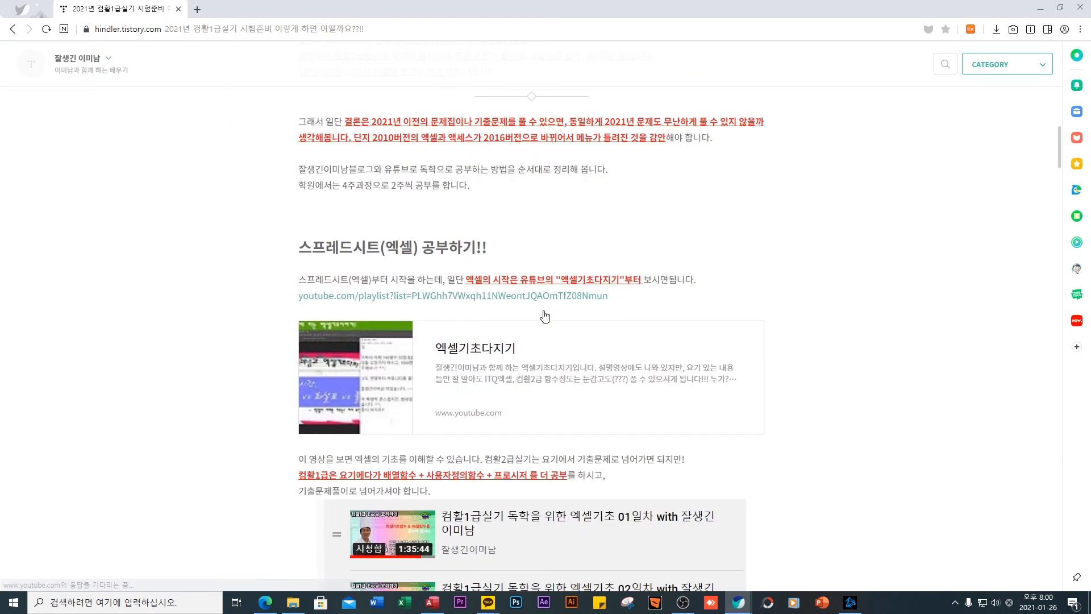
{"action": "scroll", "coordinate": [495, 362], "scroll_direction": "down", "scroll_amount": 6}
{"action": "scroll", "coordinate": [494, 363], "scroll_direction": "down", "scroll_amount": 20}
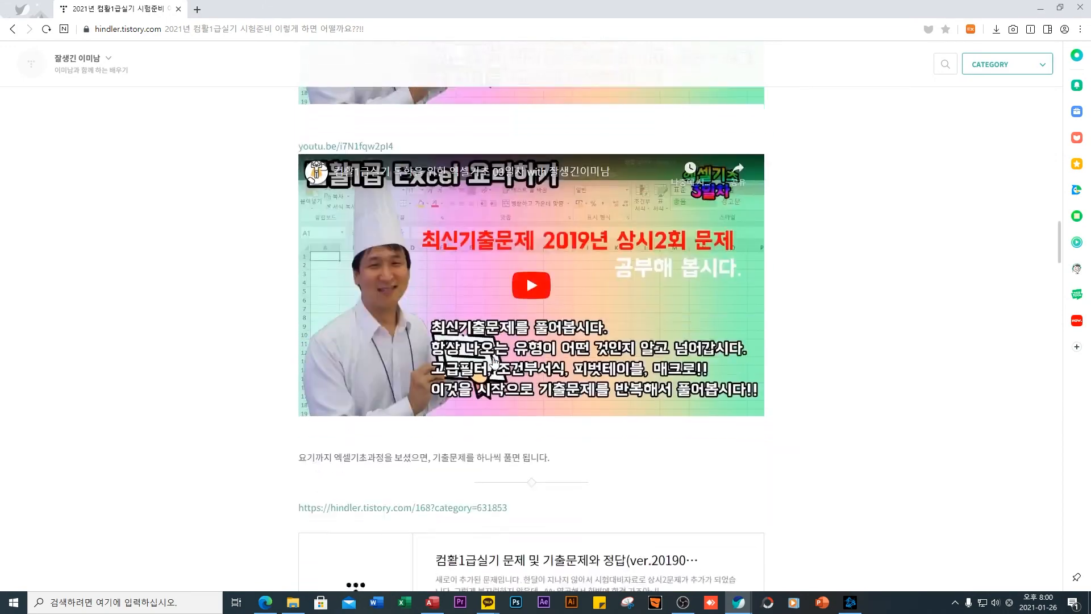
{"action": "scroll", "coordinate": [378, 394], "scroll_direction": "down", "scroll_amount": 2}
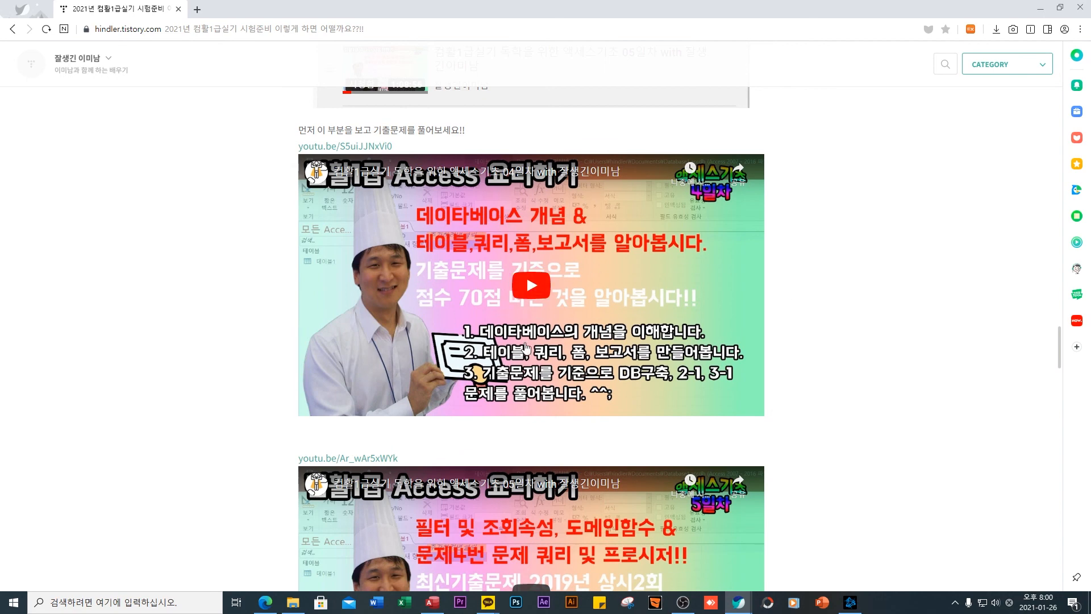
{"action": "scroll", "coordinate": [526, 348], "scroll_direction": "down", "scroll_amount": 6}
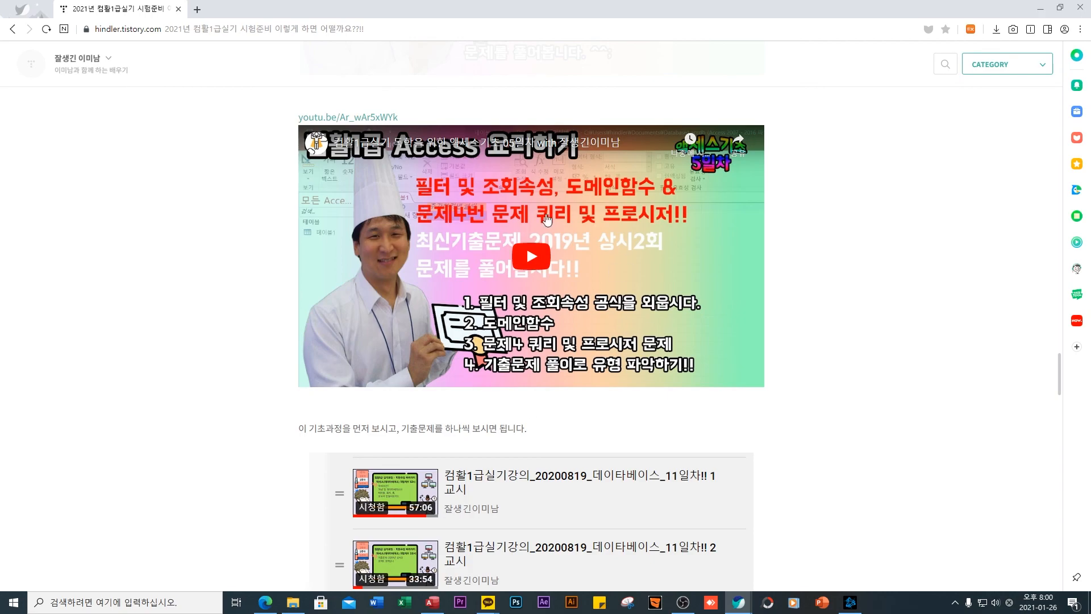
{"action": "scroll", "coordinate": [592, 204], "scroll_direction": "up", "scroll_amount": 12}
{"action": "scroll", "coordinate": [692, 287], "scroll_direction": "up", "scroll_amount": 20}
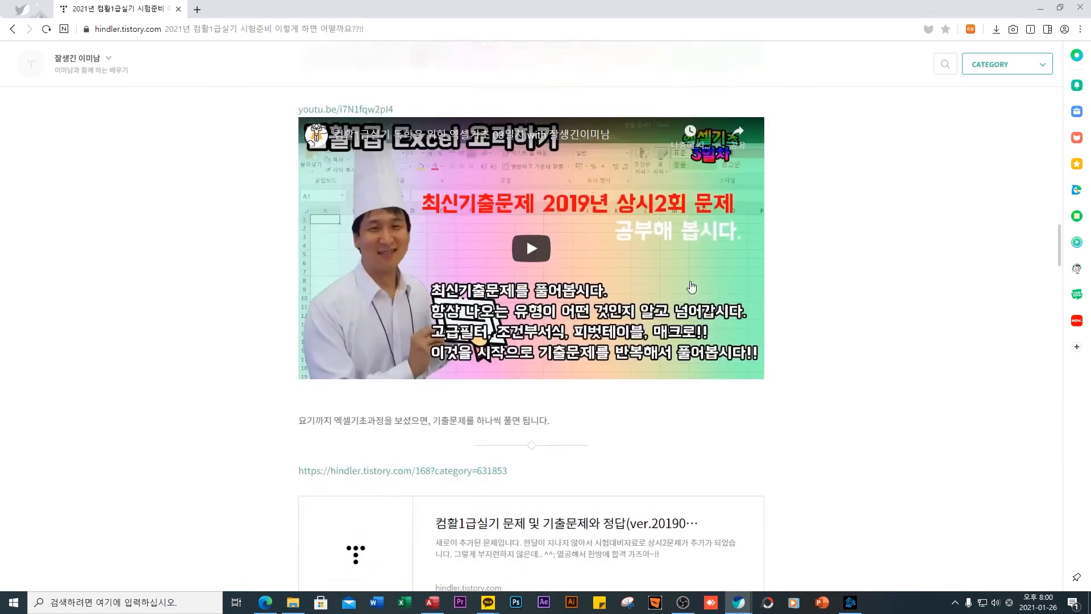
{"action": "scroll", "coordinate": [691, 287], "scroll_direction": "up", "scroll_amount": 10}
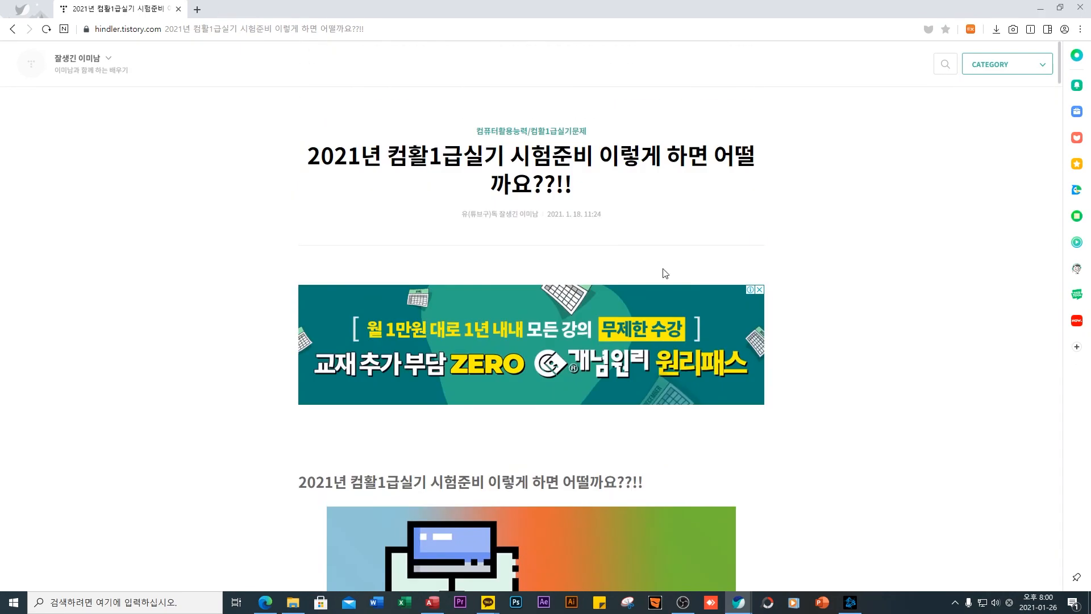